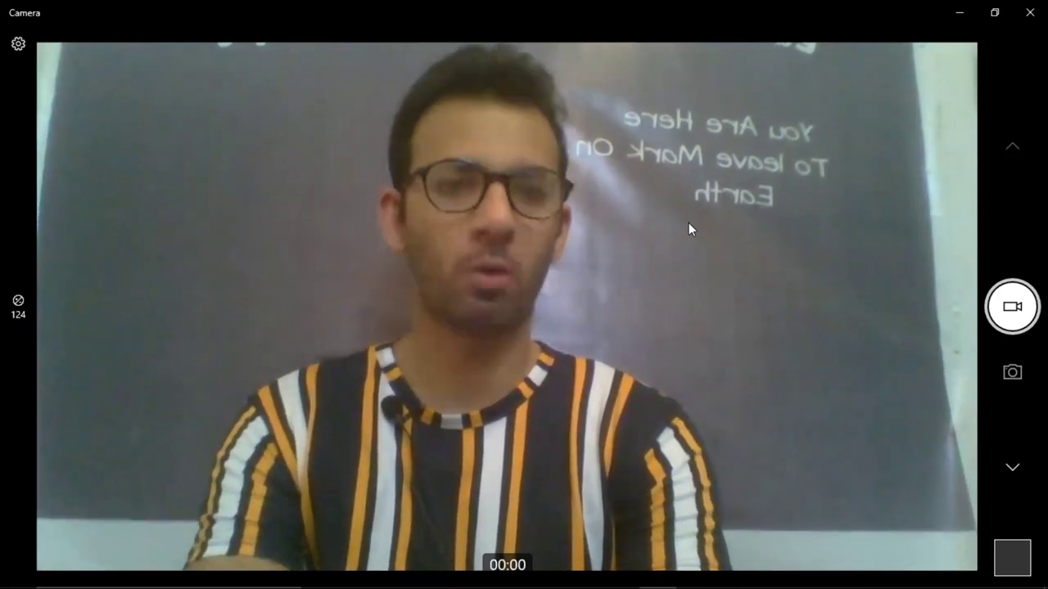
# Step: Minimize the Camera app and bring the Word Document1 task list back to the front
pyautogui.click(956, 12)
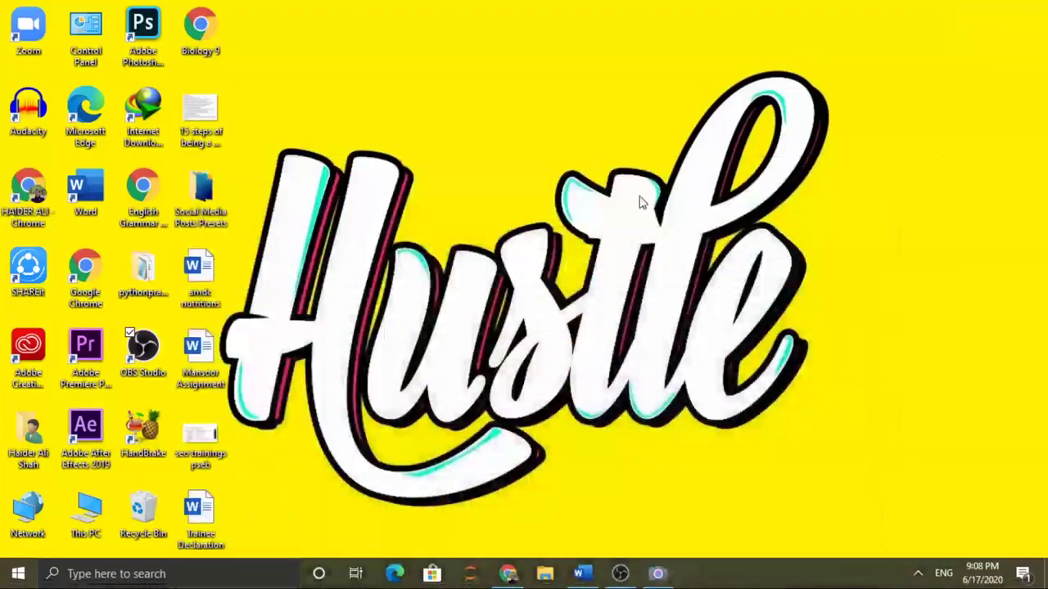
pyautogui.click(586, 575)
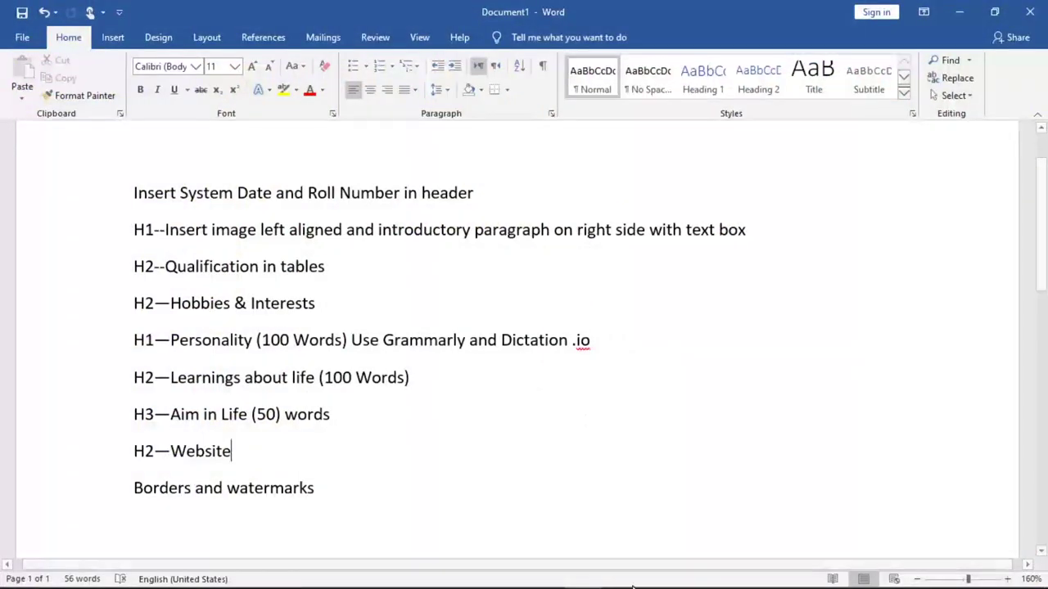
pyautogui.click(657, 576)
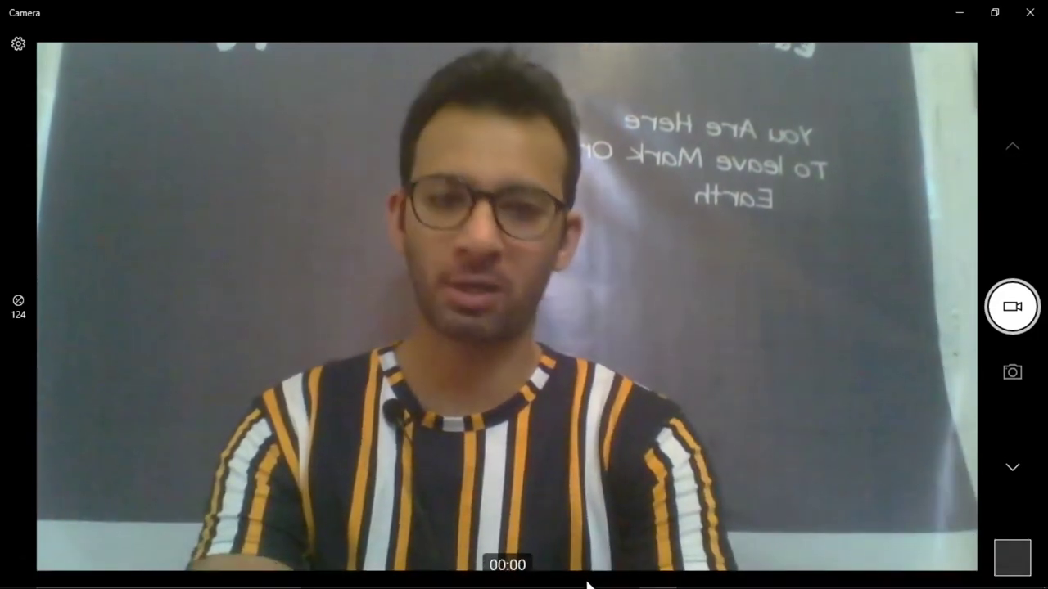
# Step: Restore Word, highlight task list lines with Shift+Arrow keys, deselect, then minimize Word to the Camera view
pyautogui.click(582, 573)
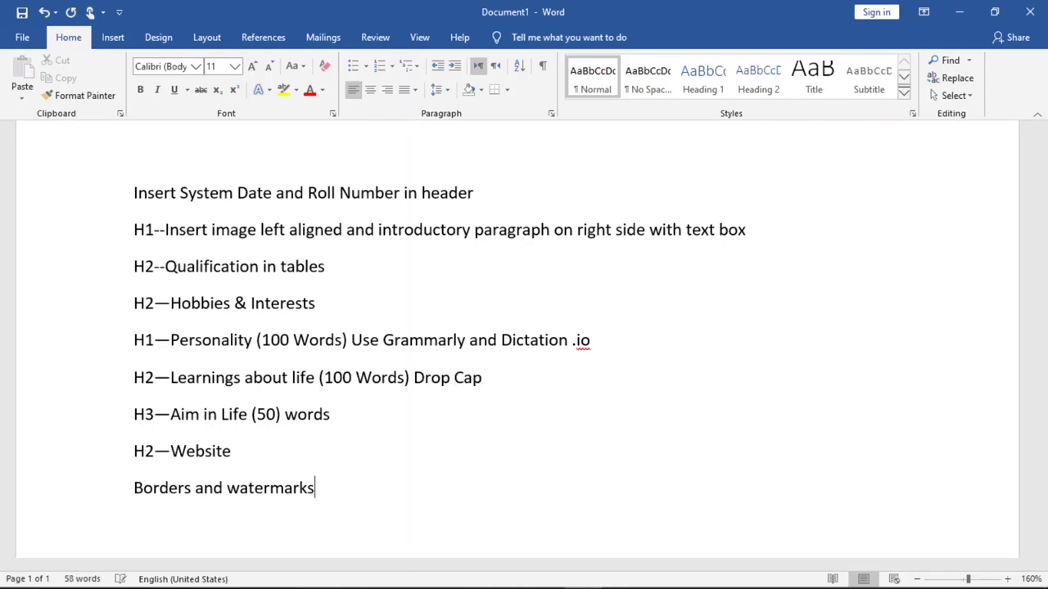
pyautogui.hotkey('shift', 'Up')
pyautogui.hotkey('shift', 'Up')
pyautogui.hotkey('shift', 'Up')
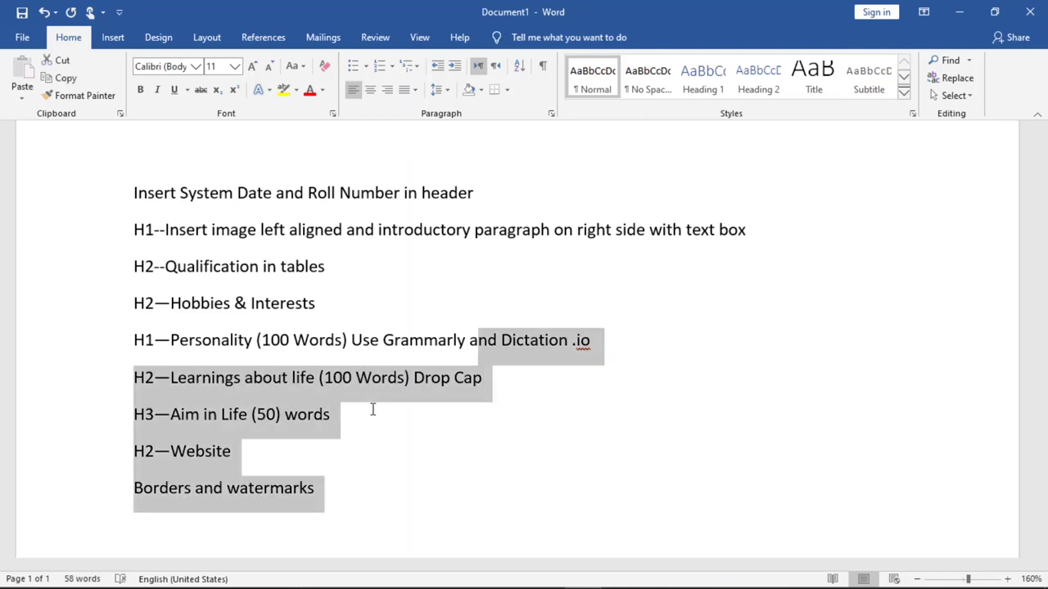
pyautogui.hotkey('shift', 'Up')
pyautogui.hotkey('shift', 'Up')
pyautogui.hotkey('shift', 'Up')
pyautogui.hotkey('shift', 'Up')
pyautogui.hotkey('shift', 'Up')
pyautogui.press('Up')
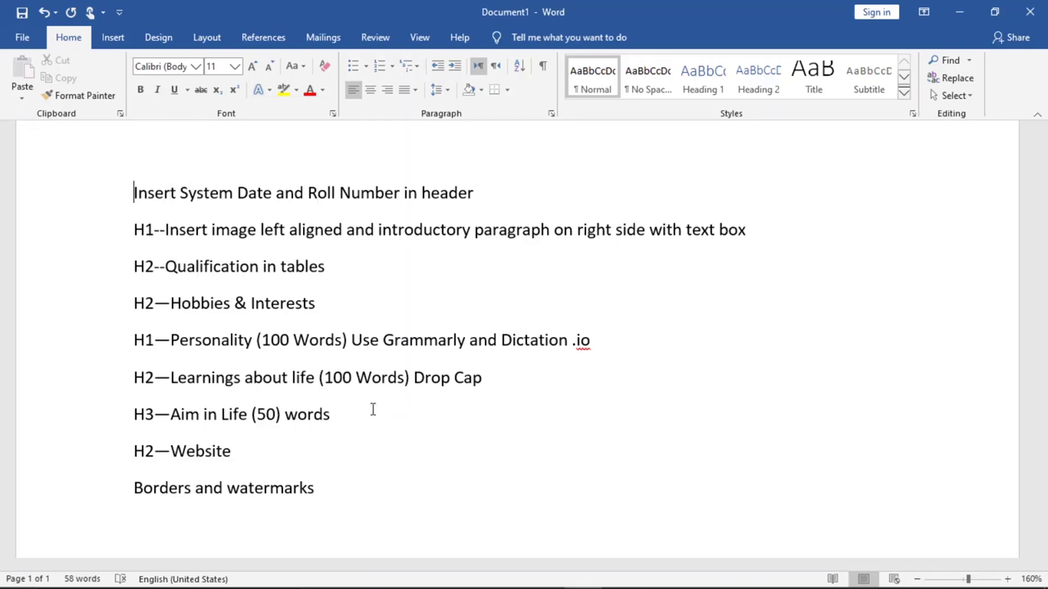
pyautogui.hotkey('shift', 'Down')
pyautogui.hotkey('shift', 'Down')
pyautogui.hotkey('shift', 'Down')
pyautogui.hotkey('shift', 'Down')
pyautogui.hotkey('shift', 'Up')
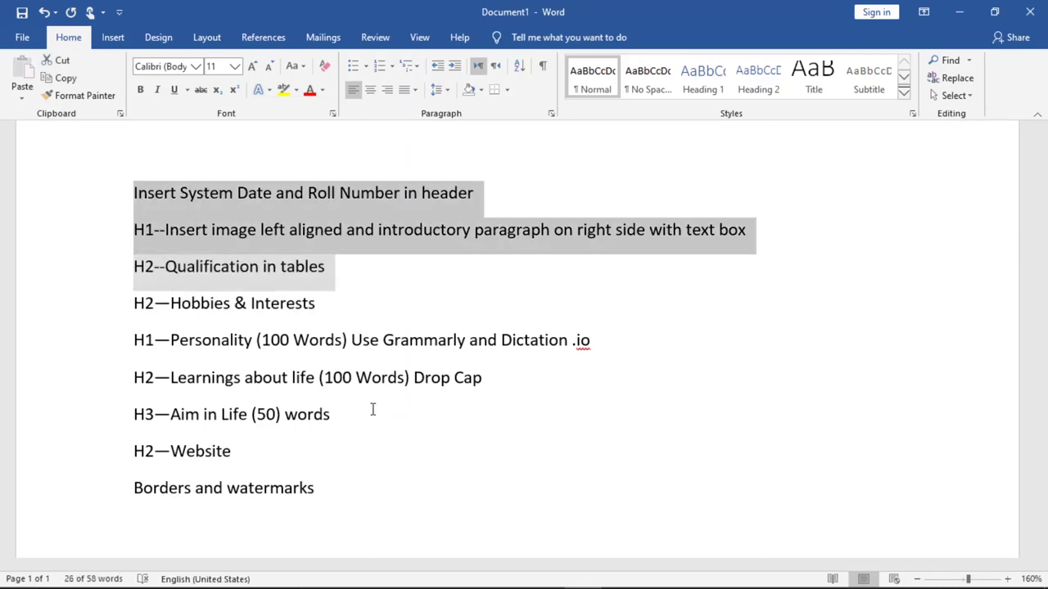
pyautogui.hotkey('shift', 'Up')
pyautogui.hotkey('shift', 'Up')
pyautogui.hotkey('shift', 'Up')
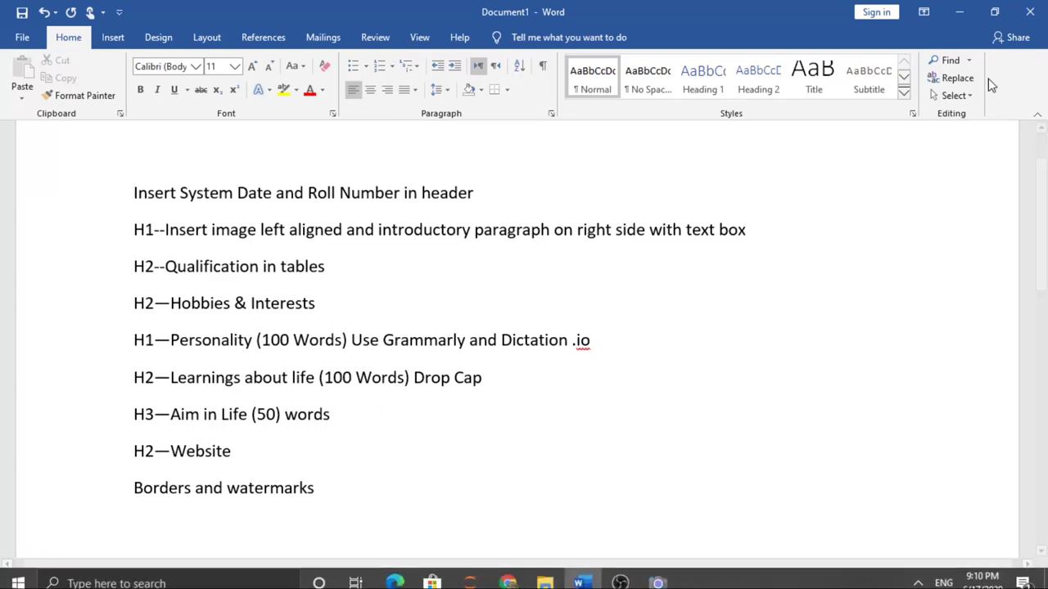
pyautogui.click(968, 8)
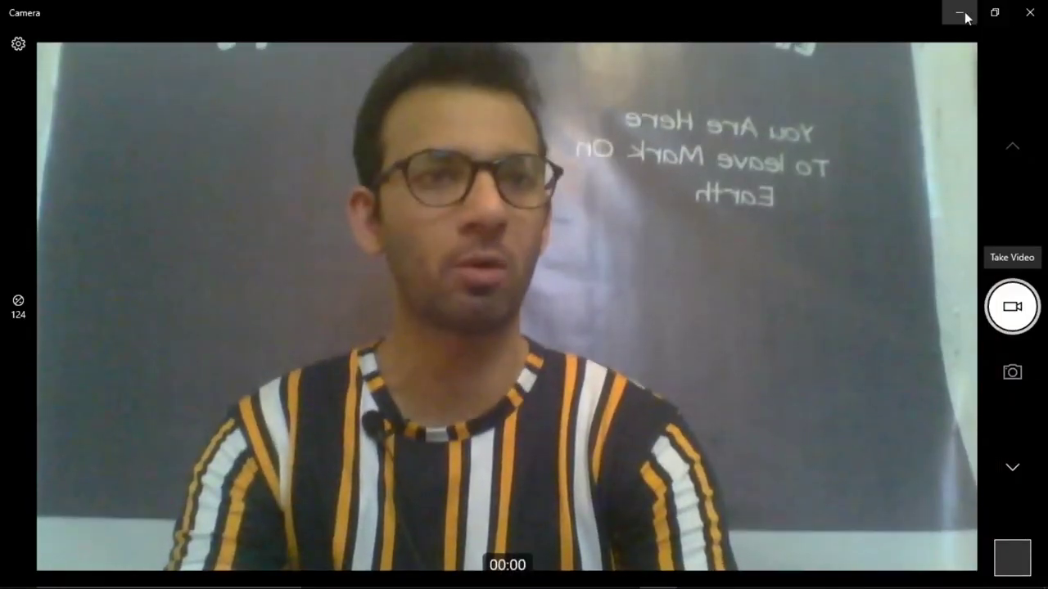
# Step: Minimize and restore Word, then go to the File > Open page
pyautogui.click(957, 12)
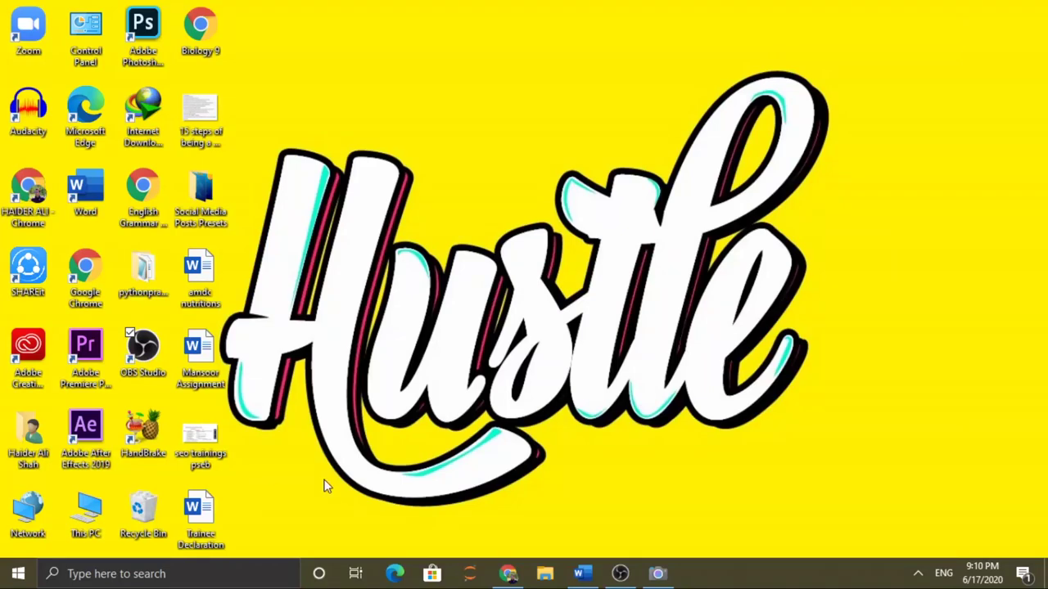
pyautogui.click(576, 574)
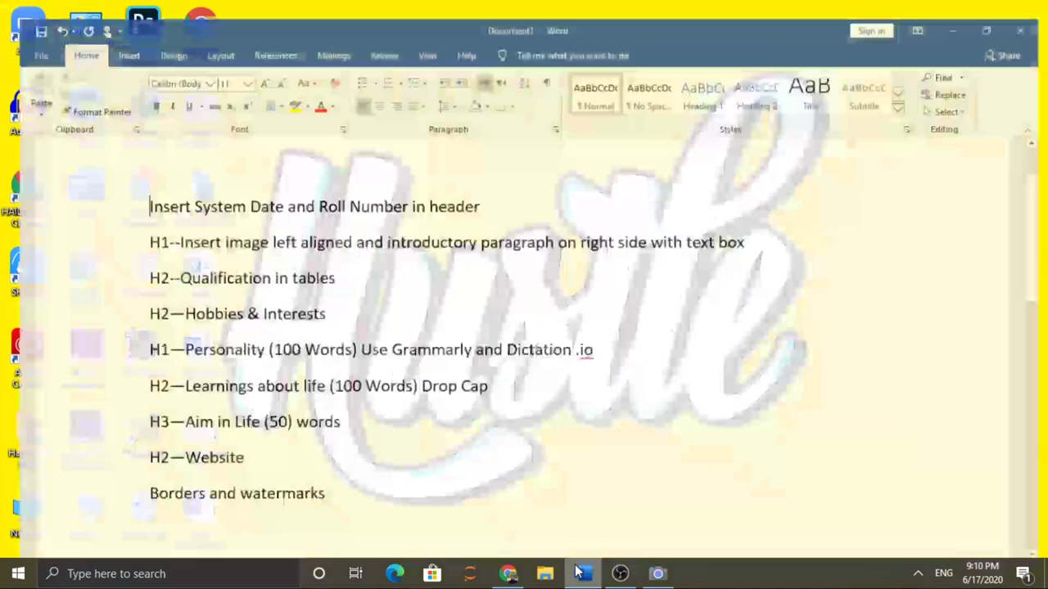
pyautogui.click(25, 39)
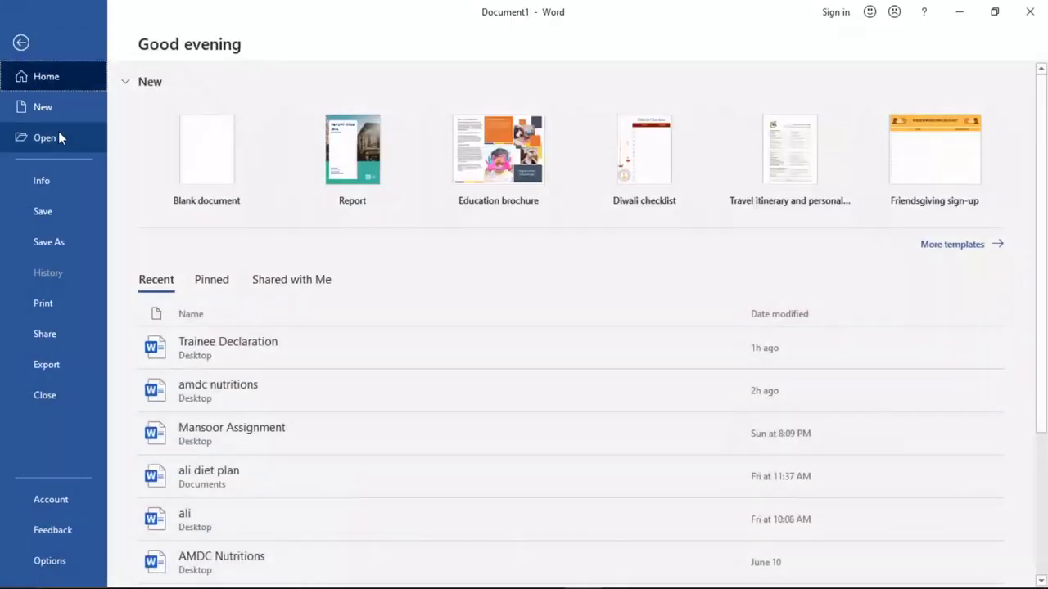
pyautogui.click(58, 138)
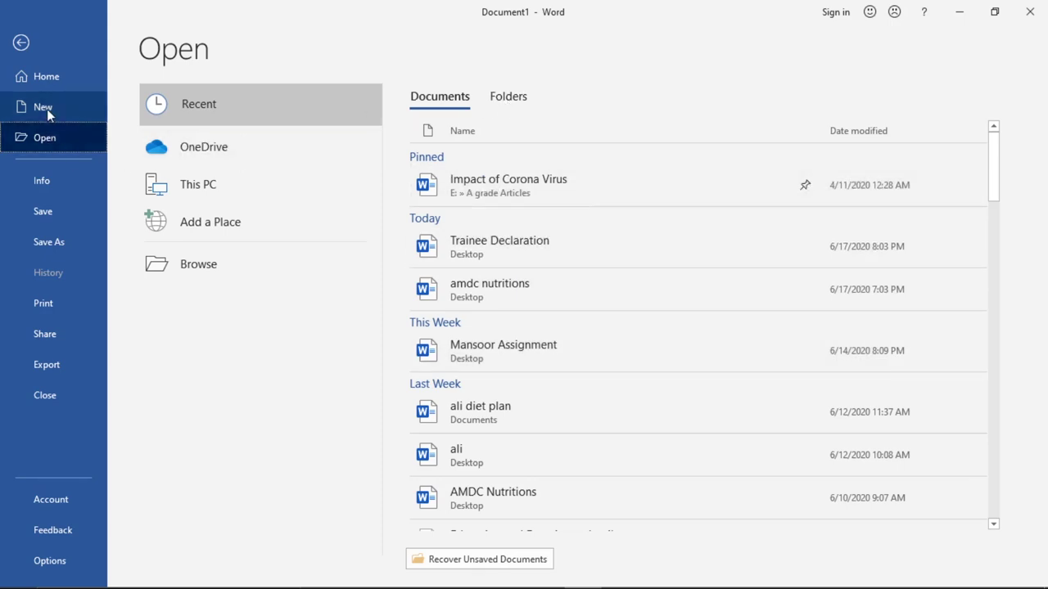
# Step: Browse the recent Folders list and the Desktop folder, then return to the Document1 task list
pyautogui.click(516, 107)
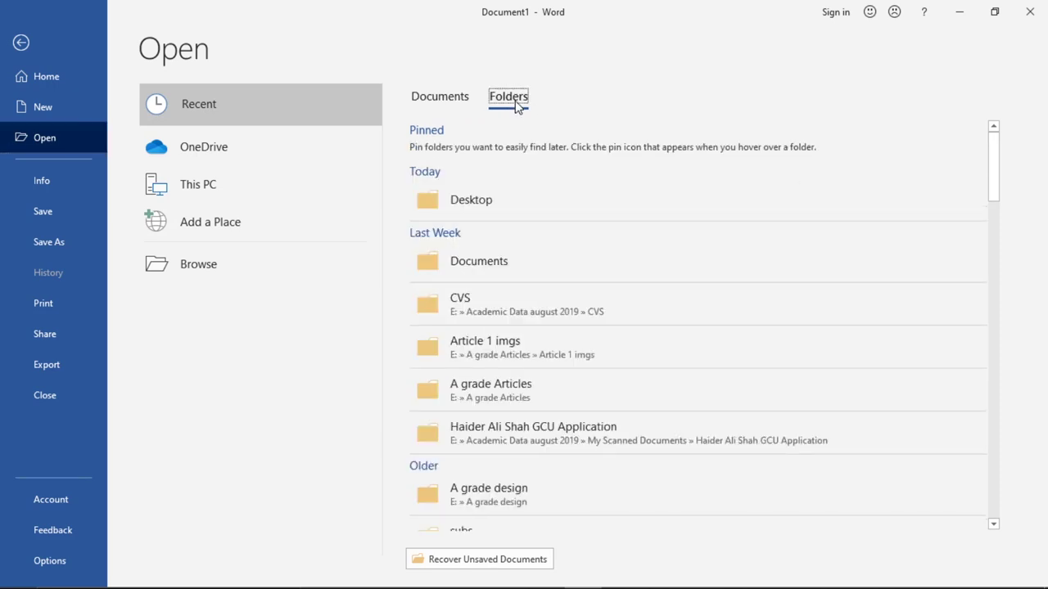
pyautogui.click(484, 208)
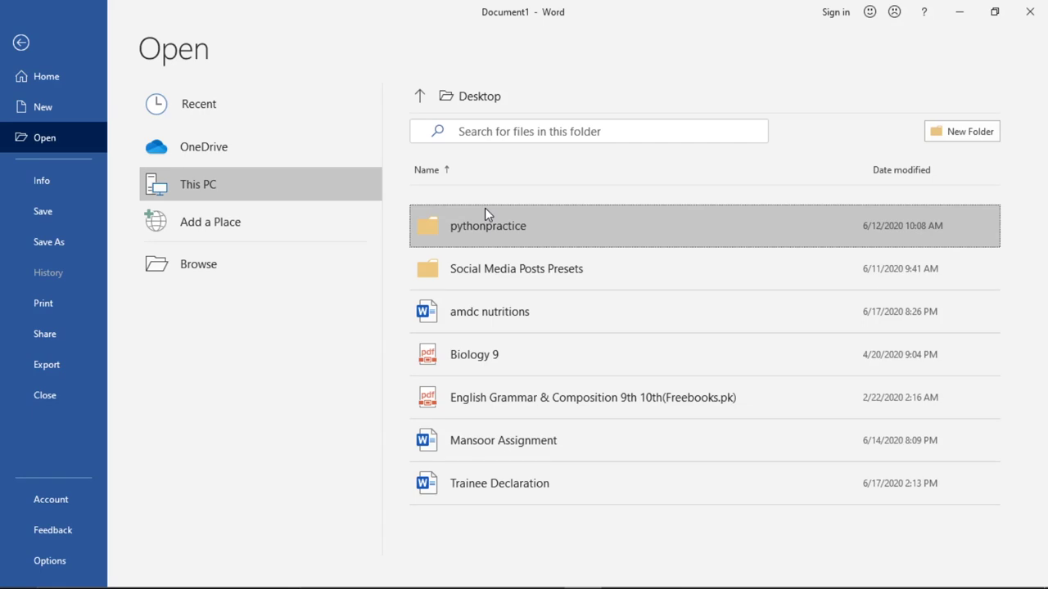
pyautogui.click(45, 78)
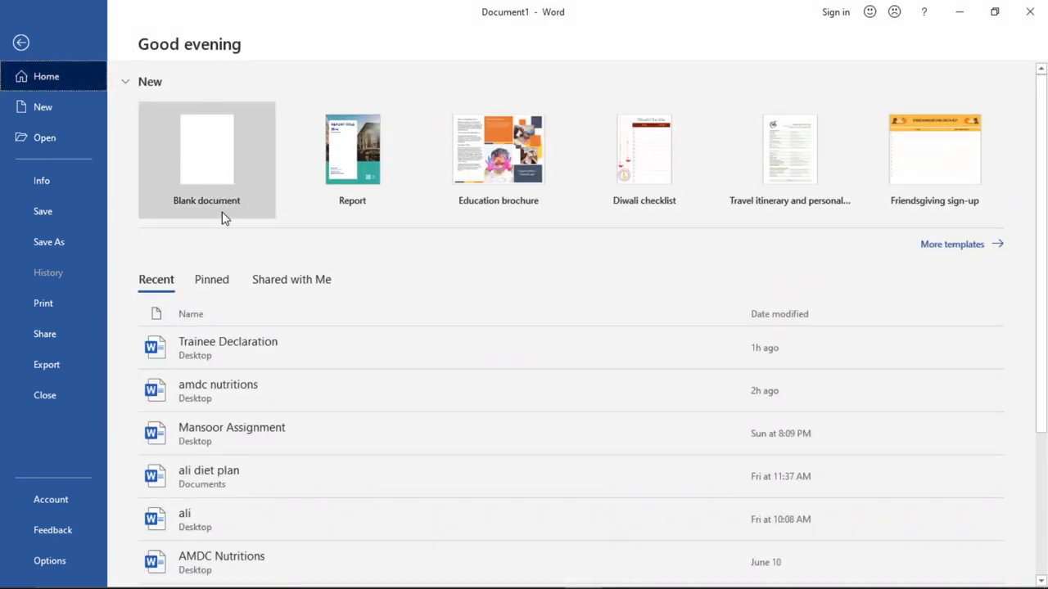
pyautogui.click(23, 43)
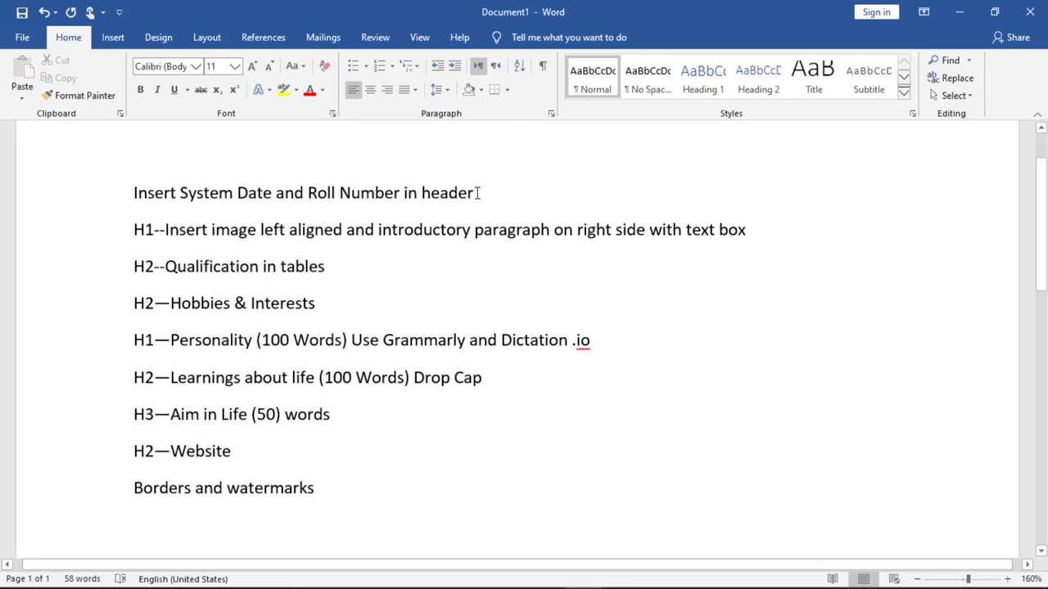
# Step: Highlight the header requirement in the task list and create a new blank document
pyautogui.moveTo(479, 193)
pyautogui.mouseDown()
pyautogui.moveTo(308, 193)
pyautogui.moveTo(434, 191)
pyautogui.mouseUp()
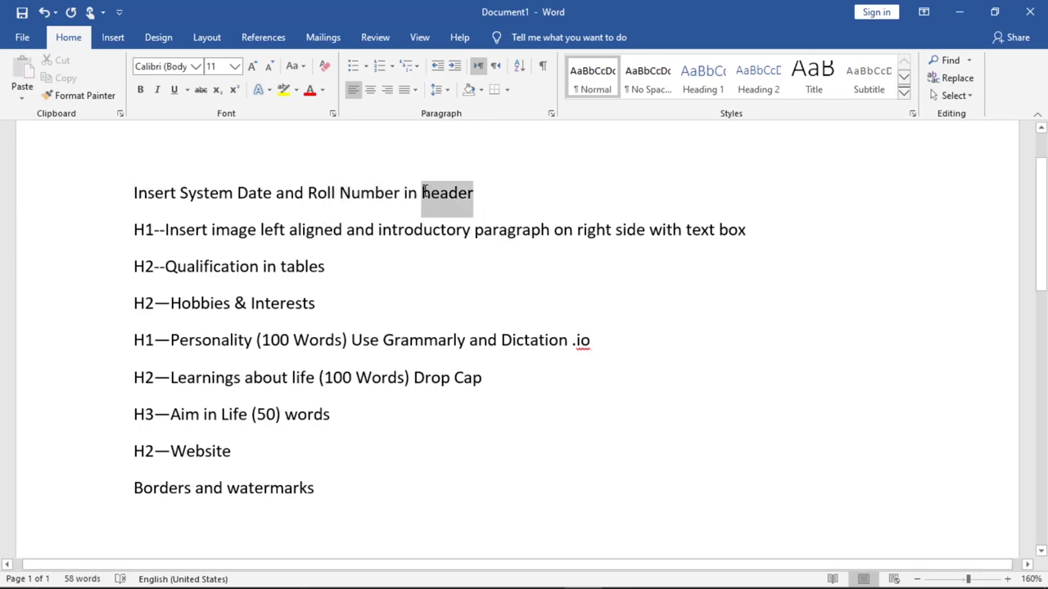
pyautogui.moveTo(321, 190); pyautogui.dragTo(176, 191)
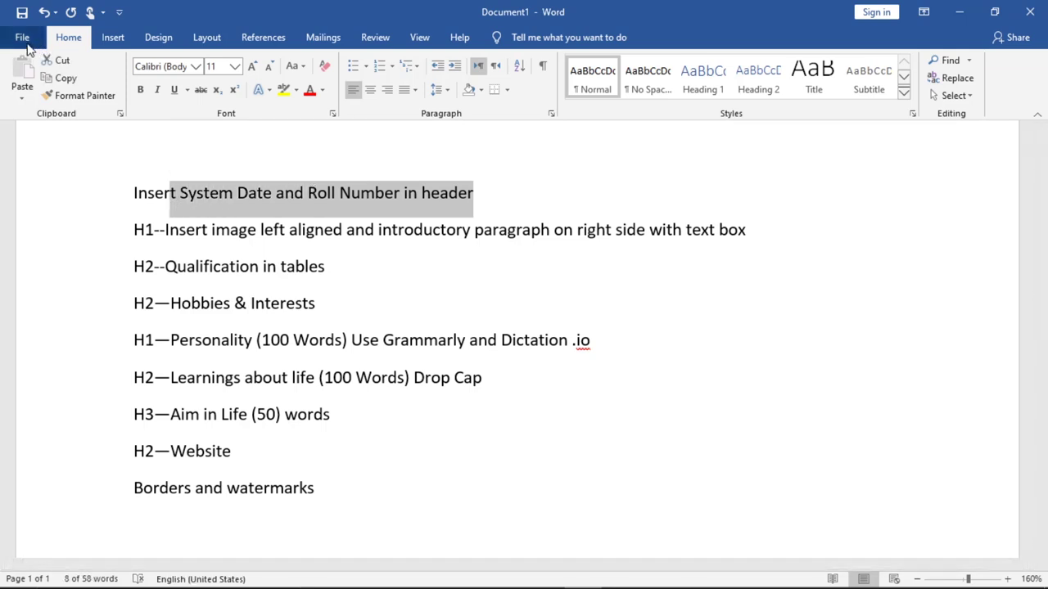
pyautogui.click(24, 41)
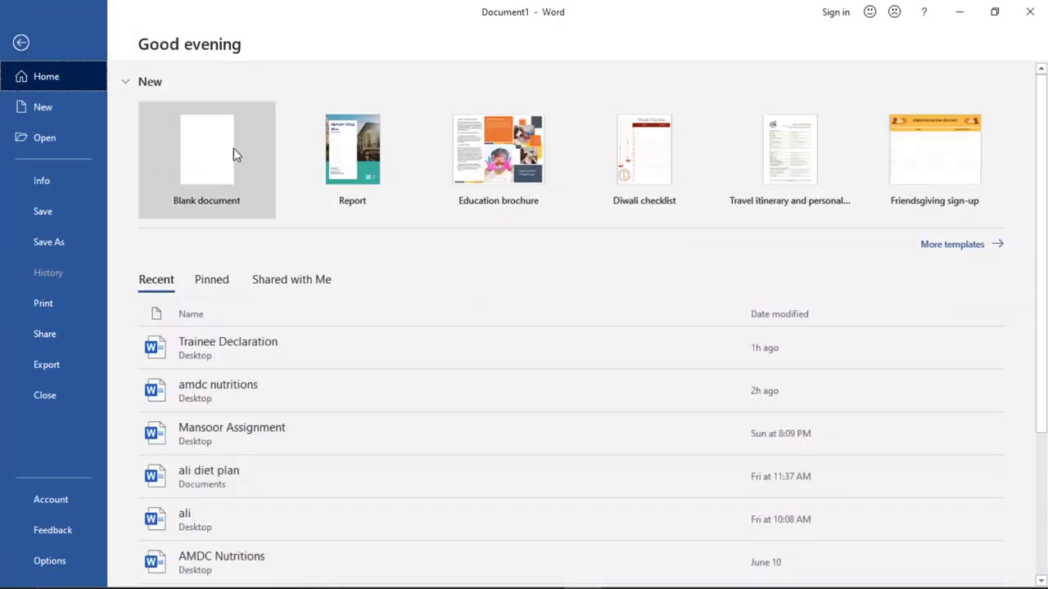
pyautogui.click(207, 158)
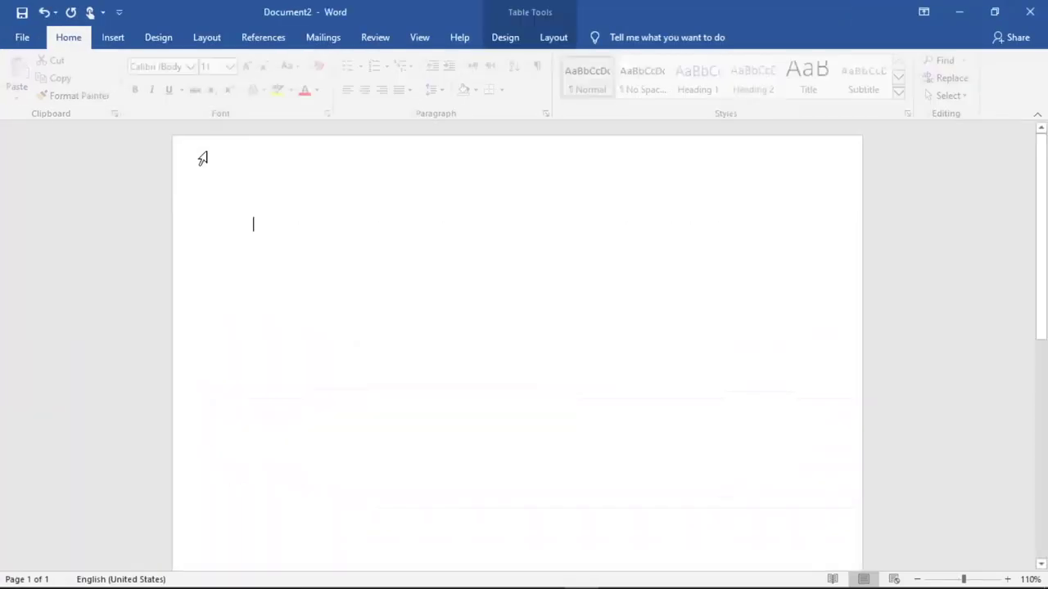
# Step: Zoom the new Document2 page in to 160%
pyautogui.click(1007, 579)
pyautogui.click(1006, 579)
pyautogui.click(1007, 578)
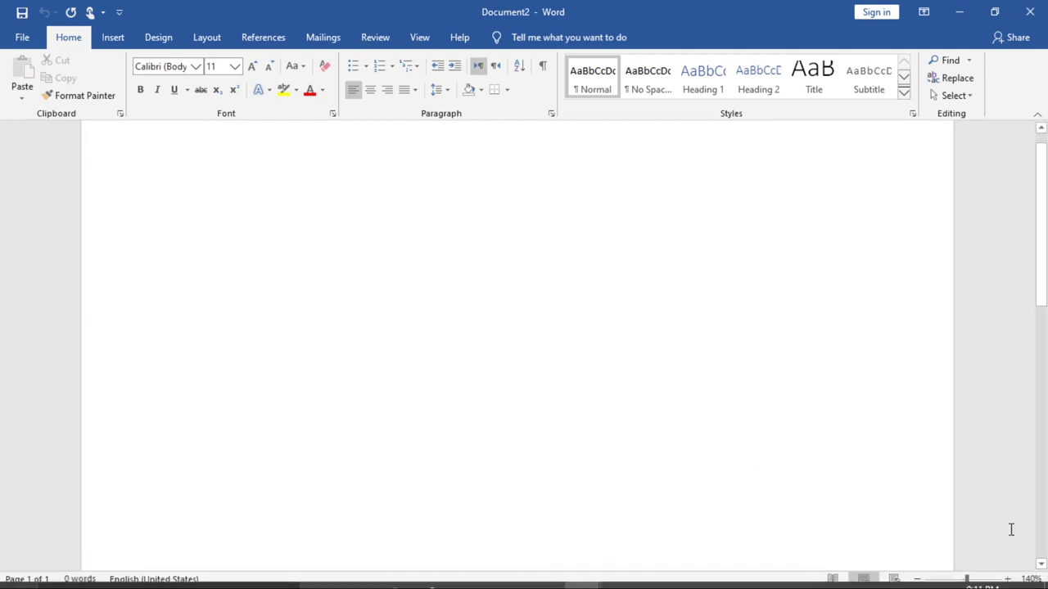
pyautogui.click(1007, 579)
pyautogui.click(1006, 579)
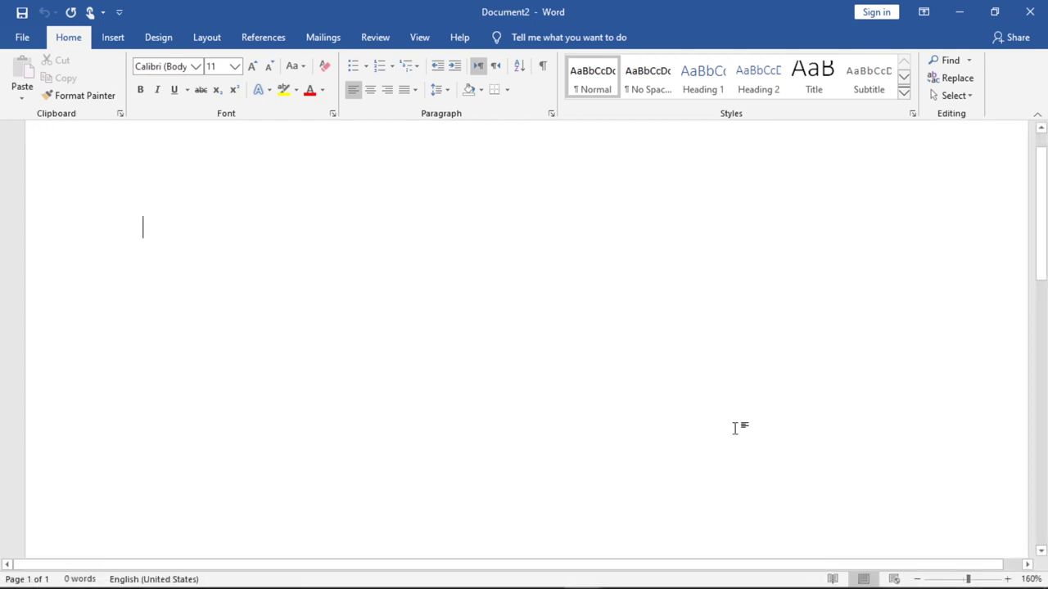
pyautogui.scroll(2, 724, 174)
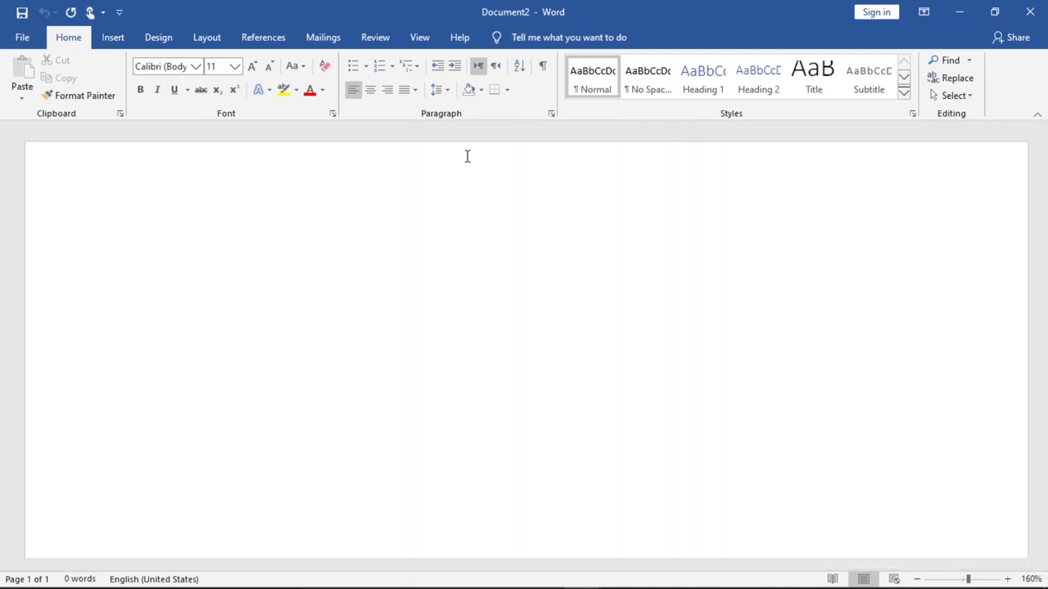
# Step: Add a blank three-column header to the page
pyautogui.click(114, 37)
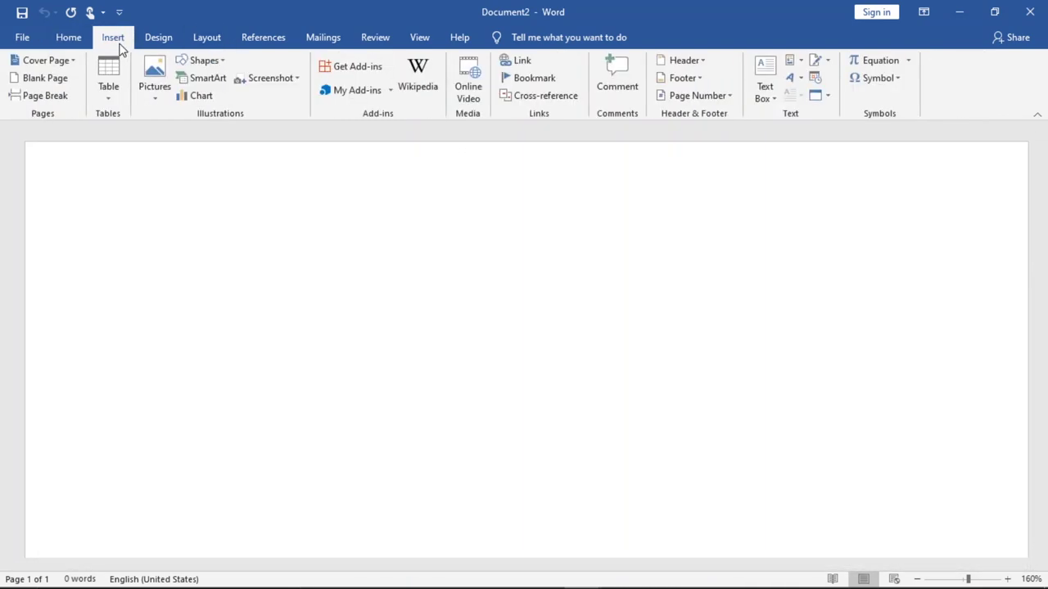
pyautogui.click(684, 60)
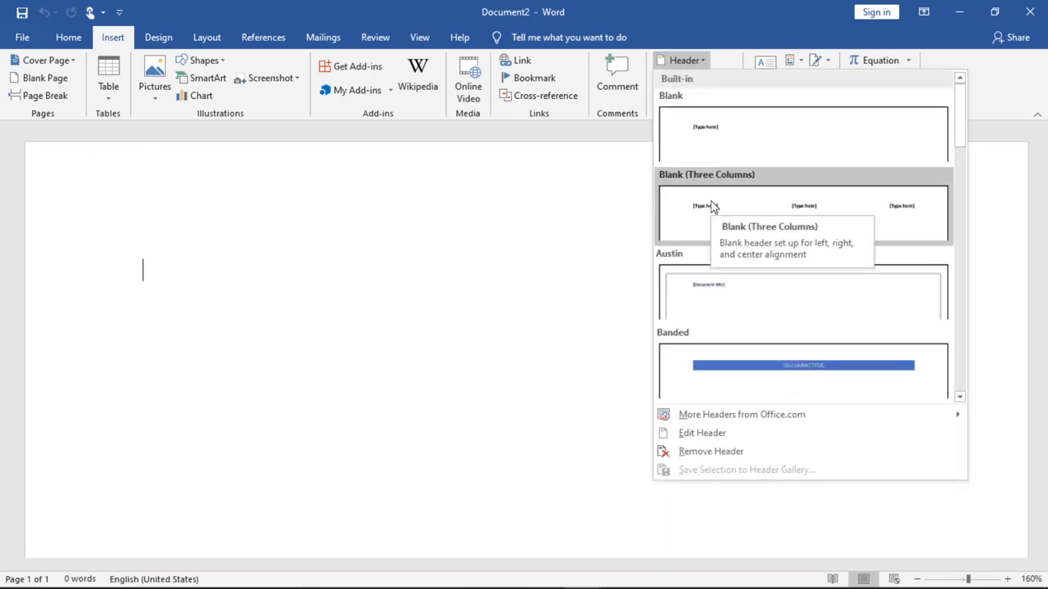
pyautogui.click(759, 200)
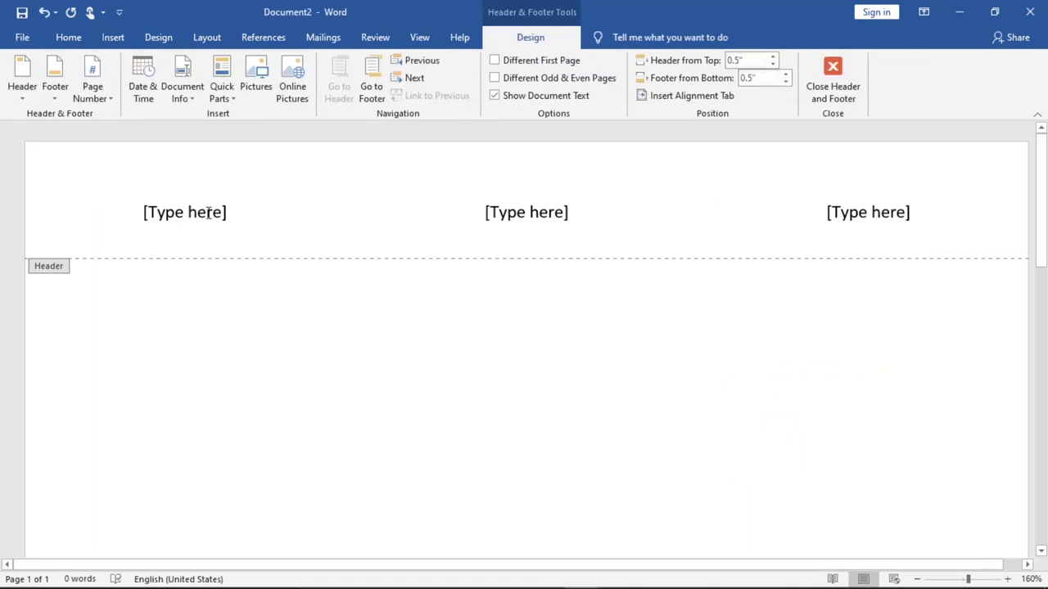
# Step: Type 6-17-2020 in the left header placeholder, erase it, and bring up the Date & Time formats
pyautogui.click(209, 212)
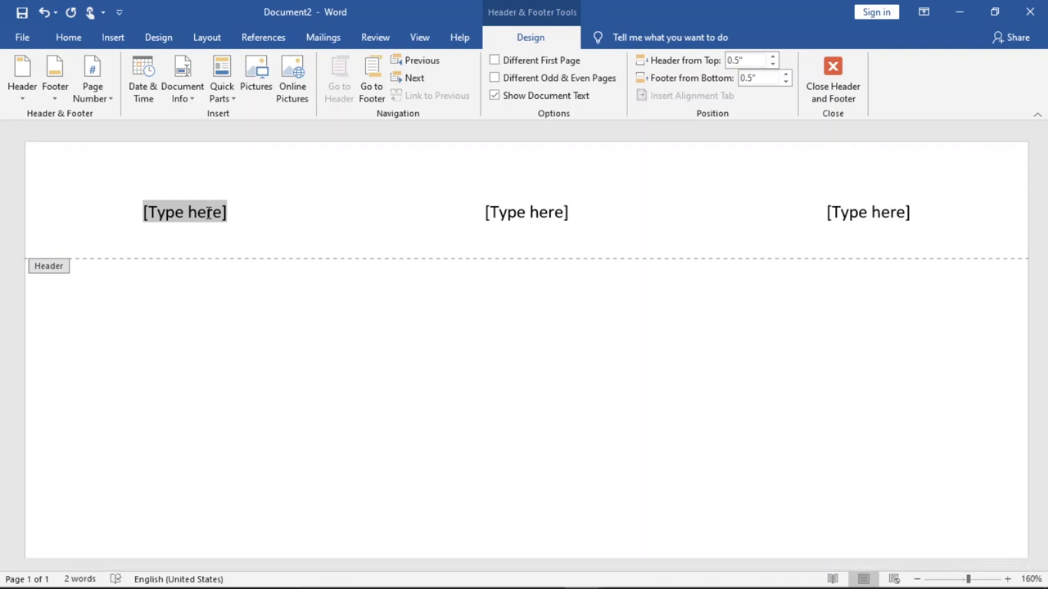
pyautogui.write('6-17')
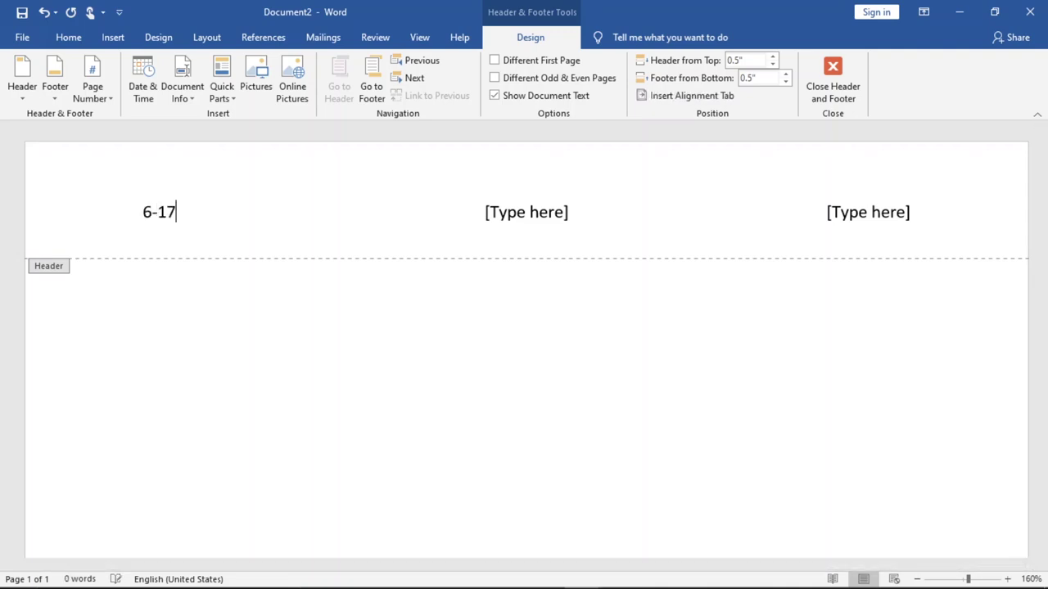
pyautogui.write('-202')
pyautogui.write('0')
pyautogui.press('BackSpace')
pyautogui.press('BackSpace')
pyautogui.press('BackSpace')
pyautogui.press('BackSpace')
pyautogui.press('BackSpace')
pyautogui.press('BackSpace')
pyautogui.press('BackSpace')
pyautogui.press('BackSpace')
pyautogui.press('BackSpace')
pyautogui.click(143, 88)
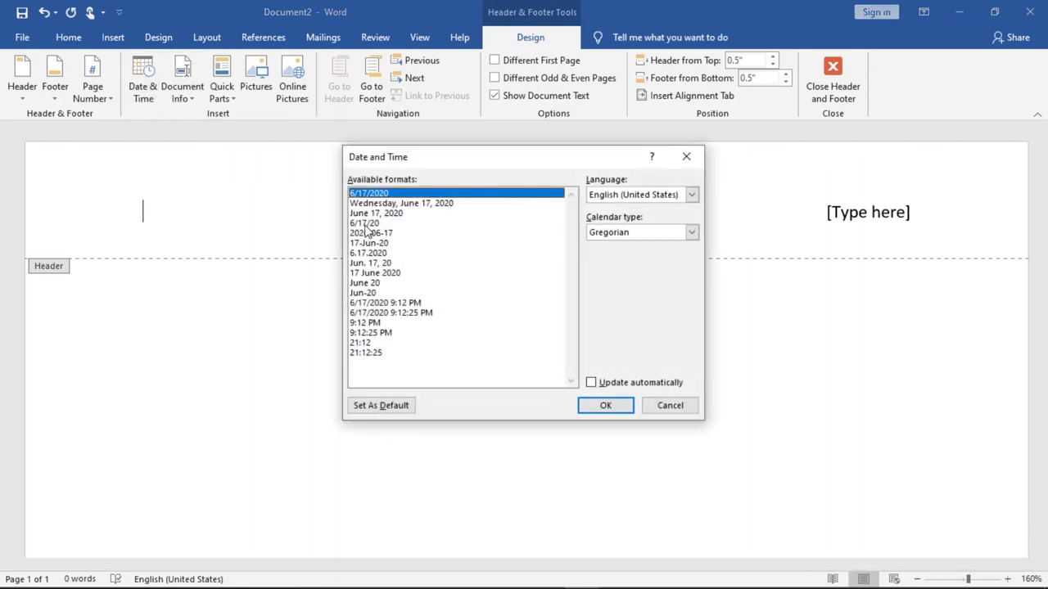
# Step: Insert the date in 6/17/20 format into the left header, with Update automatically left unchecked
pyautogui.click(366, 225)
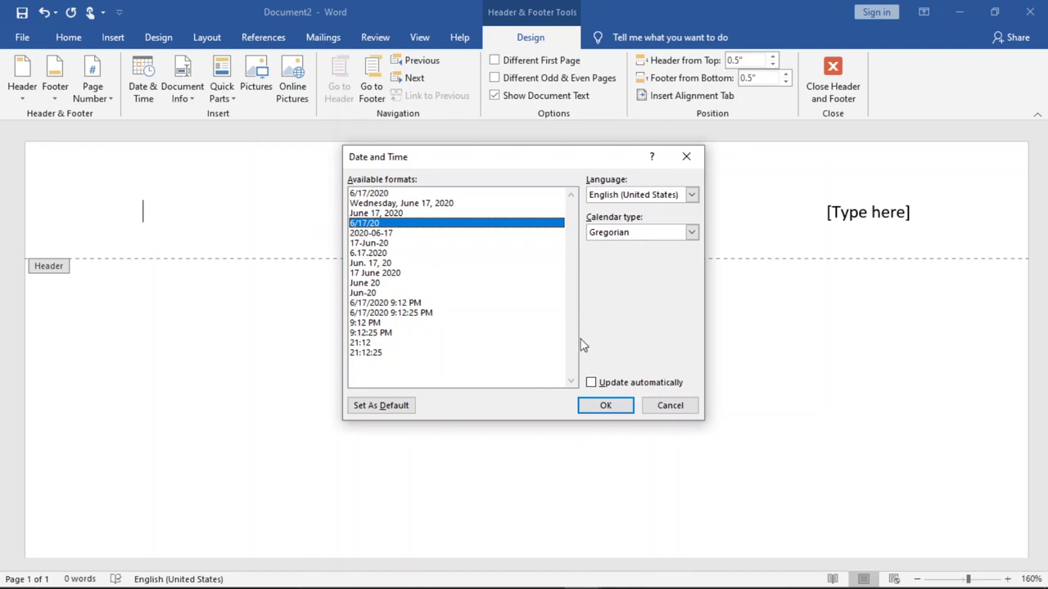
pyautogui.click(591, 383)
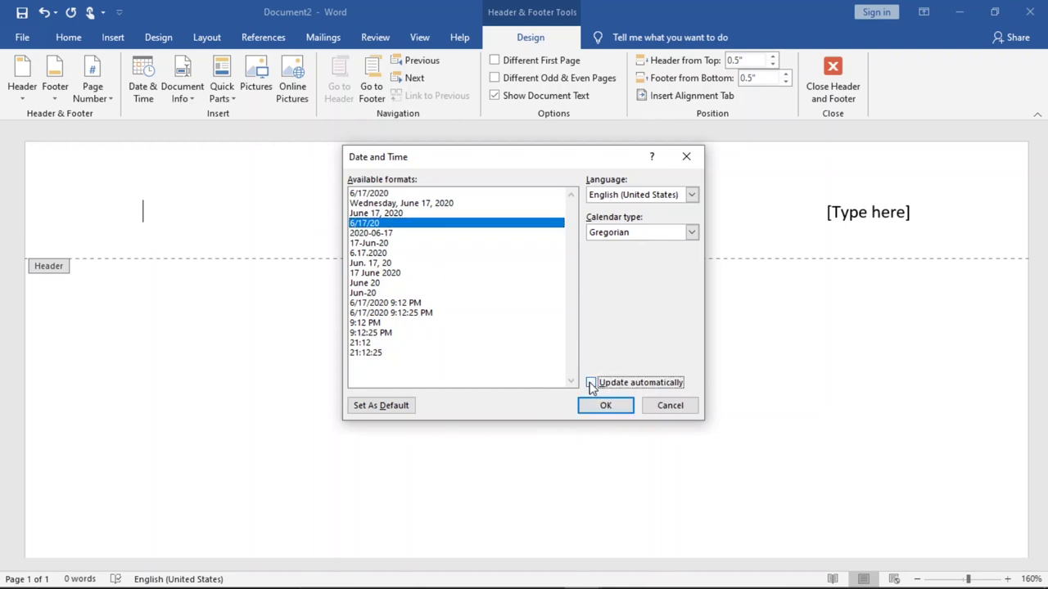
pyautogui.click(644, 382)
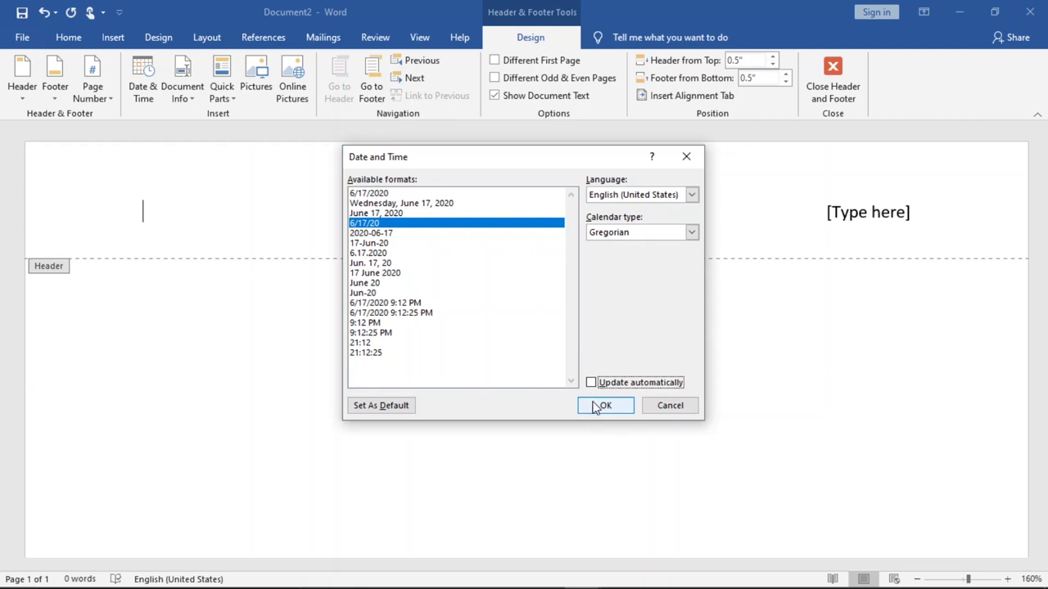
pyautogui.click(598, 407)
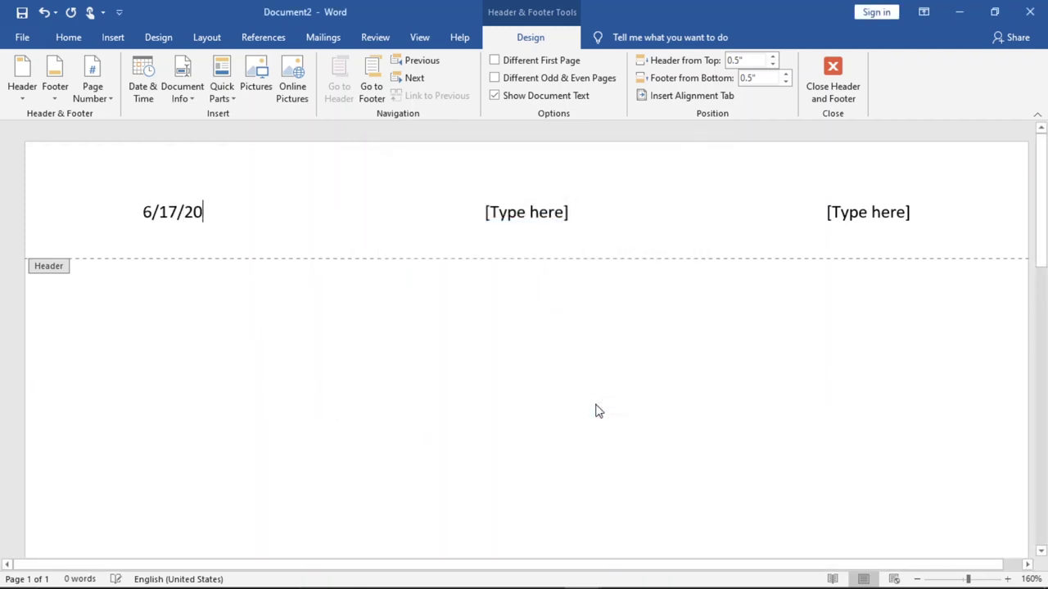
# Step: Delete the middle header placeholder and type MLT with the student's name before it on the right
pyautogui.click(558, 206)
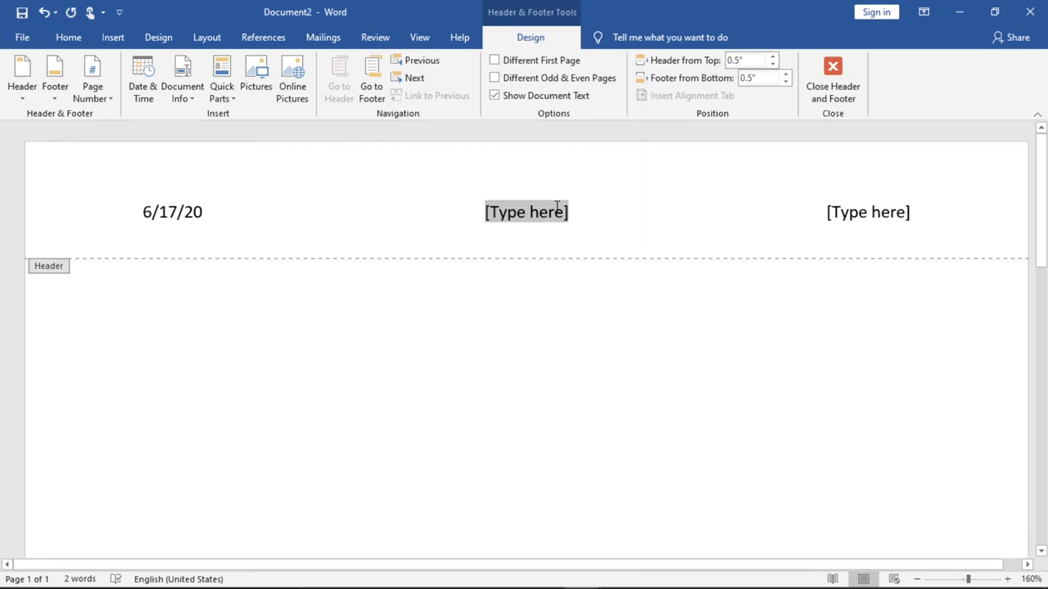
pyautogui.press('Delete')
pyautogui.click(866, 209)
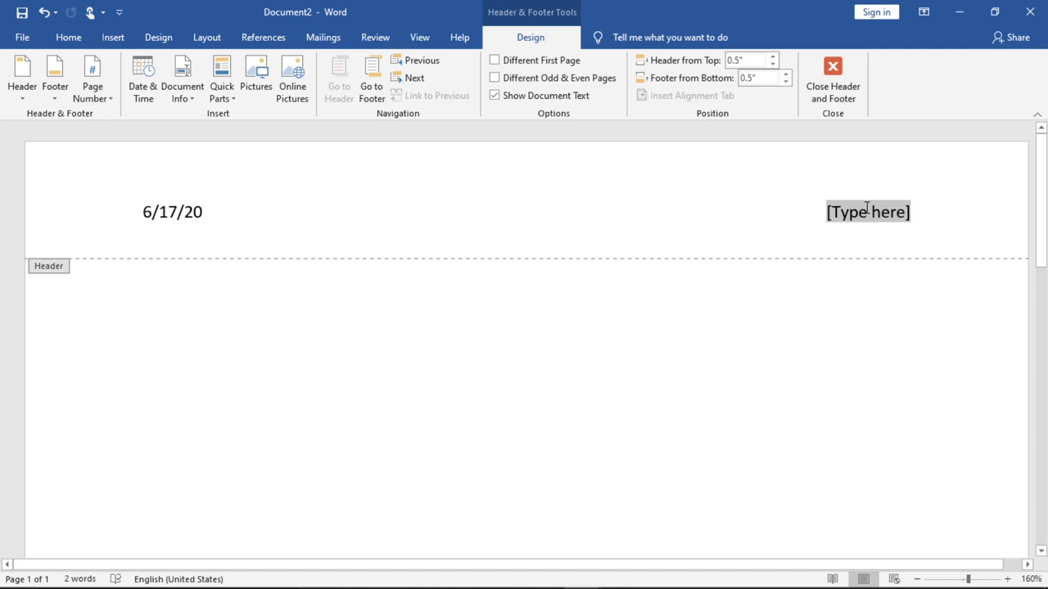
pyautogui.write('MLT')
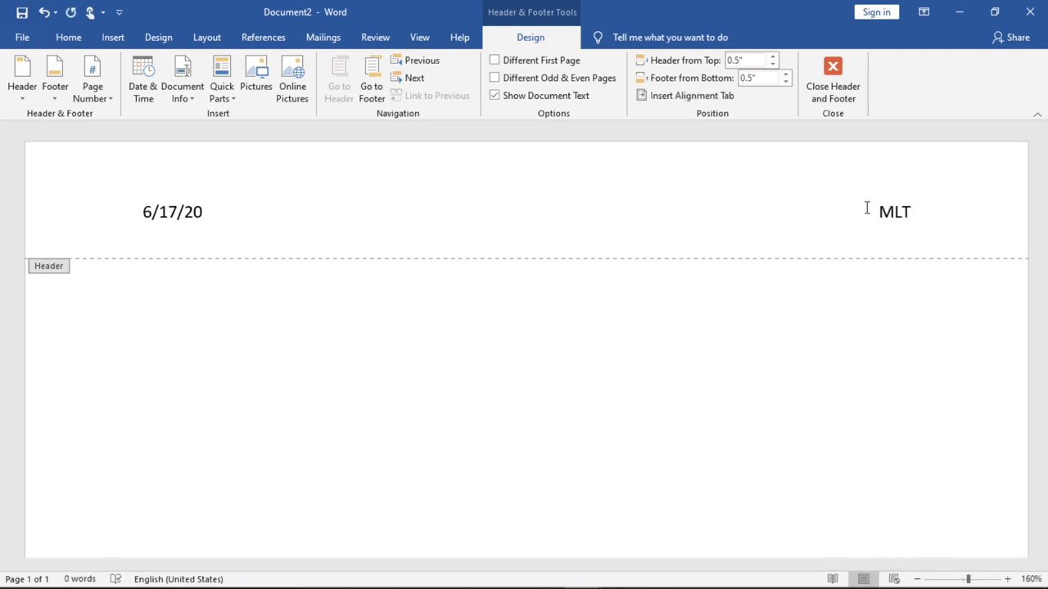
pyautogui.click(866, 208)
pyautogui.press('Left')
pyautogui.press('Right')
pyautogui.write('haider ')
pyautogui.write('ali Shah')
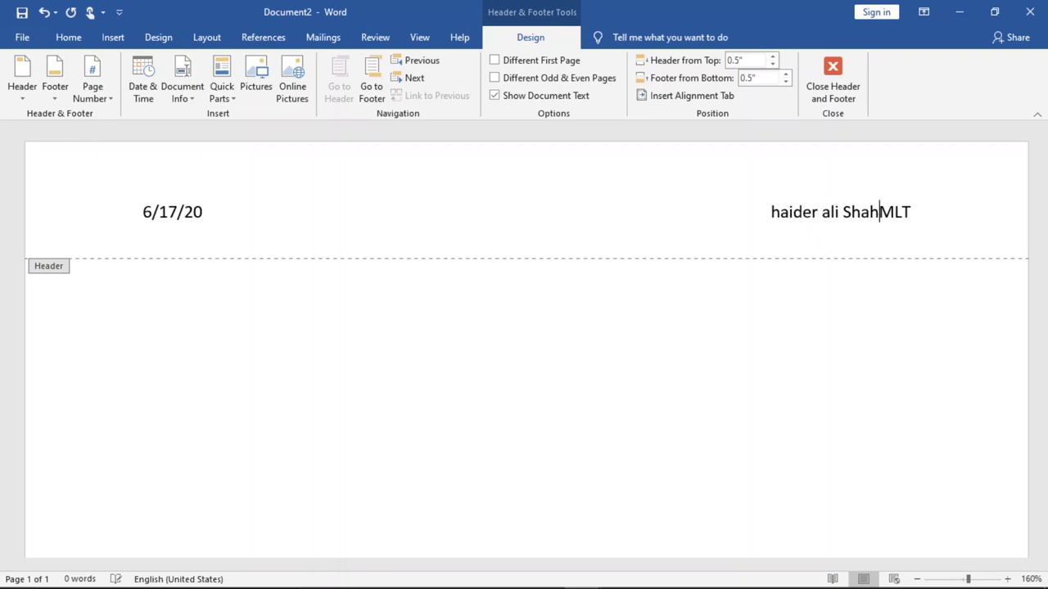
# Step: Capitalise each word of the student's name in the header using Shift+F3 and retyped initials
pyautogui.press('Left')
pyautogui.press('Left')
pyautogui.press('Left')
pyautogui.press('Left')
pyautogui.hotkey('shift', 'Left')
pyautogui.hotkey('shift', 'Left')
pyautogui.hotkey('shift', 'Left')
pyautogui.hotkey('shift', 'Left')
pyautogui.hotkey('shift', 'Left')
pyautogui.hotkey('shift', 'Left')
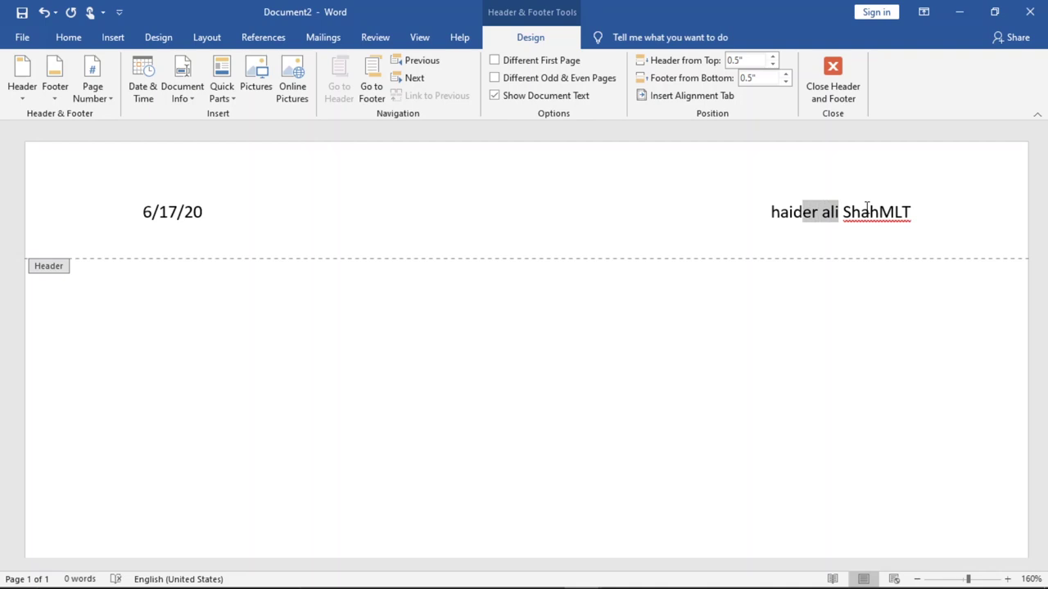
pyautogui.hotkey('shift', 'Left')
pyautogui.hotkey('shift', 'Left')
pyautogui.hotkey('shift', 'Left')
pyautogui.hotkey('shift', 'Left')
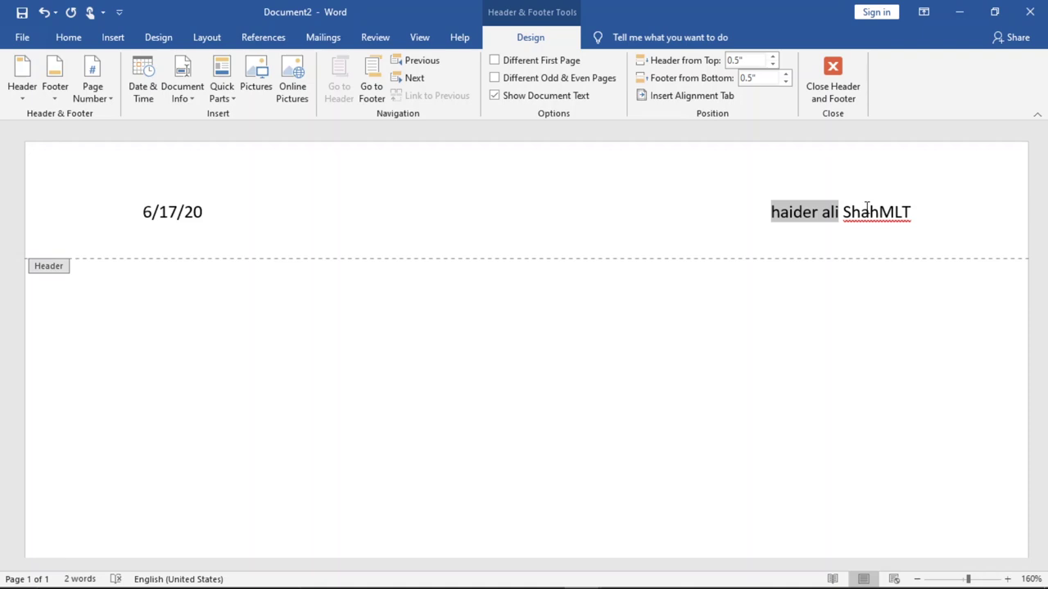
pyautogui.hotkey('shift', 'F3')
pyautogui.hotkey('shift', 'F3')
pyautogui.hotkey('shift', 'F3')
pyautogui.hotkey('shift', 'F3')
pyautogui.hotkey('shift', 'F3')
pyautogui.hotkey('shift', 'F3')
pyautogui.hotkey('shift', 'F3')
pyautogui.click(789, 210)
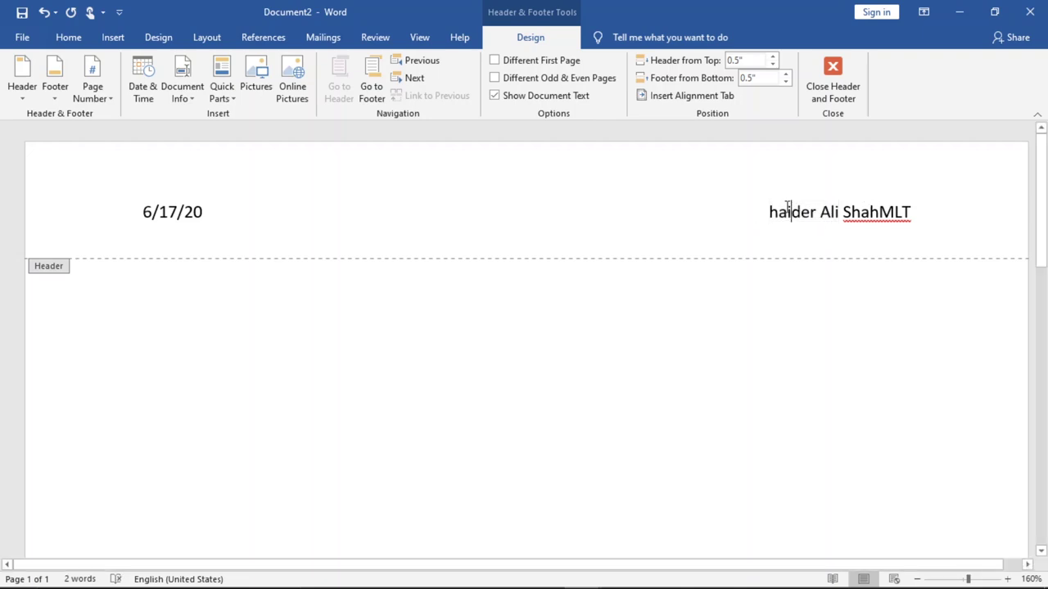
pyautogui.press('BackSpace')
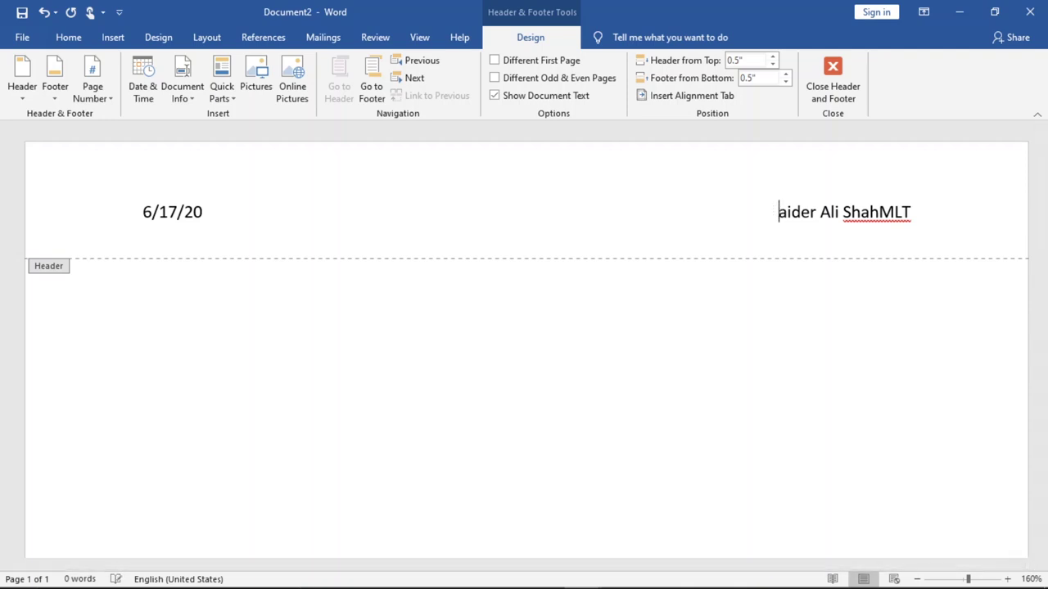
pyautogui.write('H')
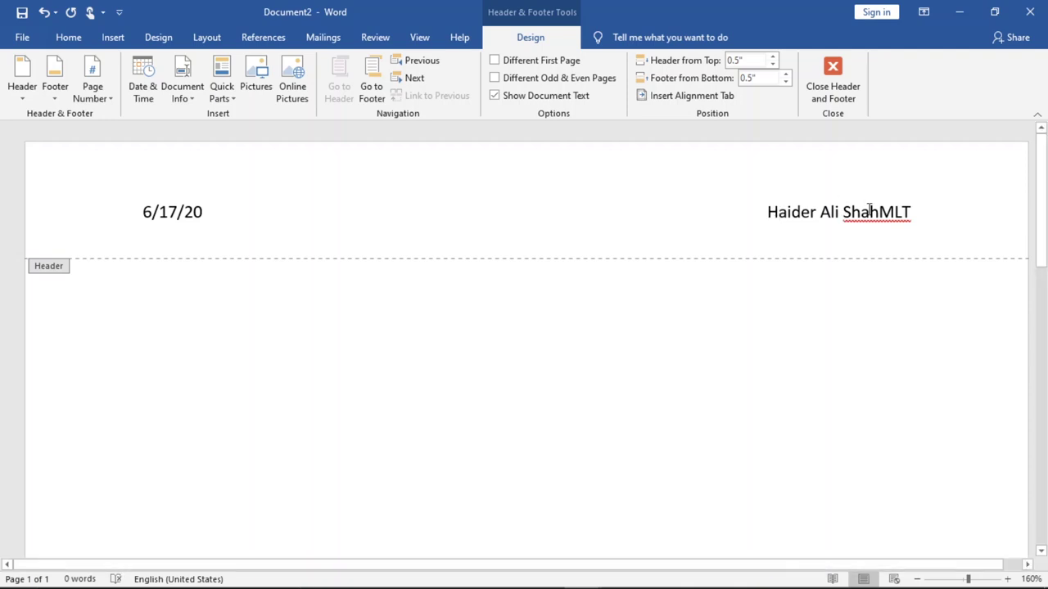
pyautogui.click(880, 212)
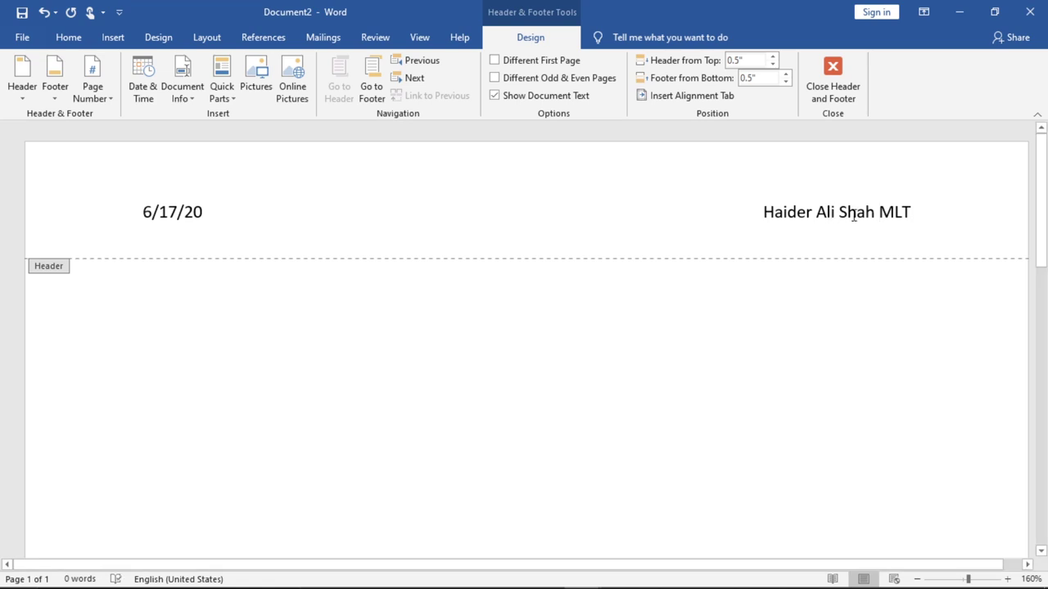
pyautogui.moveTo(876, 212); pyautogui.dragTo(767, 214)
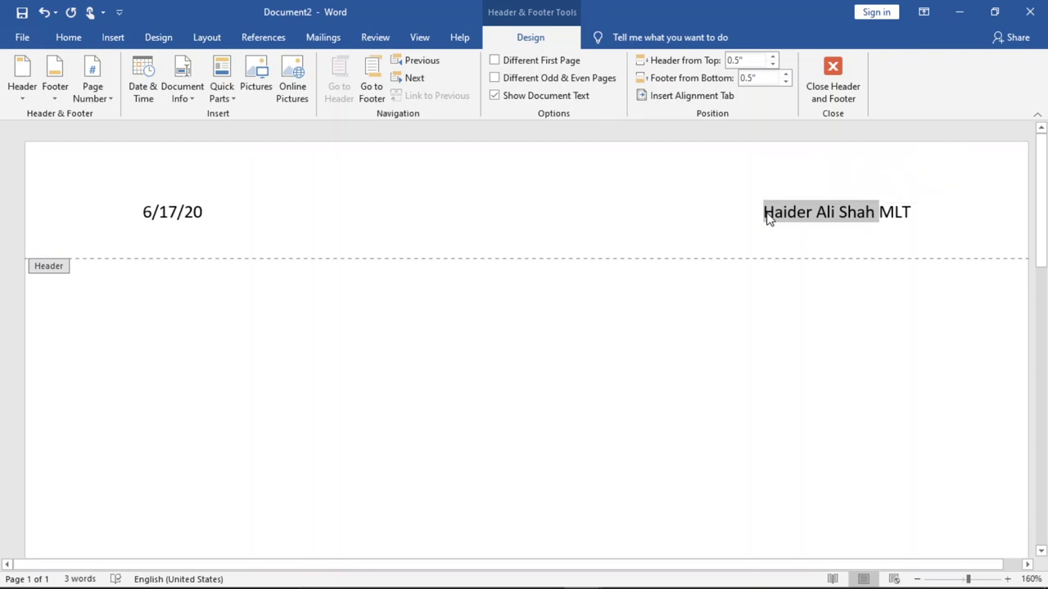
pyautogui.hotkey('shift', 'F3')
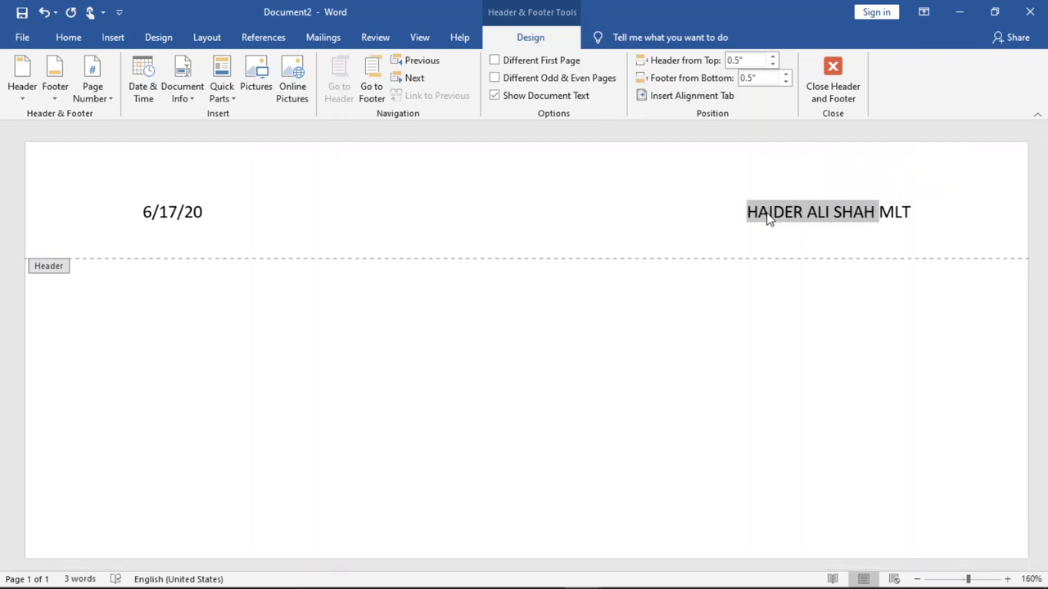
pyautogui.hotkey('shift', 'F3')
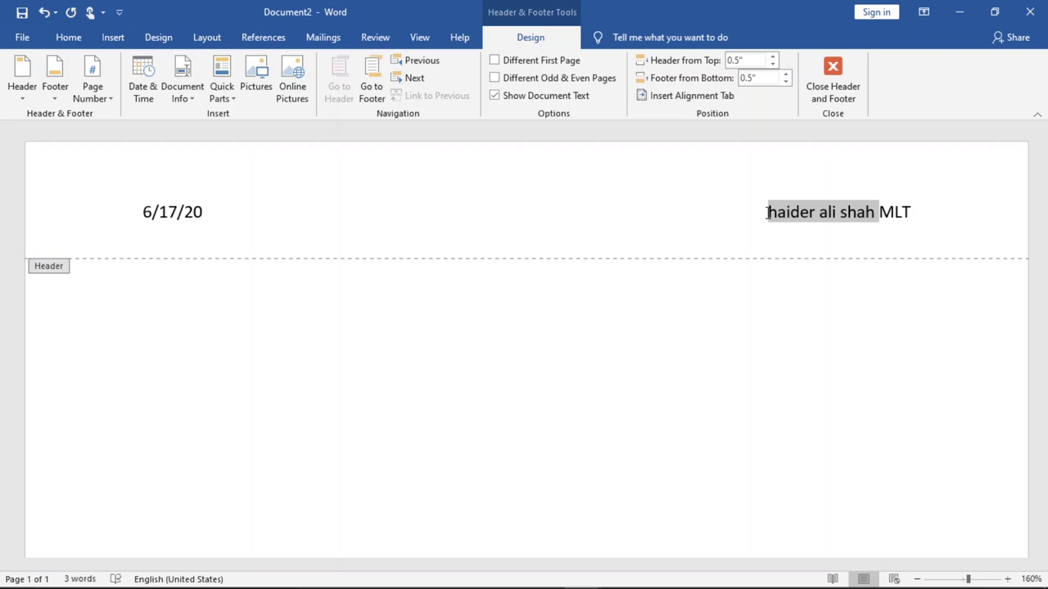
pyautogui.hotkey('shift', 'F3')
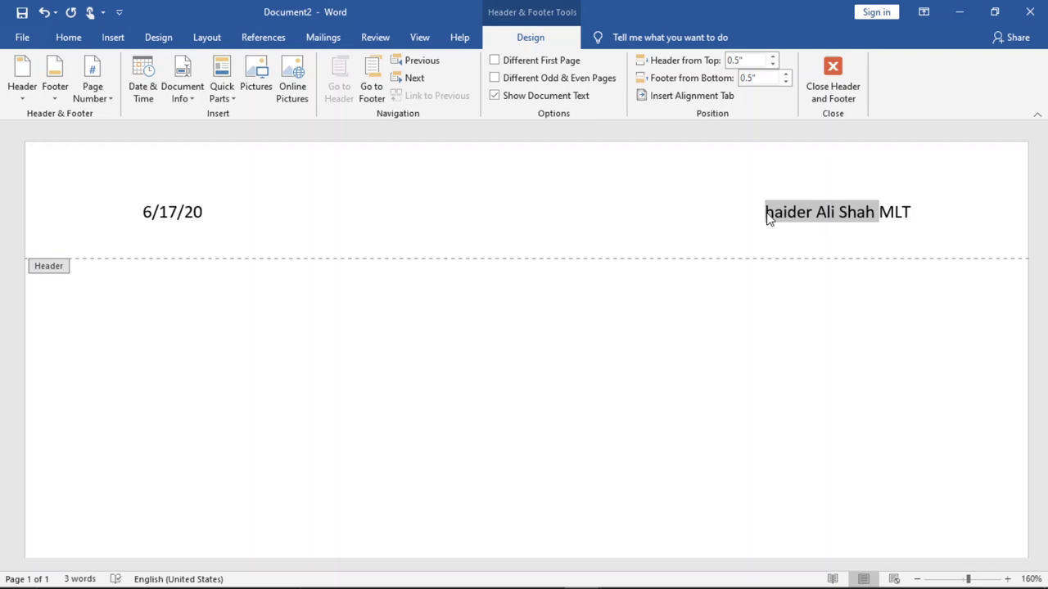
pyautogui.click(774, 214)
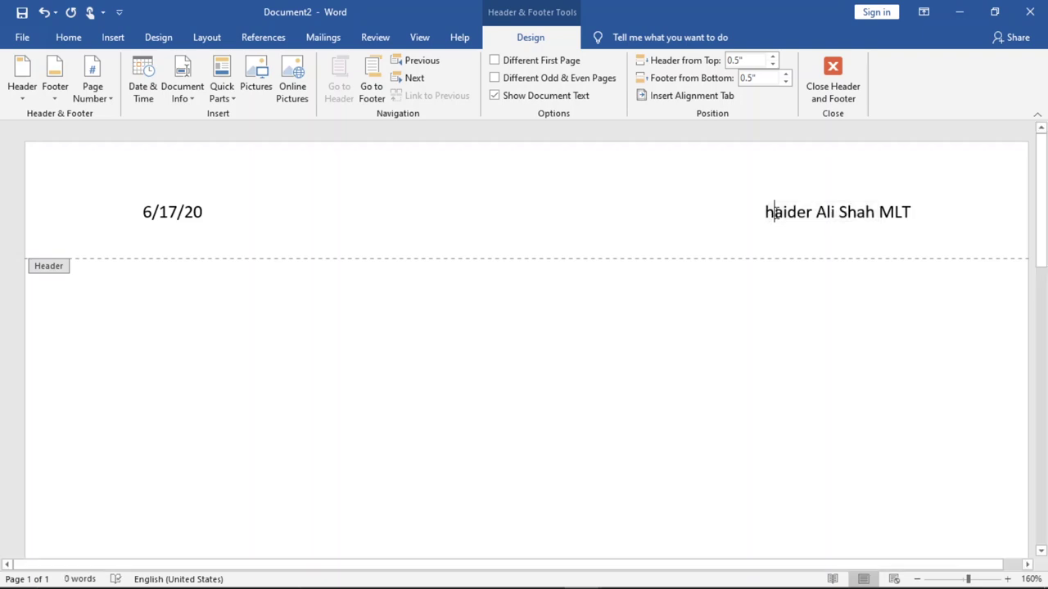
pyautogui.press('BackSpace')
pyautogui.write('H')
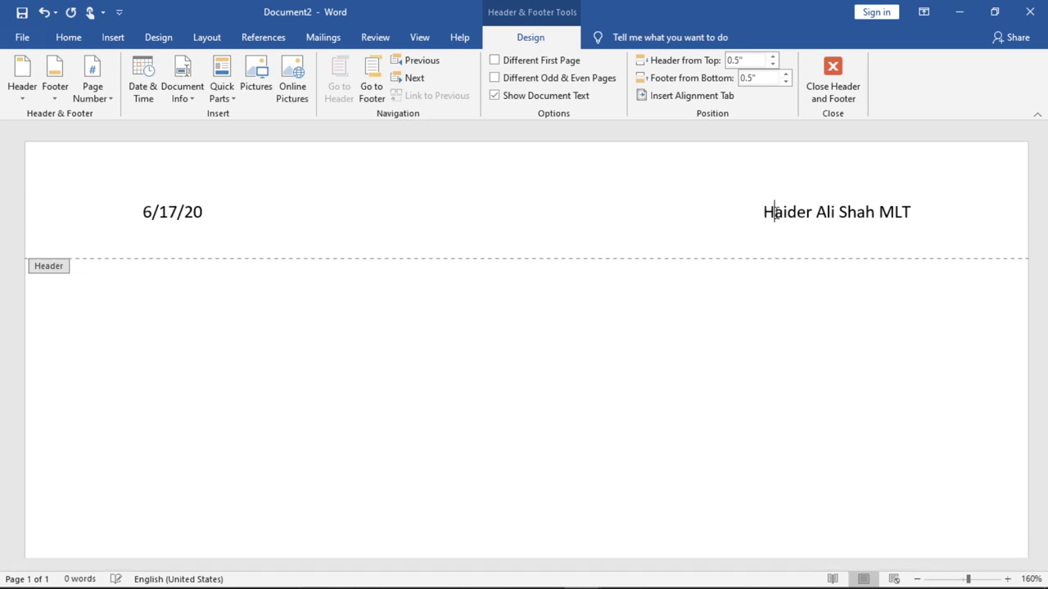
# Step: Append the roll number after MLT, separated by a comma, and close the header
pyautogui.click(910, 212)
pyautogui.write(',')
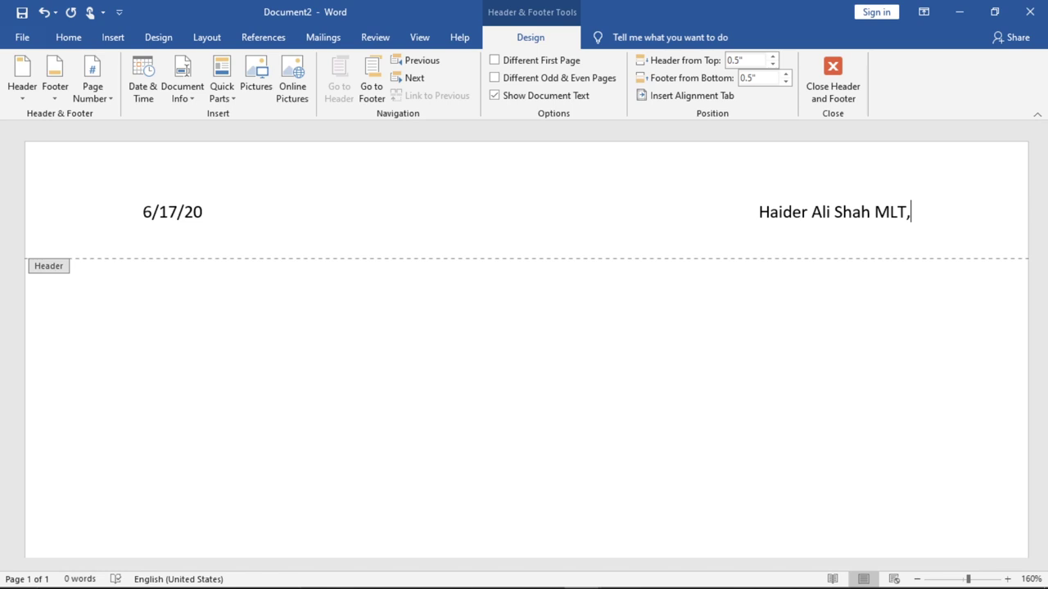
pyautogui.write('777')
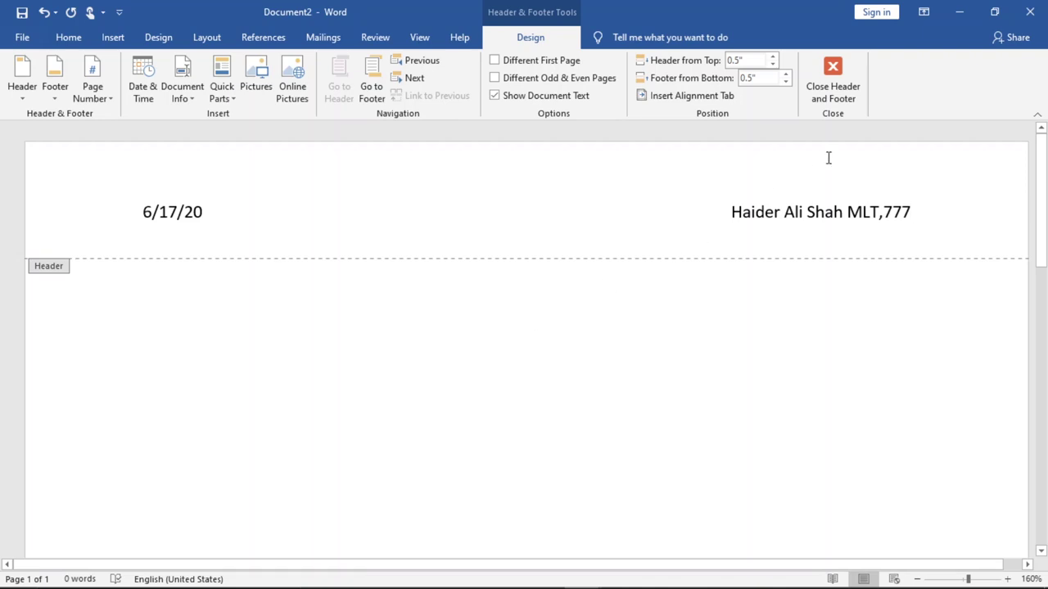
pyautogui.click(850, 85)
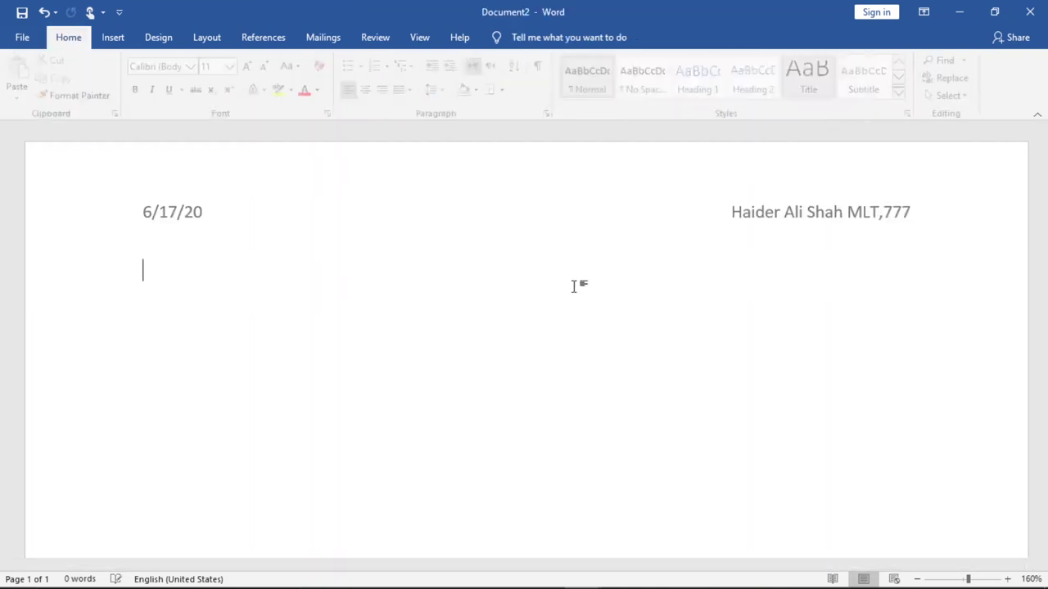
pyautogui.moveTo(582, 573)
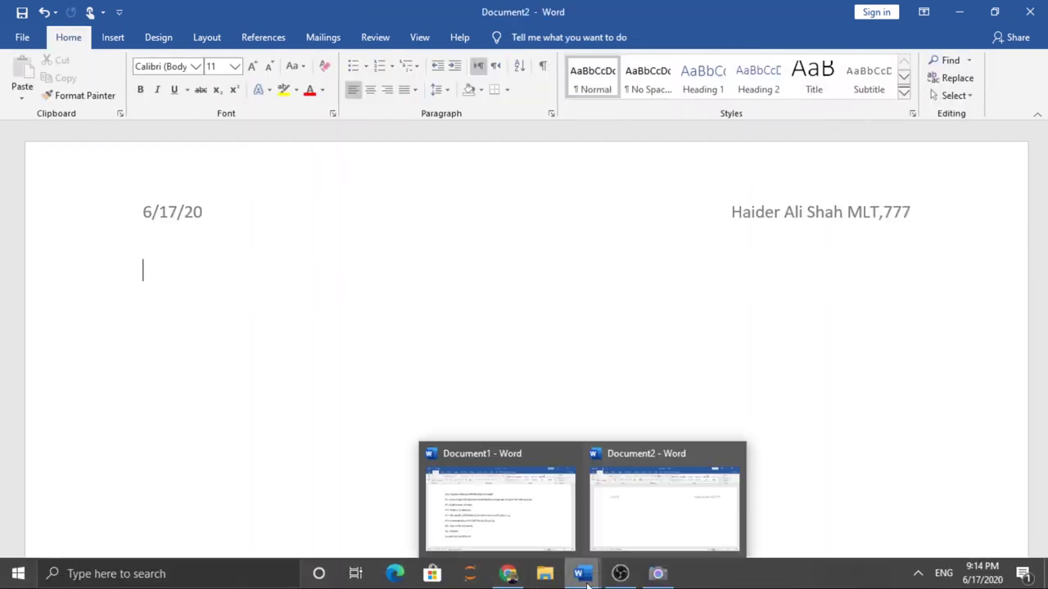
pyautogui.click(542, 513)
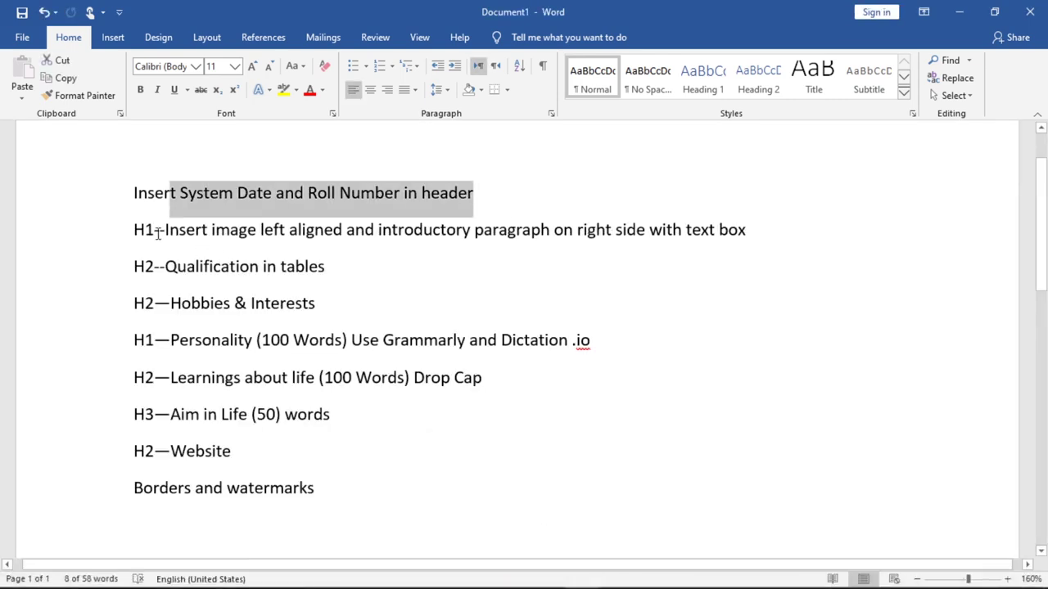
pyautogui.moveTo(164, 230); pyautogui.dragTo(332, 232)
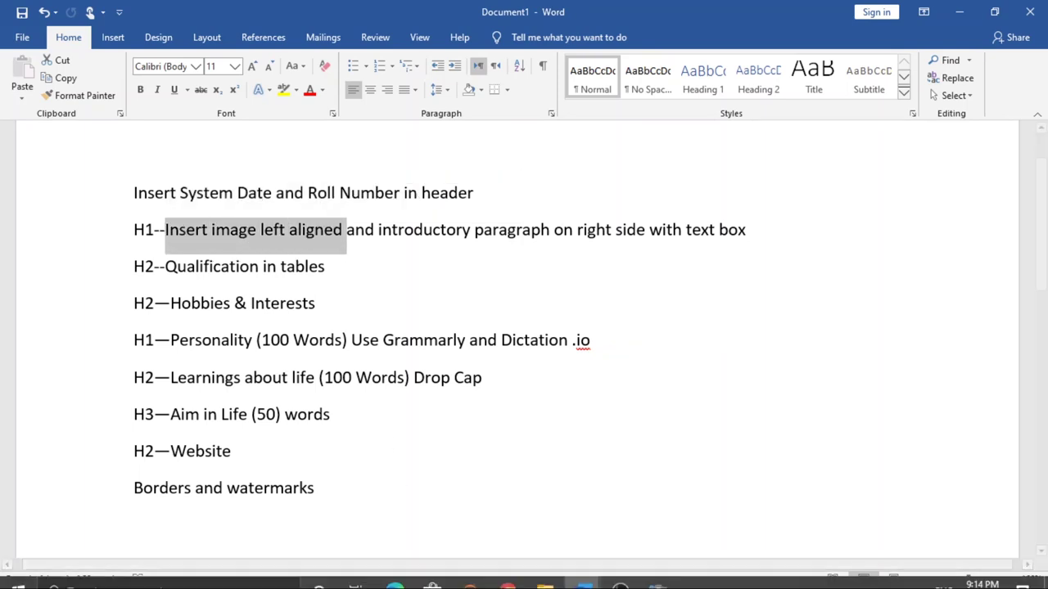
pyautogui.moveTo(581, 574)
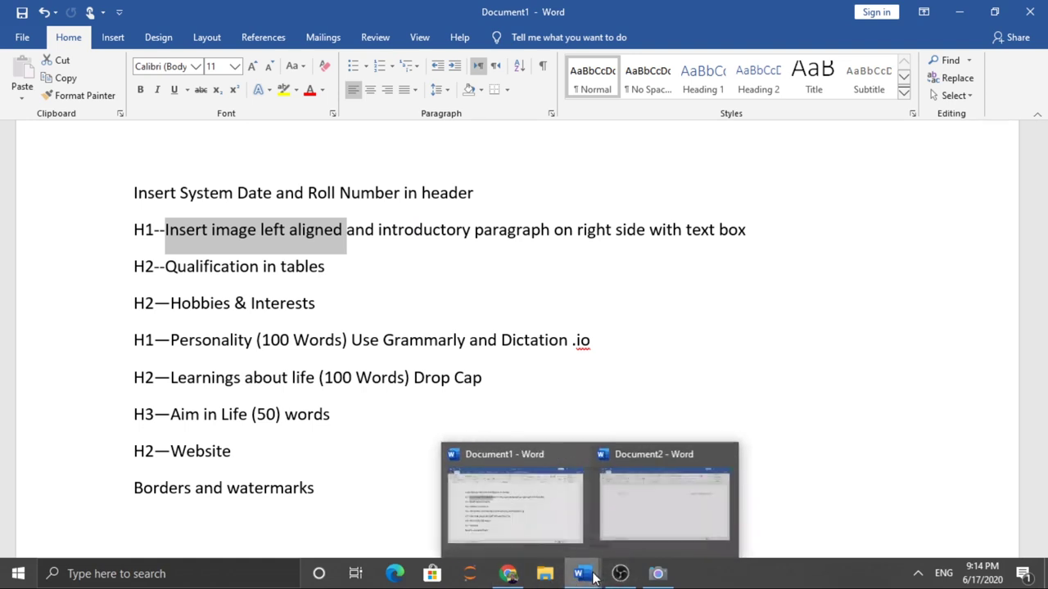
pyautogui.click(636, 536)
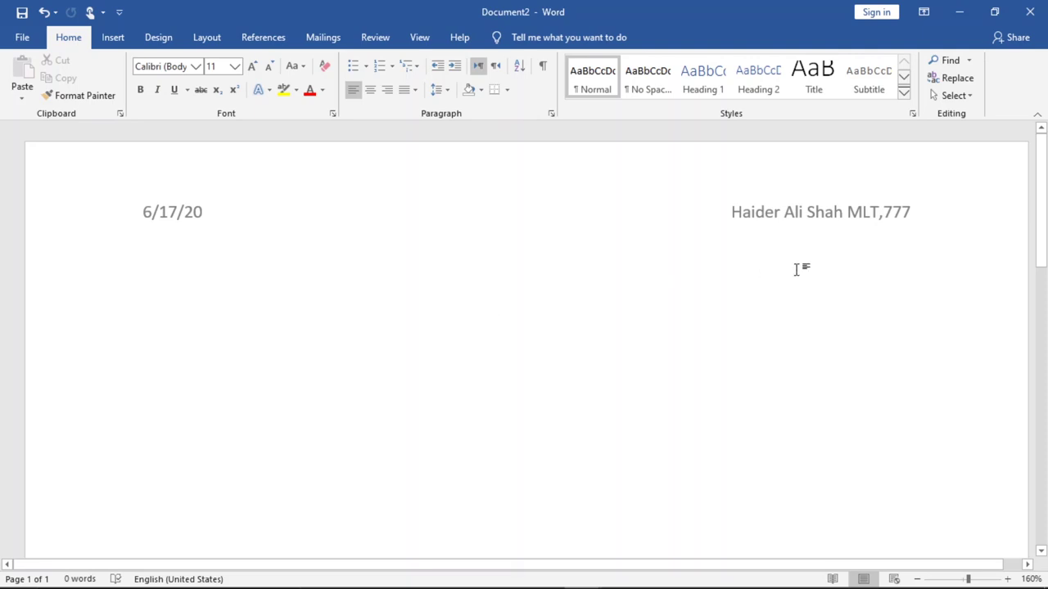
# Step: Insert 'my picture with blue background' from E:\Academic Data august 2019\My Scanned Documents
pyautogui.click(113, 37)
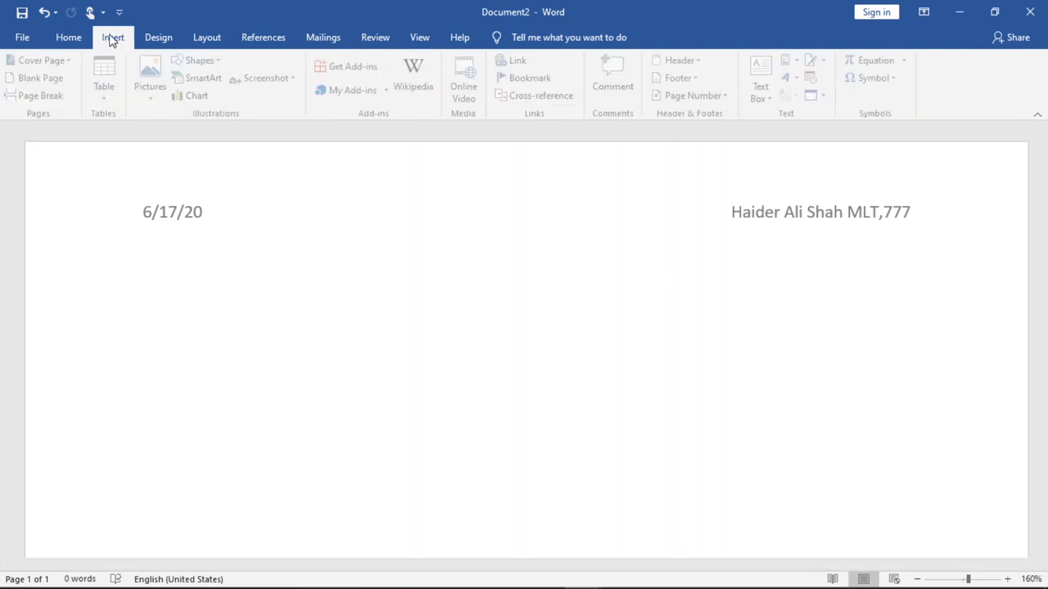
pyautogui.click(157, 94)
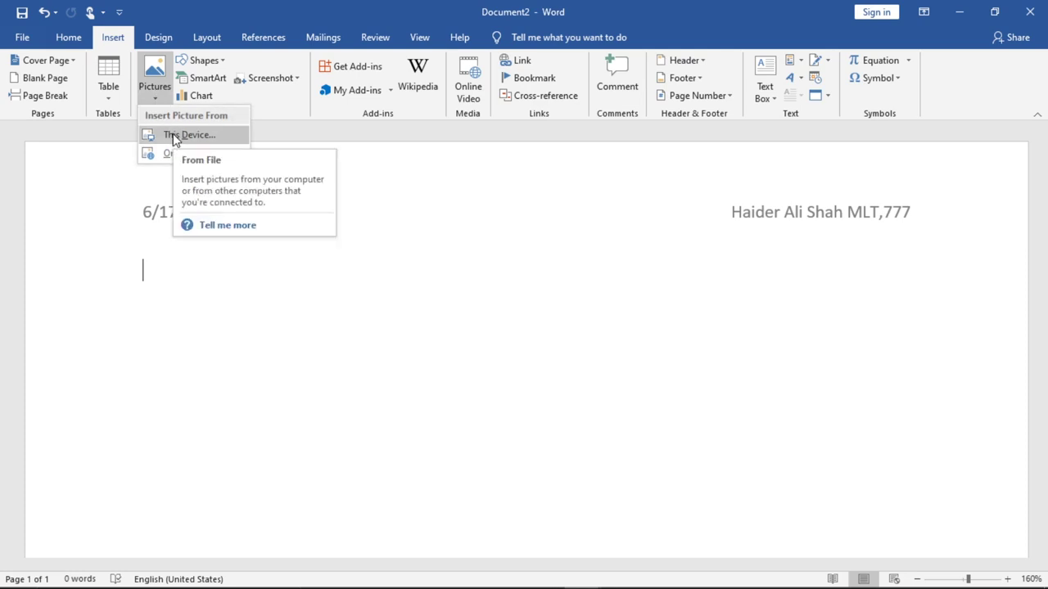
pyautogui.click(172, 135)
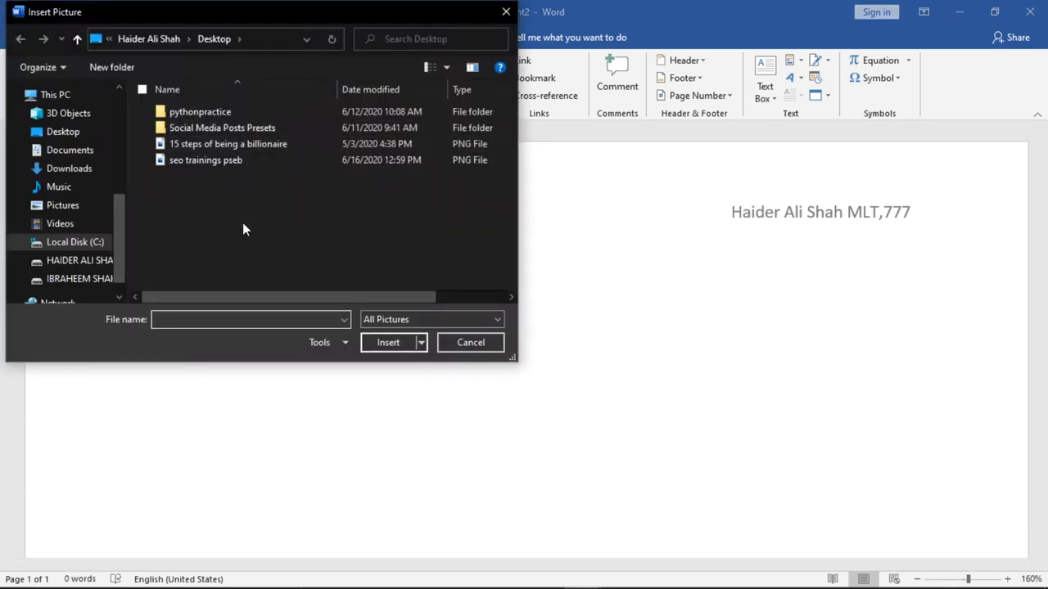
pyautogui.click(99, 262)
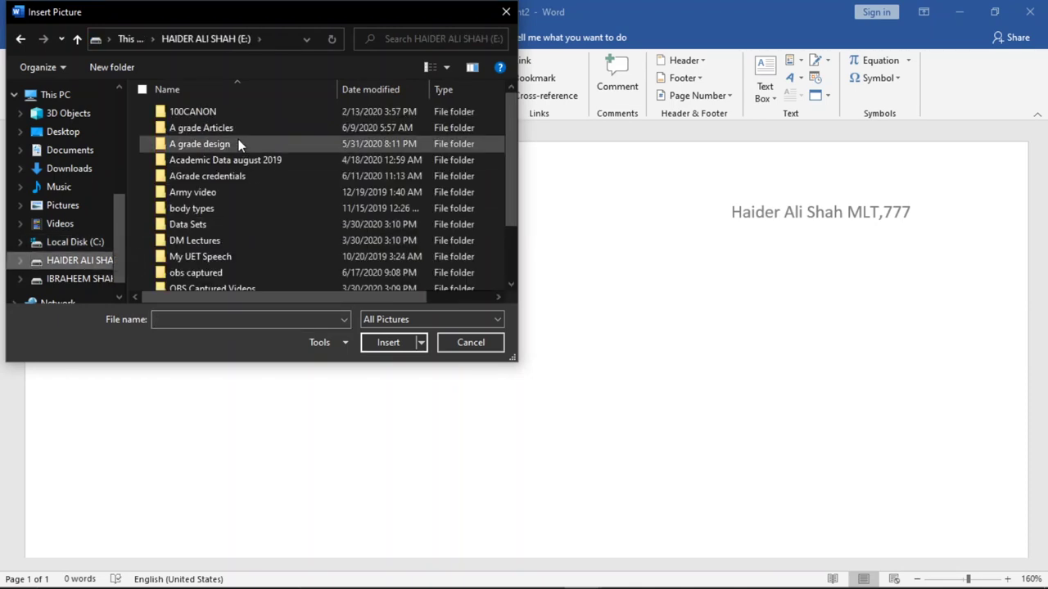
pyautogui.doubleClick(223, 160)
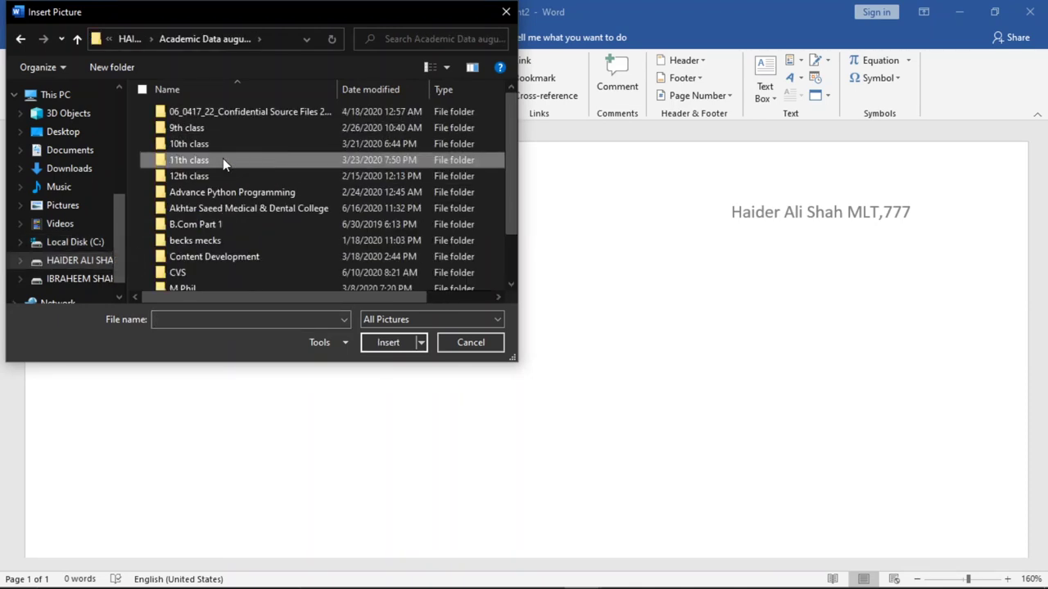
pyautogui.doubleClick(223, 159)
pyautogui.click(164, 38)
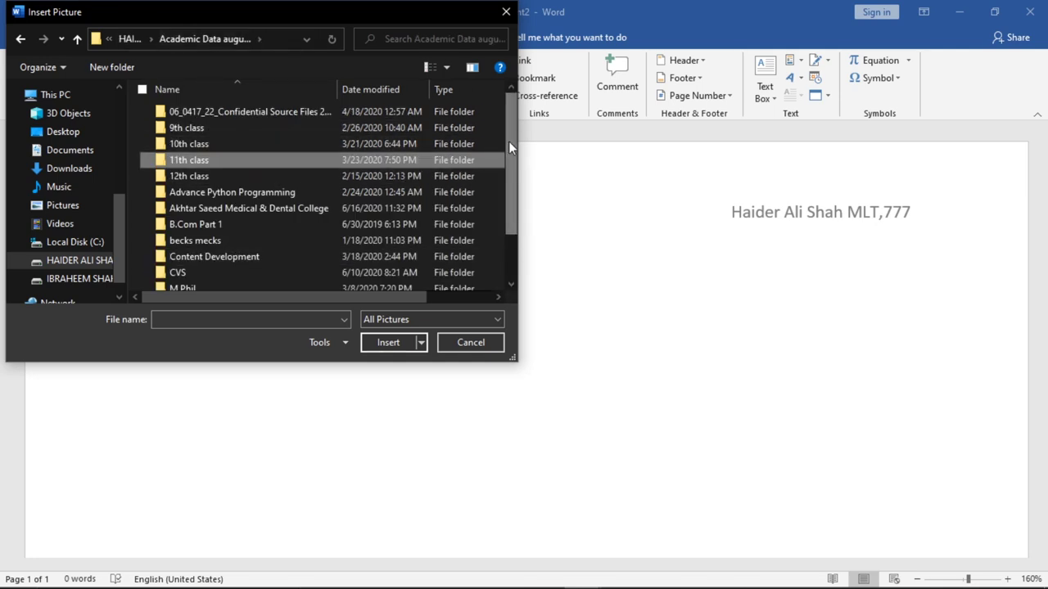
pyautogui.moveTo(508, 146); pyautogui.dragTo(507, 196)
pyautogui.click(262, 249)
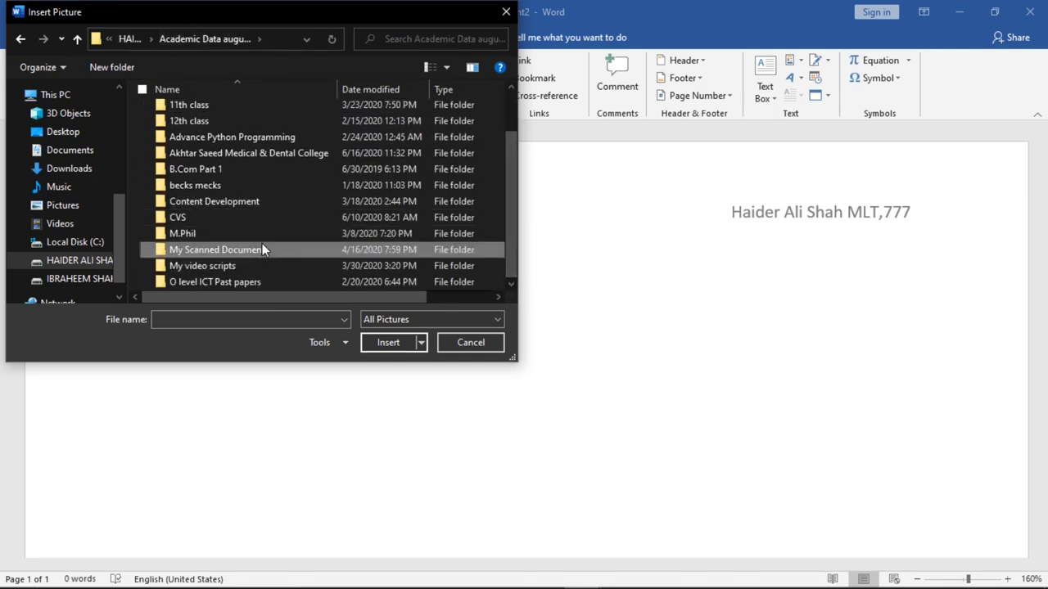
pyautogui.doubleClick(262, 248)
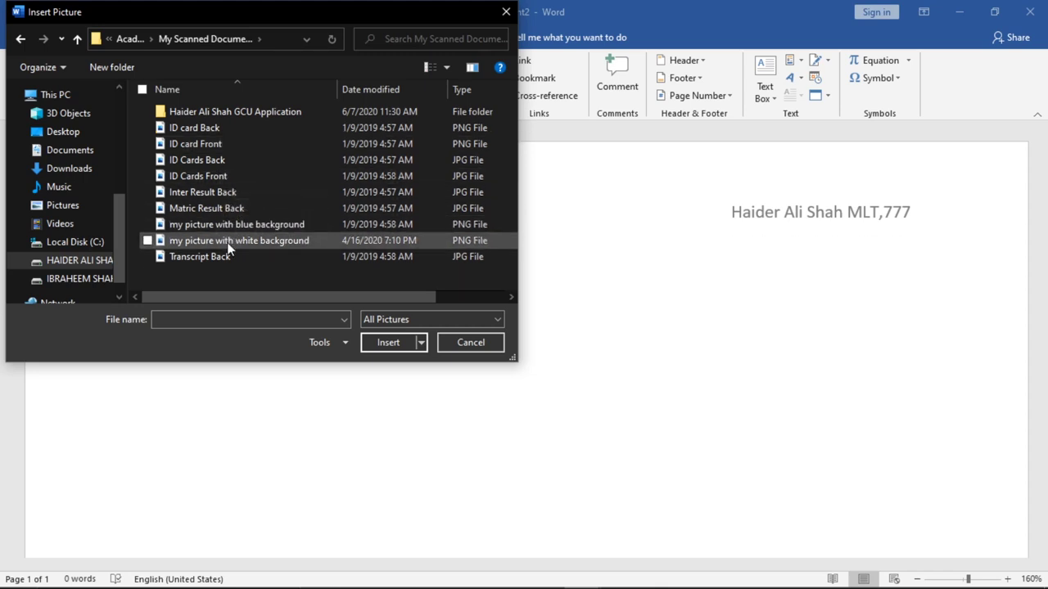
pyautogui.click(254, 221)
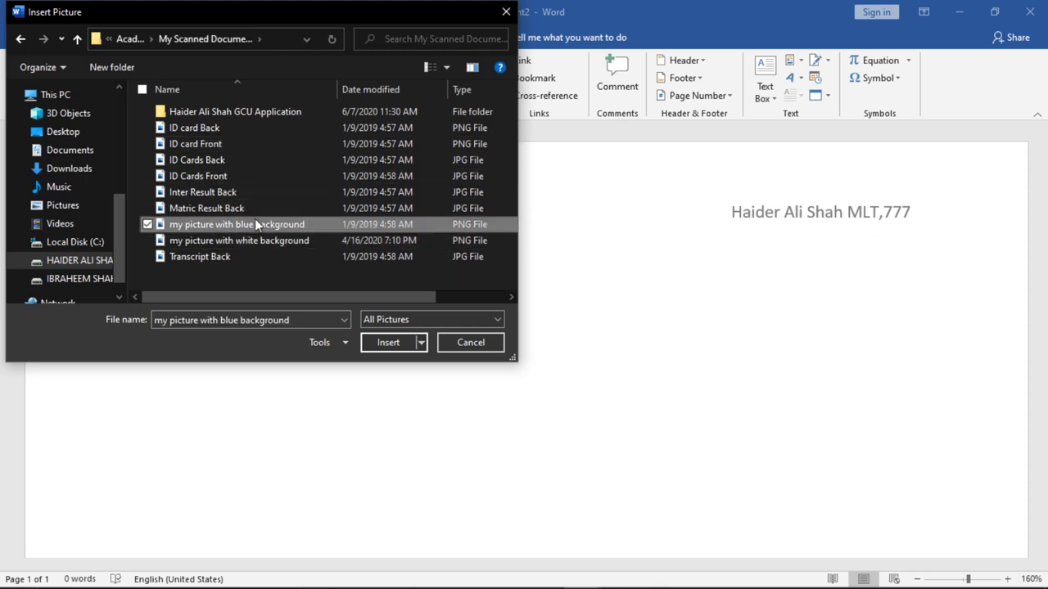
pyautogui.click(388, 342)
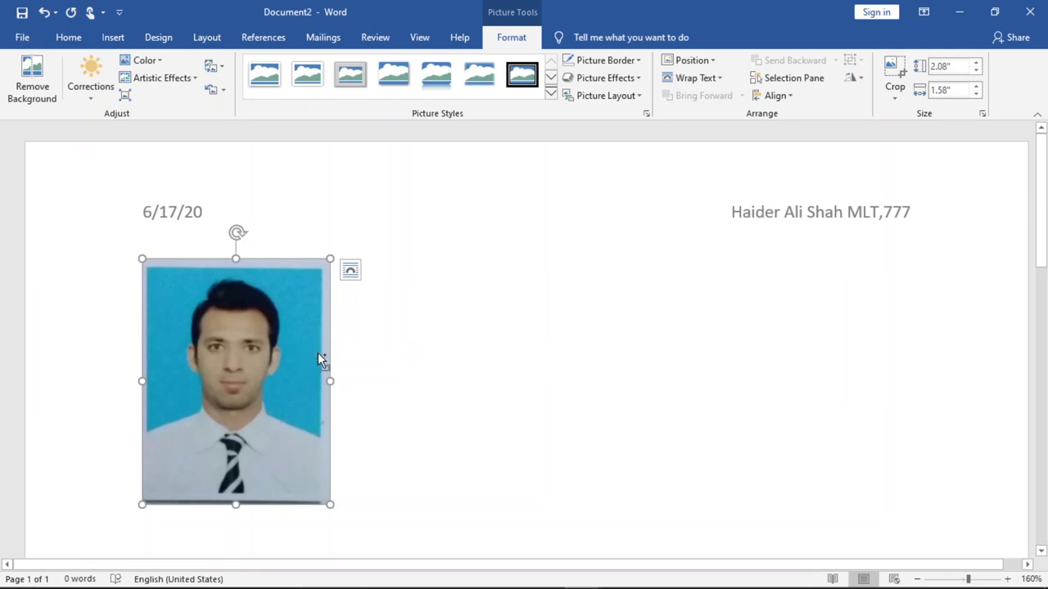
# Step: Delete the photo and type 'Introduction:' followed by three underscore lines ending in a period
pyautogui.press('Delete')
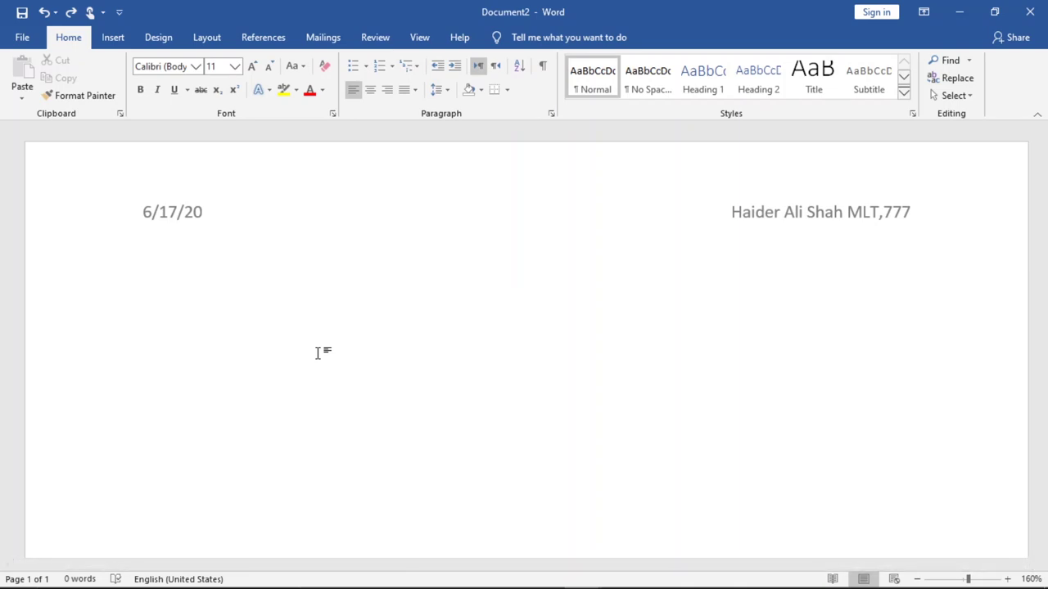
pyautogui.write('Introductio')
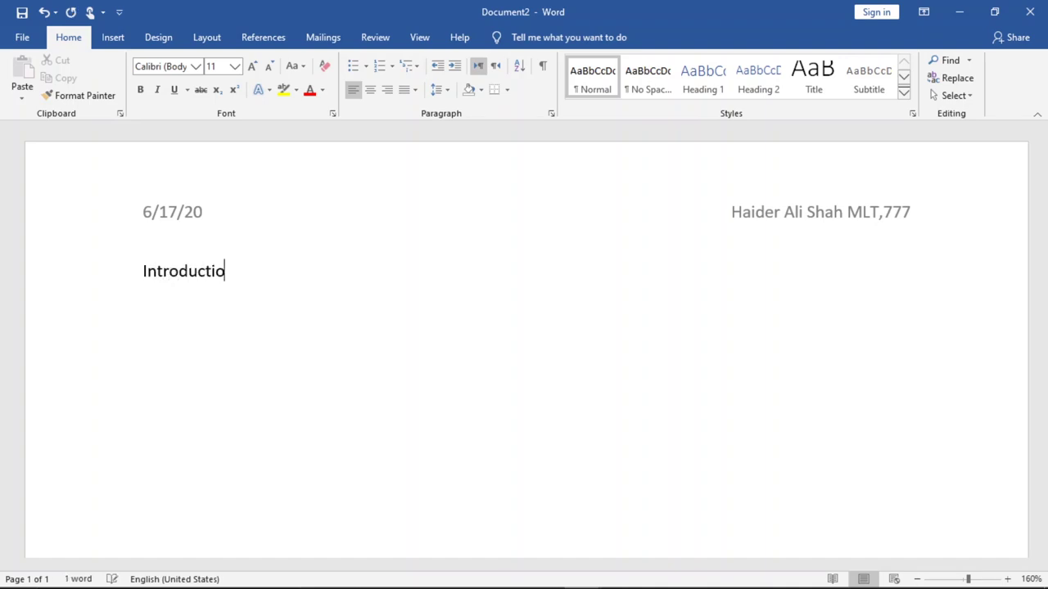
pyautogui.write('n: ')
pyautogui.write('_______________________')
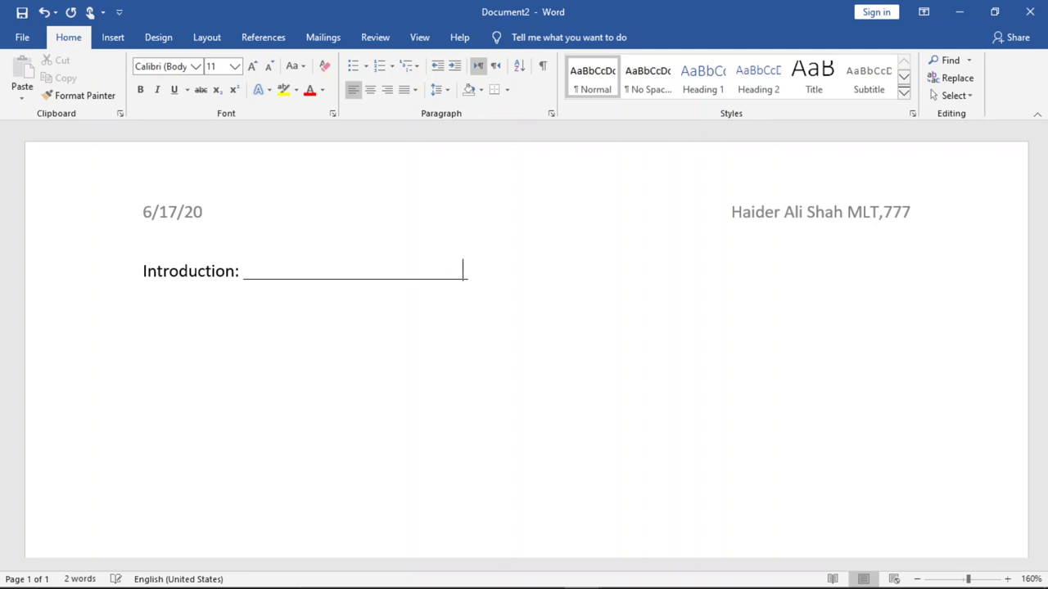
pyautogui.write('________________________________________________________')
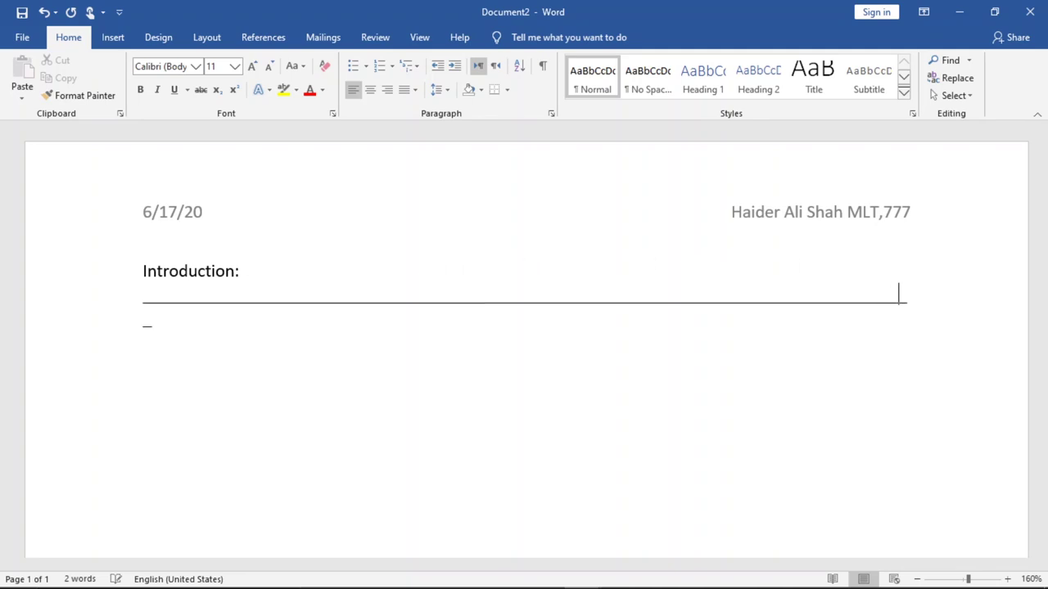
pyautogui.write('_________________________________________________________')
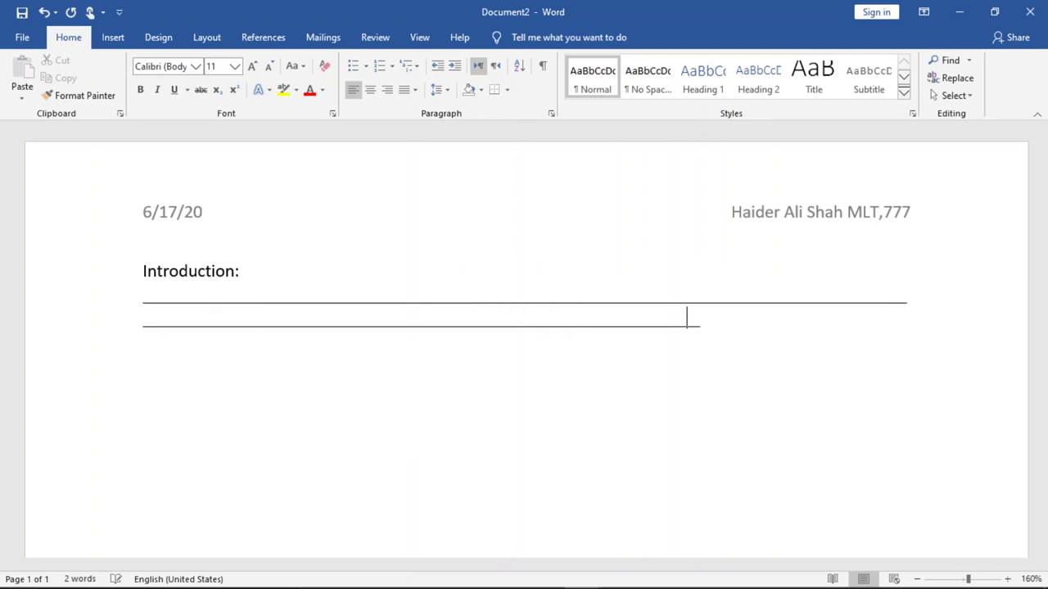
pyautogui.write('__________________________________')
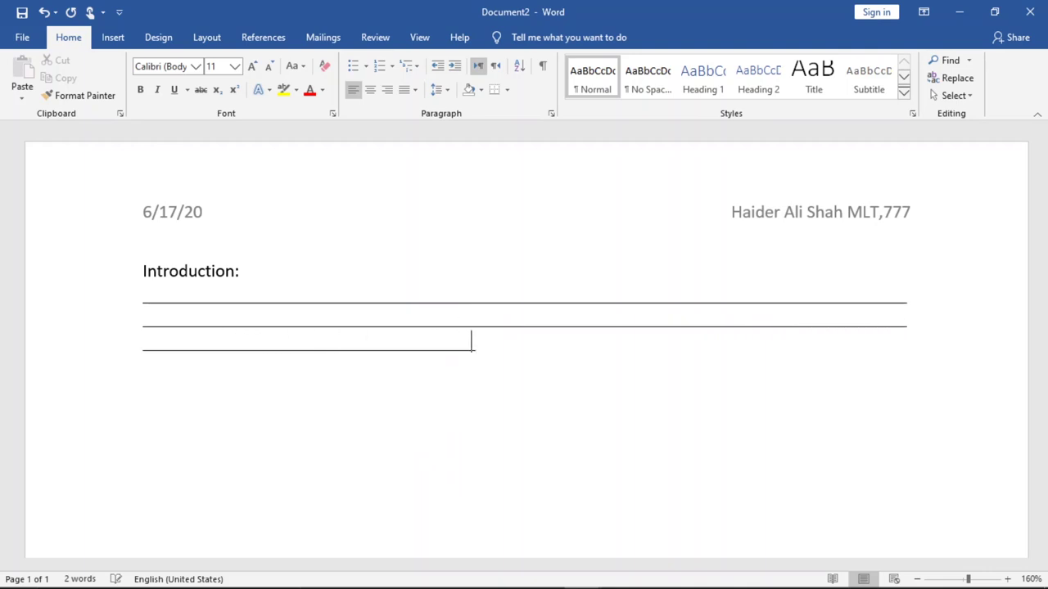
pyautogui.write('____________________________________.')
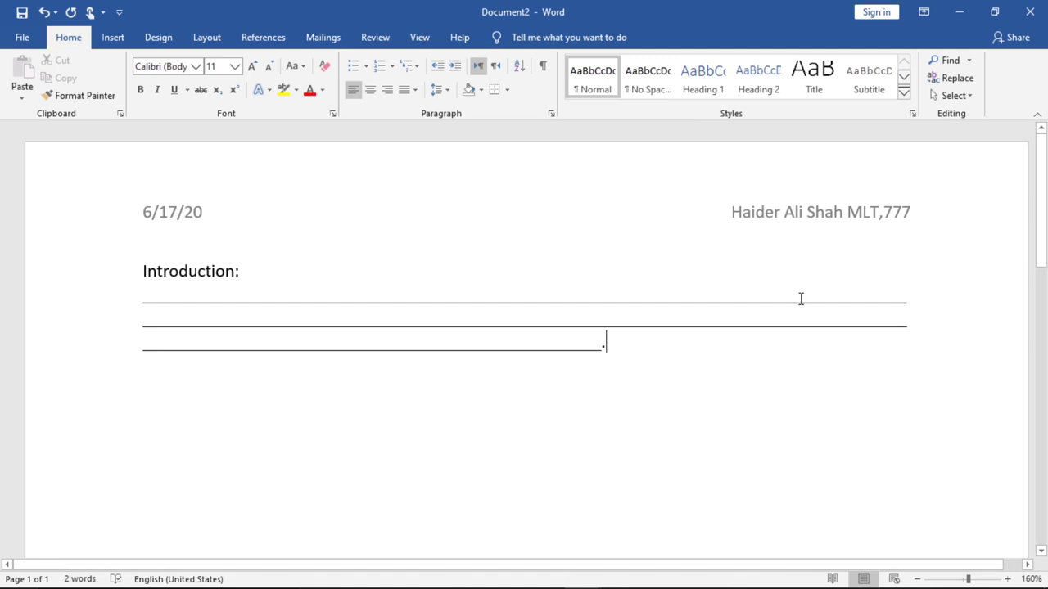
# Step: Re-insert the blue-background photo from this device beneath the Introduction: label
pyautogui.click(115, 39)
pyautogui.click(155, 93)
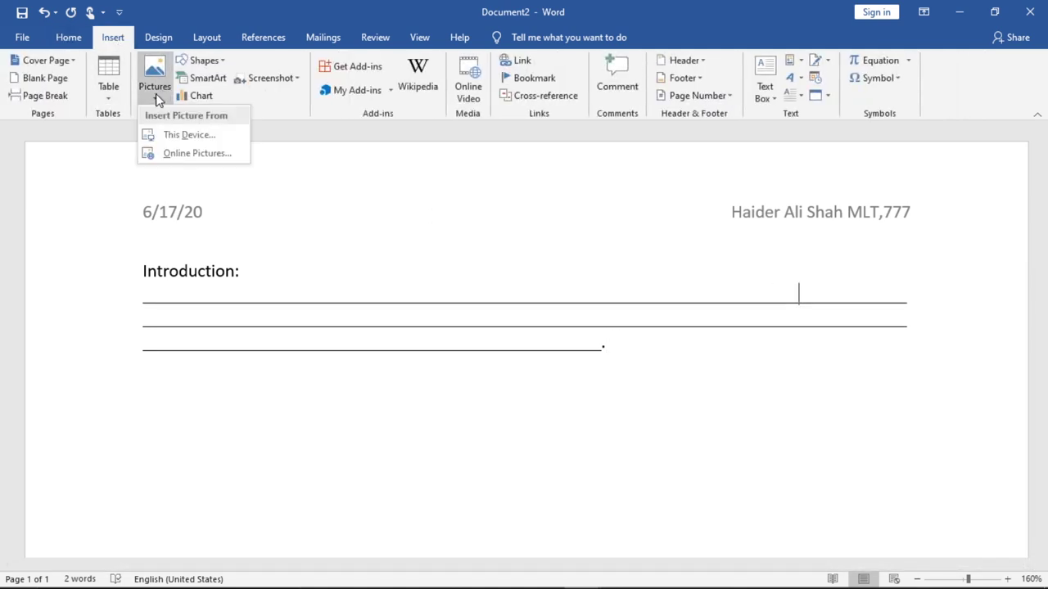
pyautogui.click(188, 135)
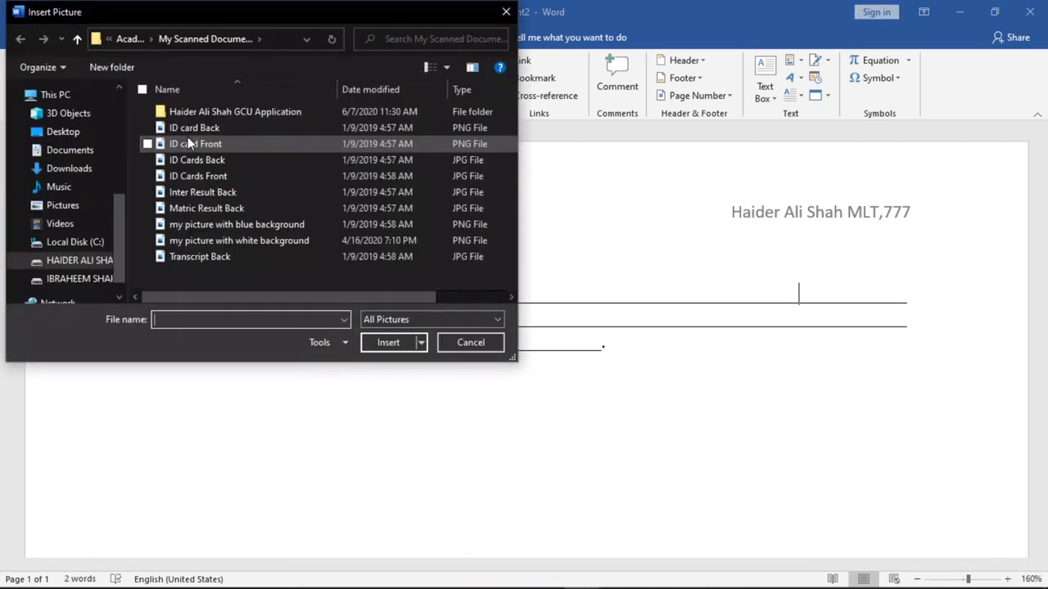
pyautogui.click(237, 226)
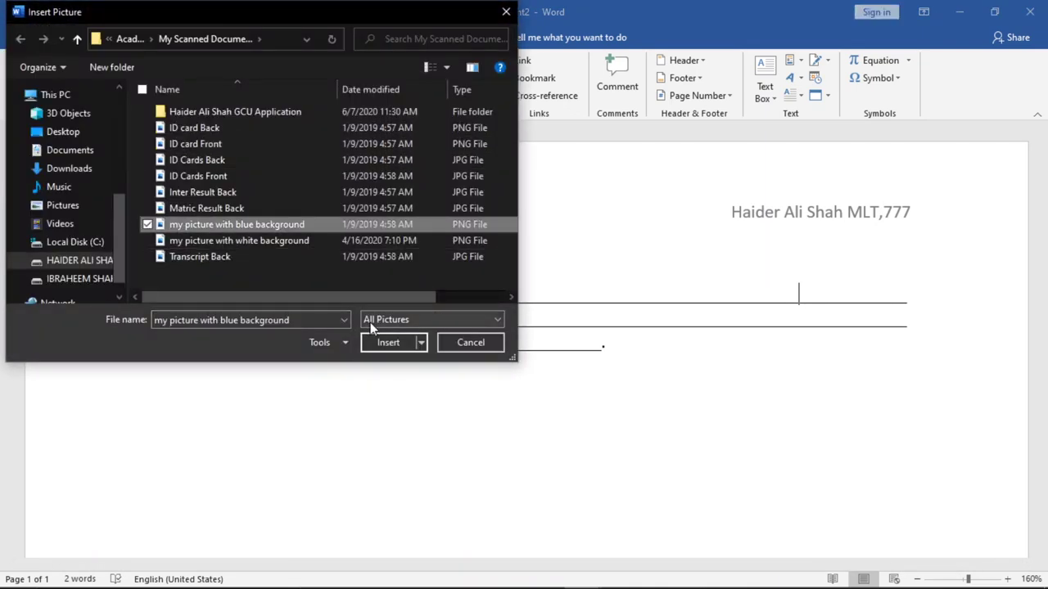
pyautogui.click(384, 341)
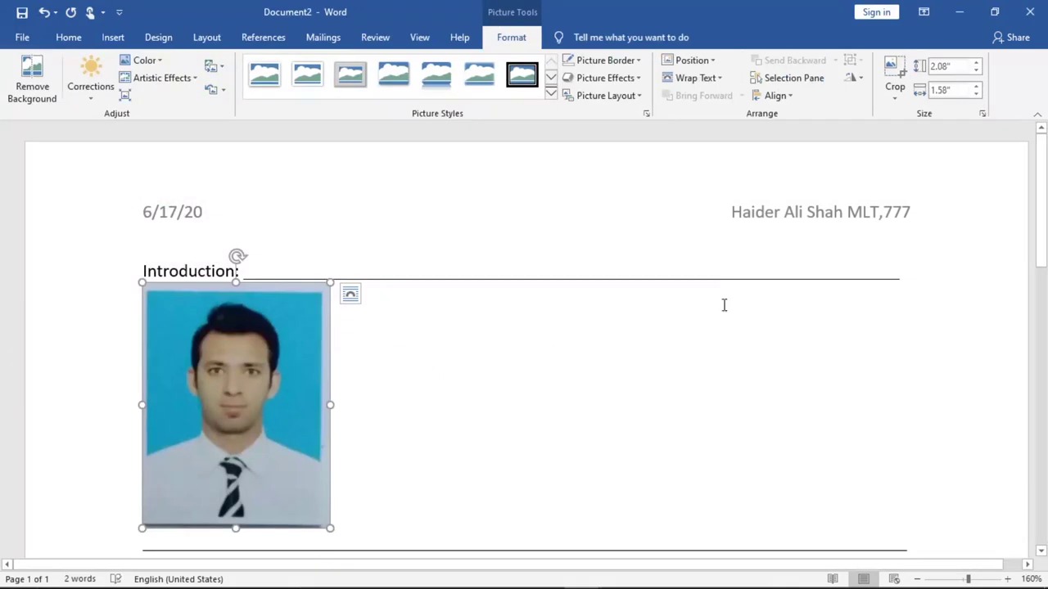
# Step: Delete the photo, then select all and delete the Introduction: label and its lines
pyautogui.moveTo(1039, 246); pyautogui.dragTo(1043, 276)
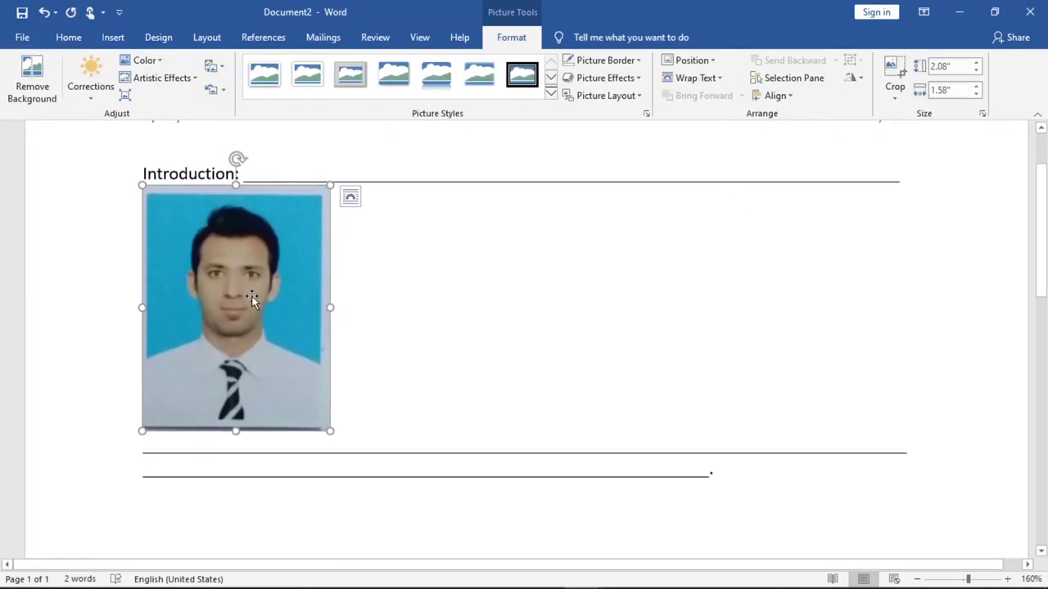
pyautogui.click(436, 472)
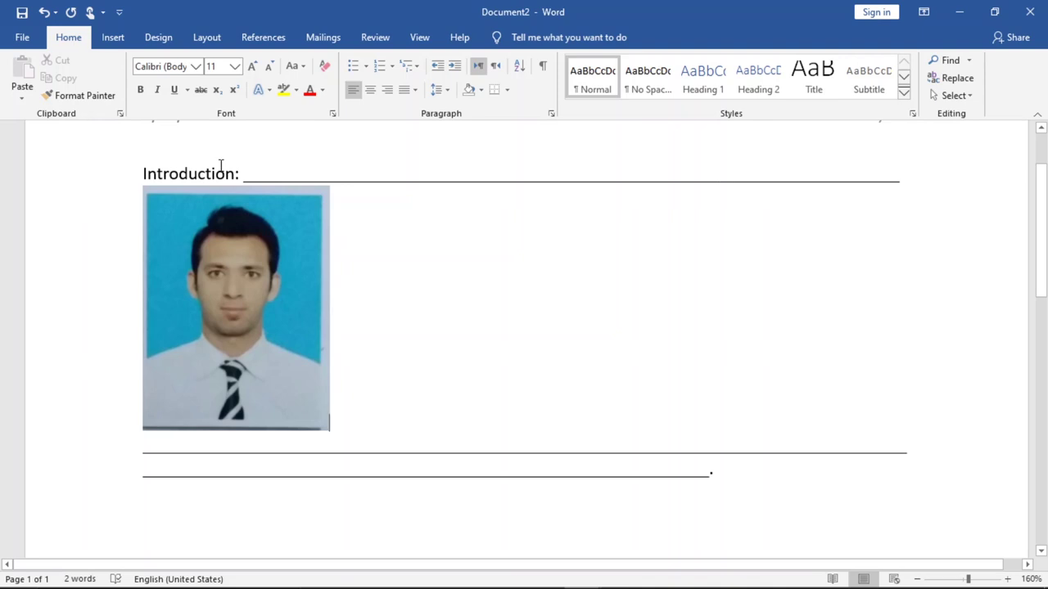
pyautogui.press('Delete')
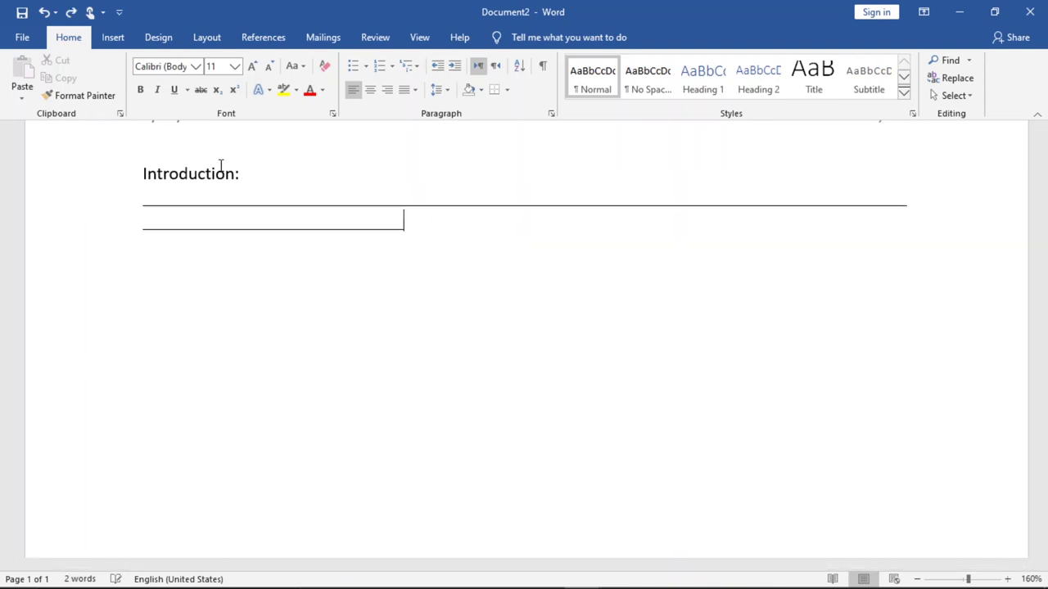
pyautogui.hotkey('ctrl', 'a')
pyautogui.press('Delete')
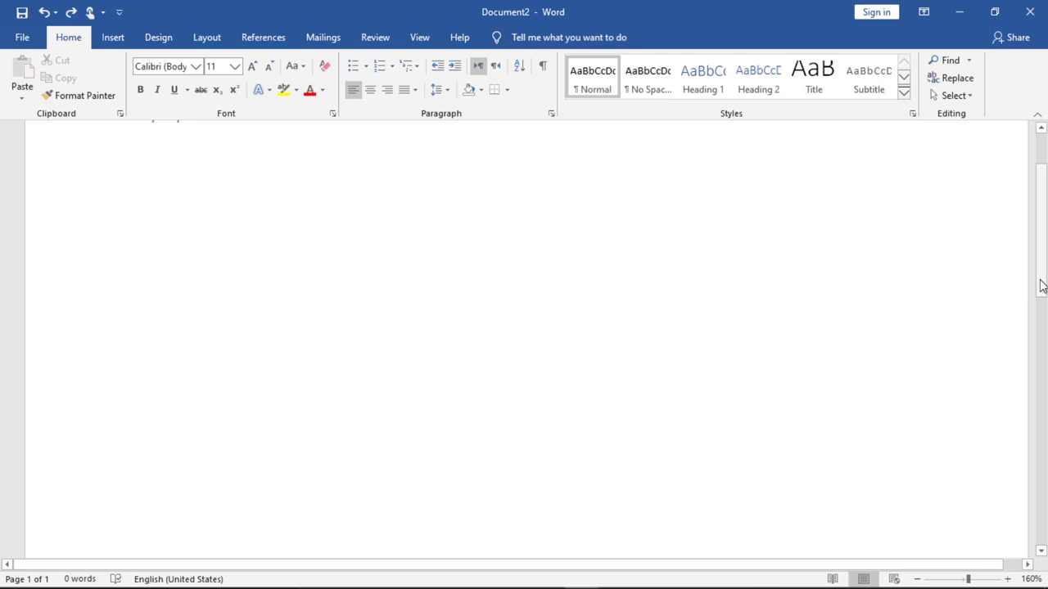
# Step: Insert 'my picture with blue background' from this device just below the 6/17/20 date
pyautogui.scroll(2, 1042, 285)
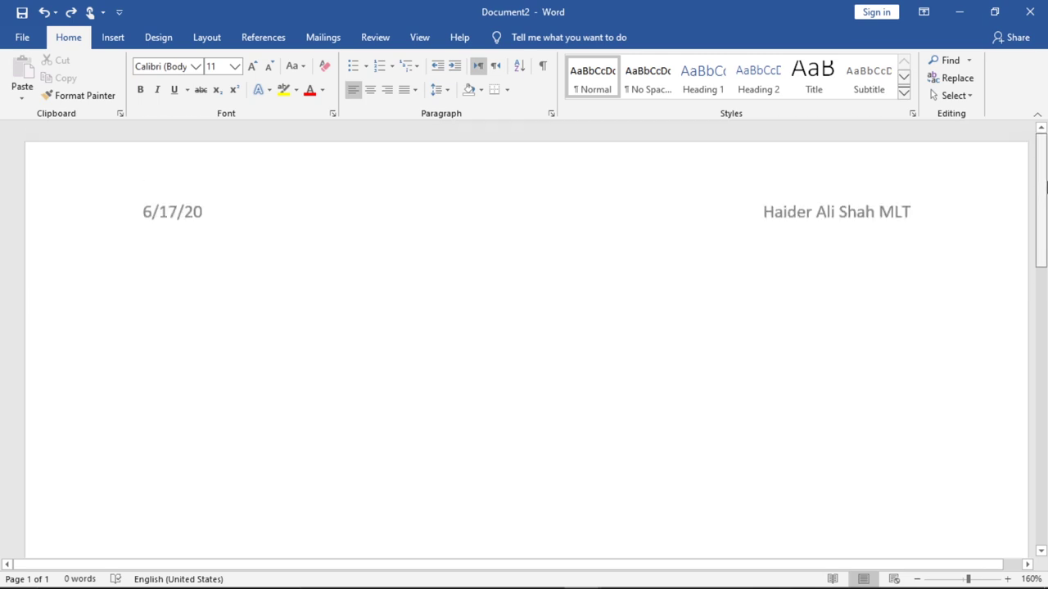
pyautogui.click(114, 39)
pyautogui.click(156, 90)
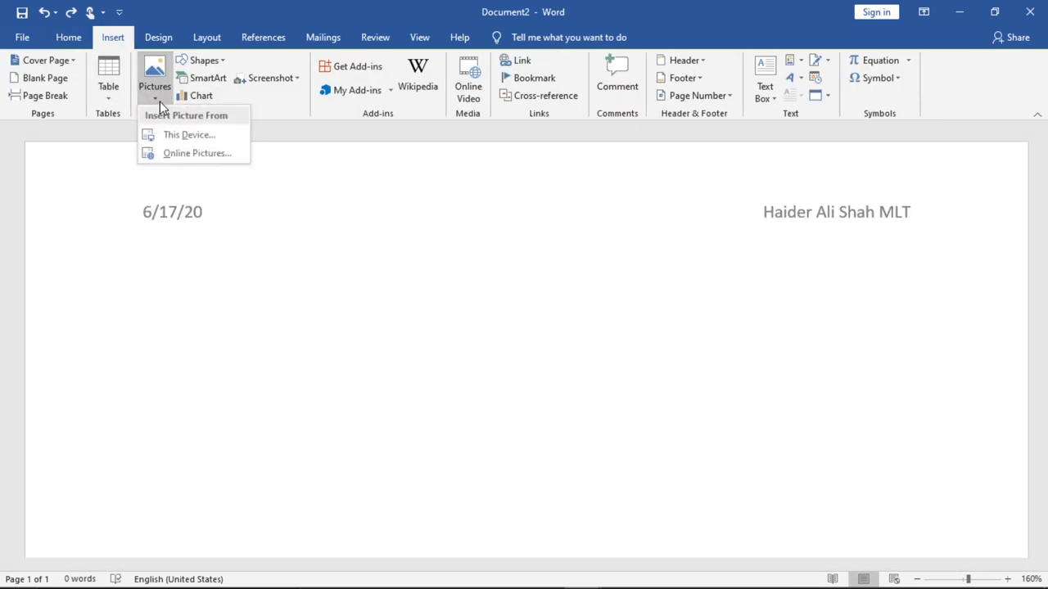
pyautogui.click(174, 132)
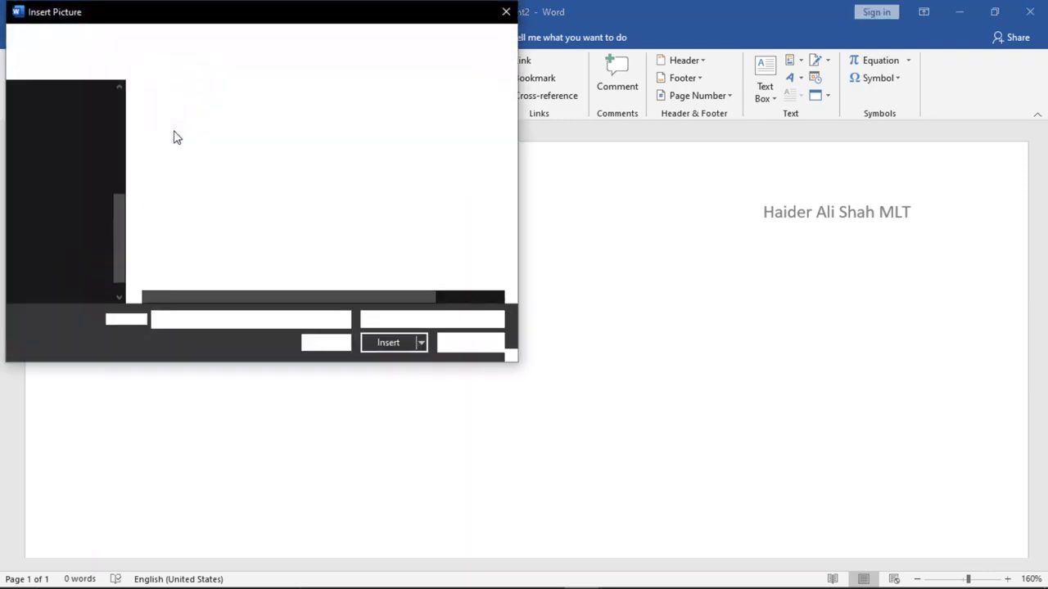
pyautogui.click(253, 226)
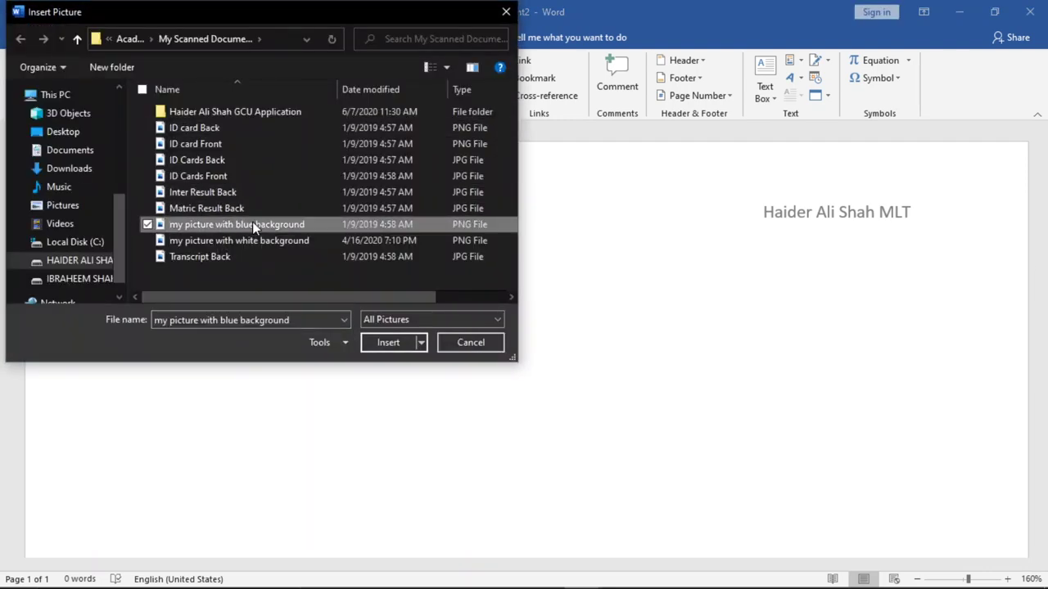
pyautogui.click(388, 342)
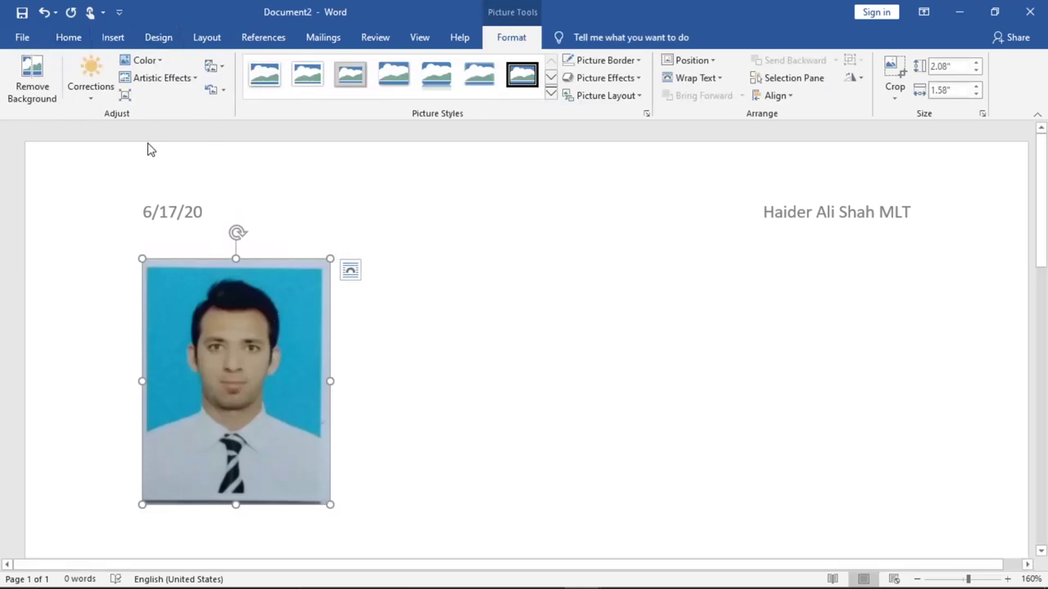
pyautogui.click(68, 38)
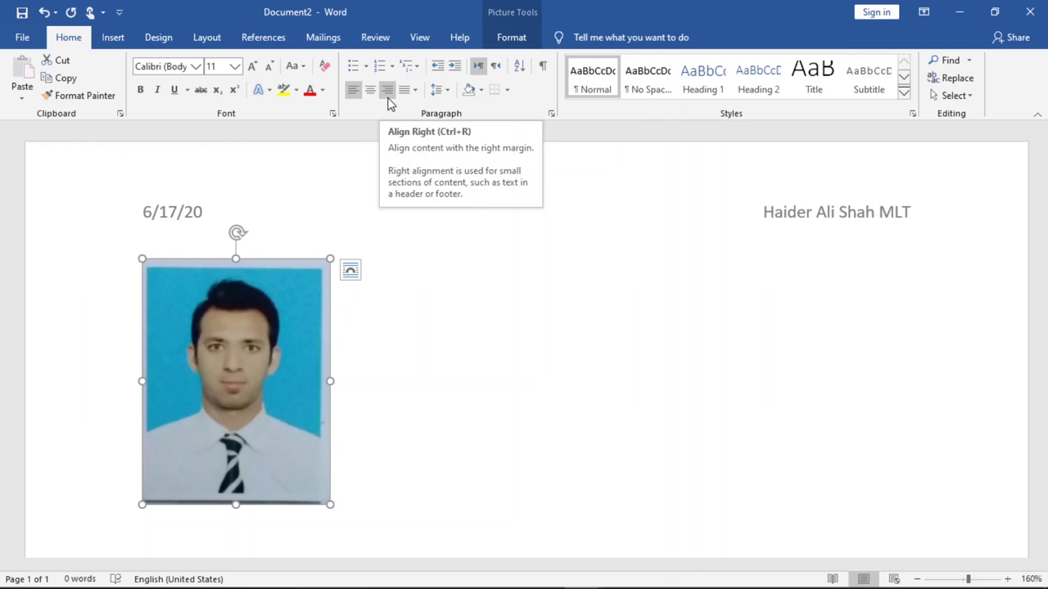
pyautogui.click(388, 90)
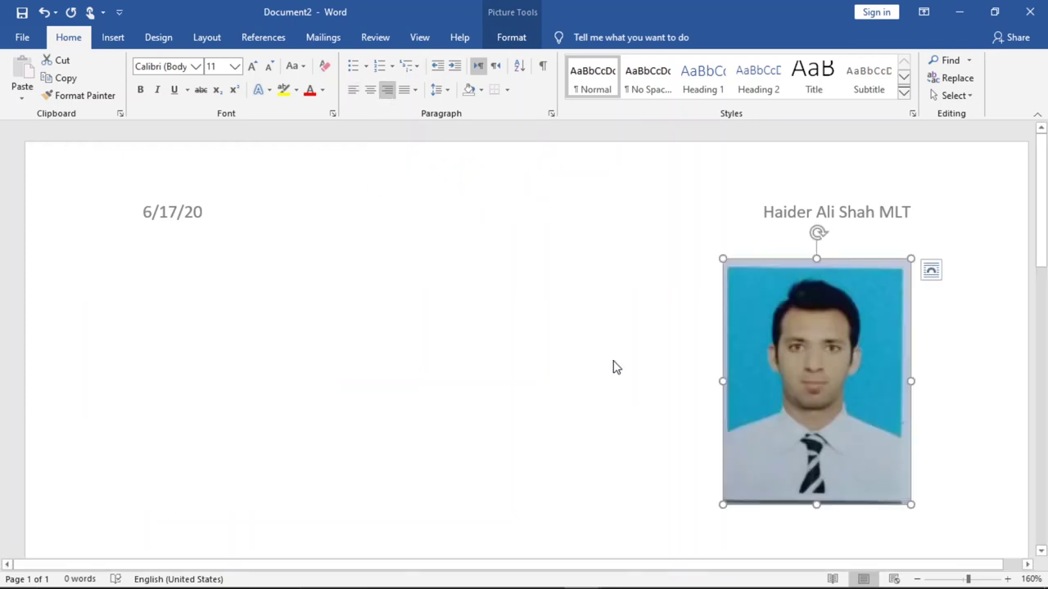
pyautogui.click(613, 360)
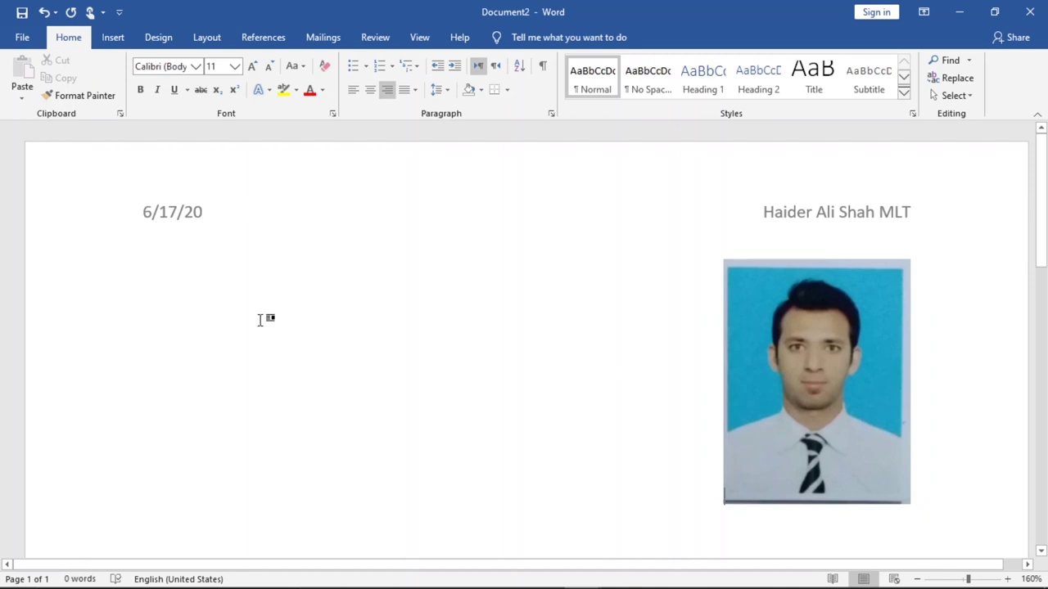
pyautogui.click(202, 305)
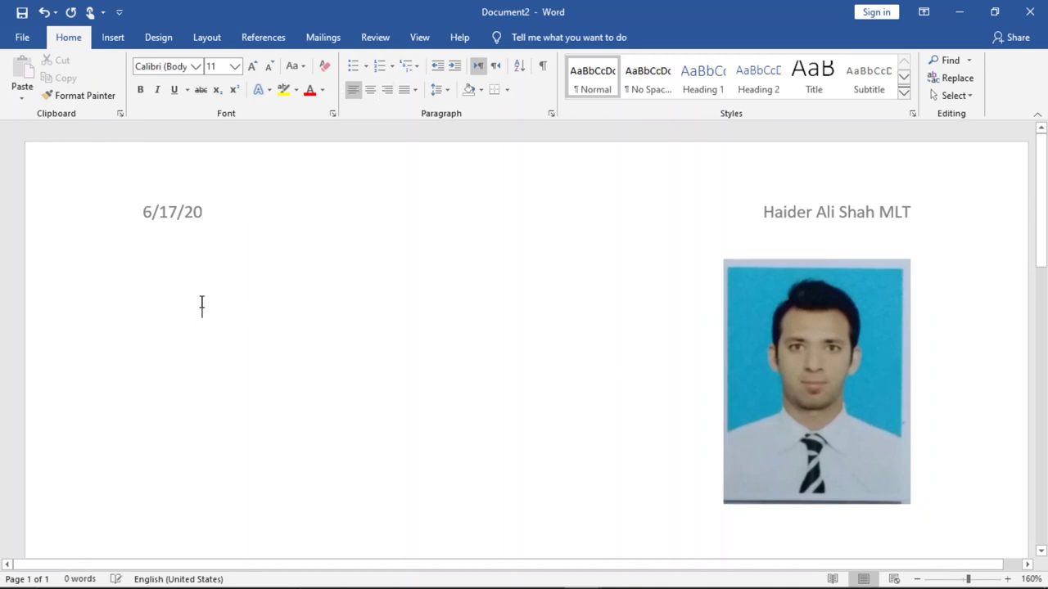
pyautogui.click(145, 268)
pyautogui.write('a')
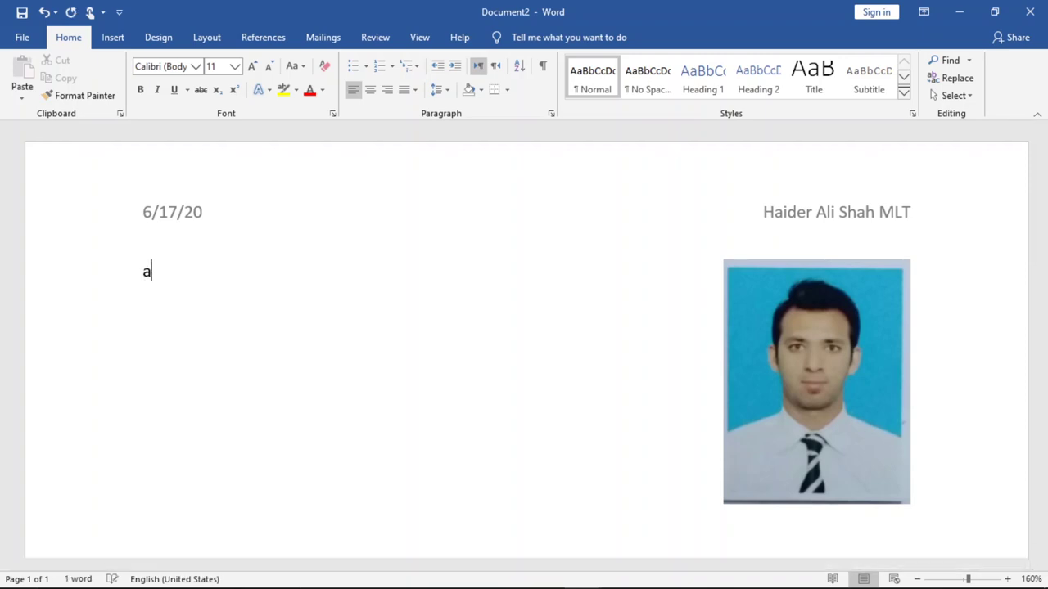
pyautogui.write('aaaaaaaaaaaaaaaaaaaaaaaaaaaaaaaaaaaaaaaaaaaaaaaaaaaaa')
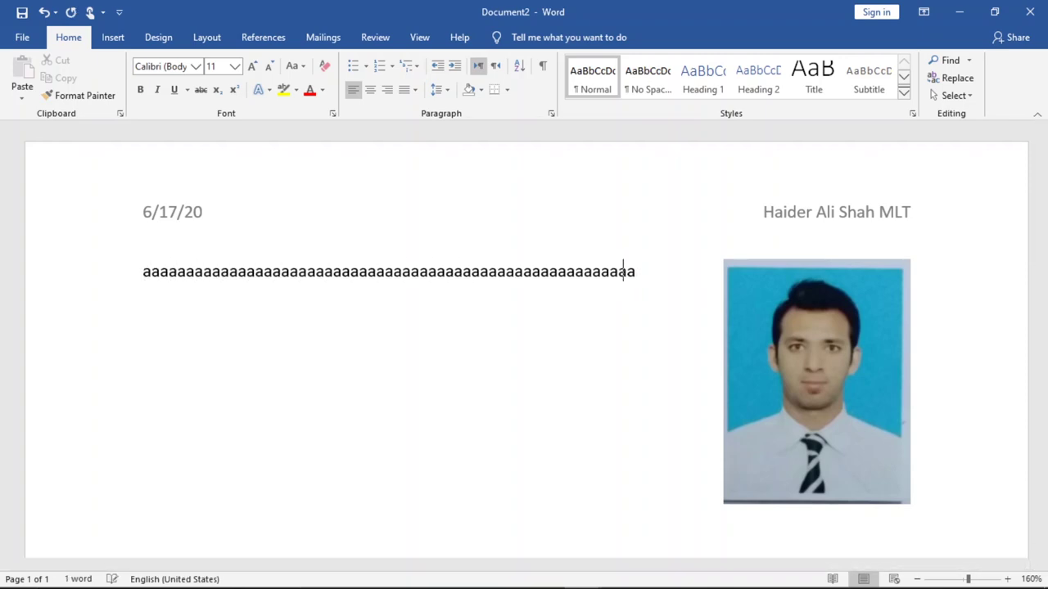
pyautogui.write('aaaaaaaaaaaaaaaaaaaaaaaaaaaaaaaaaaaaaaaaaaaaaaaaaaaaaaaaaa')
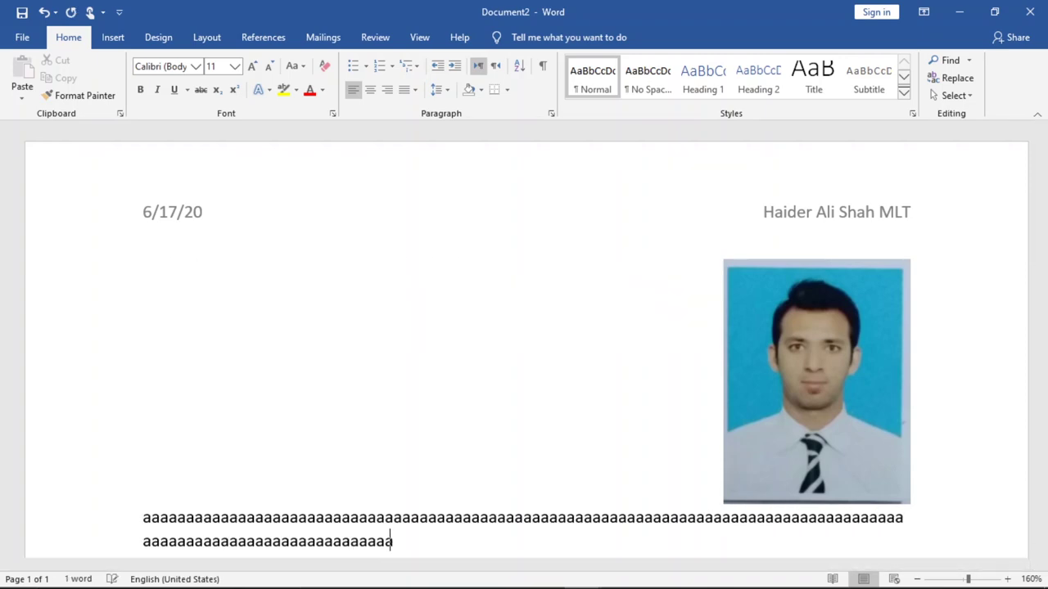
pyautogui.write('aaaaaaaaaaaaaaaaaaaaaaaaaaaaaaaaaaaaaaaa')
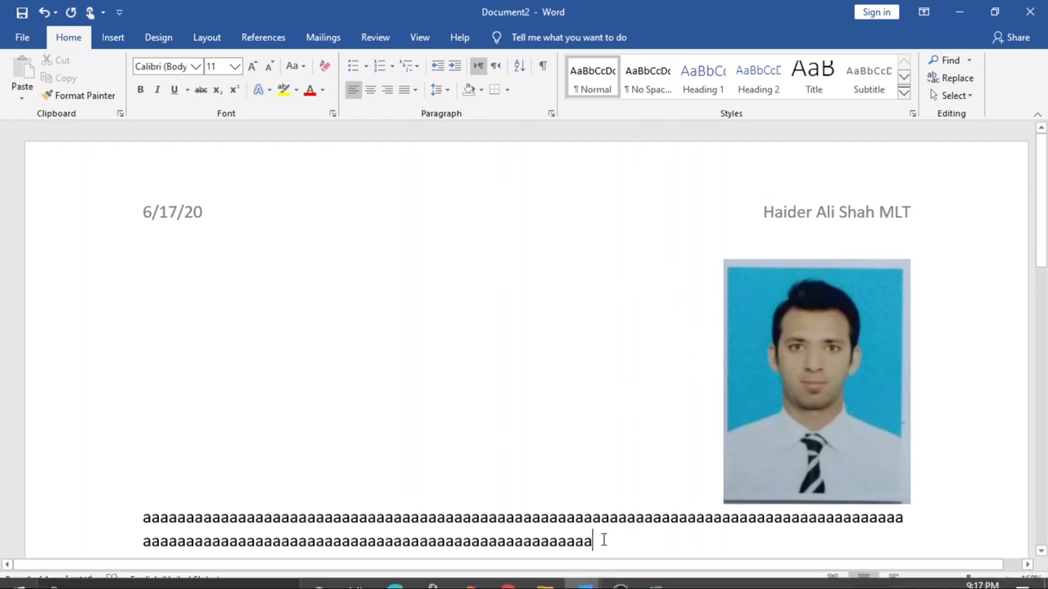
pyautogui.moveTo(603, 541)
pyautogui.mouseDown()
pyautogui.moveTo(433, 540)
pyautogui.moveTo(242, 518)
pyautogui.mouseUp()
pyautogui.press('Delete')
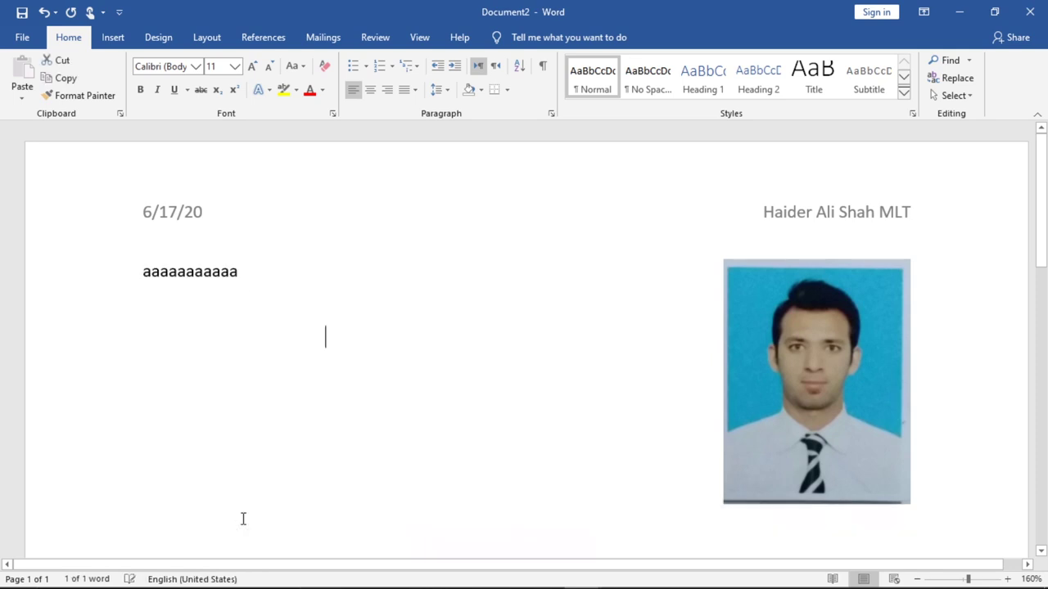
pyautogui.press('BackSpace')
pyautogui.press('BackSpace')
pyautogui.press('BackSpace')
pyautogui.press('BackSpace')
pyautogui.press('BackSpace')
pyautogui.press('BackSpace')
pyautogui.press('BackSpace')
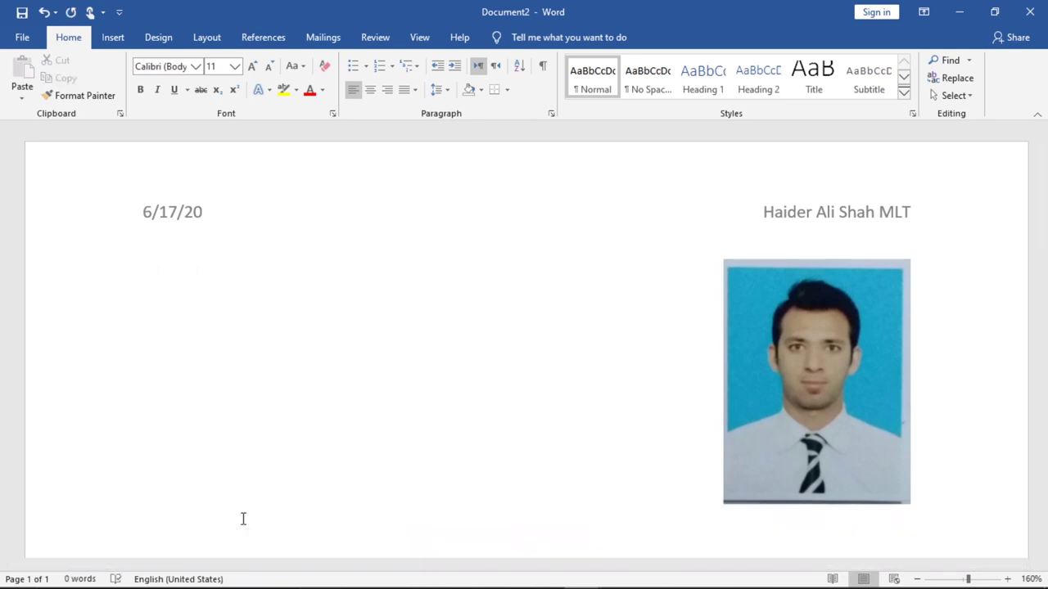
# Step: Insert a Simple Text Box from the Text Box gallery
pyautogui.click(113, 37)
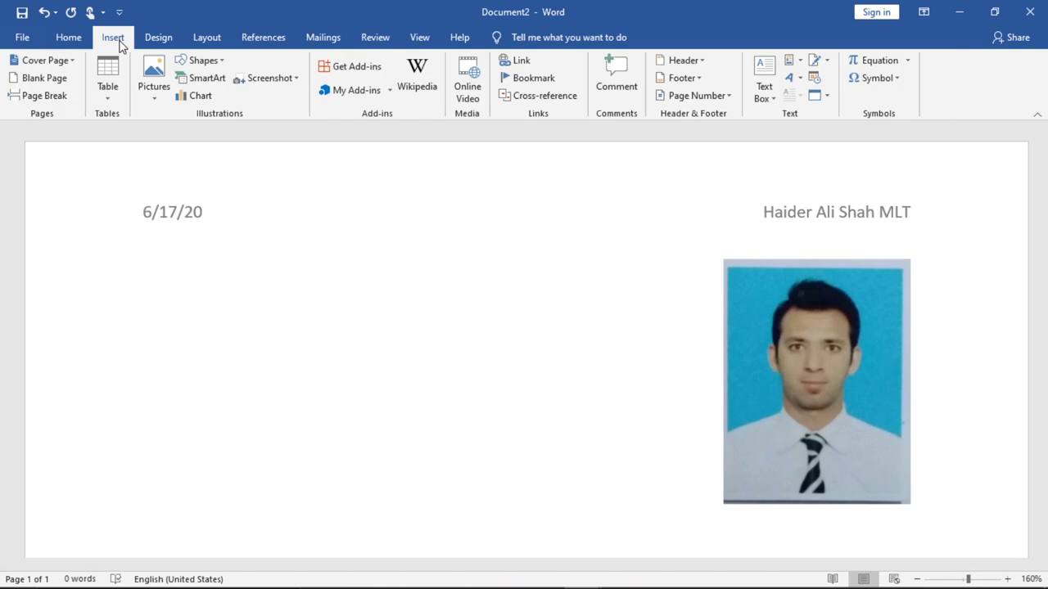
pyautogui.click(767, 78)
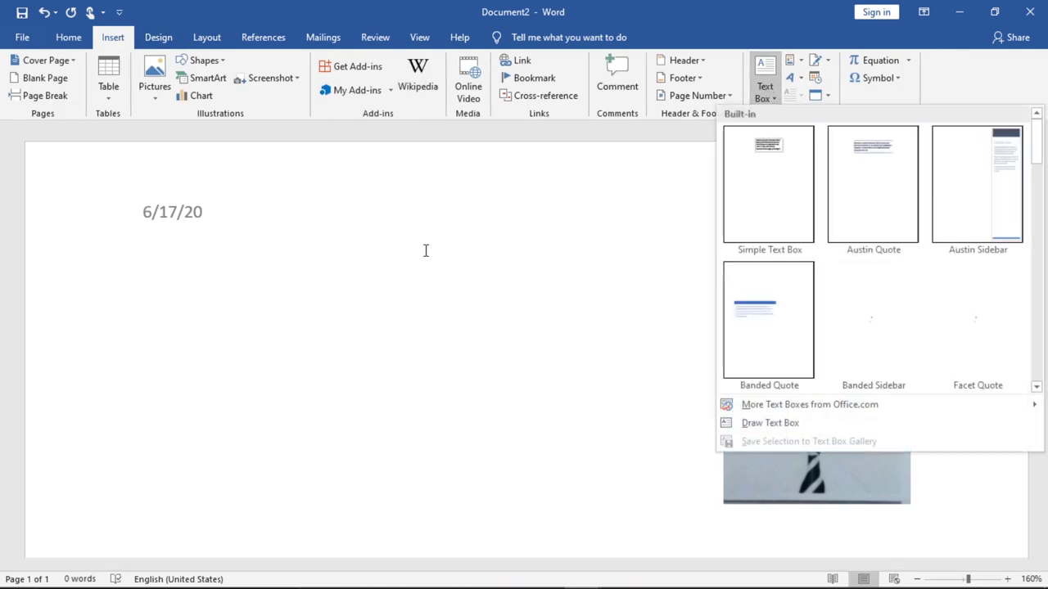
pyautogui.click(761, 190)
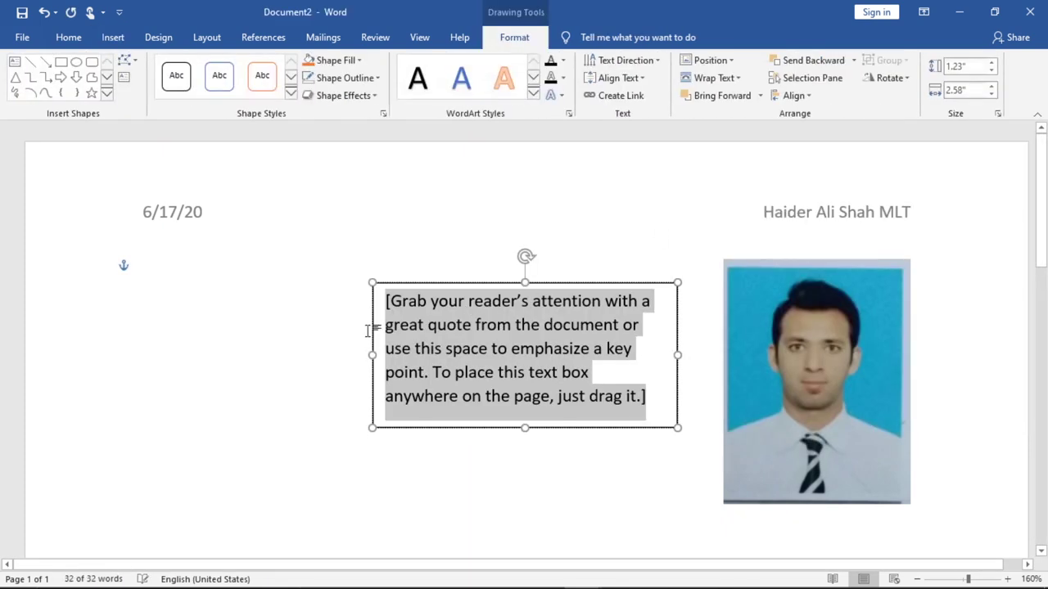
# Step: Move the sample placeholder text out of the text box and delete it, leaving the box empty
pyautogui.moveTo(442, 328); pyautogui.dragTo(182, 324)
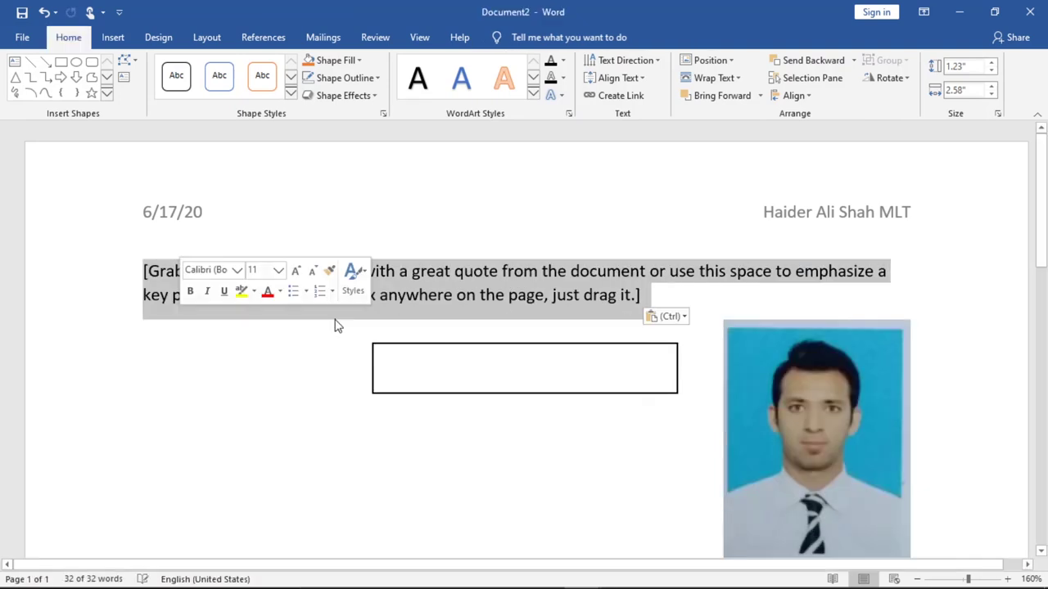
pyautogui.click(439, 369)
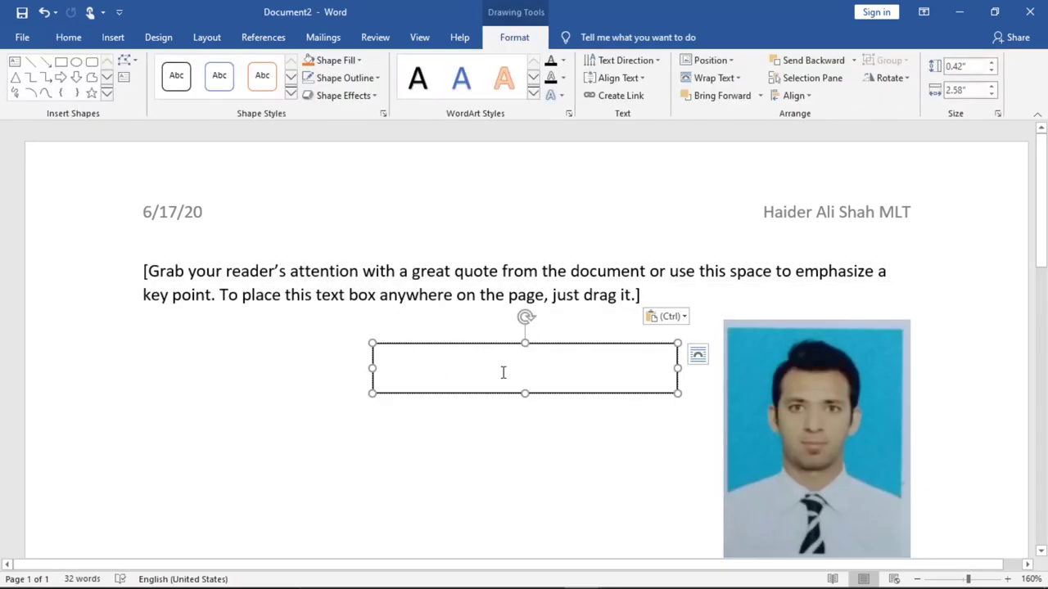
pyautogui.press('ctrl')
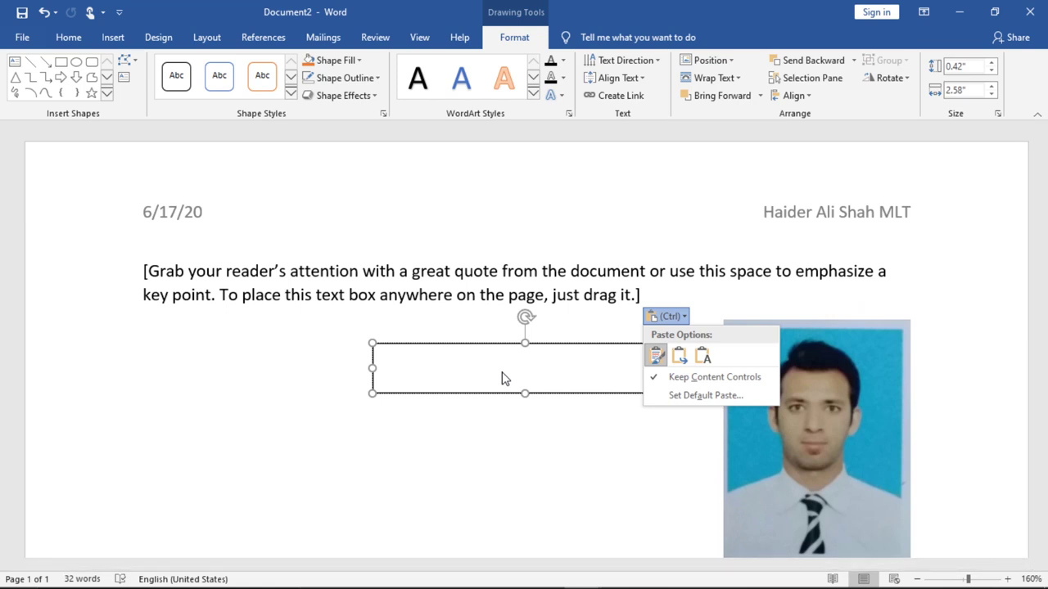
pyautogui.click(505, 364)
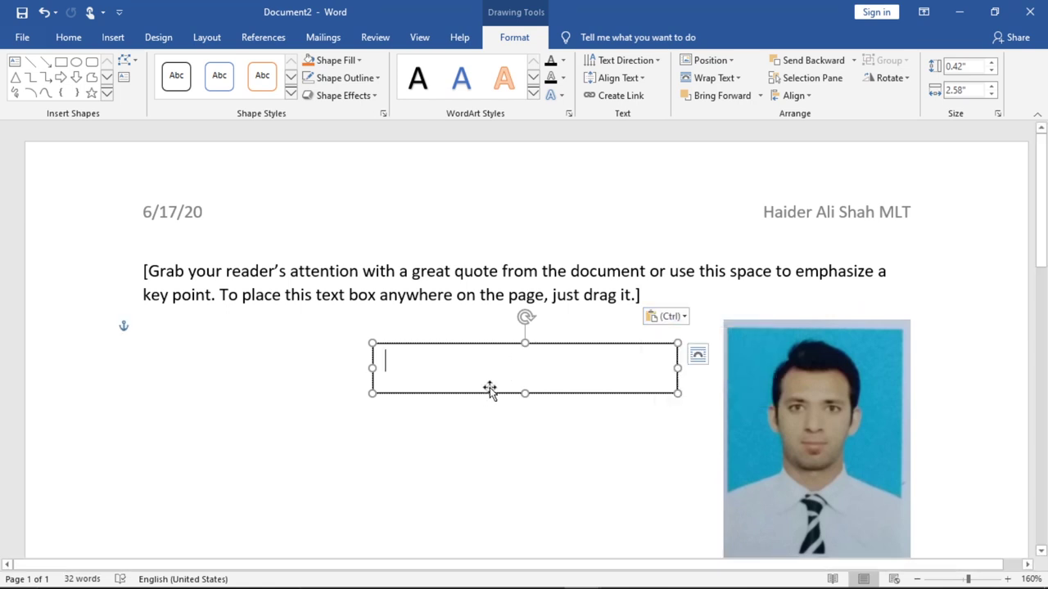
pyautogui.rightClick(500, 377)
pyautogui.press('Escape')
pyautogui.tripleClick(285, 285)
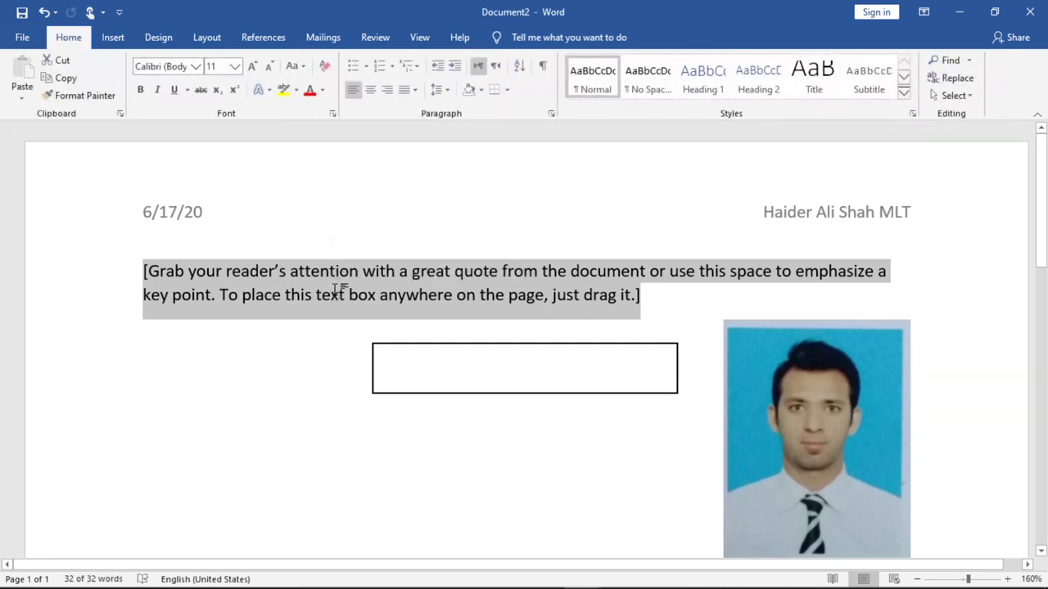
pyautogui.press('Delete')
pyautogui.click(442, 327)
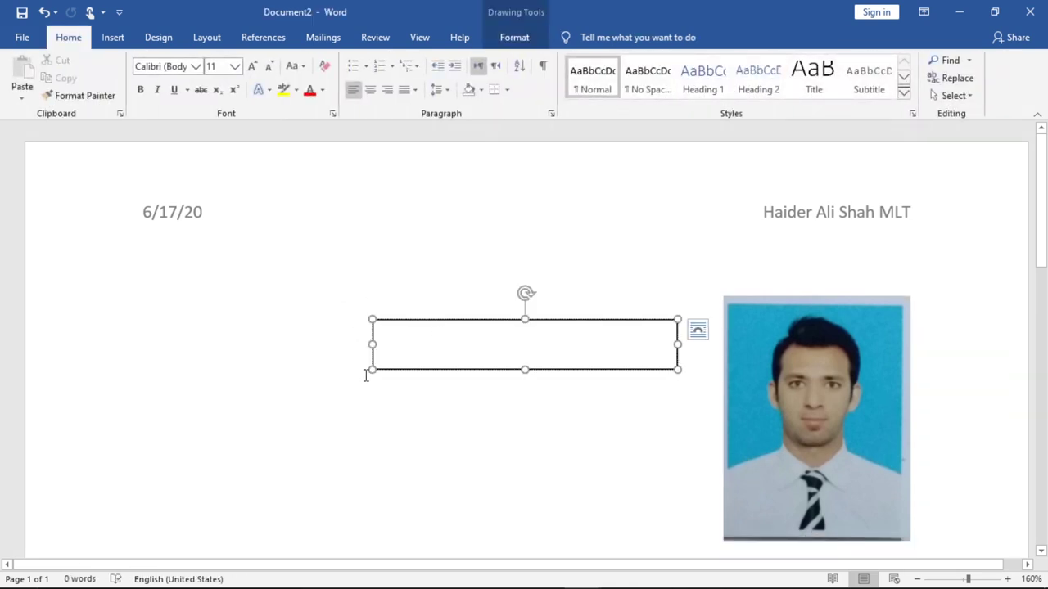
# Step: Enlarge the text box to fill the space left of the photo and type 'Introduction:' inside
pyautogui.moveTo(372, 369)
pyautogui.mouseDown()
pyautogui.moveTo(280, 456)
pyautogui.moveTo(202, 499)
pyautogui.moveTo(157, 542)
pyautogui.mouseUp()
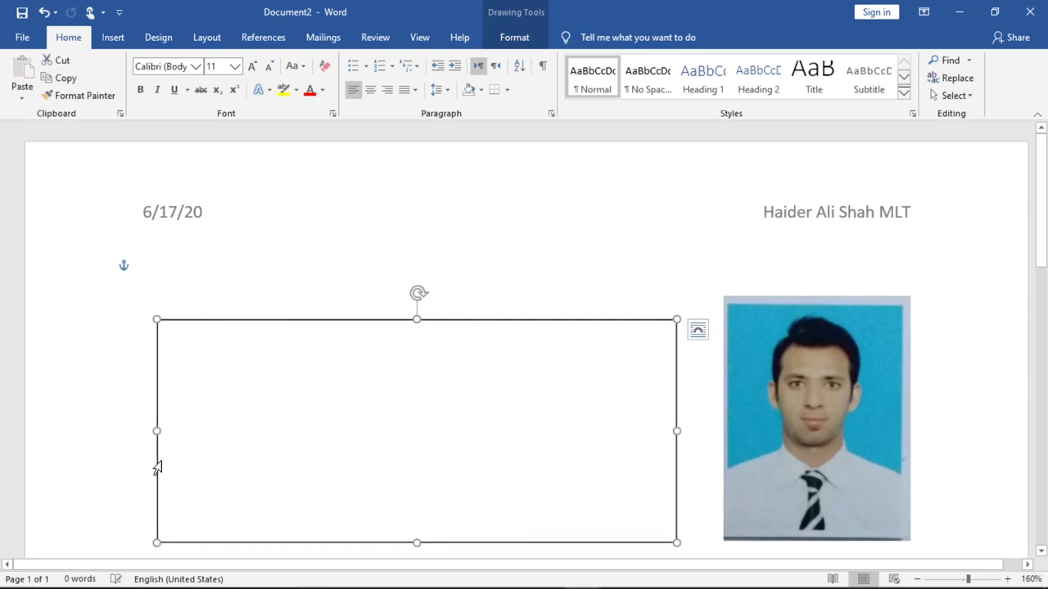
pyautogui.moveTo(154, 432); pyautogui.dragTo(141, 432)
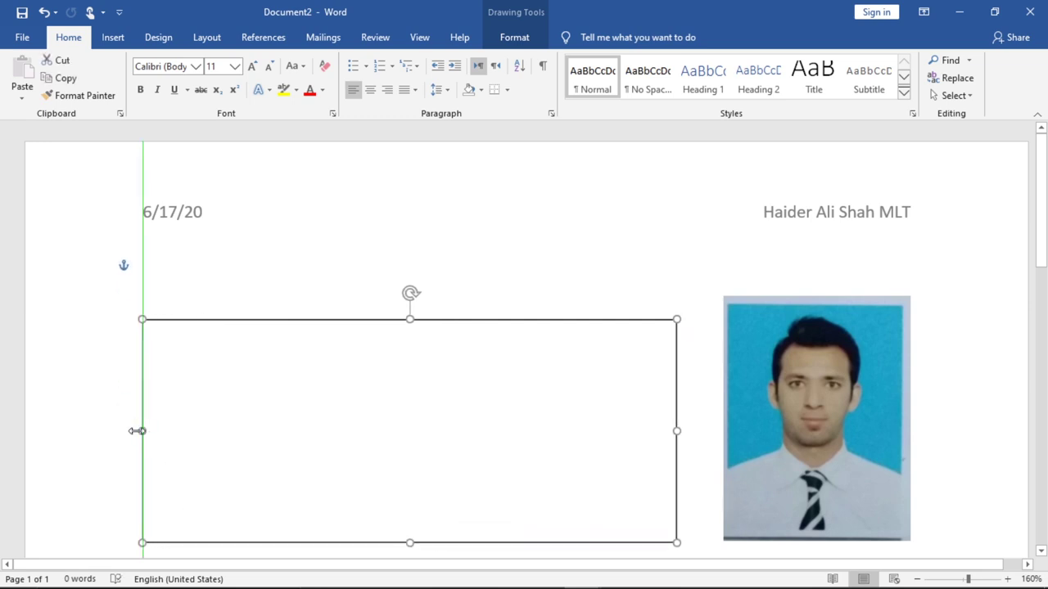
pyautogui.moveTo(409, 319); pyautogui.dragTo(411, 299)
pyautogui.click(308, 362)
pyautogui.write('In')
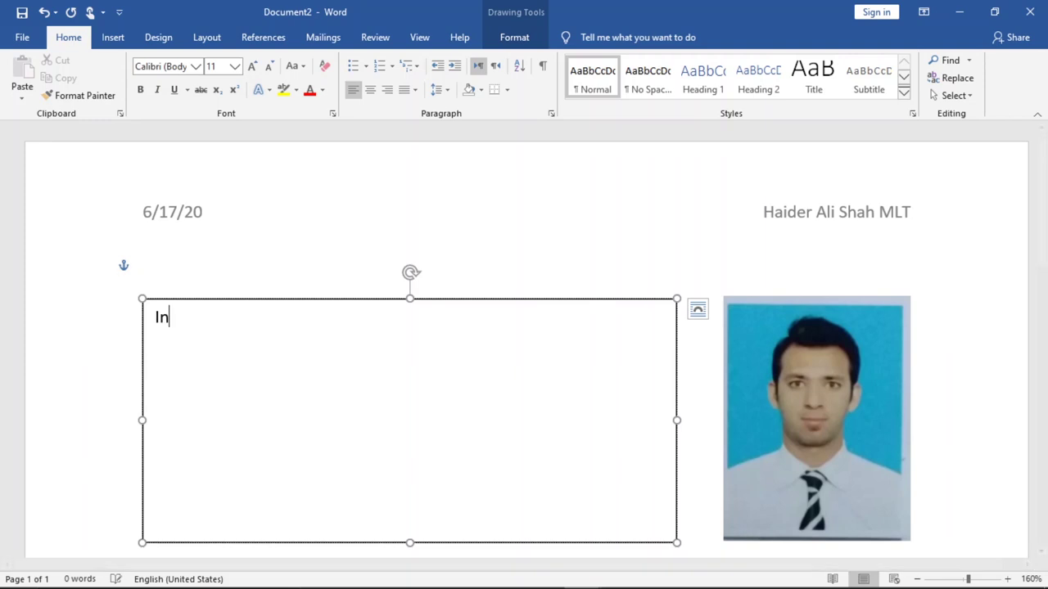
pyautogui.write('troduc')
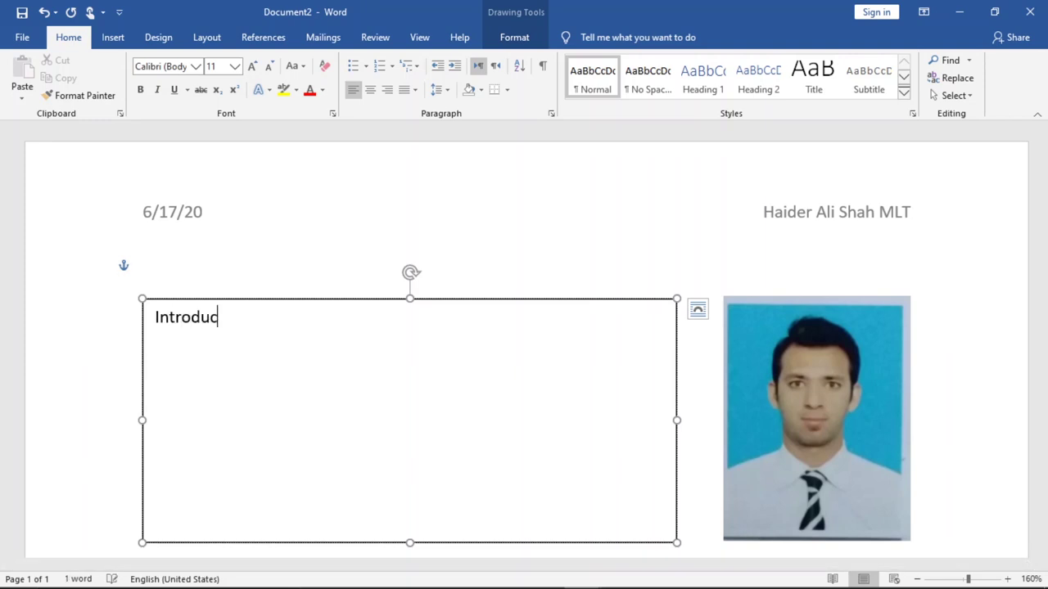
pyautogui.write('tion:')
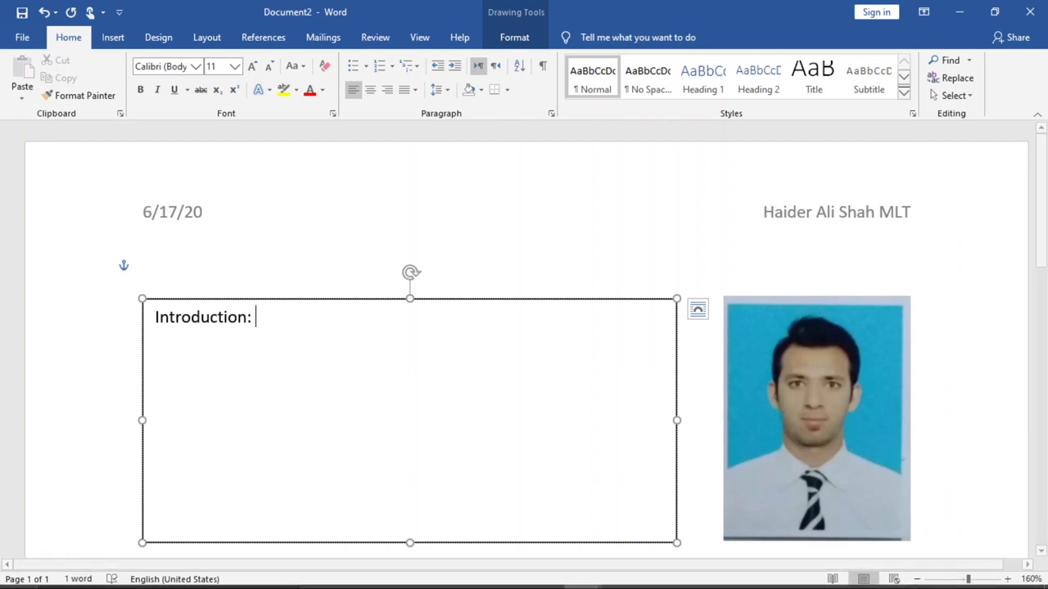
pyautogui.moveTo(581, 574)
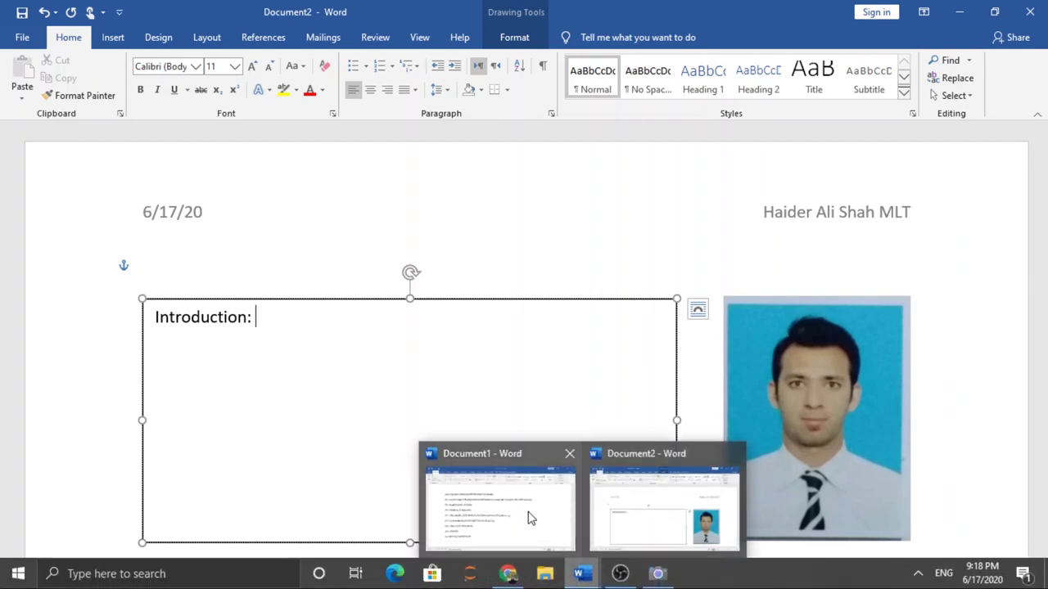
pyautogui.click(531, 515)
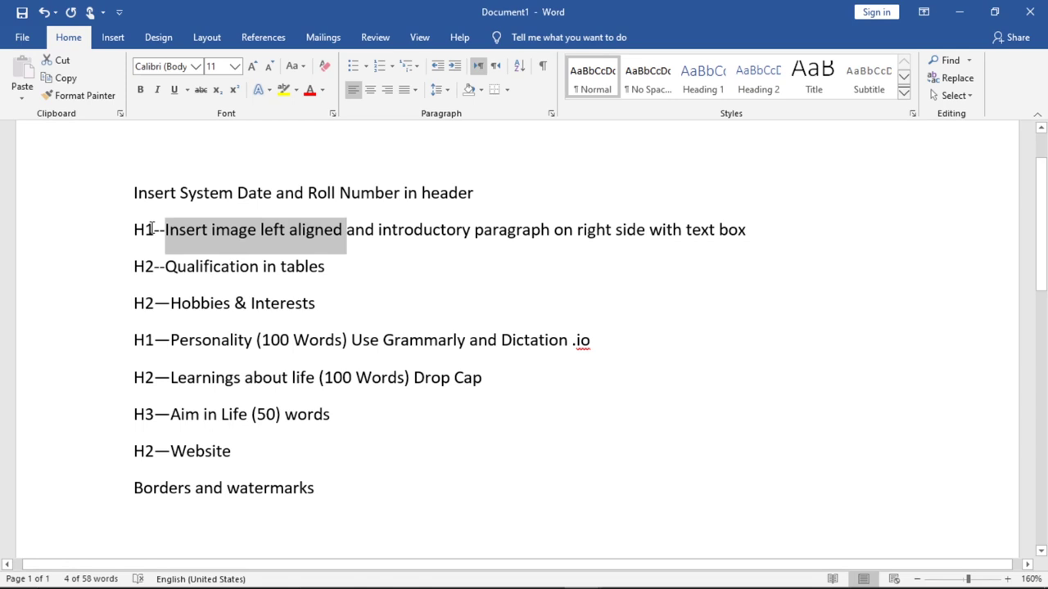
pyautogui.doubleClick(143, 231)
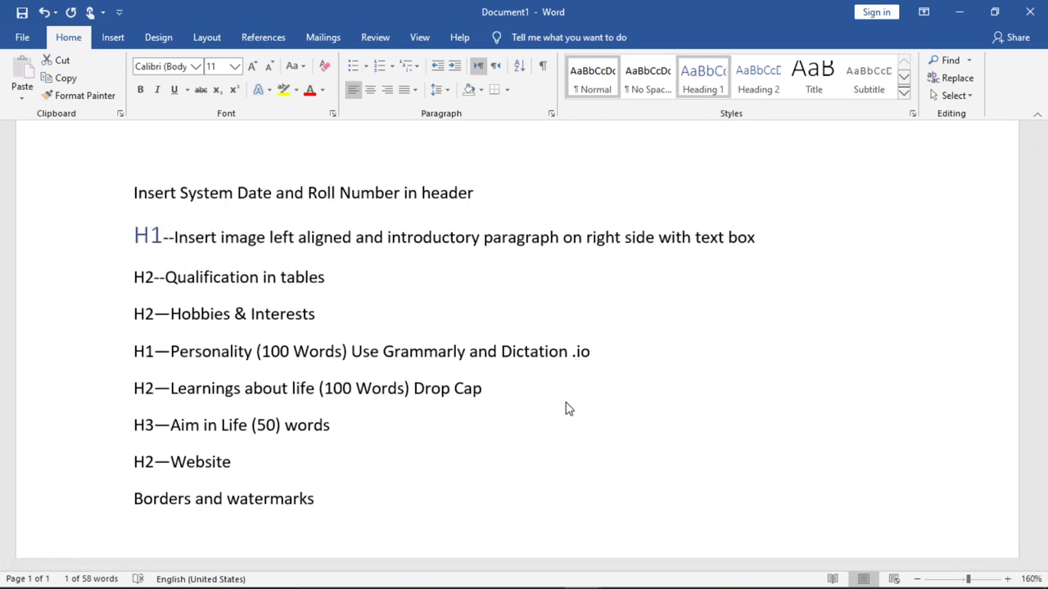
pyautogui.moveTo(581, 574)
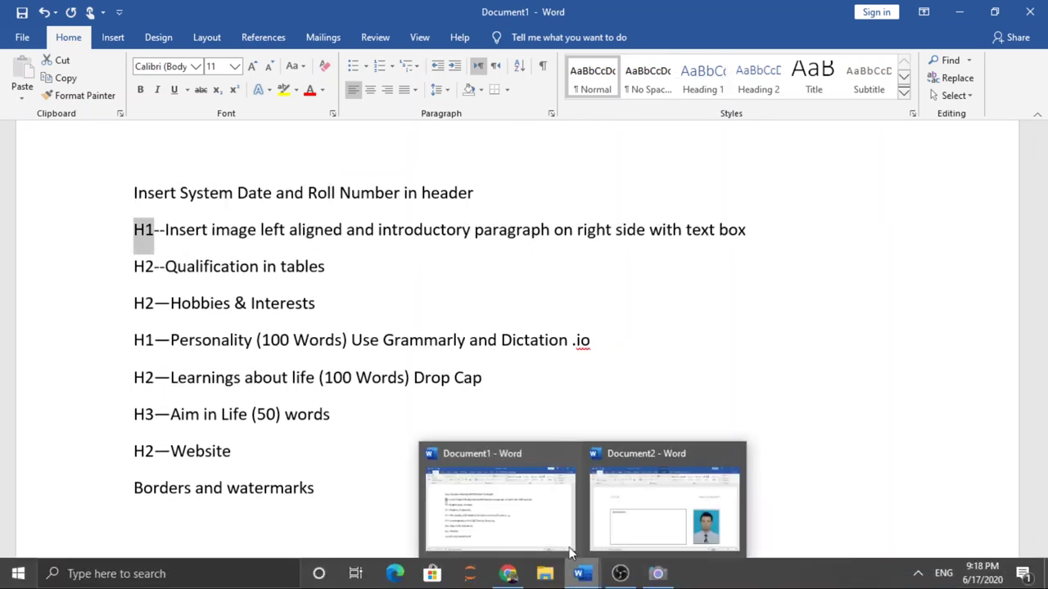
pyautogui.click(627, 519)
# Step: Apply the Heading 1 style to the 'Introduction:' label
pyautogui.click(275, 335)
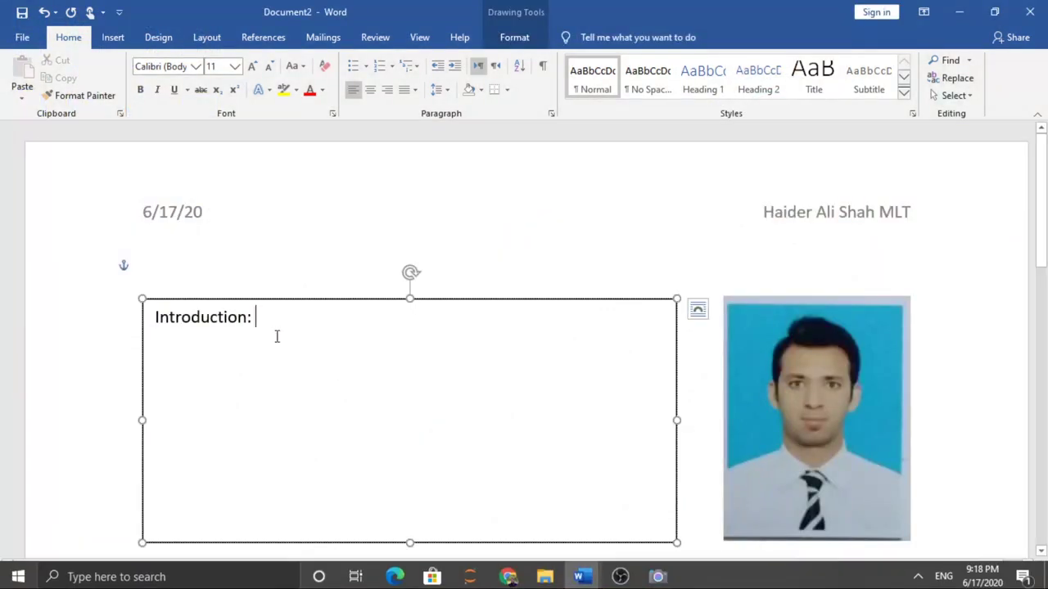
pyautogui.moveTo(261, 318); pyautogui.dragTo(184, 318)
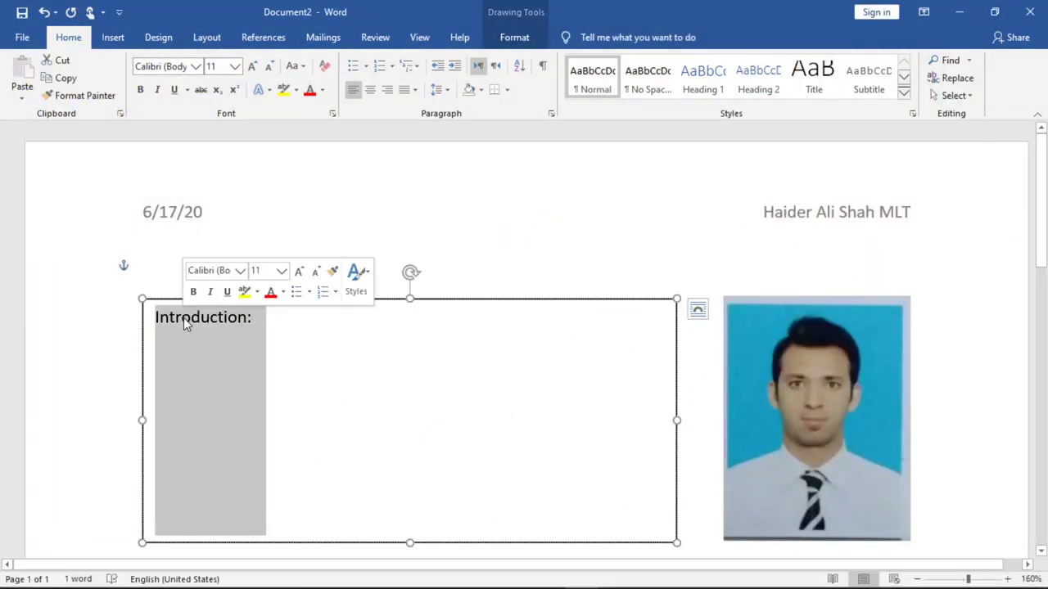
pyautogui.click(708, 90)
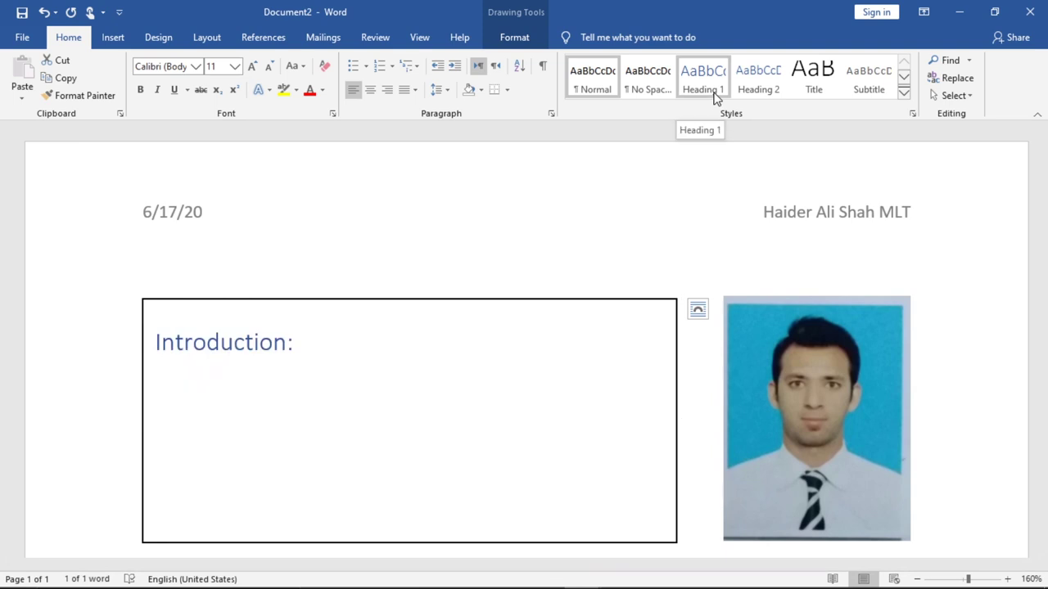
pyautogui.click(714, 96)
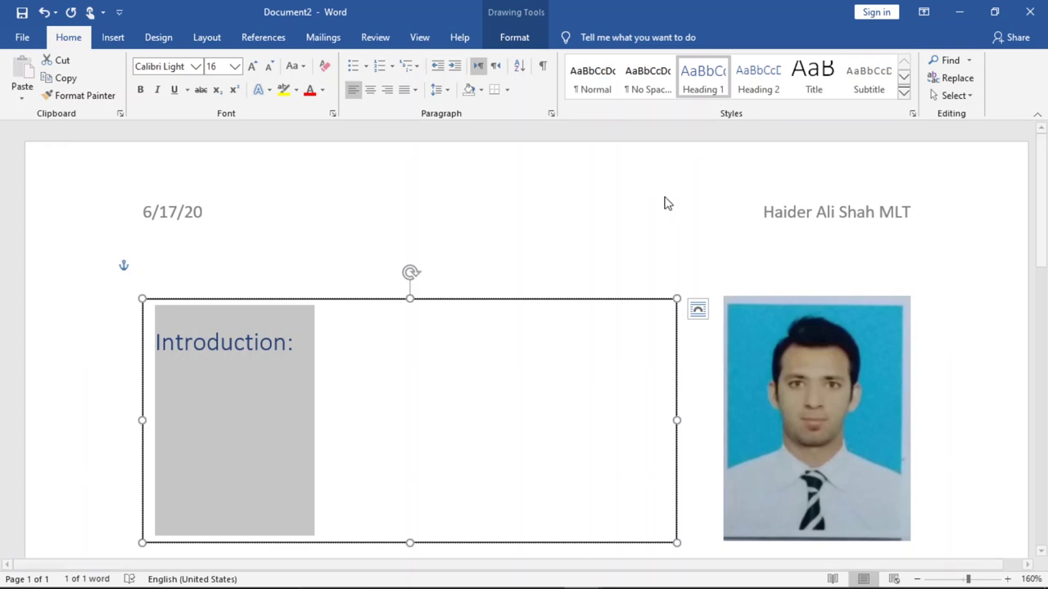
# Step: Type a long run of underscores after the label, forming four blank lines ending in a period
pyautogui.click(480, 336)
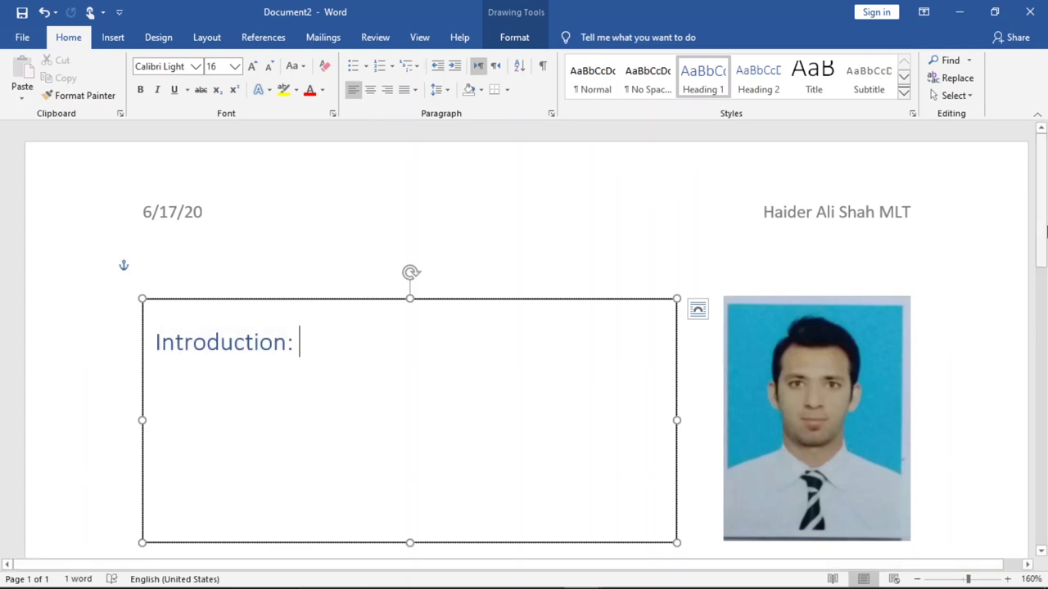
pyautogui.scroll(-1, 1036, 235)
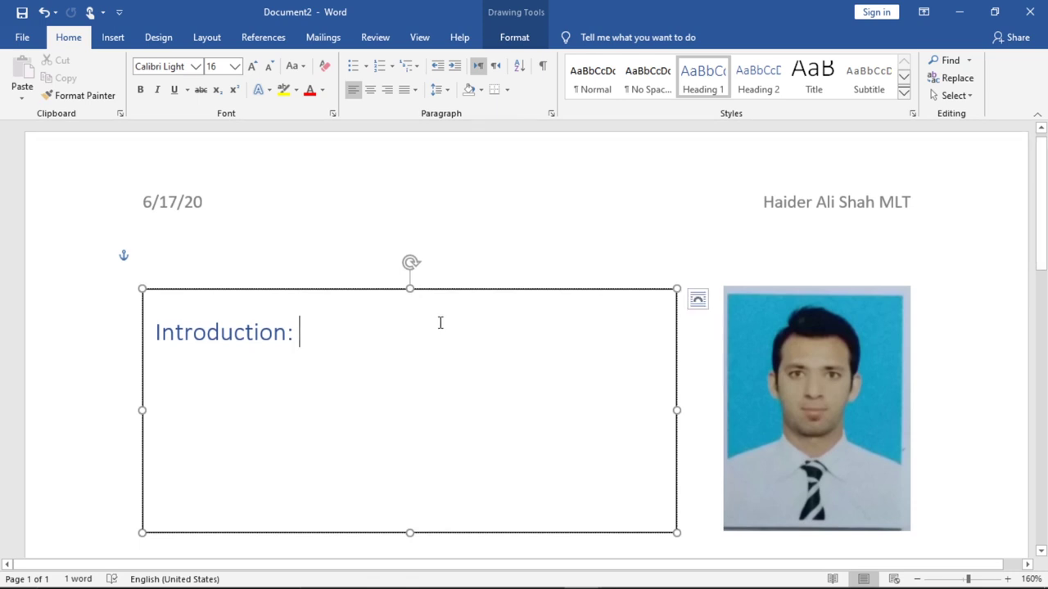
pyautogui.write('_______')
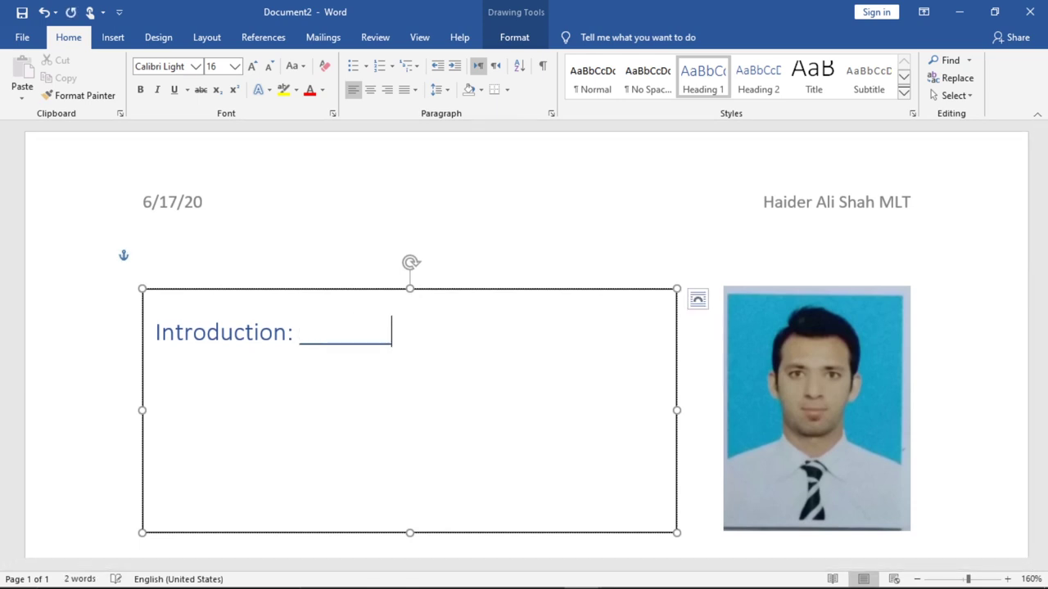
pyautogui.write('___________________________________________________________')
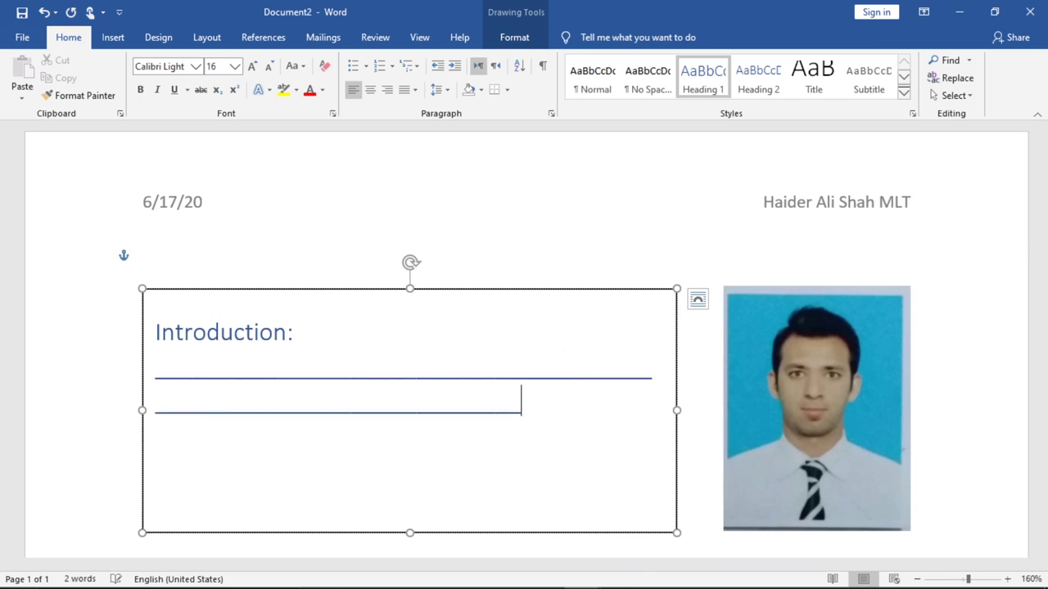
pyautogui.write('_______________________________________________________')
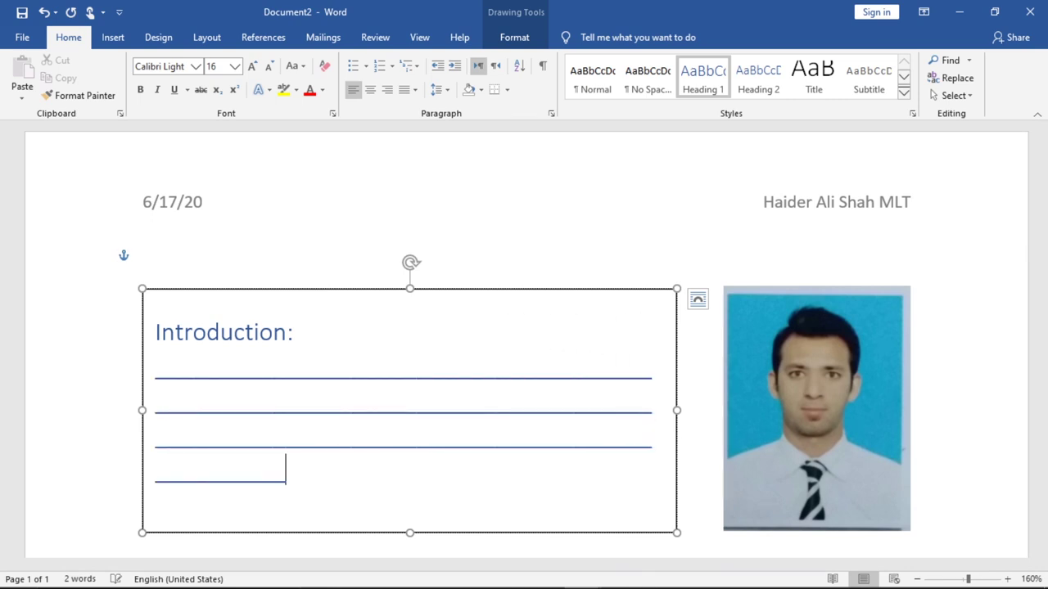
pyautogui.write('__.')
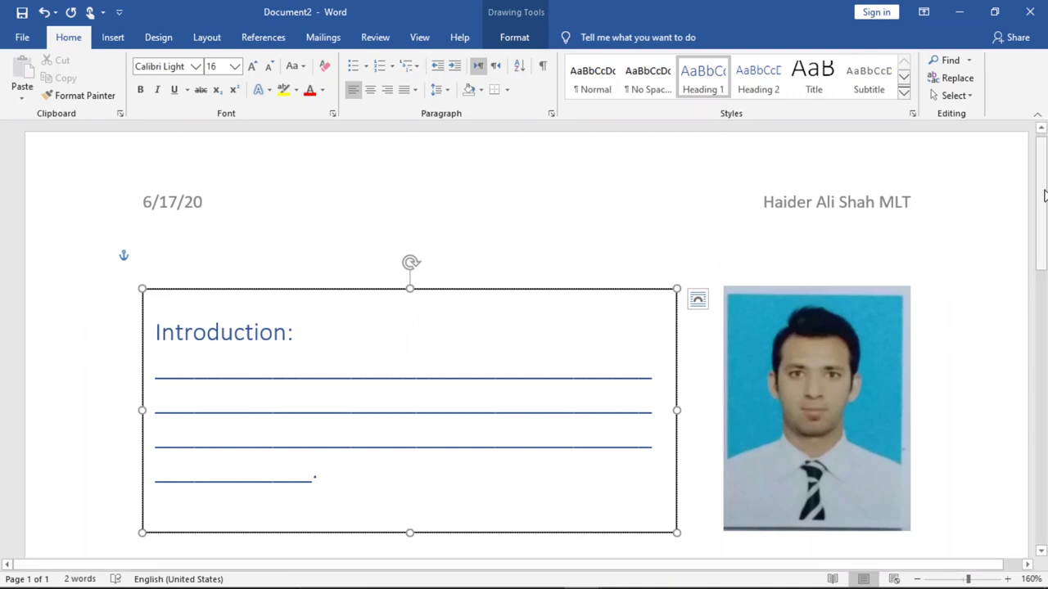
pyautogui.moveTo(1044, 195)
pyautogui.mouseDown()
pyautogui.moveTo(1043, 272)
pyautogui.moveTo(1044, 223)
pyautogui.mouseUp()
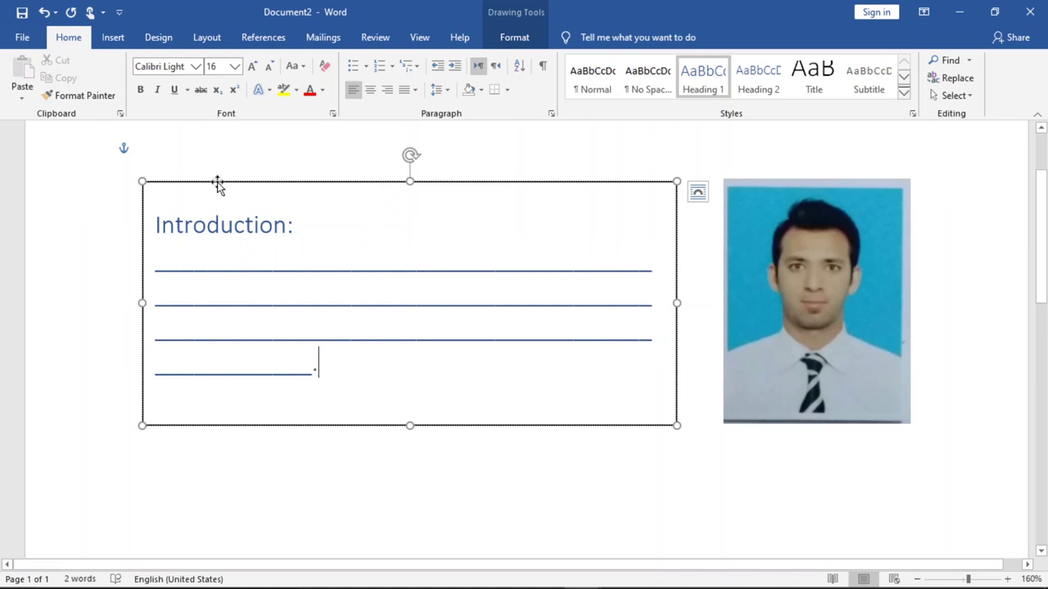
# Step: Set the Introduction text box's Shape Outline to No Outline
pyautogui.click(514, 39)
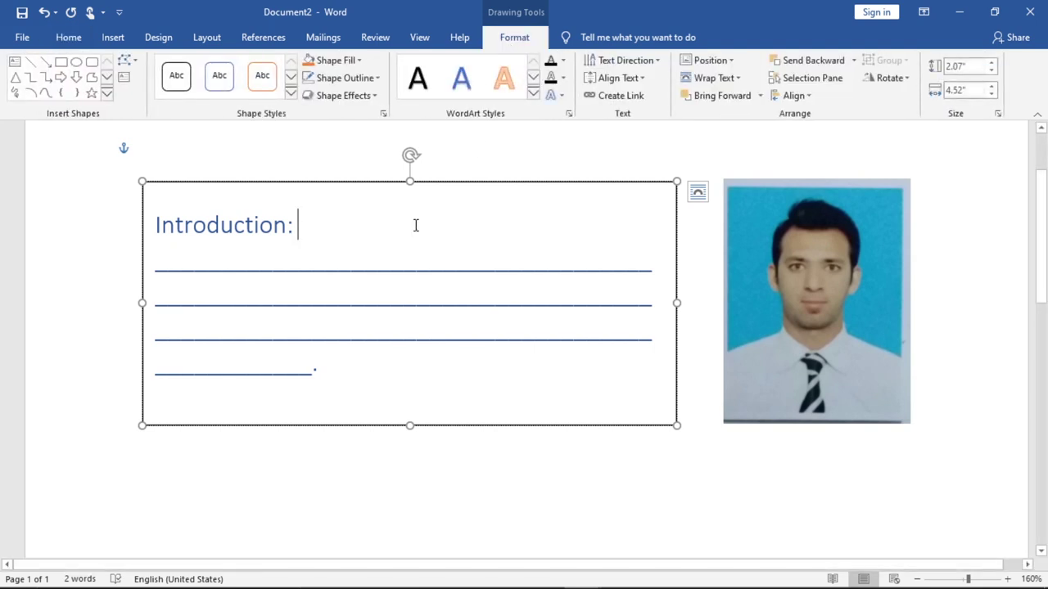
pyautogui.press('Right')
pyautogui.click(380, 76)
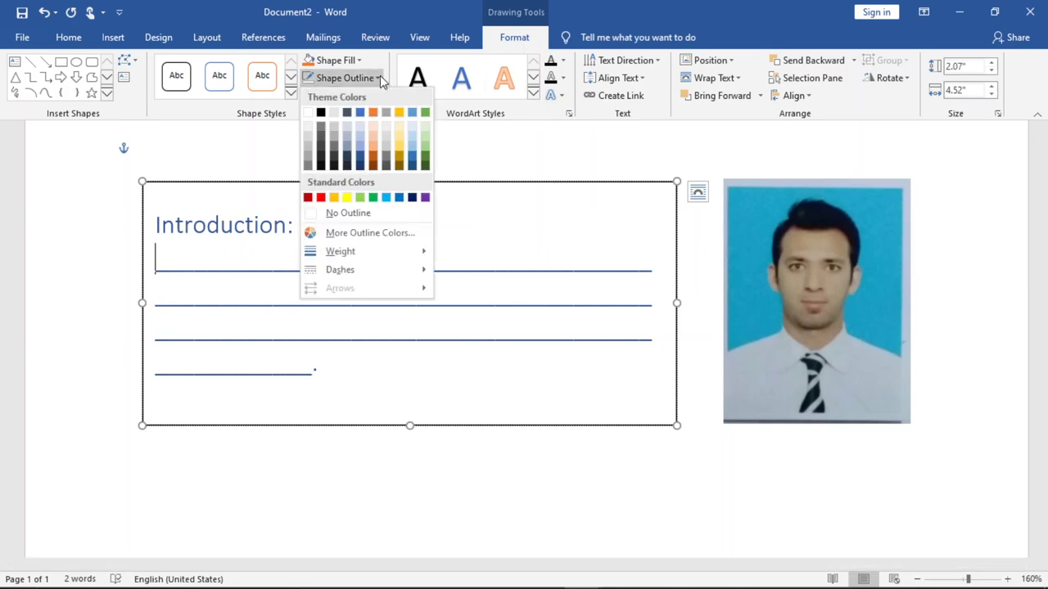
pyautogui.click(376, 215)
pyautogui.click(373, 474)
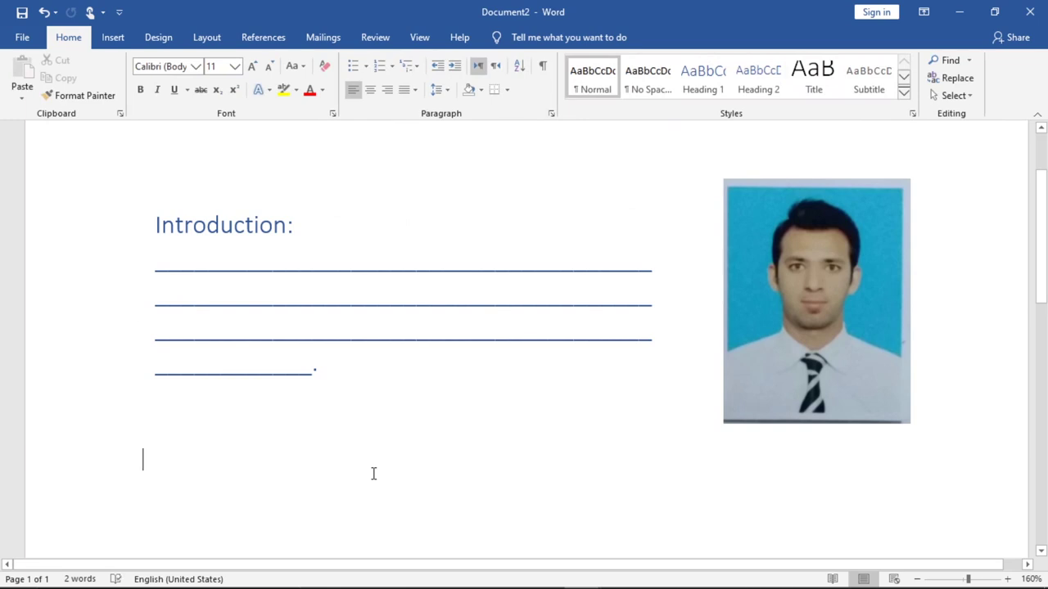
pyautogui.moveTo(580, 574)
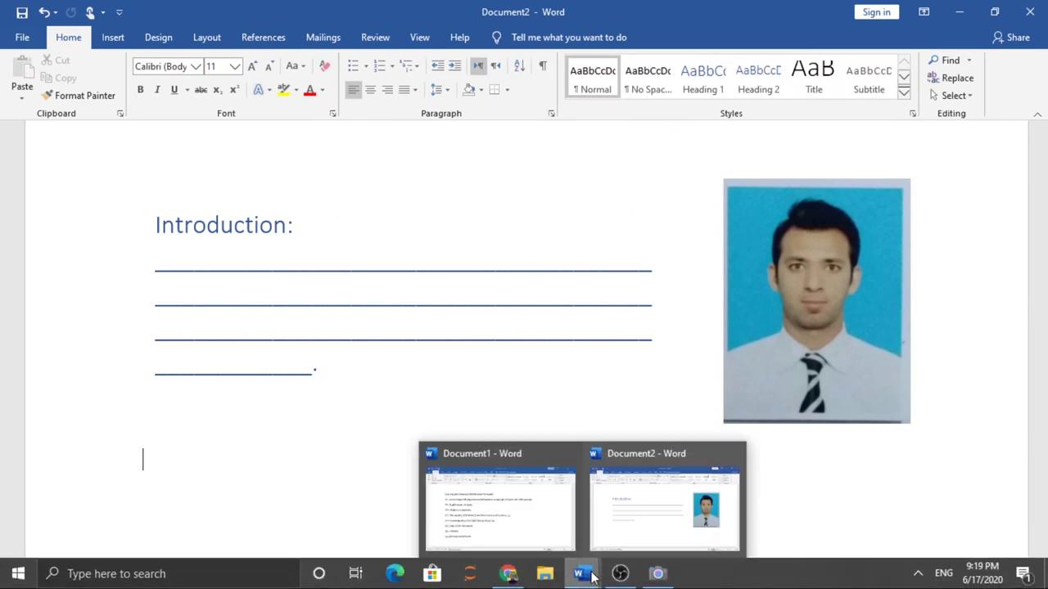
pyautogui.click(536, 522)
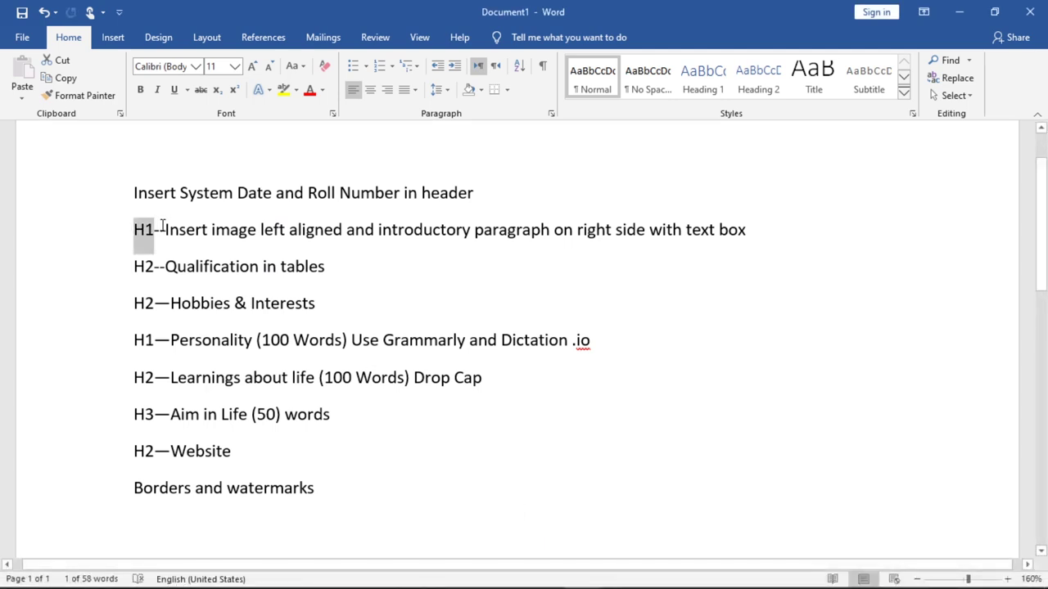
pyautogui.moveTo(154, 266); pyautogui.dragTo(133, 266)
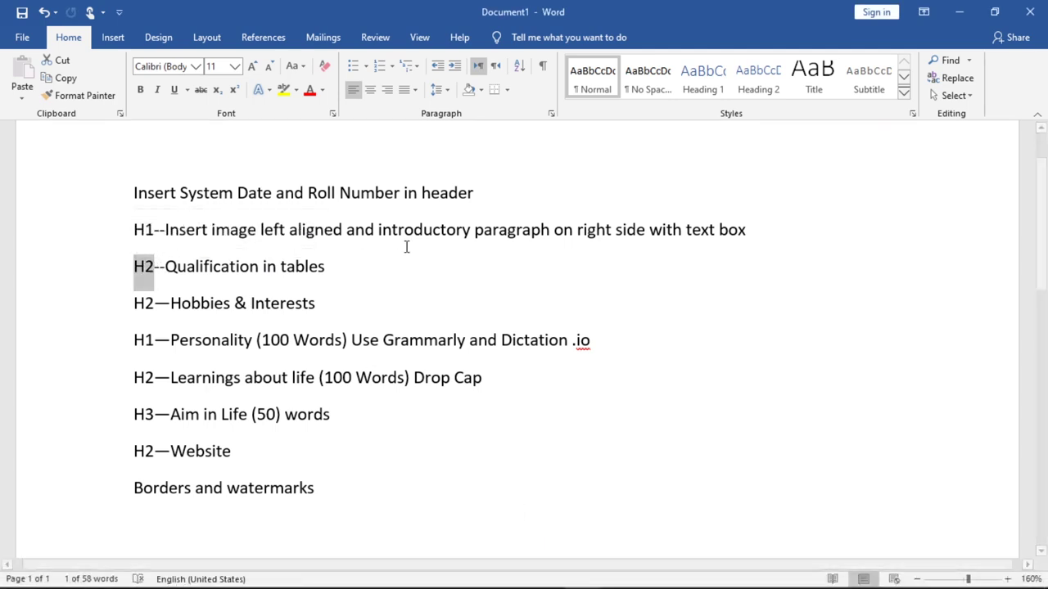
pyautogui.moveTo(328, 266); pyautogui.dragTo(219, 269)
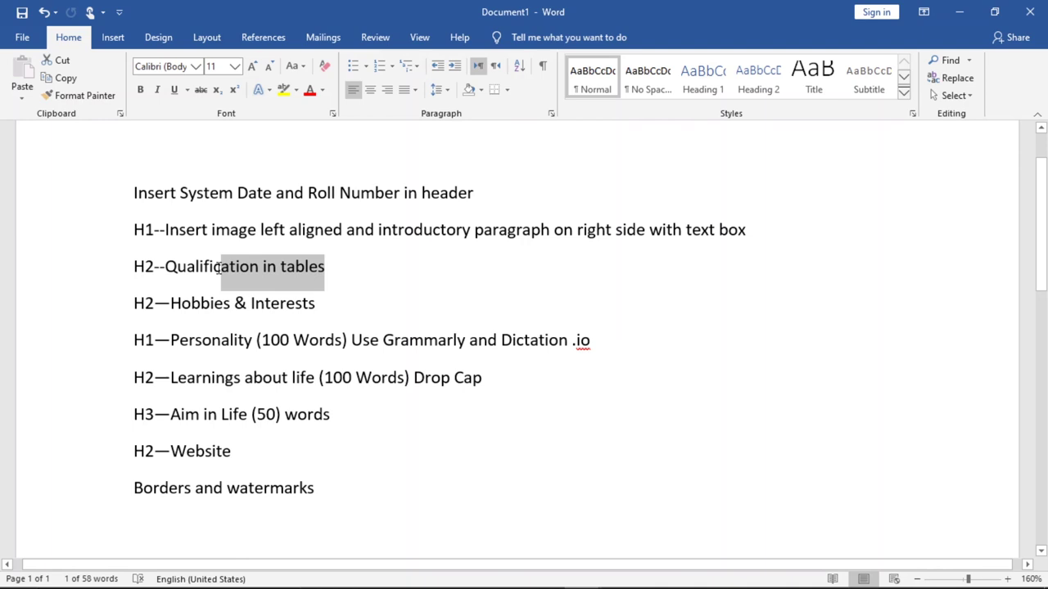
pyautogui.moveTo(573, 580)
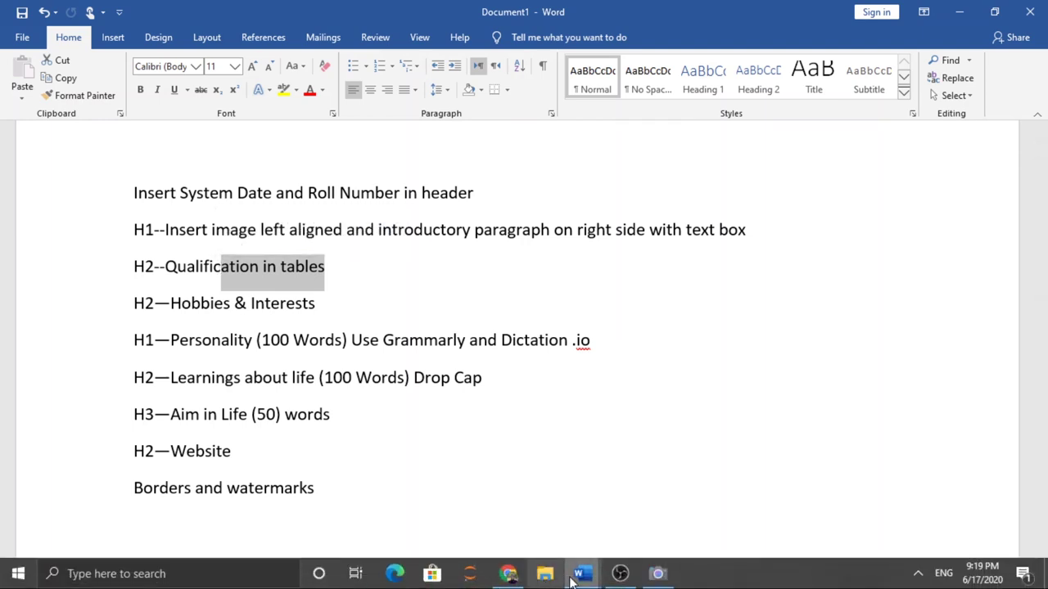
pyautogui.click(631, 524)
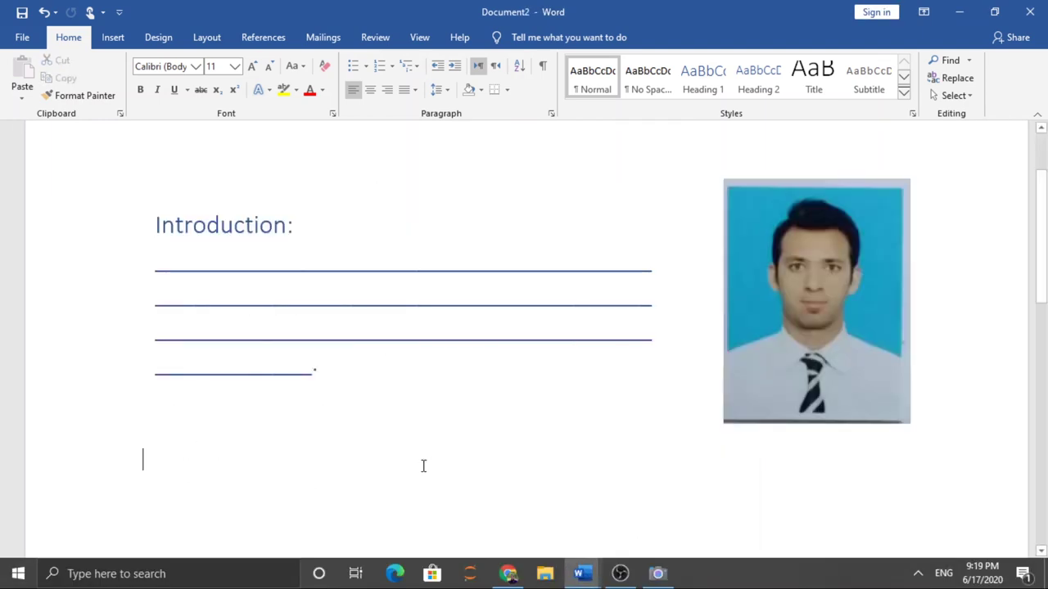
# Step: Type 'Qualification', style it Heading 2, centre it, and start a new paragraph below
pyautogui.moveTo(1041, 295); pyautogui.dragTo(1044, 331)
pyautogui.write('Qua')
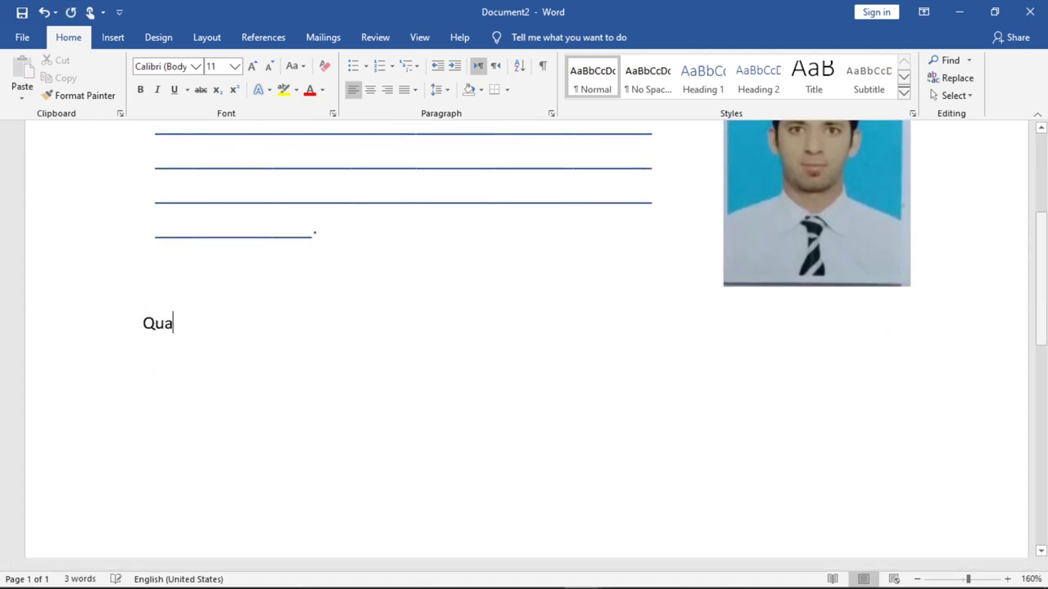
pyautogui.write('lification')
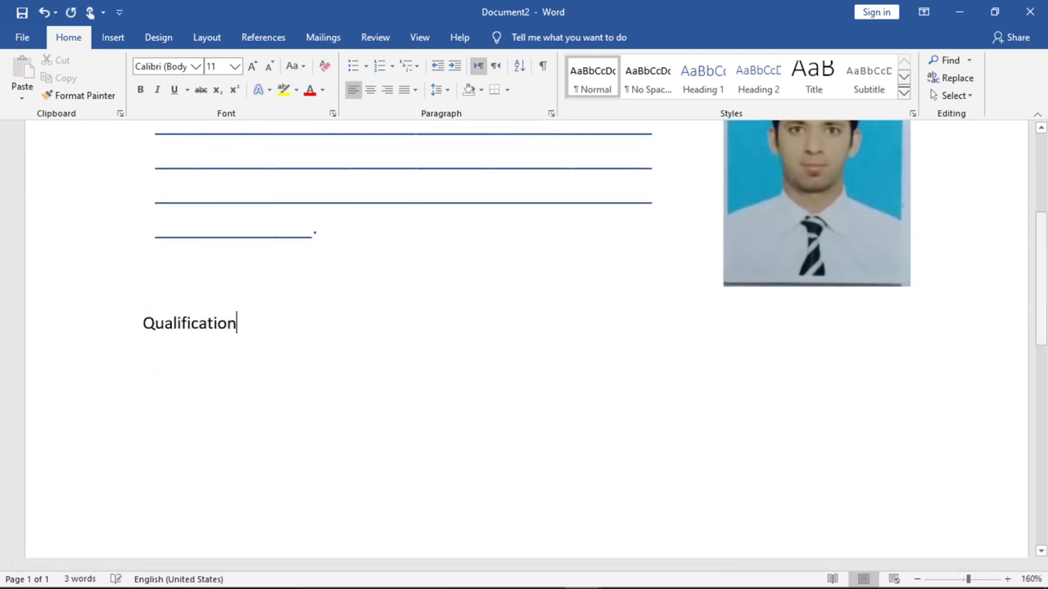
pyautogui.hotkey('shift', 'Left')
pyautogui.hotkey('shift', 'Left')
pyautogui.hotkey('shift', 'Left')
pyautogui.hotkey('shift', 'Left')
pyautogui.hotkey('shift', 'Left')
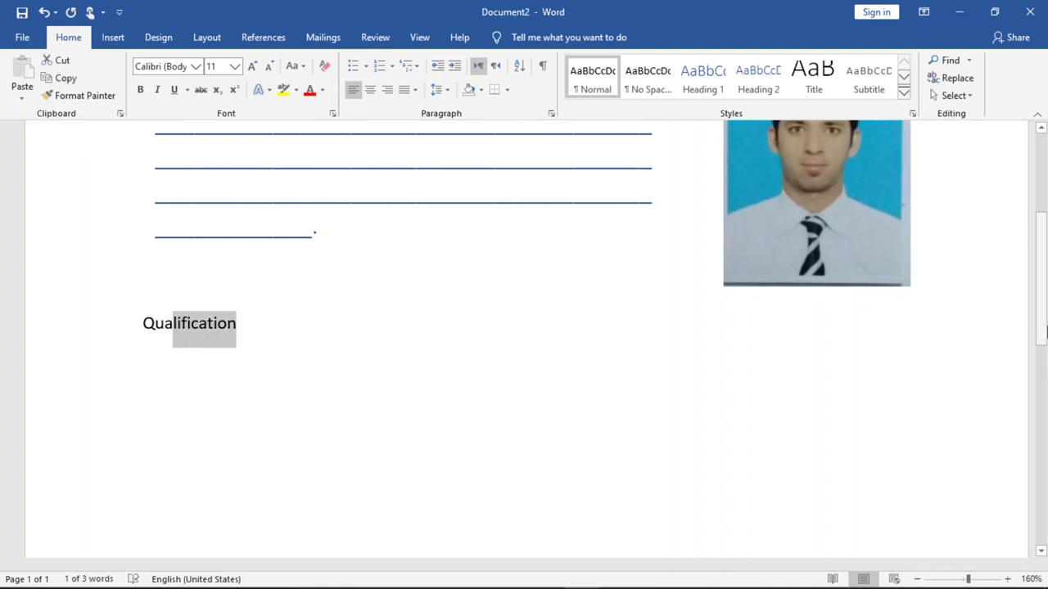
pyautogui.hotkey('shift', 'Left')
pyautogui.hotkey('shift', 'Left')
pyautogui.hotkey('shift', 'Left')
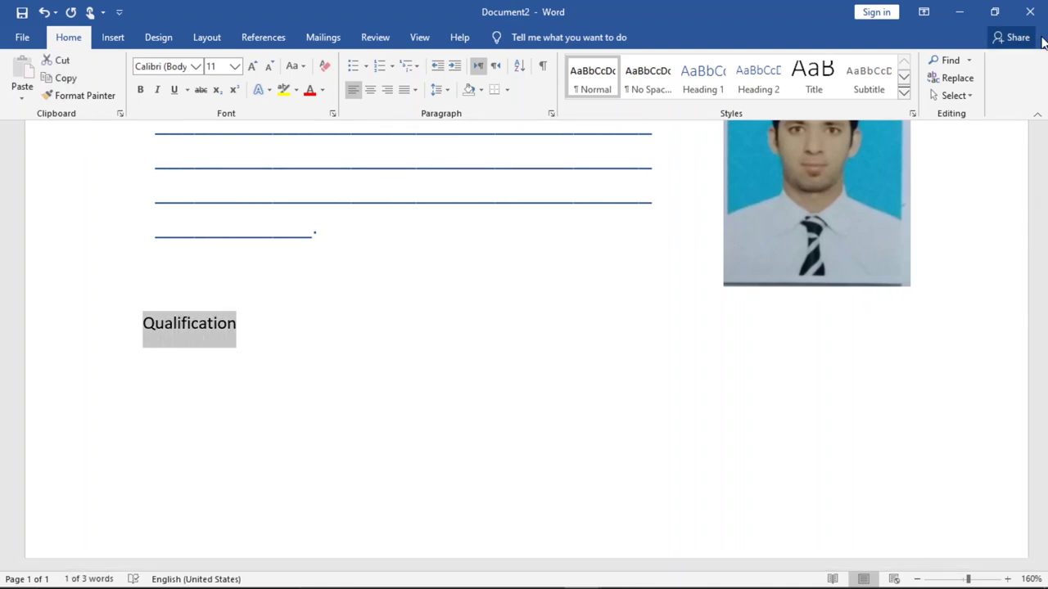
pyautogui.click(753, 92)
pyautogui.moveTo(583, 583)
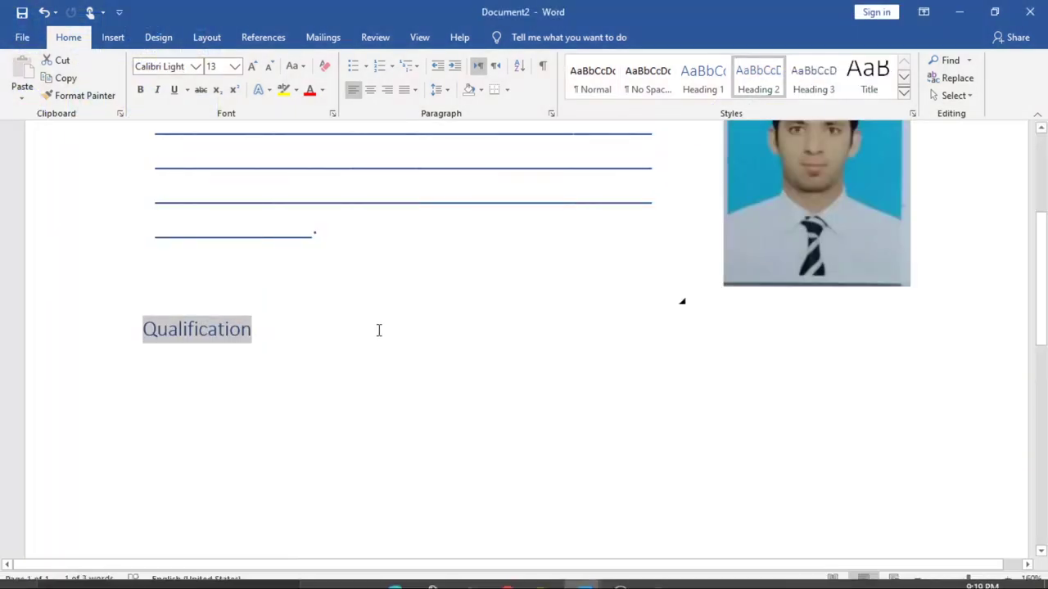
pyautogui.hotkey('ctrl', 'e')
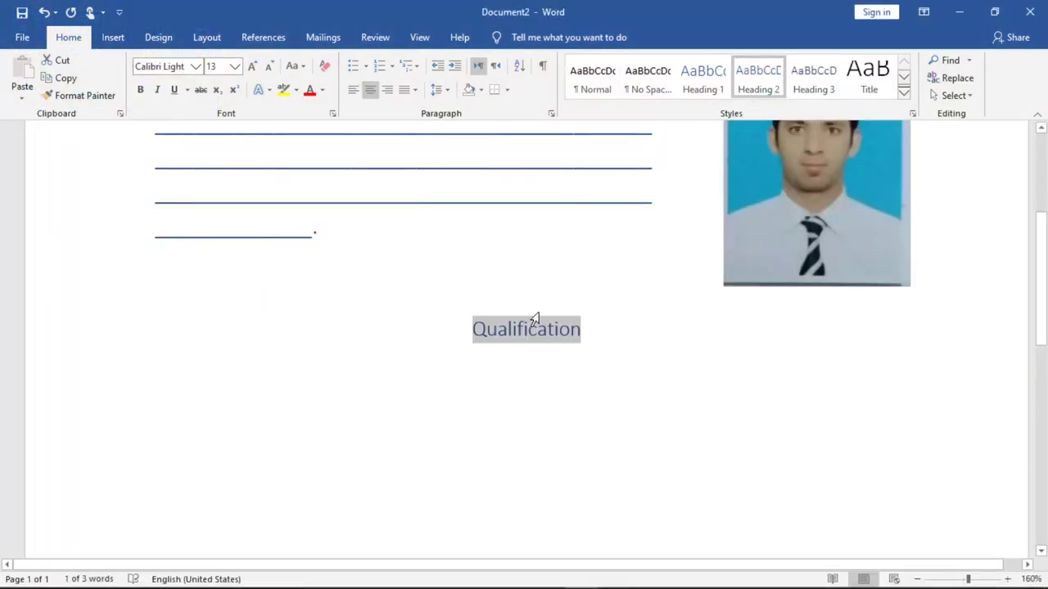
pyautogui.click(599, 324)
pyautogui.press('Return')
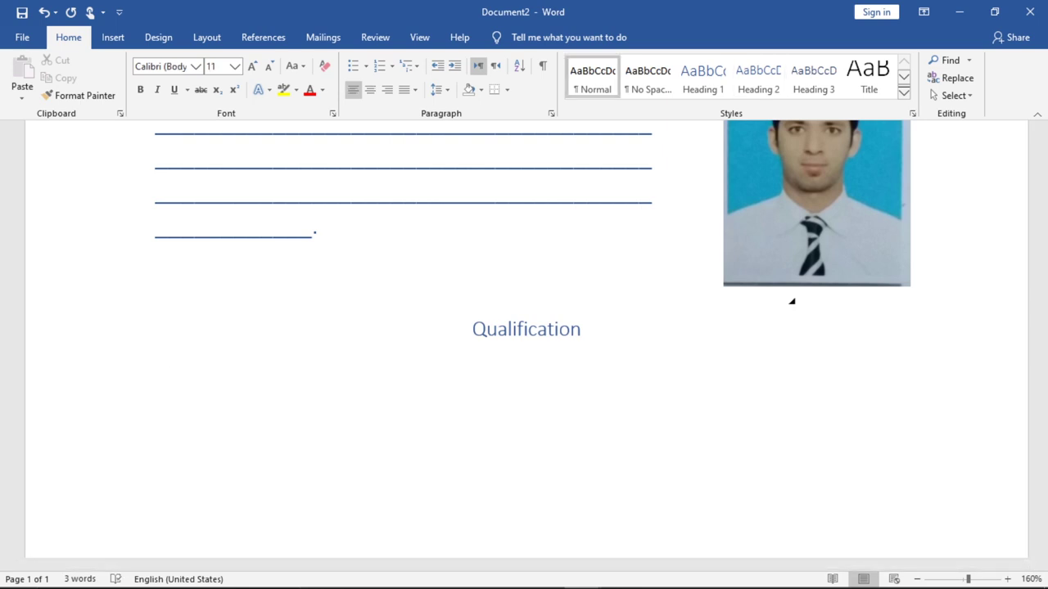
# Step: Insert a 3-column, 4-row table beneath the Qualification heading and move through its cells
pyautogui.click(112, 37)
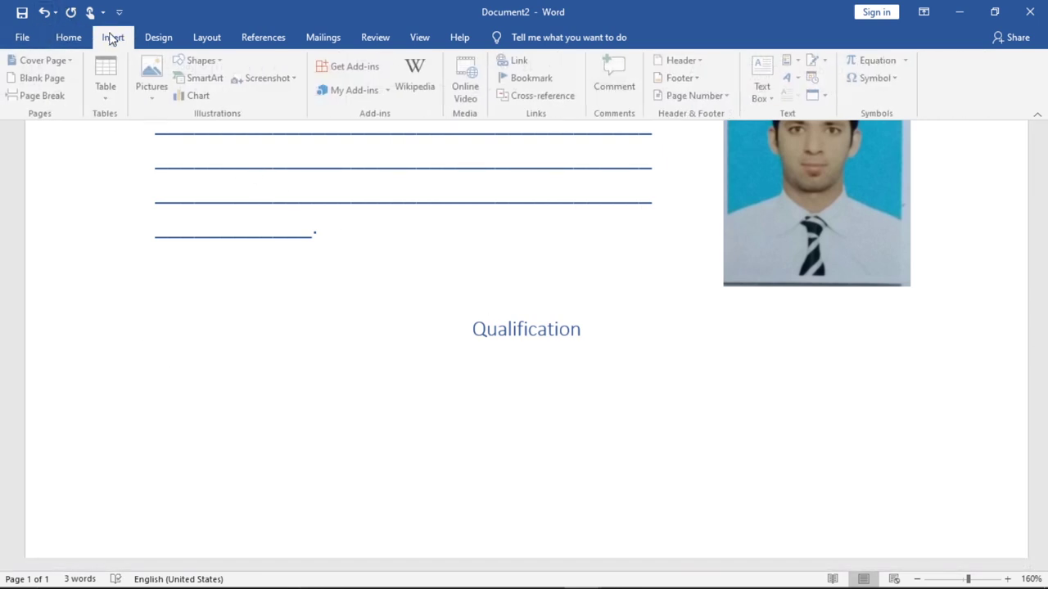
pyautogui.click(109, 97)
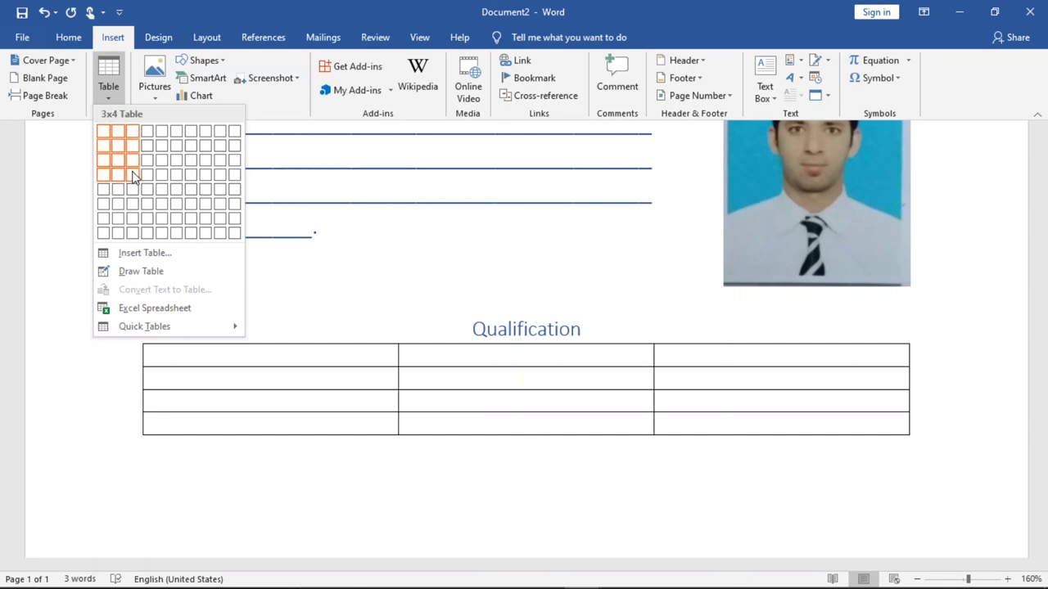
pyautogui.click(133, 176)
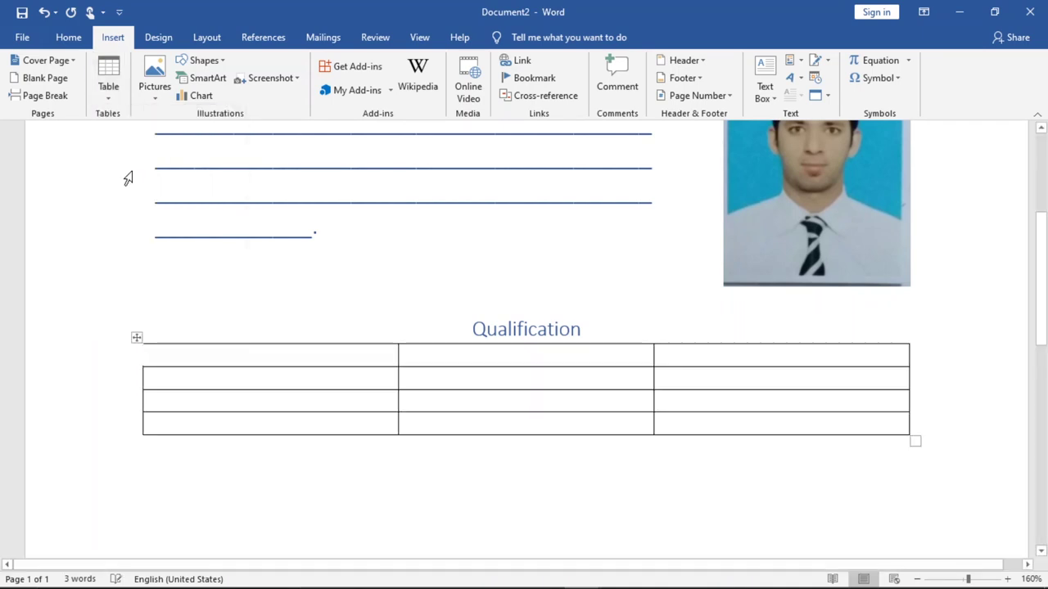
pyautogui.click(234, 378)
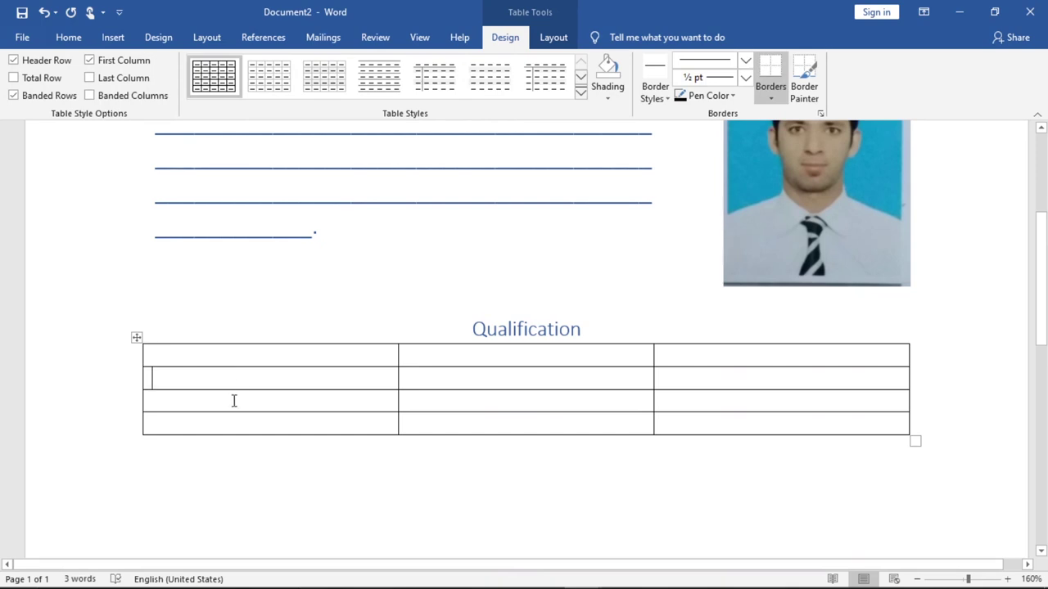
pyautogui.click(234, 401)
pyautogui.click(235, 419)
pyautogui.click(327, 354)
pyautogui.click(471, 354)
pyautogui.click(697, 354)
# Step: Enter the table headers Institute, Degree/Year and Grade
pyautogui.click(330, 355)
pyautogui.write('Inst')
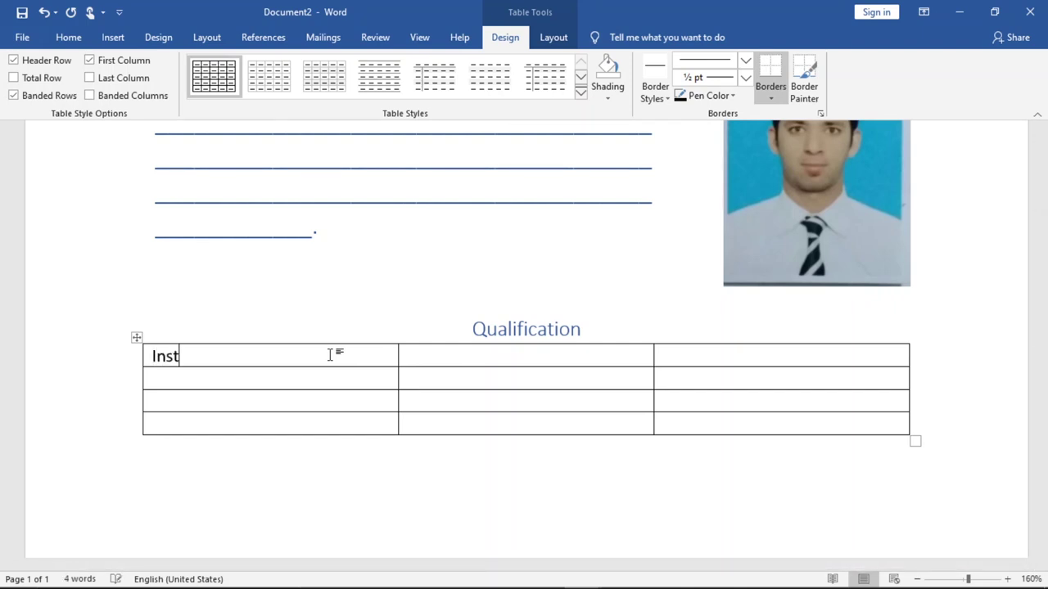
pyautogui.write('itit')
pyautogui.write('e')
pyautogui.press('BackSpace')
pyautogui.press('BackSpace')
pyautogui.write('ute')
pyautogui.press('Down')
pyautogui.press('Right')
pyautogui.press('Right')
pyautogui.press('Up')
pyautogui.press('Left')
pyautogui.write('Degre')
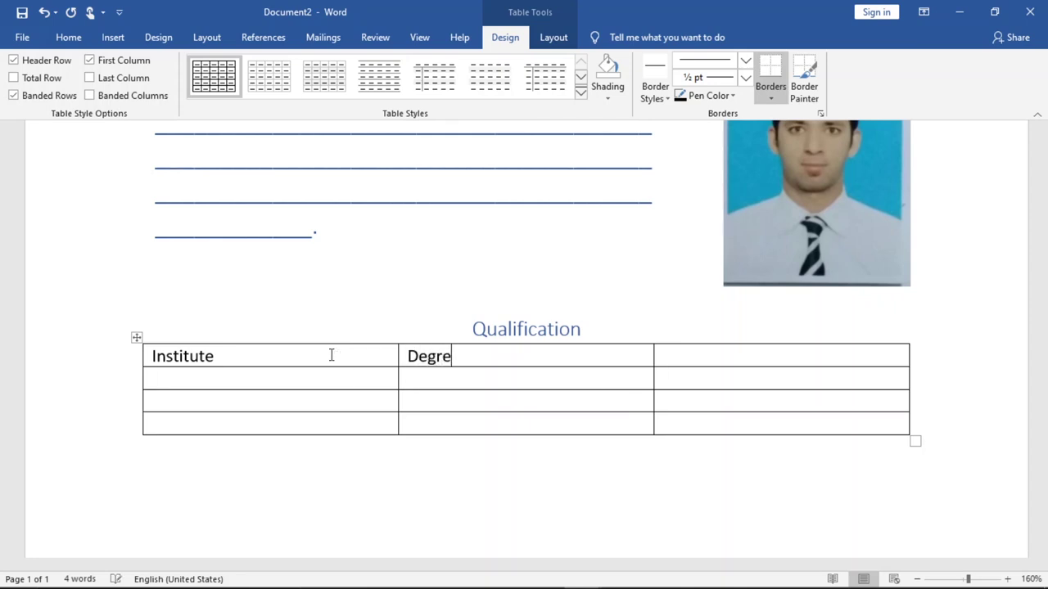
pyautogui.write('e/')
pyautogui.write('Year ')
pyautogui.write('Grade')
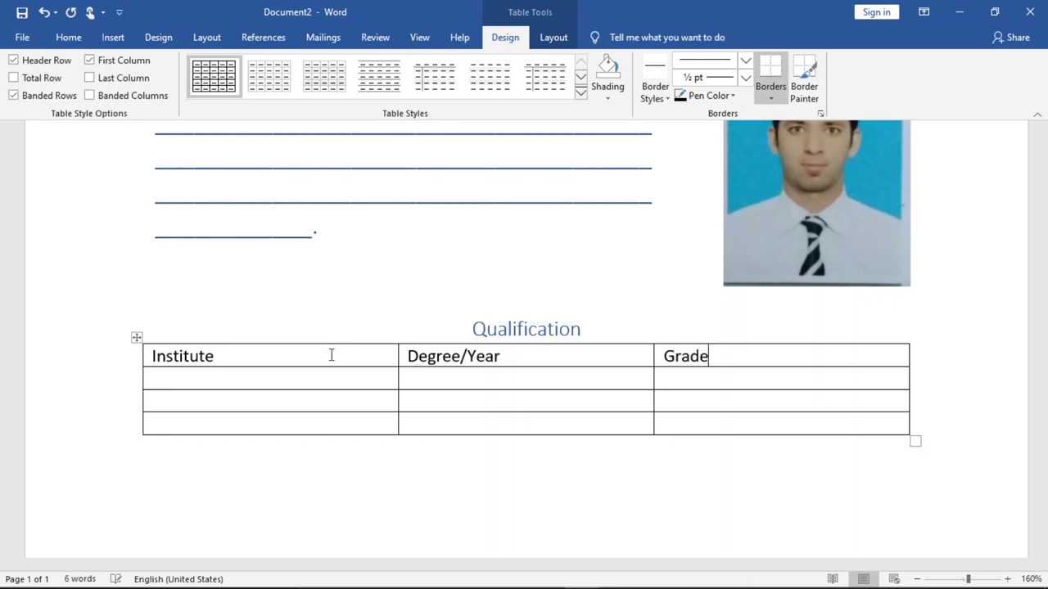
# Step: Fill row 2 with Govt Central Model School and Matric / 2010
pyautogui.hotkey('shift', 'Tab')
pyautogui.write('Govt Ce')
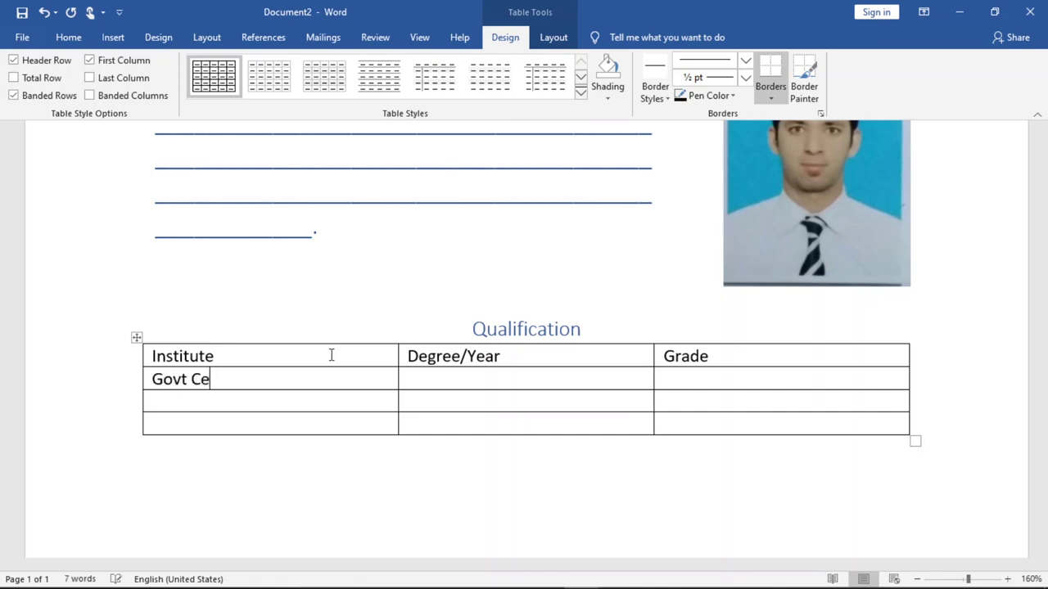
pyautogui.write('ntral Mo')
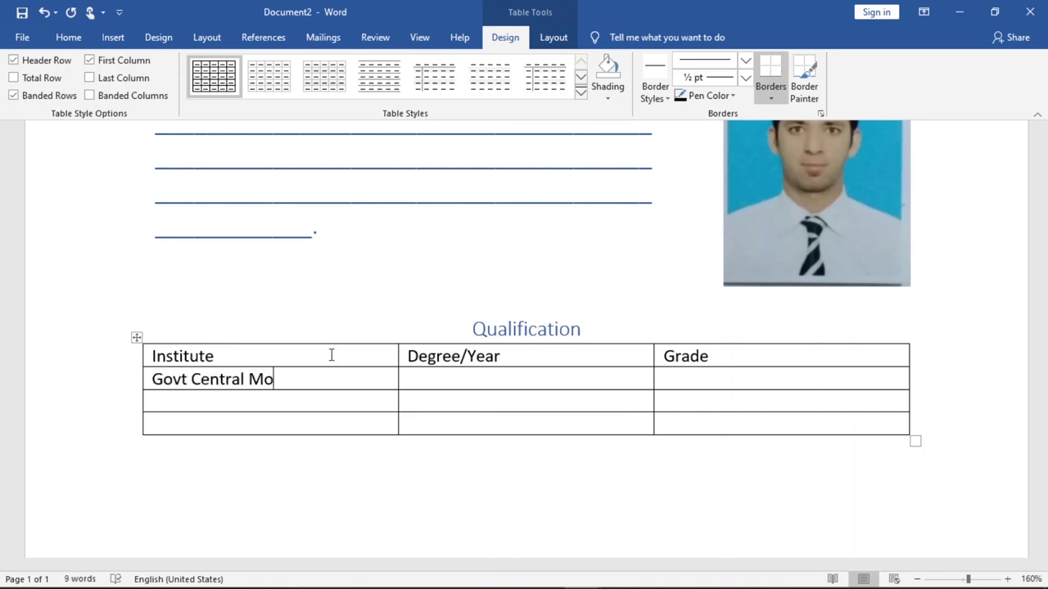
pyautogui.write('del Scho')
pyautogui.write('ol')
pyautogui.press('Tab')
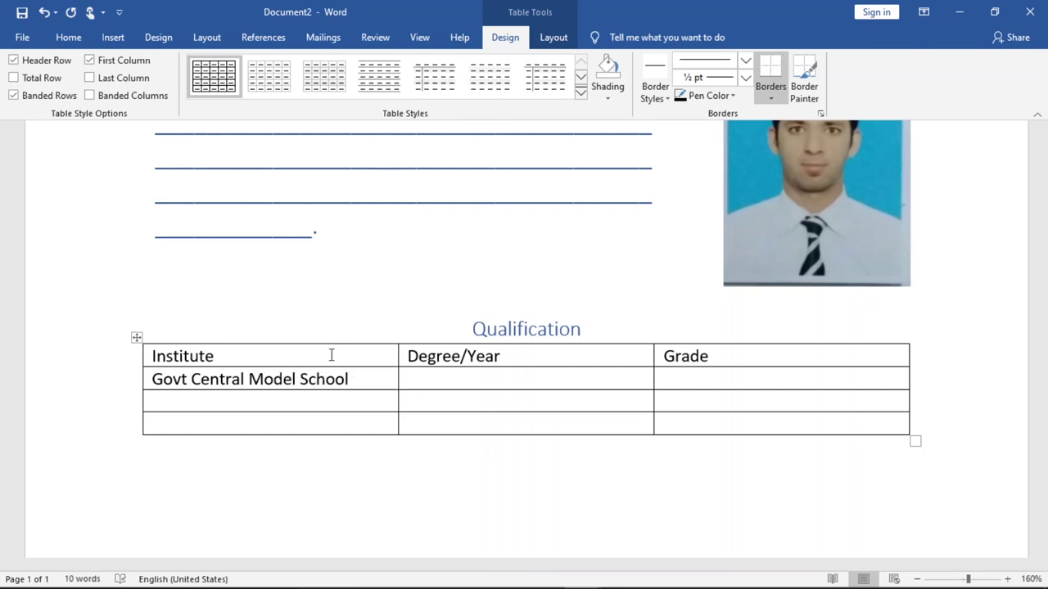
pyautogui.write('Matri')
pyautogui.write('c / ')
pyautogui.write('2010')
# Step: Give row 2 grade A and enter the institutes Govt Islamia College and Lahore Leads University
pyautogui.press('Tab')
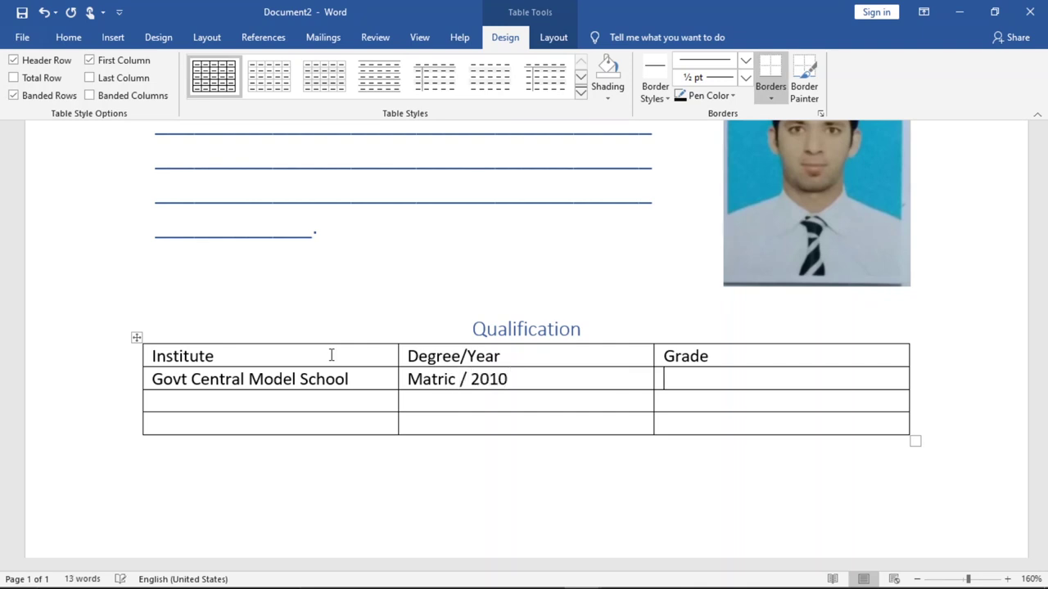
pyautogui.write('A')
pyautogui.hotkey('shift', 'Tab')
pyautogui.hotkey('shift', 'Tab')
pyautogui.write('Gov')
pyautogui.write('t Islami')
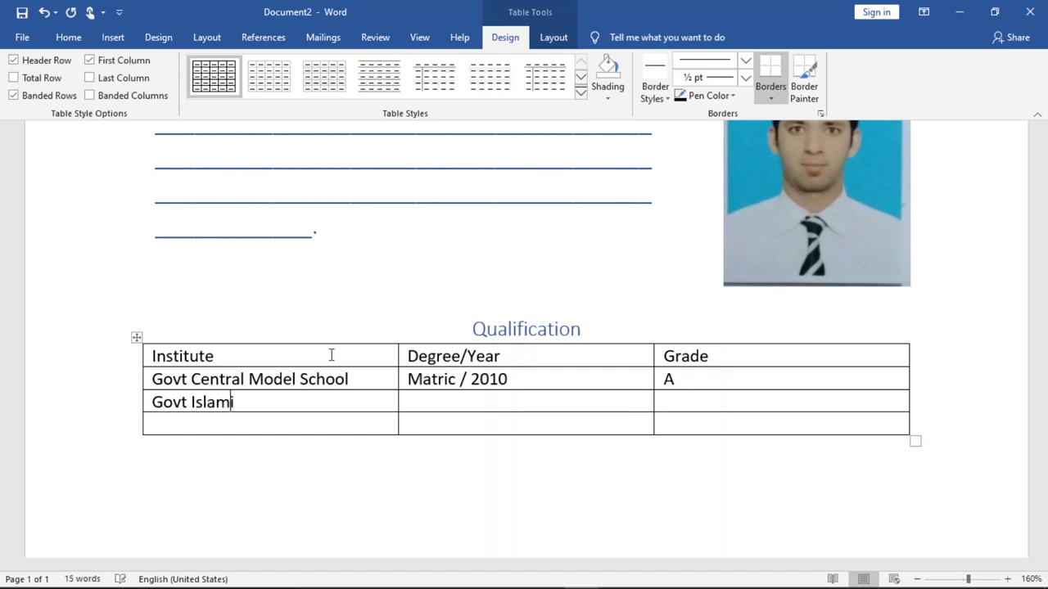
pyautogui.write('a Cllege')
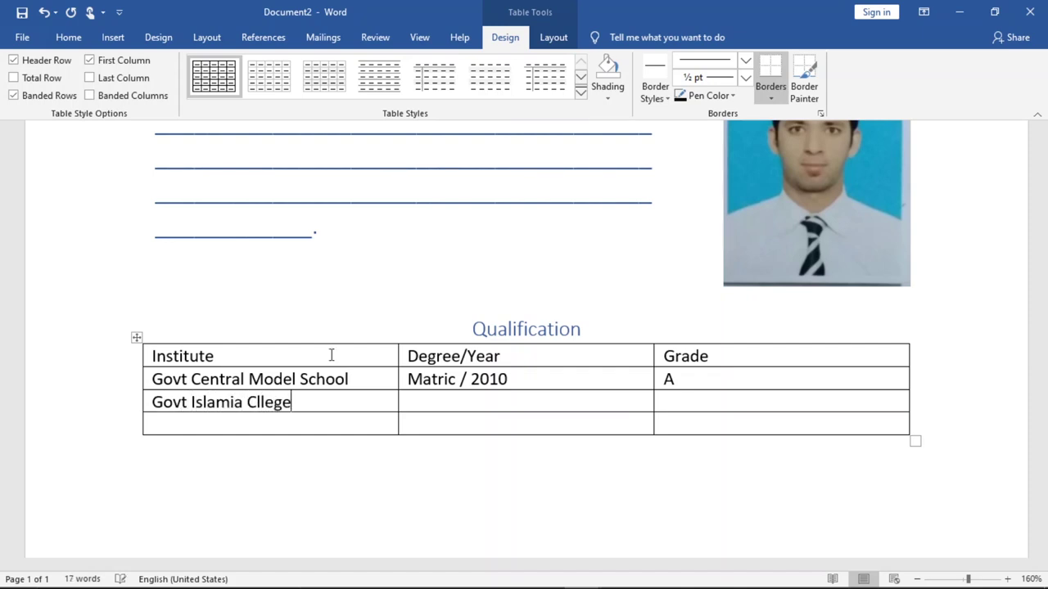
pyautogui.press('BackSpace')
pyautogui.press('BackSpace')
pyautogui.press('BackSpace')
pyautogui.press('BackSpace')
pyautogui.press('BackSpace')
pyautogui.write('olleg')
pyautogui.write('e')
pyautogui.write('Lahore Lead')
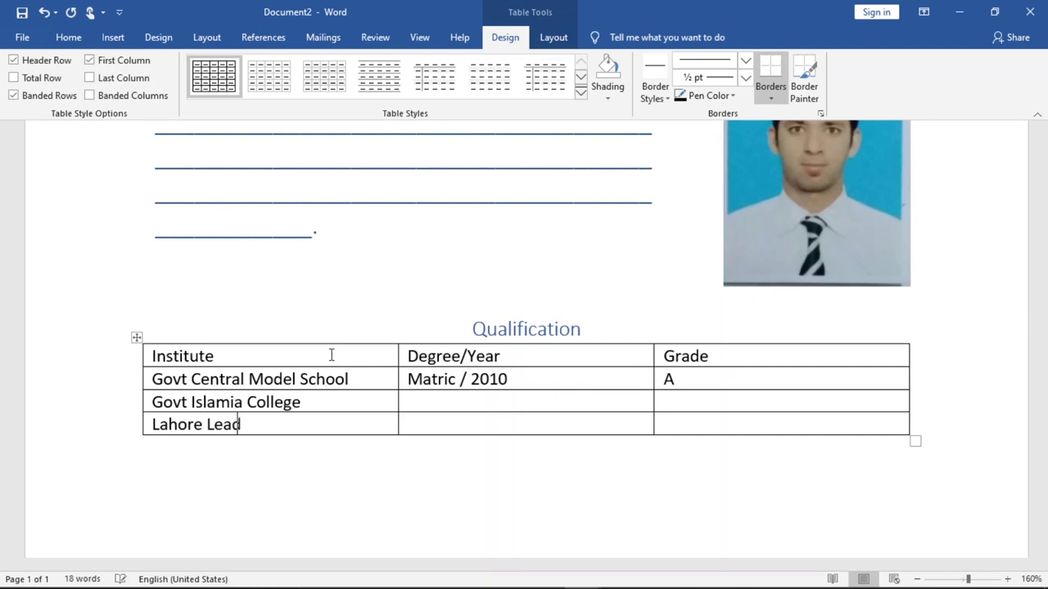
pyautogui.write('s')
pyautogui.write(' Univer')
pyautogui.write('siyy')
# Step: Enter BSIT(Hons) for Lahore Leads University and correct the 'Universiyy' typo
pyautogui.press('Tab')
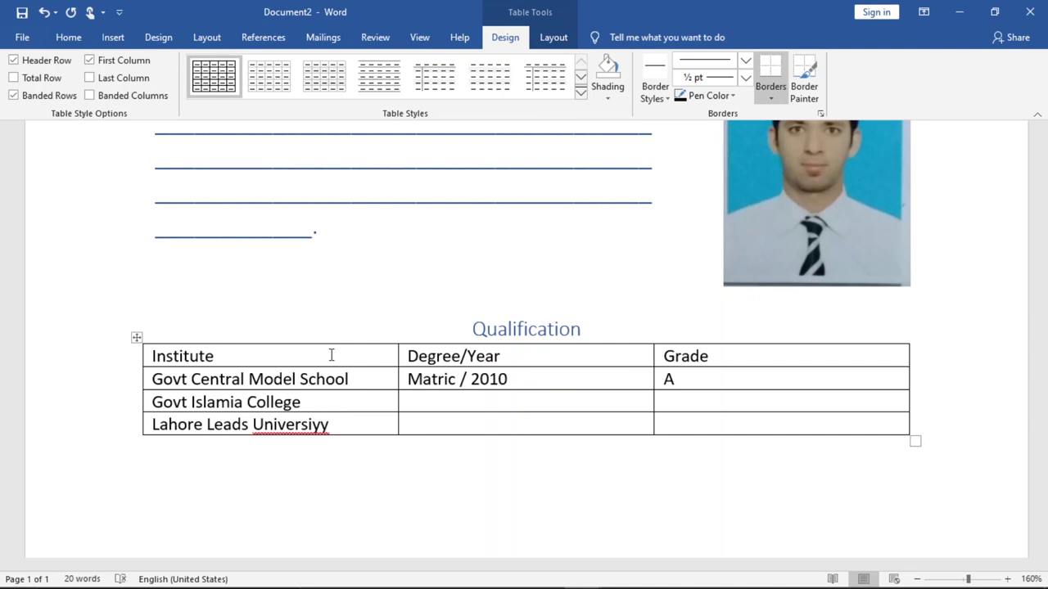
pyautogui.write('BSIT(')
pyautogui.write('Hons)')
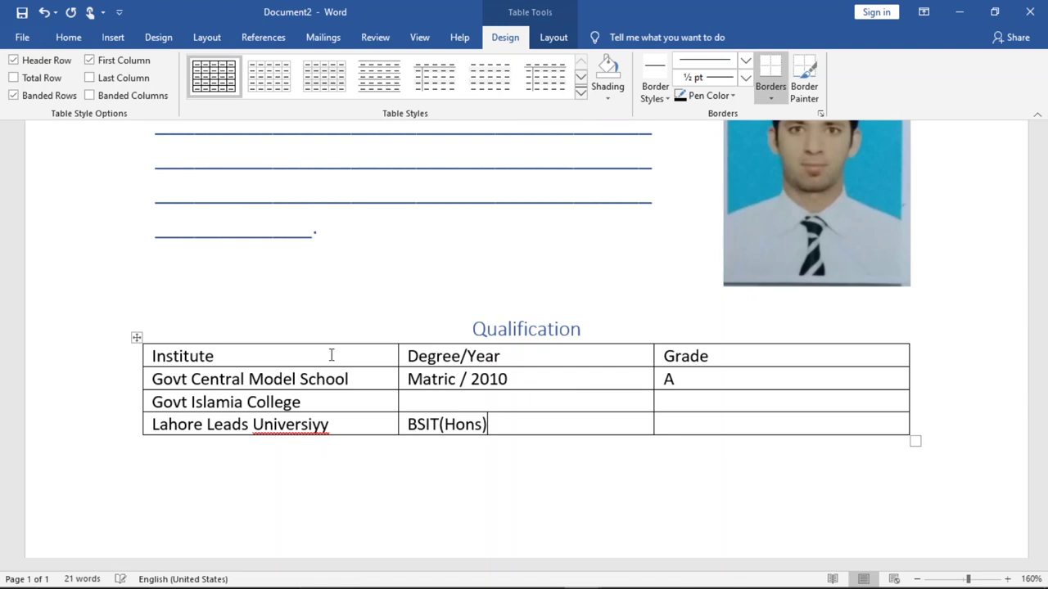
pyautogui.press('Up')
pyautogui.press('Down')
pyautogui.press('Left')
pyautogui.press('Left')
pyautogui.press('Left')
pyautogui.press('Left')
pyautogui.press('Left')
pyautogui.press('Left')
pyautogui.press('Left')
pyautogui.press('Left')
pyautogui.press('Left')
pyautogui.press('BackSpace')
pyautogui.write('t')
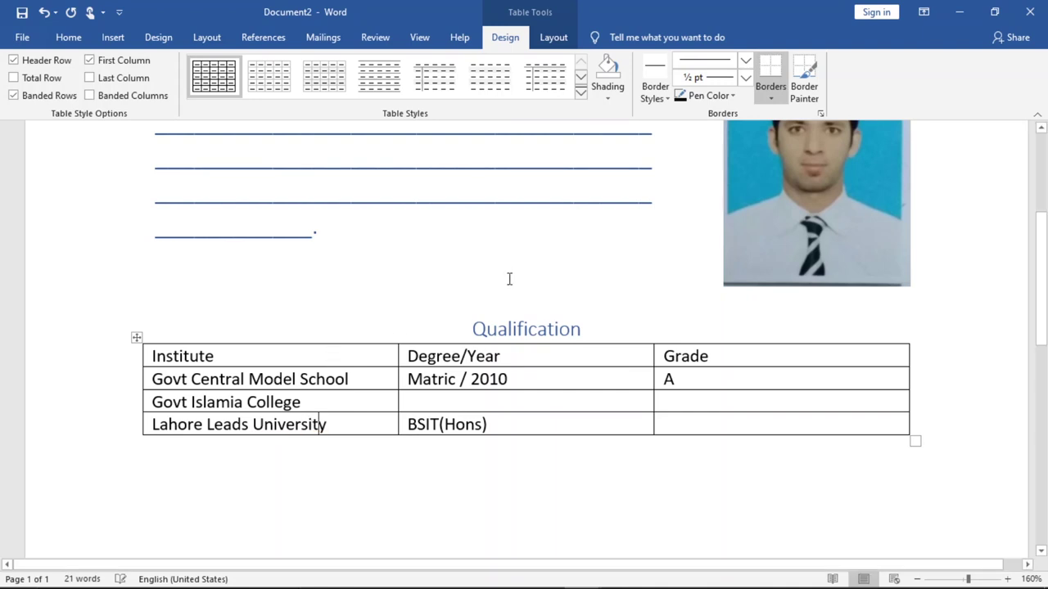
# Step: Add Intermediate/ 2012 and the 2016 year, then grades A for row 4 and B for row 3
pyautogui.click(445, 399)
pyautogui.write('Inte')
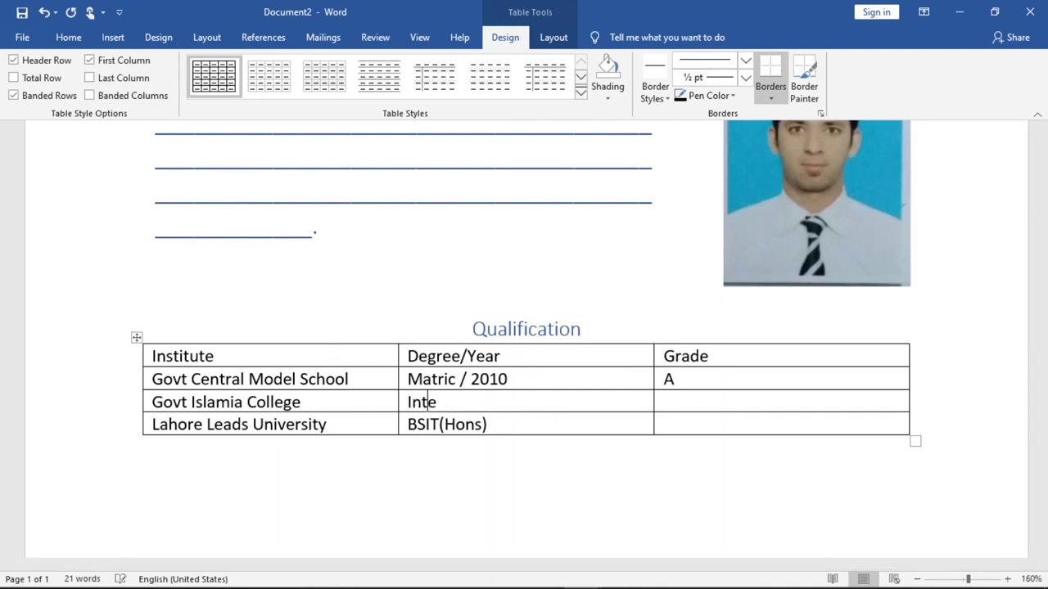
pyautogui.write('rmediate')
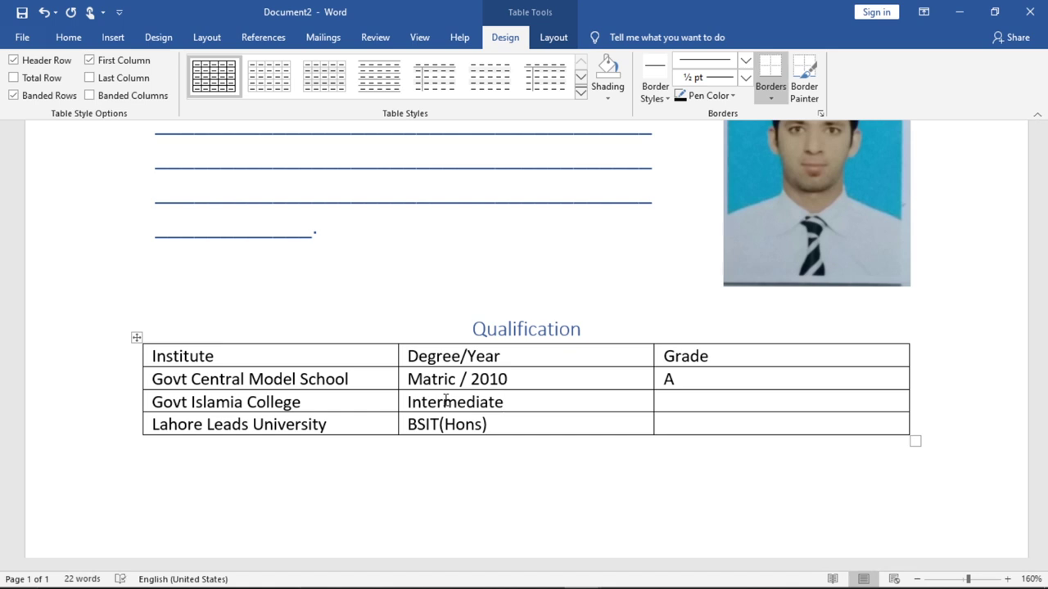
pyautogui.write('/ ')
pyautogui.write('2')
pyautogui.write('012')
pyautogui.write('/ 2016')
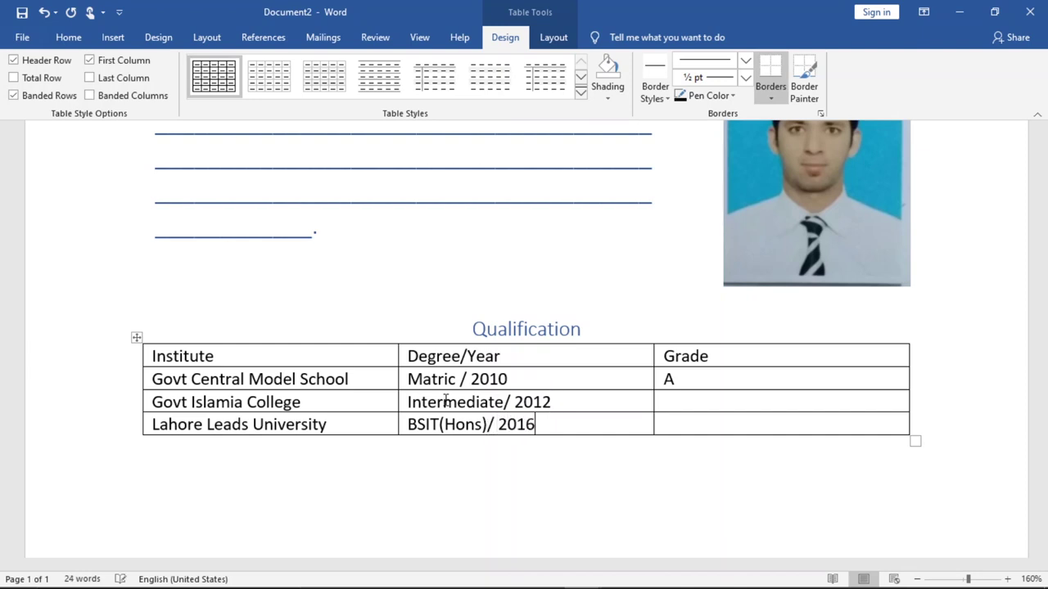
pyautogui.press('Tab')
pyautogui.write('A')
pyautogui.press('Up')
pyautogui.write('B')
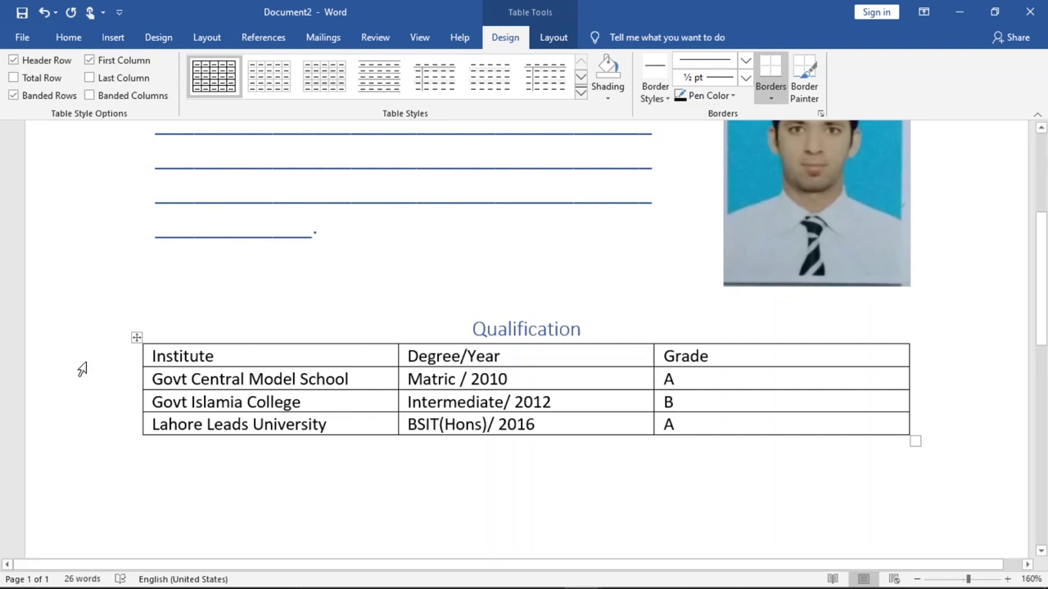
# Step: Apply the blue Grid Table 4 - Accent 5 style to the Qualification table
pyautogui.click(137, 337)
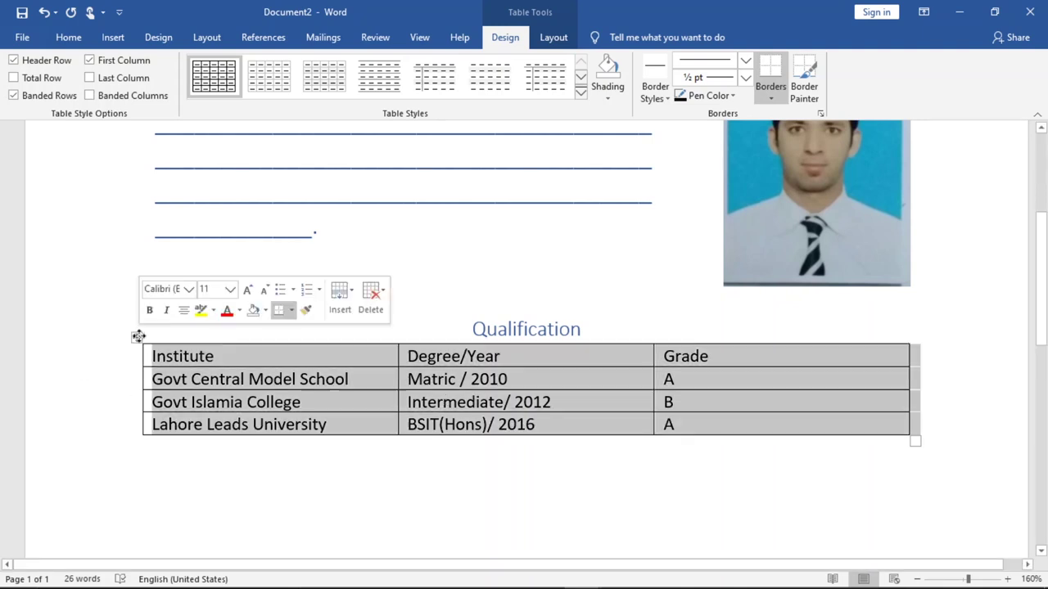
pyautogui.click(580, 93)
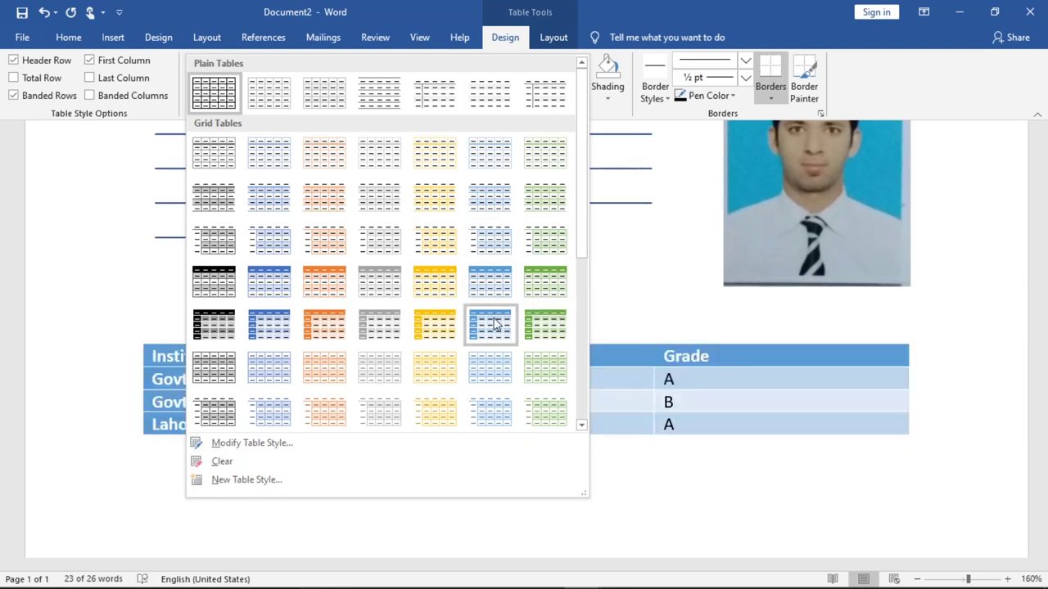
pyautogui.click(500, 295)
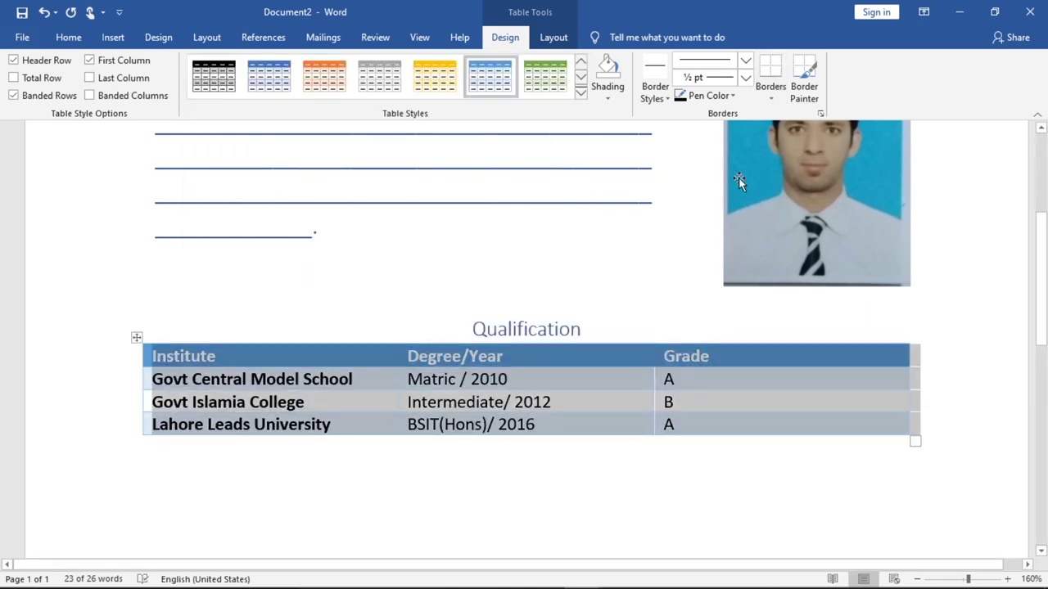
pyautogui.click(615, 430)
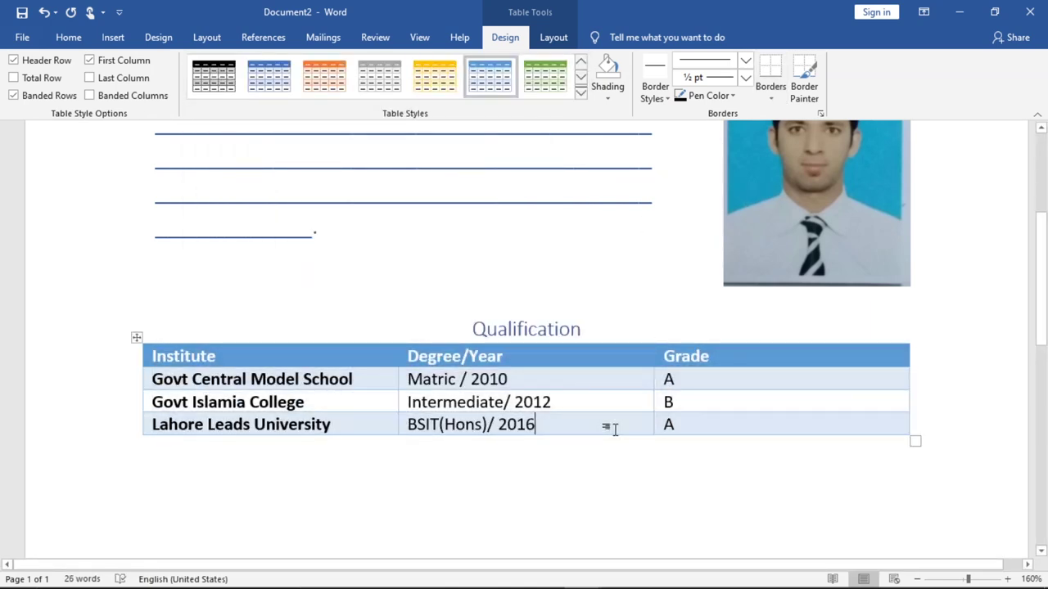
# Step: Select the portrait photo and switch over to the OBS window
pyautogui.scroll(2, 811, 400)
pyautogui.scroll(1, 820, 344)
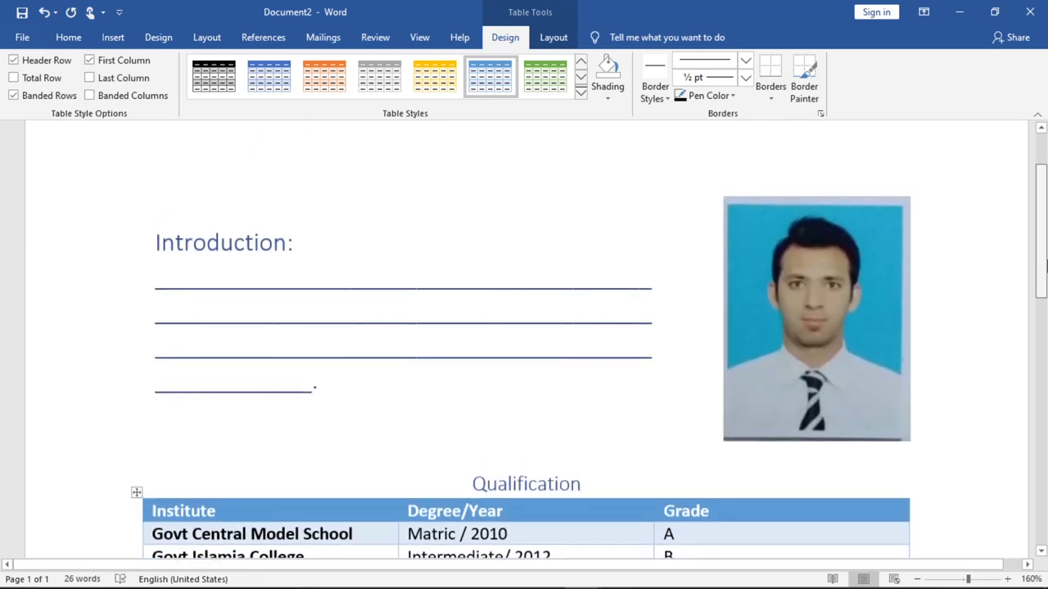
pyautogui.click(820, 326)
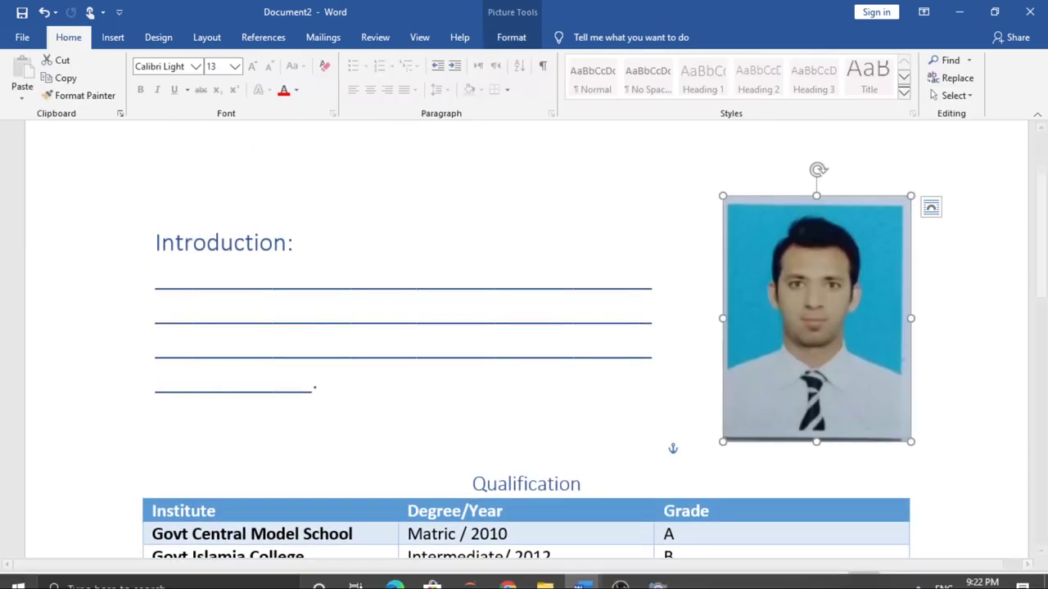
pyautogui.click(632, 578)
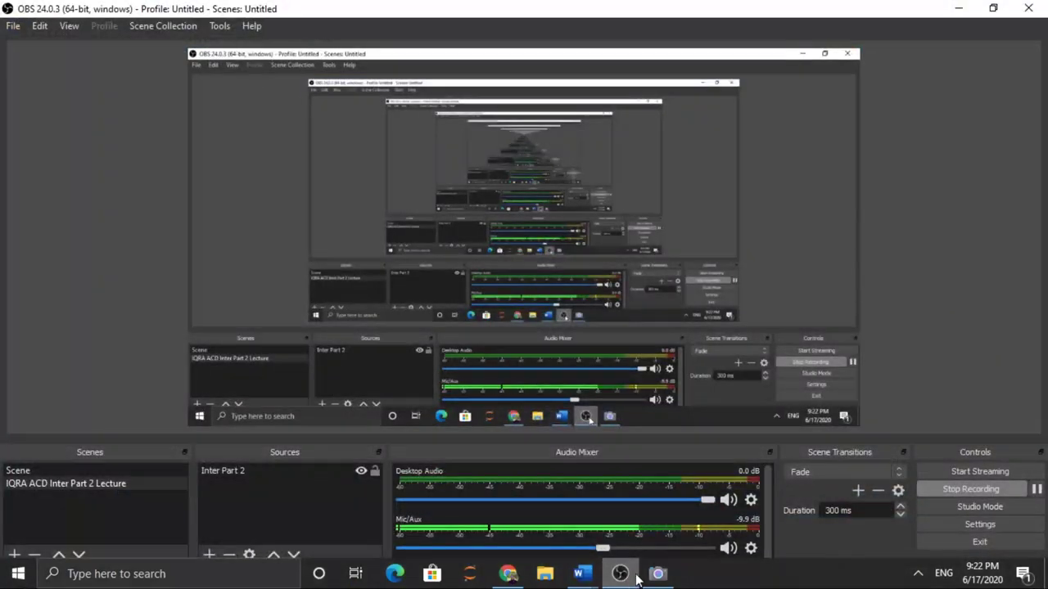
# Step: Bring up the Windows Camera app's live webcam view in front of OBS Studio
pyautogui.click(655, 581)
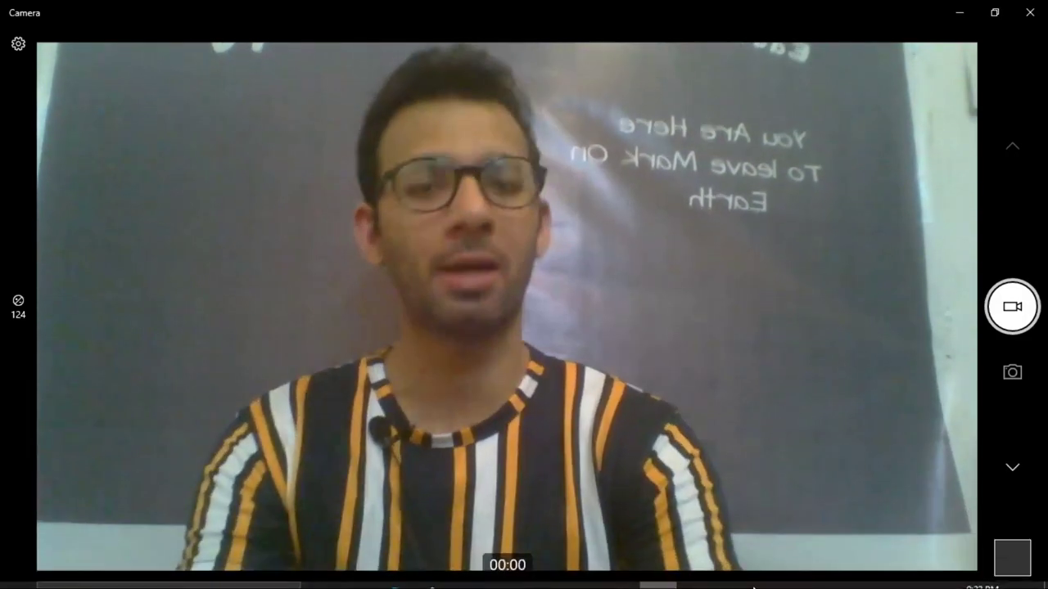
pyautogui.moveTo(581, 574)
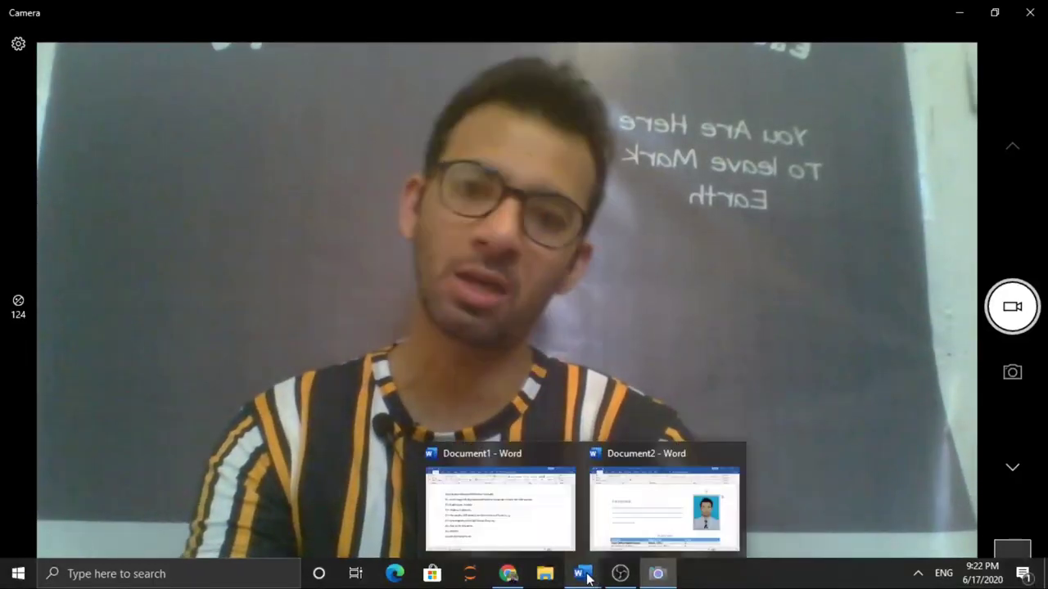
# Step: Bring the Document2 CV back to the front and scroll down to the Qualification table
pyautogui.click(662, 517)
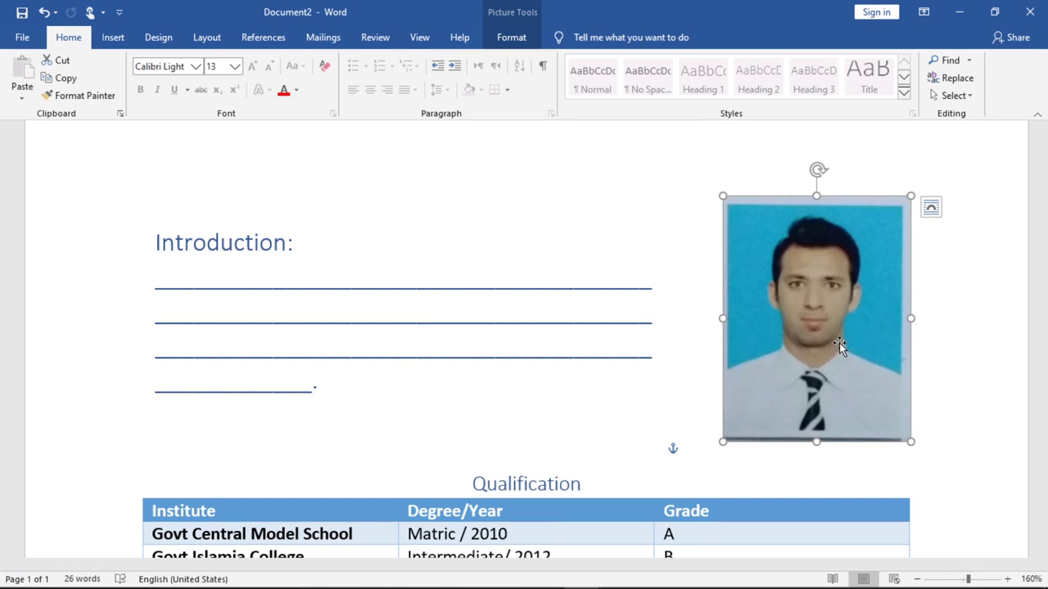
pyautogui.moveTo(1046, 237); pyautogui.dragTo(1046, 270)
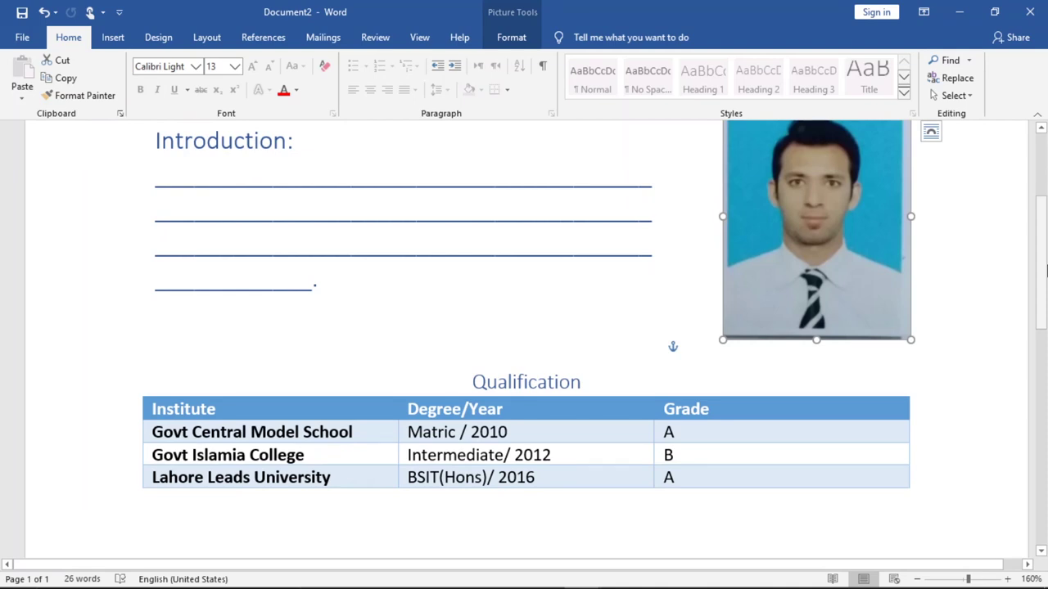
pyautogui.moveTo(524, 443)
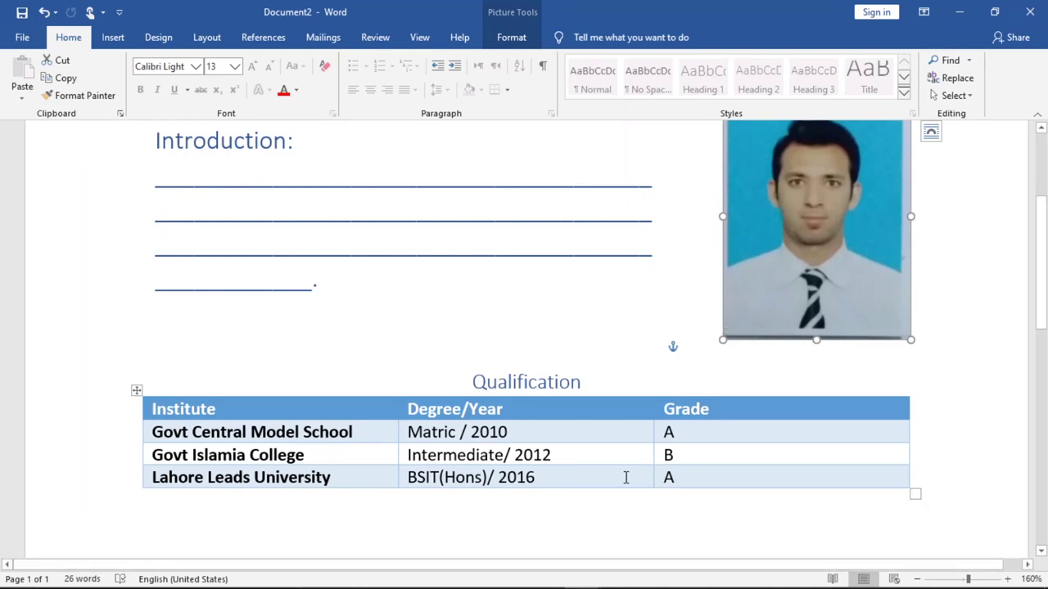
# Step: Give every row of the Qualification table 6 pt spacing before and after
pyautogui.click(136, 390)
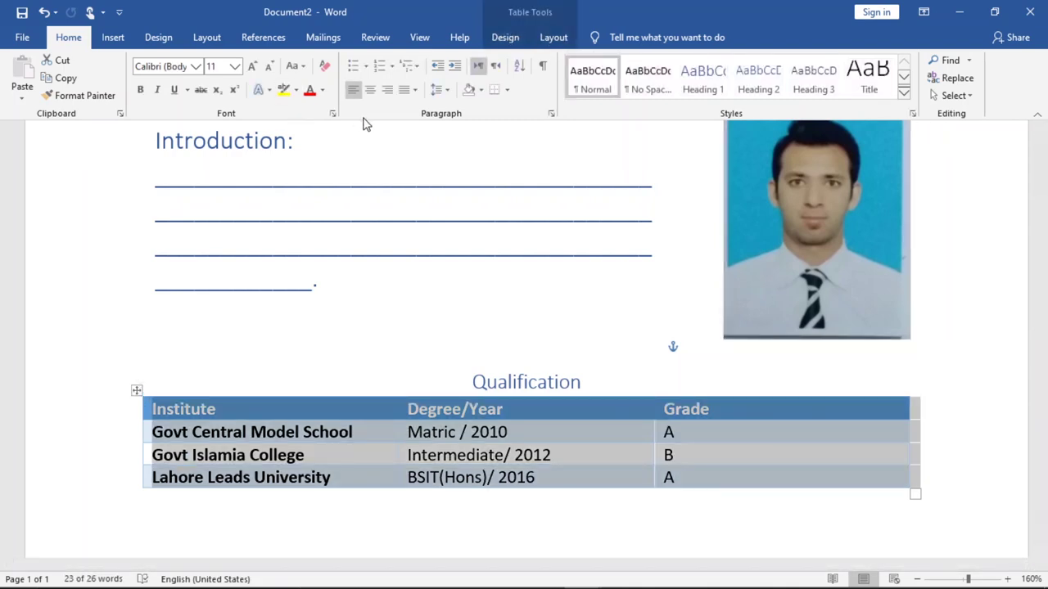
pyautogui.click(551, 115)
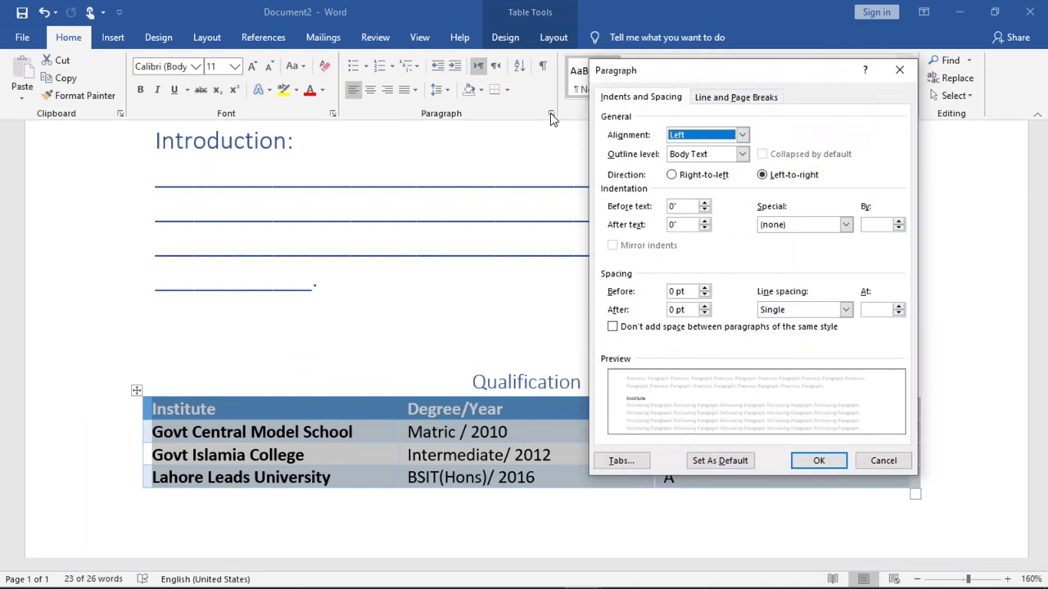
pyautogui.click(704, 287)
pyautogui.click(704, 306)
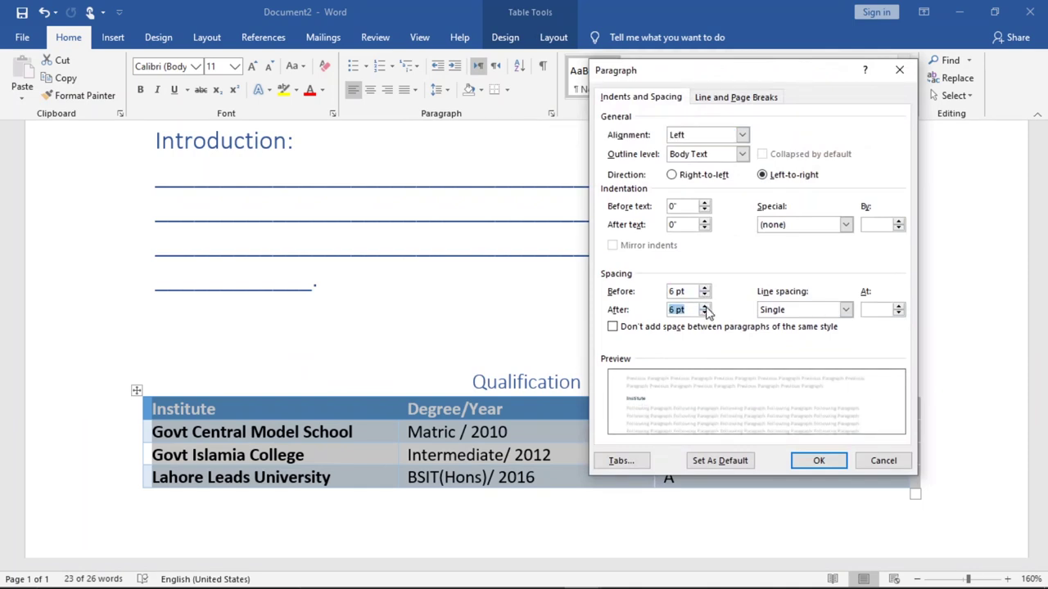
pyautogui.click(819, 460)
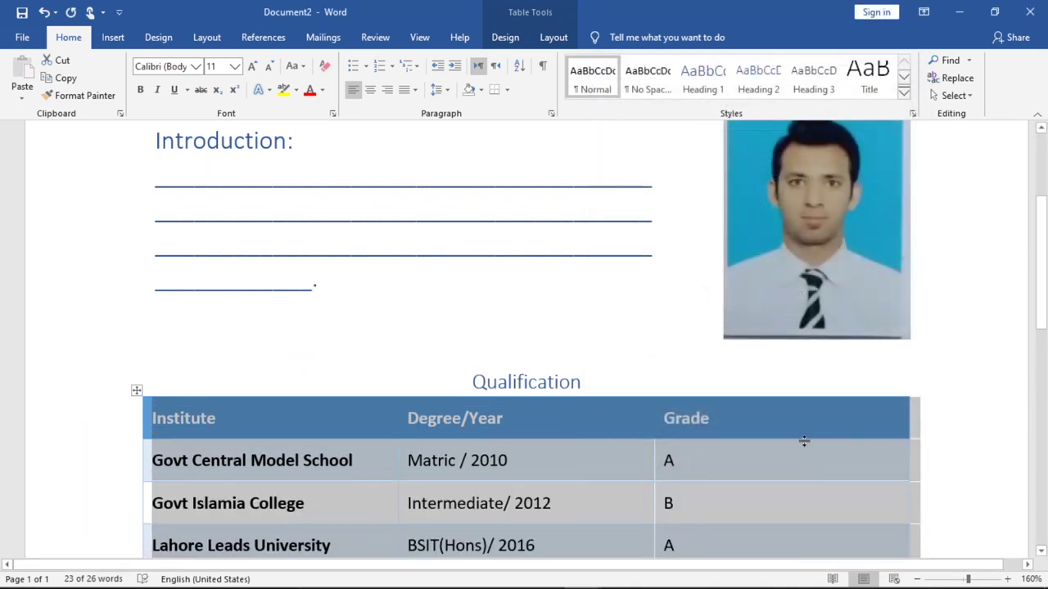
pyautogui.click(803, 457)
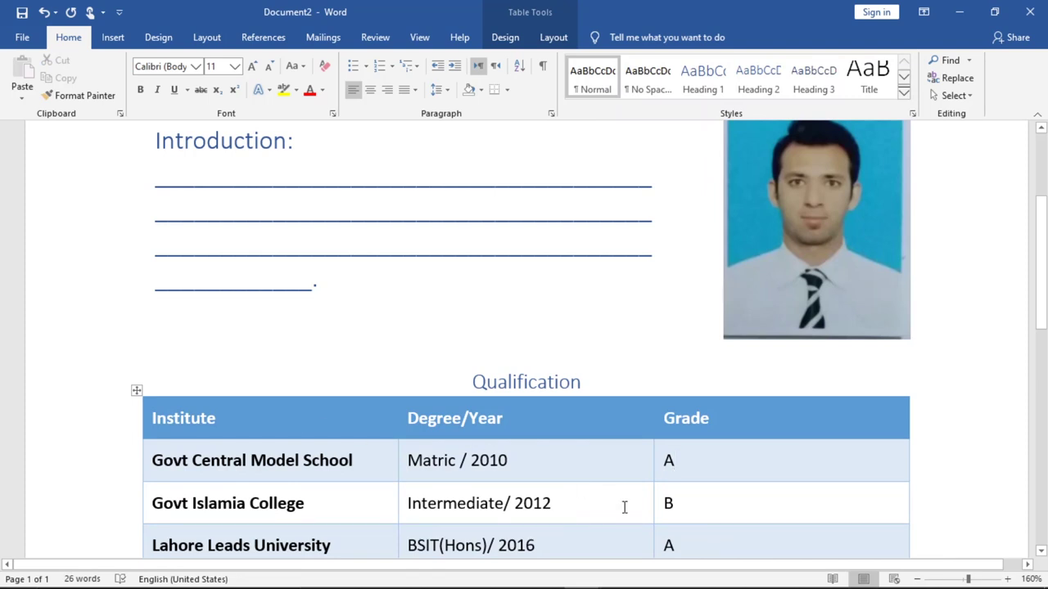
# Step: Center the text in all Qualification table cells, header row included
pyautogui.moveTo(712, 543); pyautogui.dragTo(397, 467)
pyautogui.moveTo(231, 443); pyautogui.dragTo(190, 419)
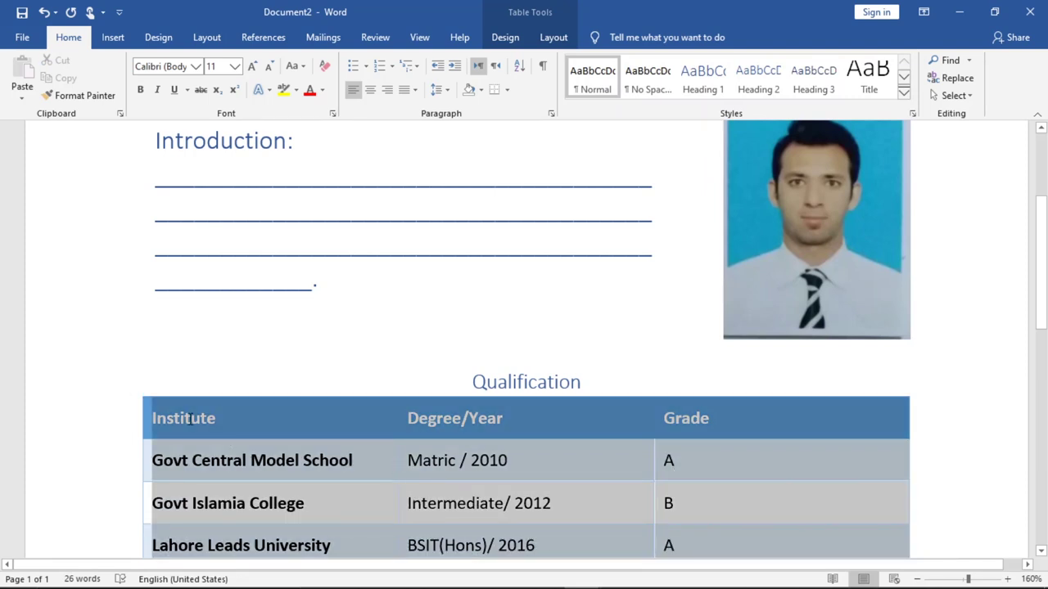
pyautogui.hotkey('ctrl', 'e')
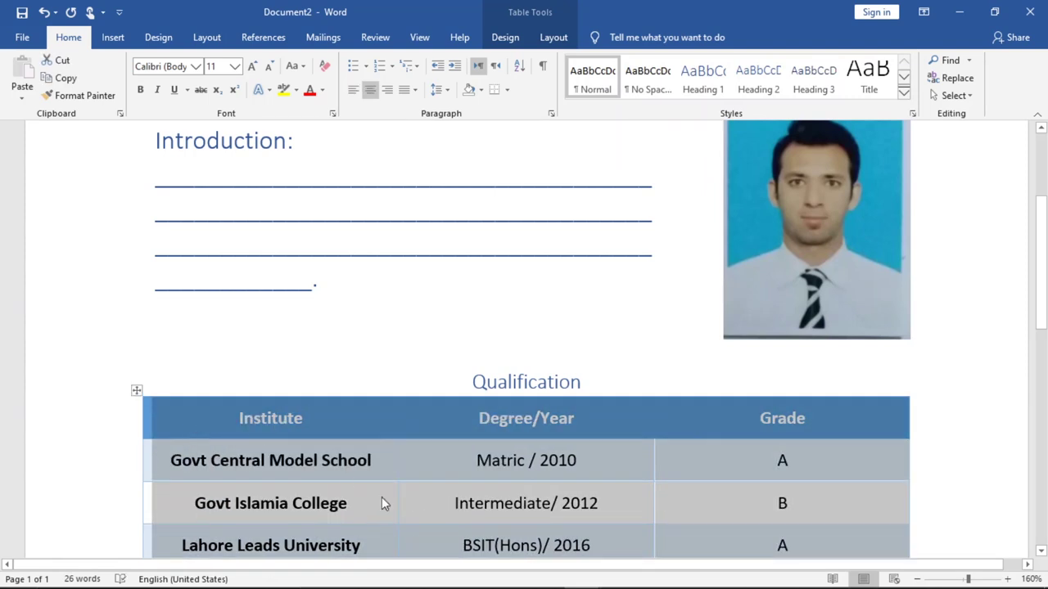
pyautogui.click(512, 503)
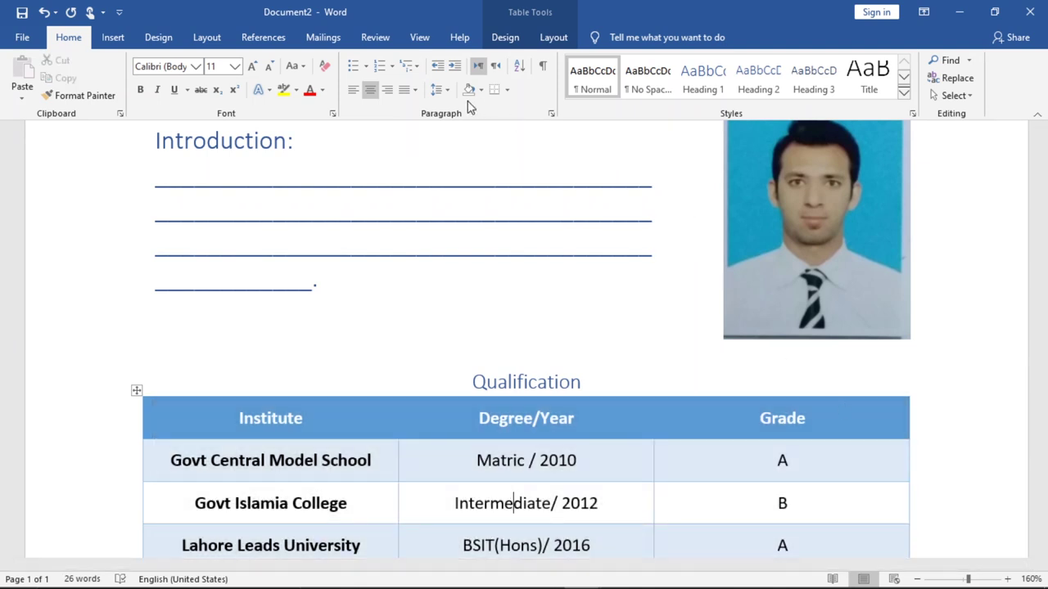
# Step: Shrink the Qualification table to its contents with AutoFit Contents
pyautogui.click(136, 391)
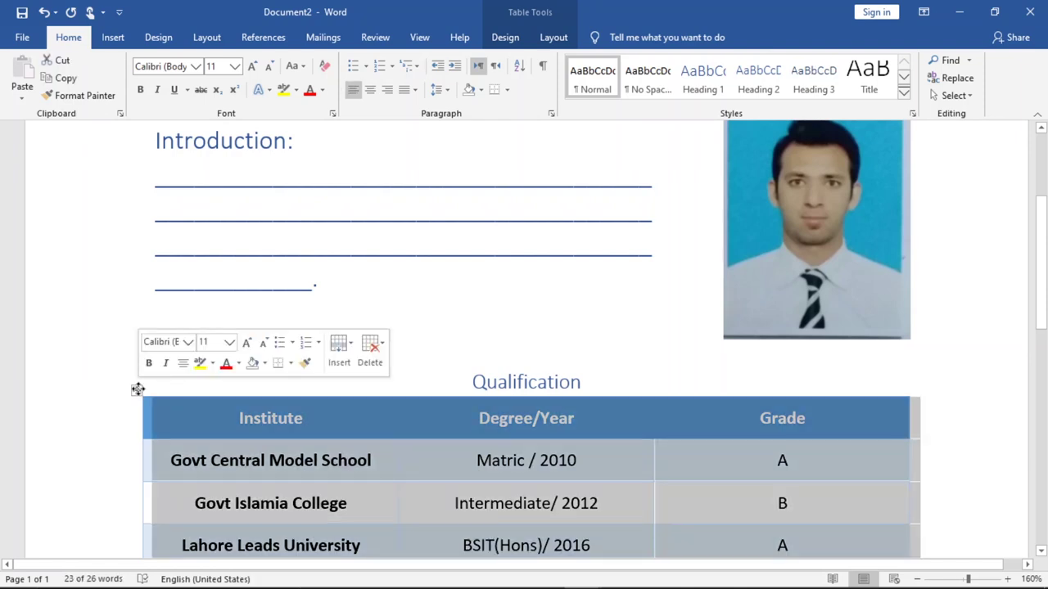
pyautogui.click(515, 40)
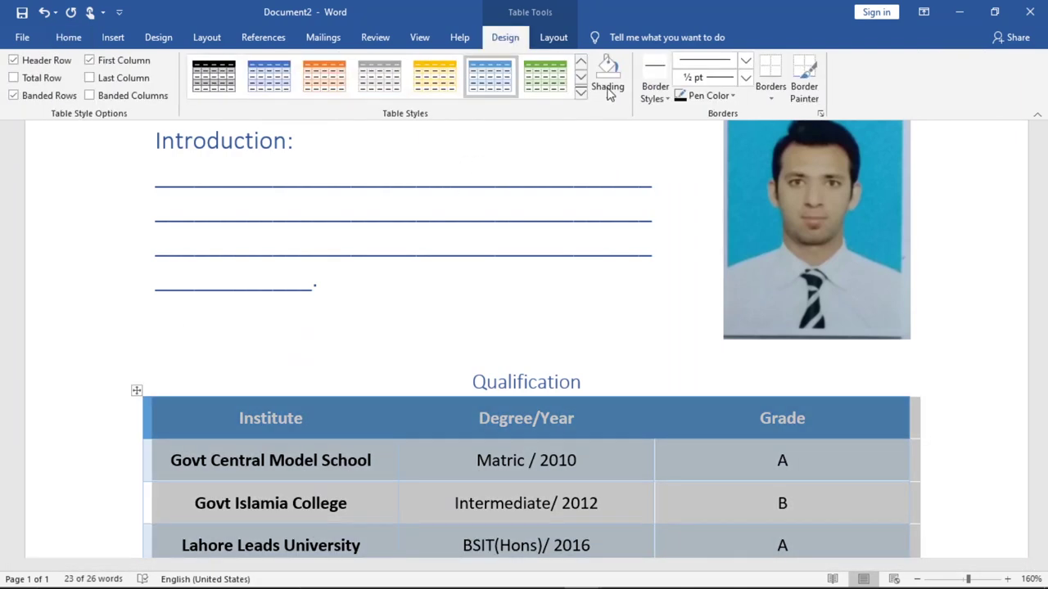
pyautogui.click(554, 38)
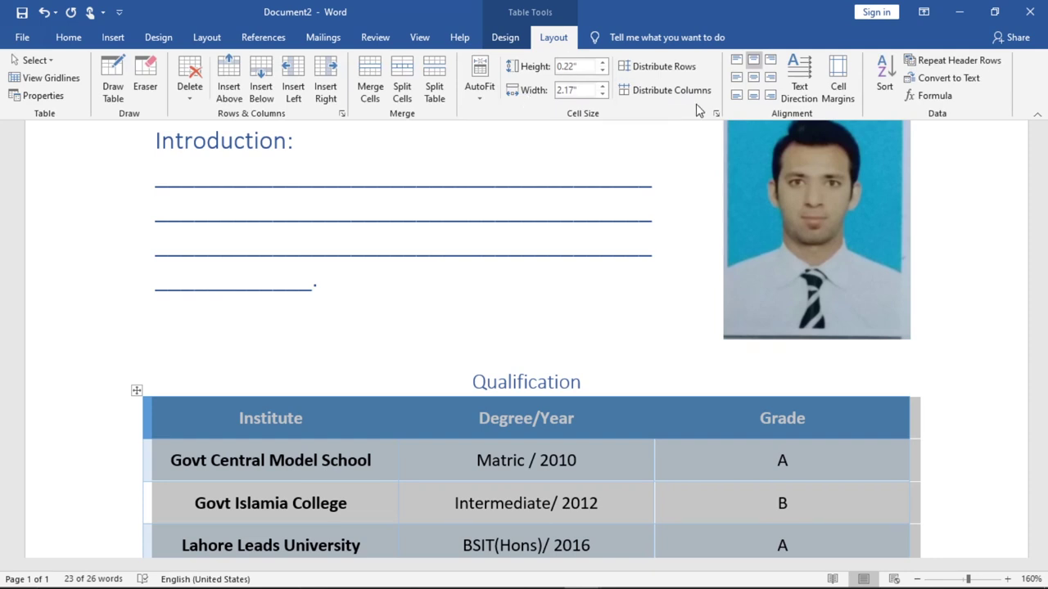
pyautogui.click(483, 98)
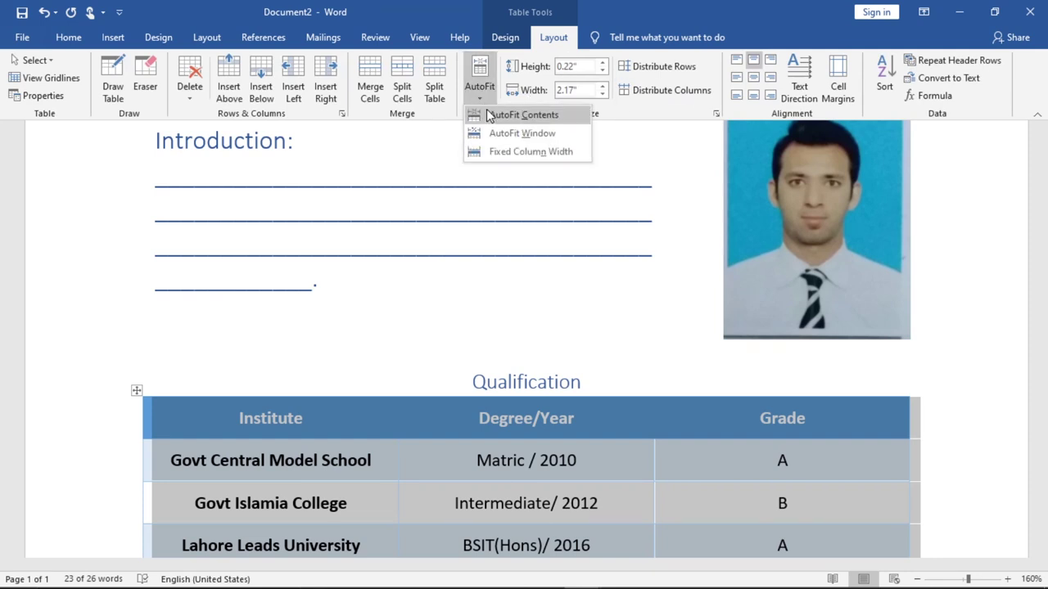
pyautogui.click(489, 115)
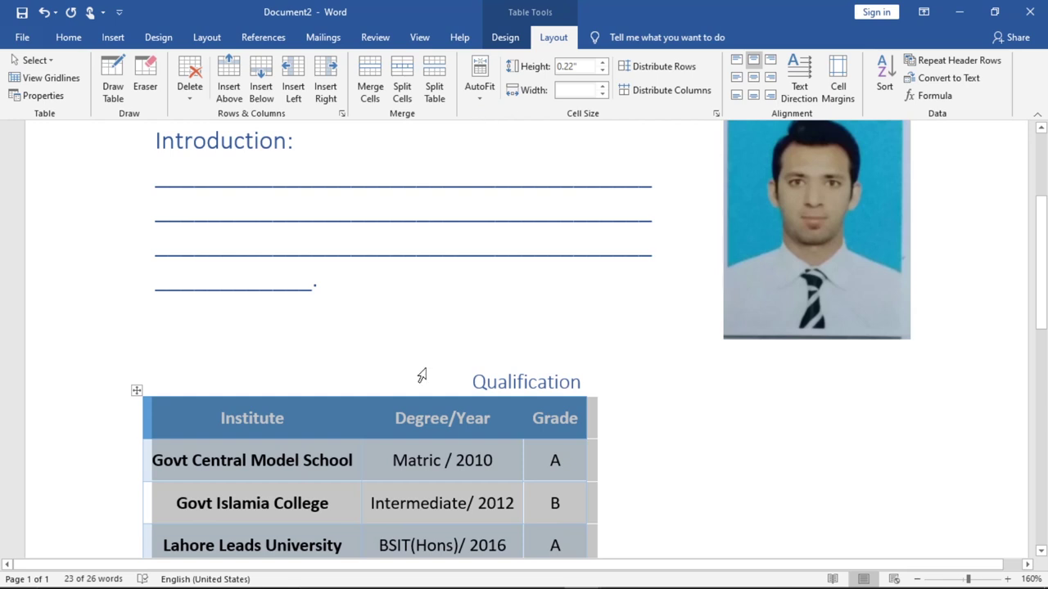
pyautogui.click(171, 424)
# Step: Center the Qualification table on the page and check its placement by zooming out and back in
pyautogui.click(136, 392)
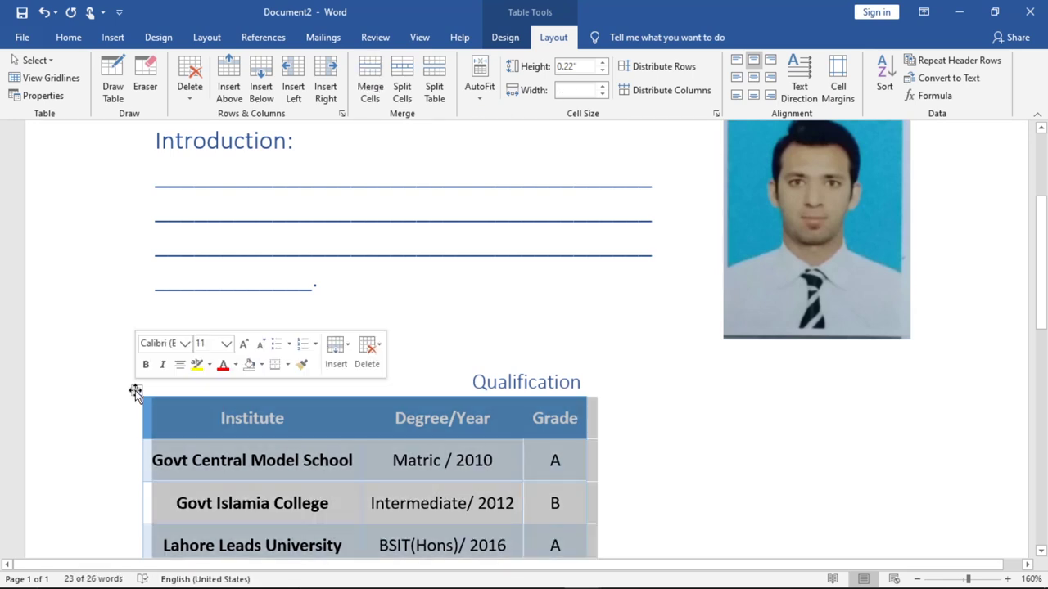
pyautogui.hotkey('ctrl', 'e')
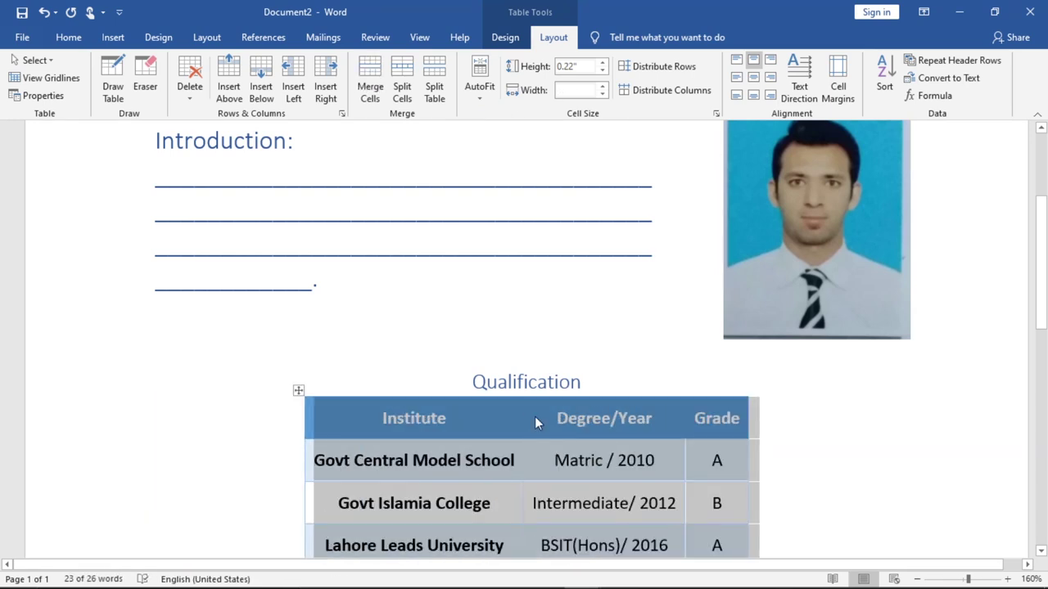
pyautogui.click(852, 381)
pyautogui.moveTo(1043, 303); pyautogui.dragTo(1042, 357)
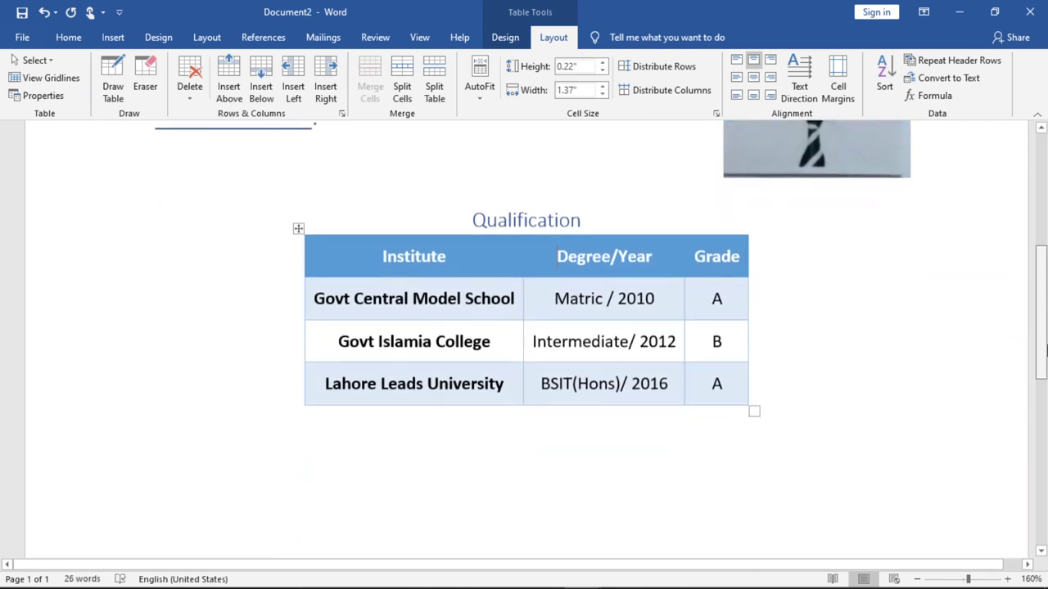
pyautogui.click(918, 579)
pyautogui.click(917, 579)
pyautogui.click(918, 579)
pyautogui.click(918, 579)
pyautogui.click(918, 579)
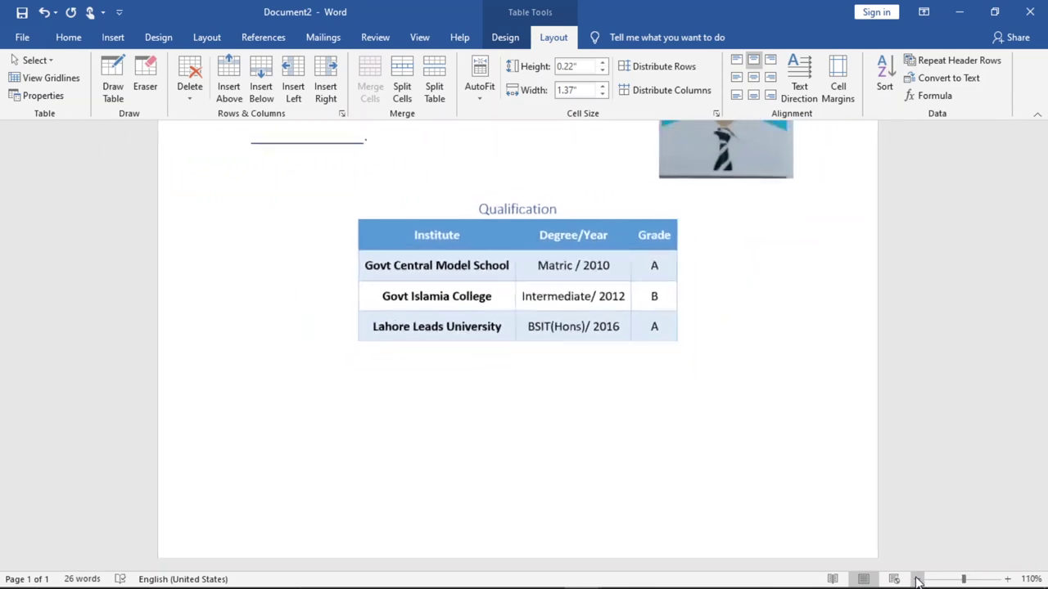
pyautogui.click(917, 578)
pyautogui.click(917, 579)
pyautogui.click(917, 578)
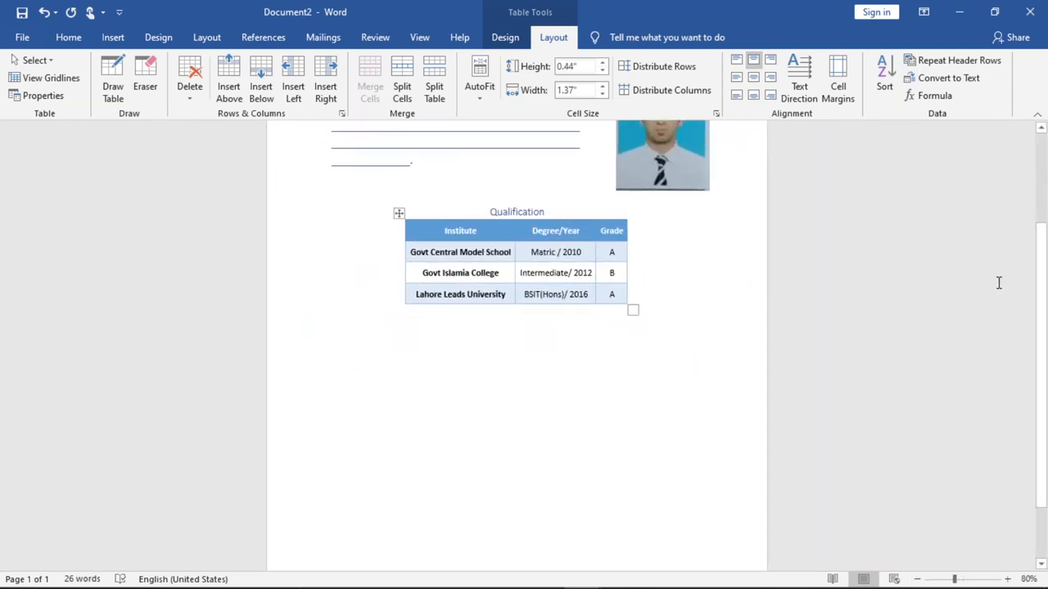
pyautogui.click(1007, 579)
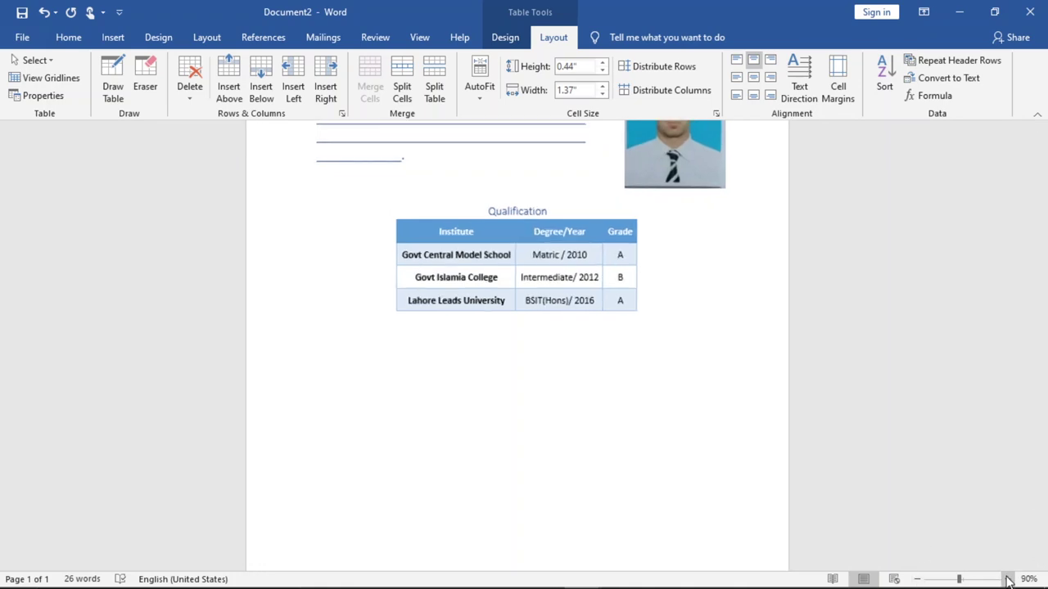
pyautogui.click(1008, 578)
pyautogui.click(1008, 578)
pyautogui.click(1007, 578)
pyautogui.click(1007, 579)
pyautogui.click(1008, 579)
pyautogui.click(1007, 579)
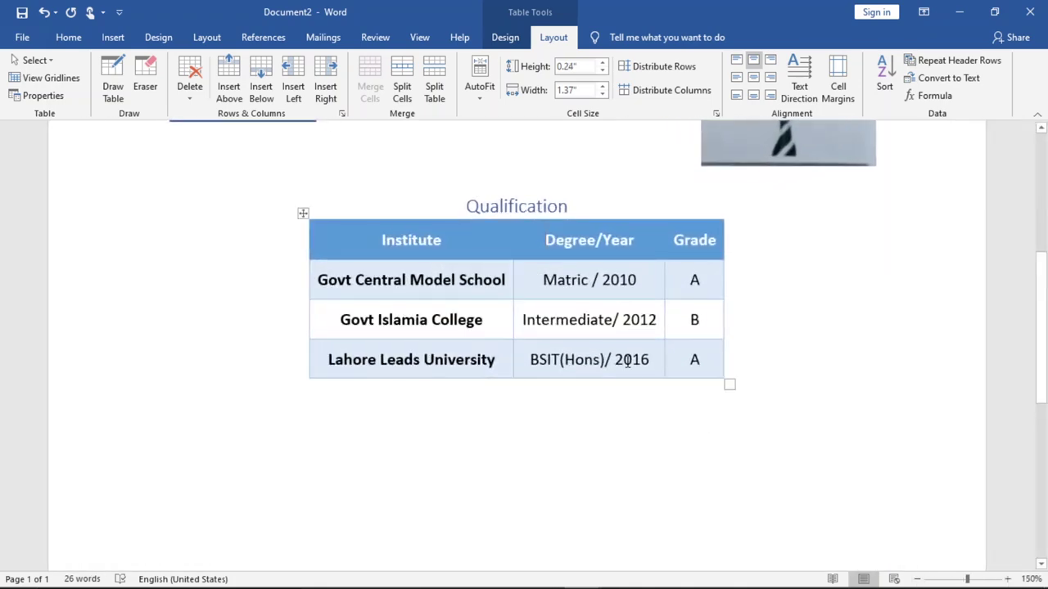
# Step: Stretch the table across the full page width with AutoFit Window
pyautogui.hotkey('alt', 'j')
pyautogui.press('l')
pyautogui.press('k')
pyautogui.press('t')
pyautogui.hotkey('alt', 'j')
pyautogui.press('l')
pyautogui.press('f')
pyautogui.press('w')
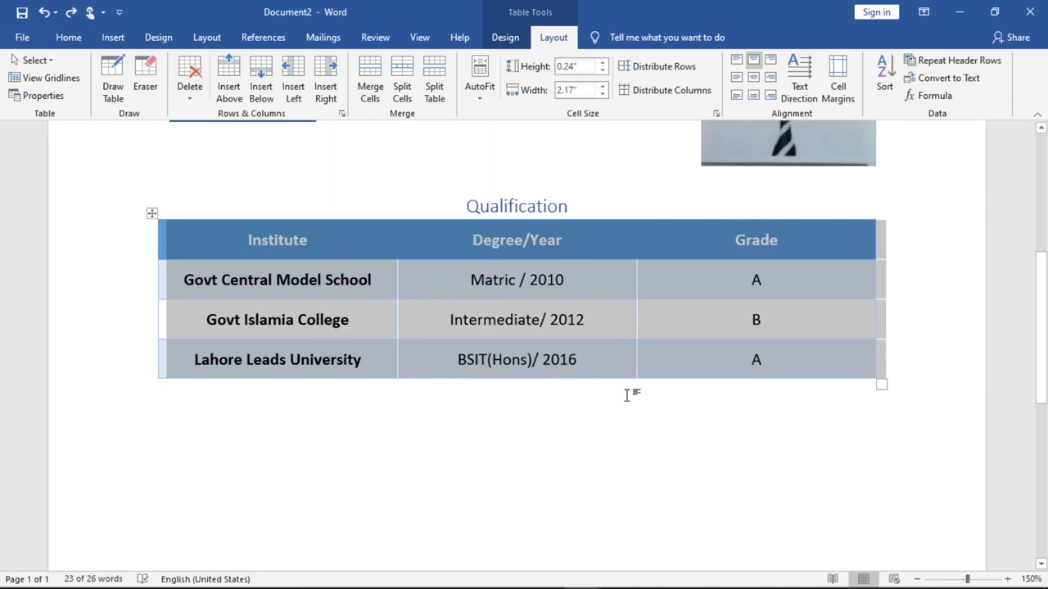
pyautogui.click(629, 421)
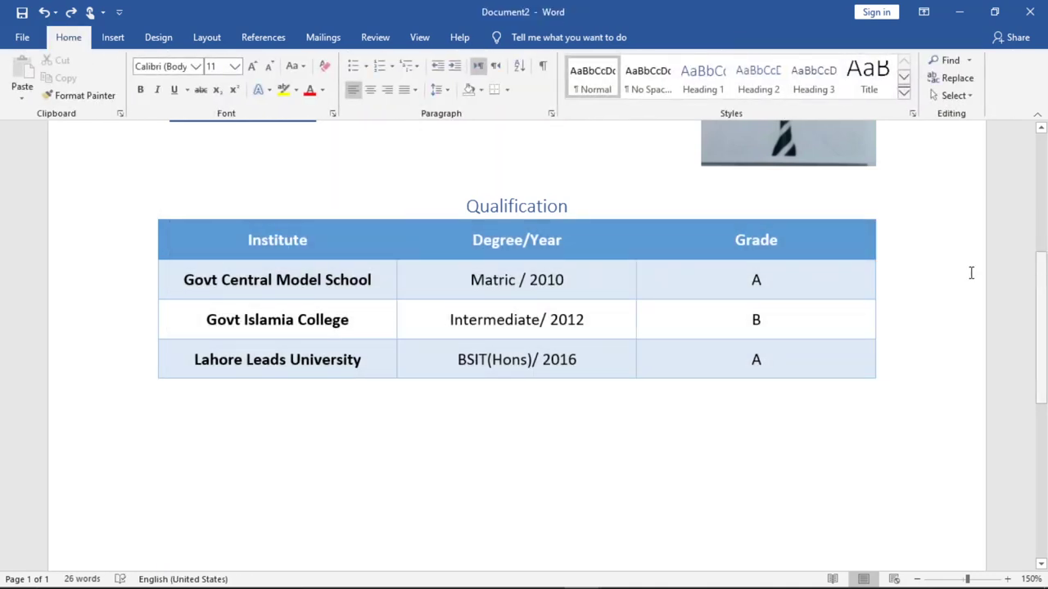
# Step: Enlarge the Qualification heading to 22 pt
pyautogui.moveTo(580, 204); pyautogui.dragTo(458, 209)
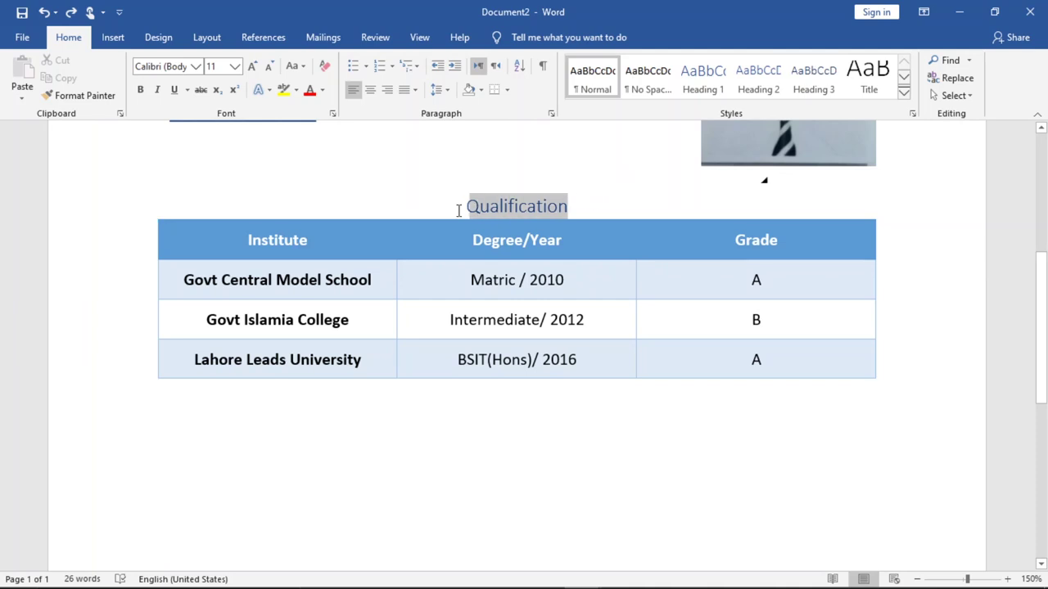
pyautogui.click(253, 66)
pyautogui.click(253, 66)
pyautogui.click(253, 66)
pyautogui.click(253, 67)
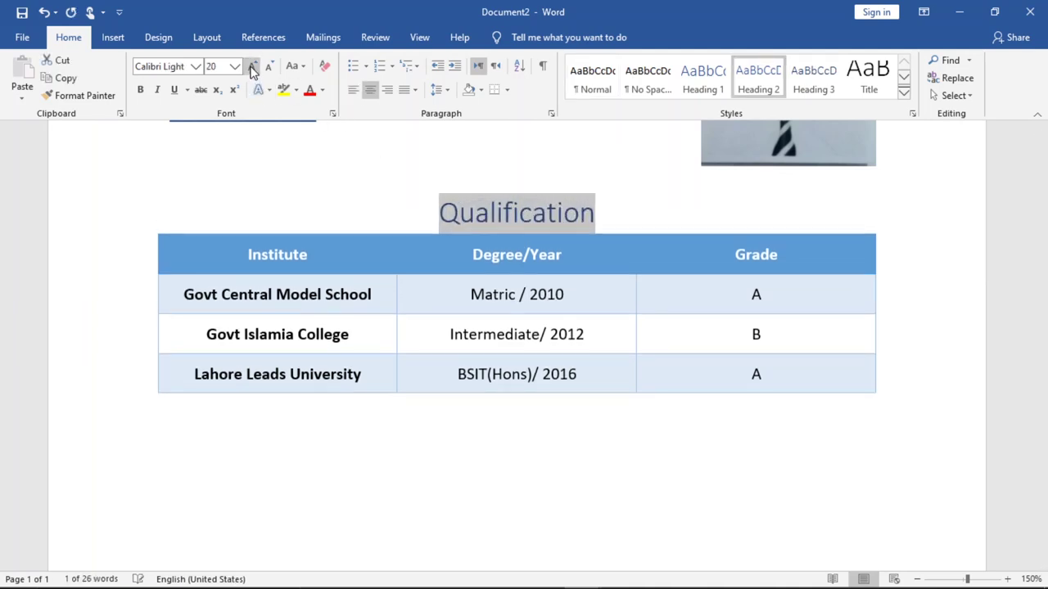
pyautogui.click(253, 66)
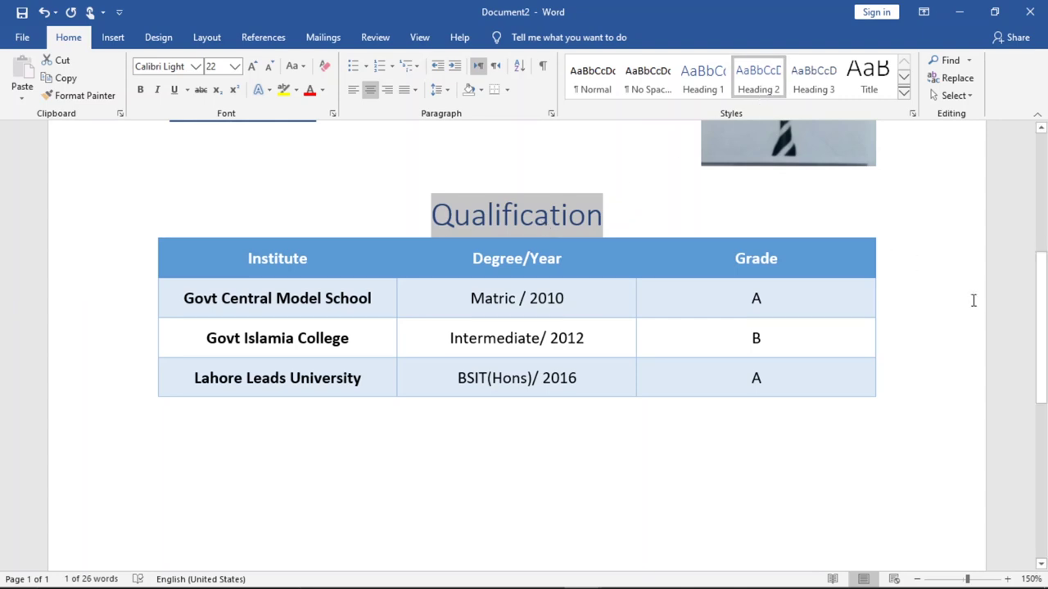
# Step: Enlarge the 'Introduction:' label in the text box to 26 pt
pyautogui.scroll(3, 984, 308)
pyautogui.scroll(2, 984, 308)
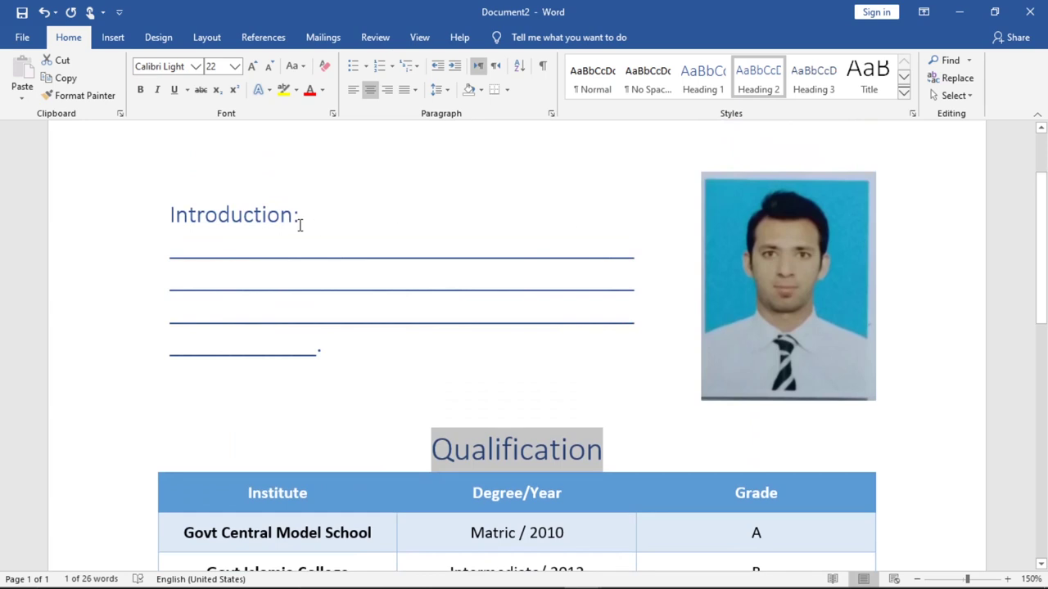
pyautogui.moveTo(303, 221); pyautogui.dragTo(158, 208)
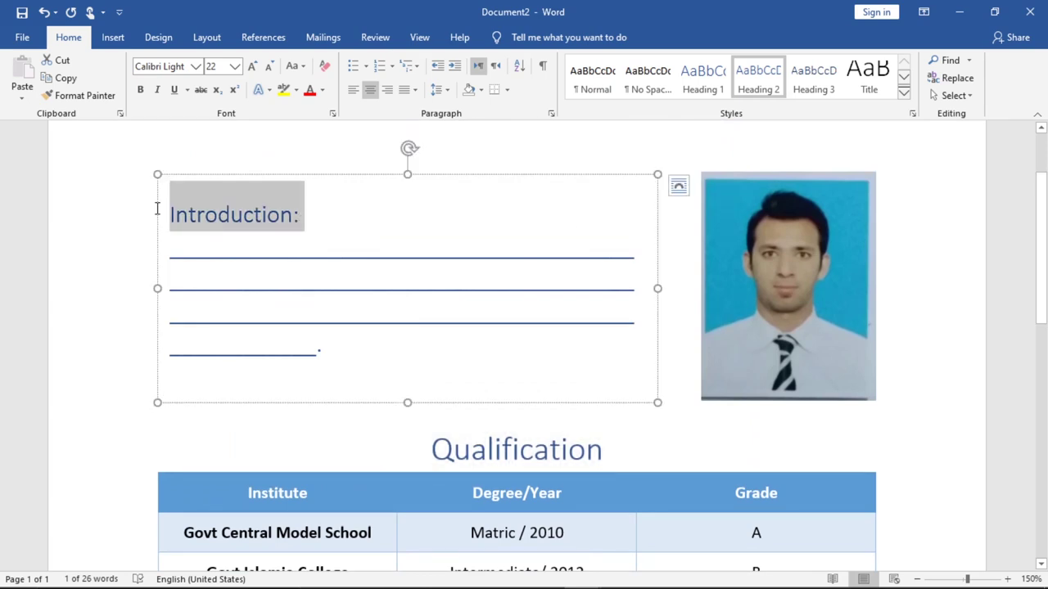
pyautogui.click(250, 66)
pyautogui.click(250, 66)
pyautogui.click(249, 66)
pyautogui.click(250, 66)
pyautogui.click(250, 66)
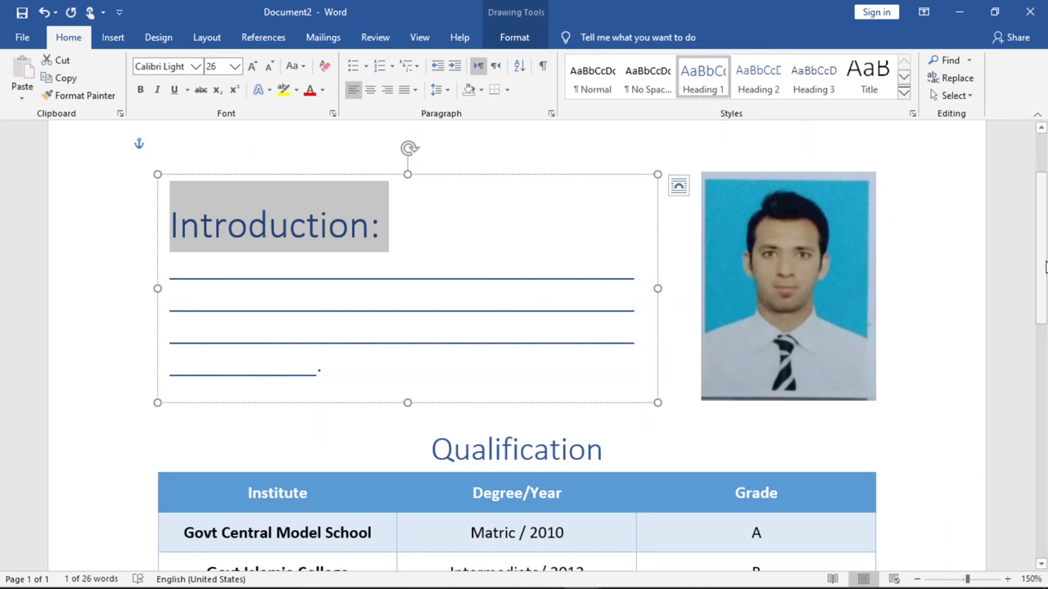
pyautogui.scroll(-5, 1045, 267)
pyautogui.click(620, 404)
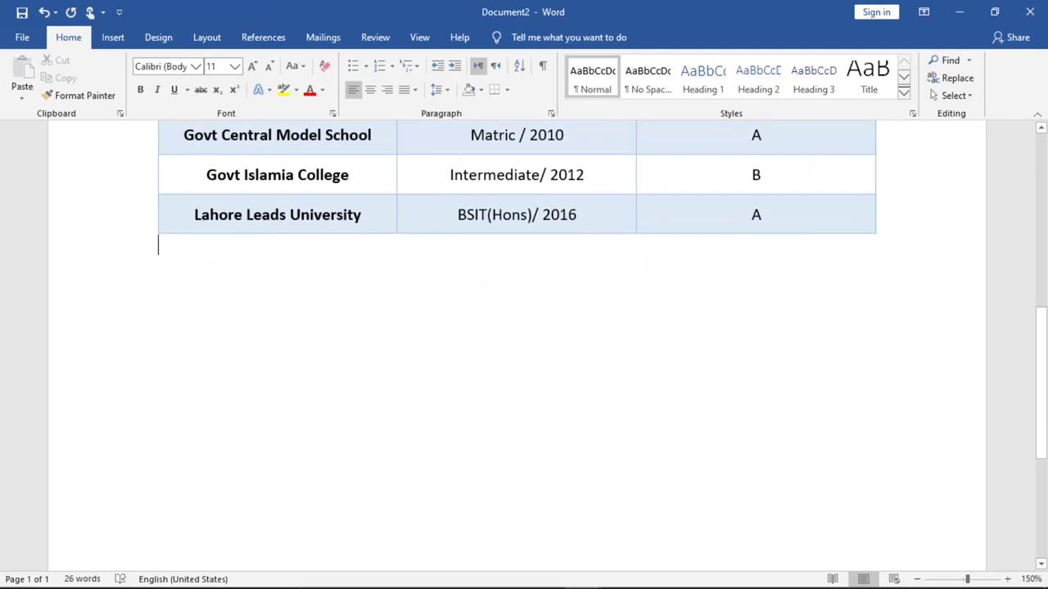
pyautogui.moveTo(581, 574)
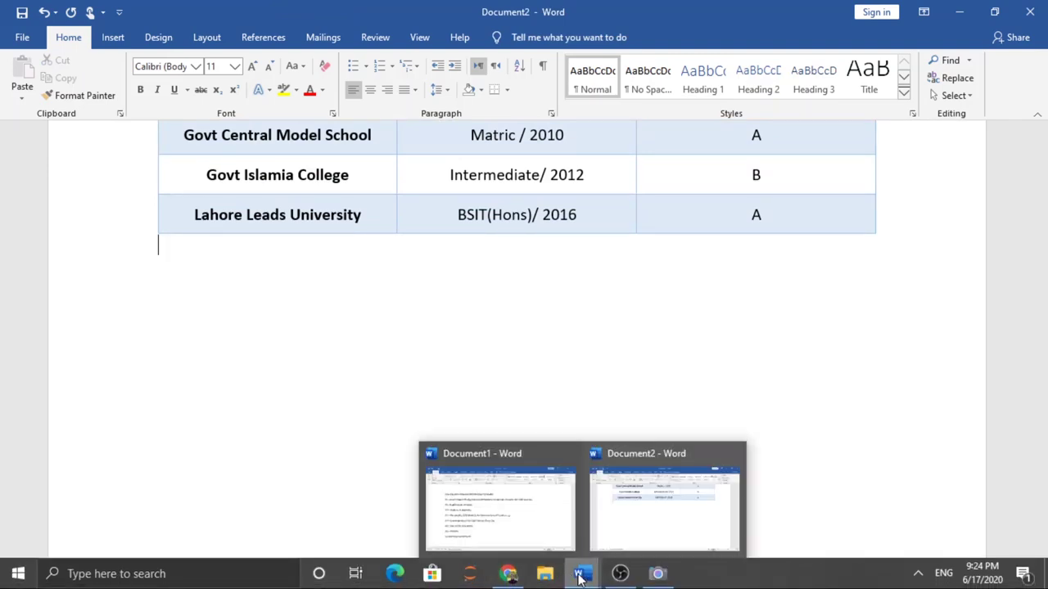
# Step: In the Document1 task list, append '(nested List)' to the Hobbies & Interests line, then return to the CV
pyautogui.click(540, 532)
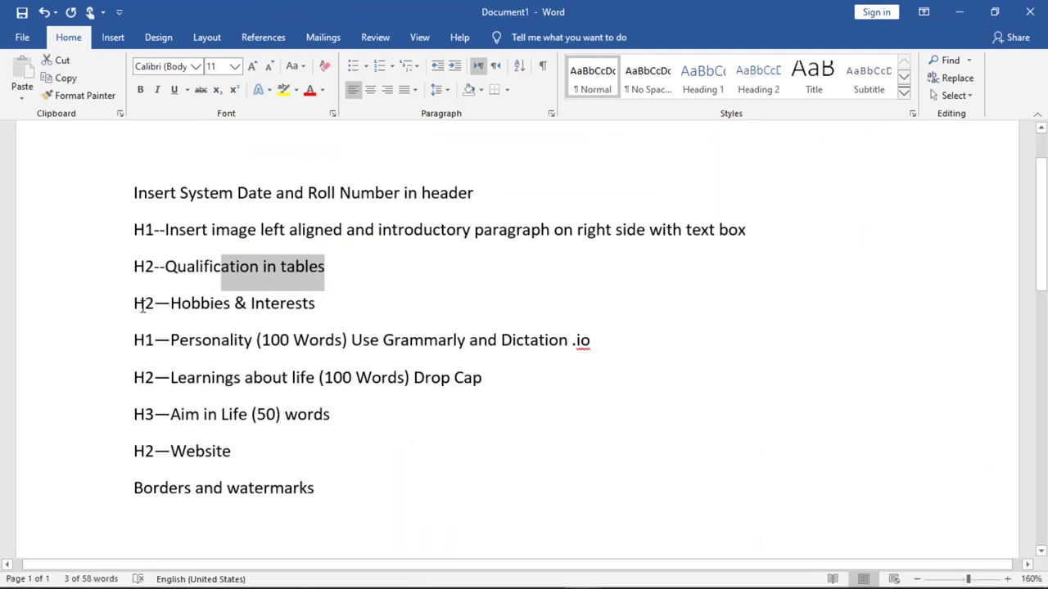
pyautogui.moveTo(135, 304); pyautogui.dragTo(171, 303)
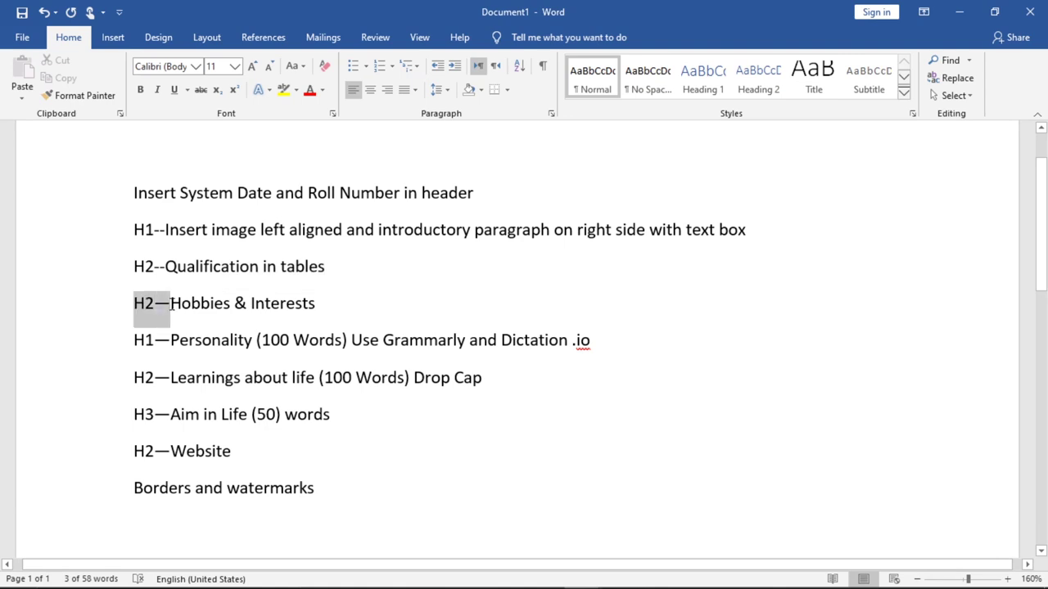
pyautogui.doubleClick(172, 304)
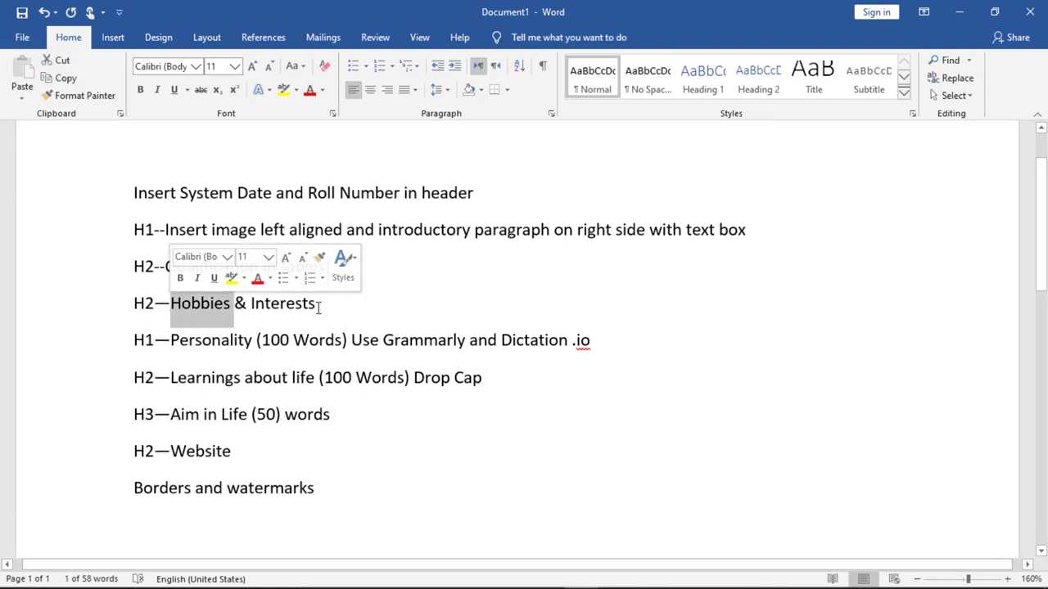
pyautogui.click(331, 307)
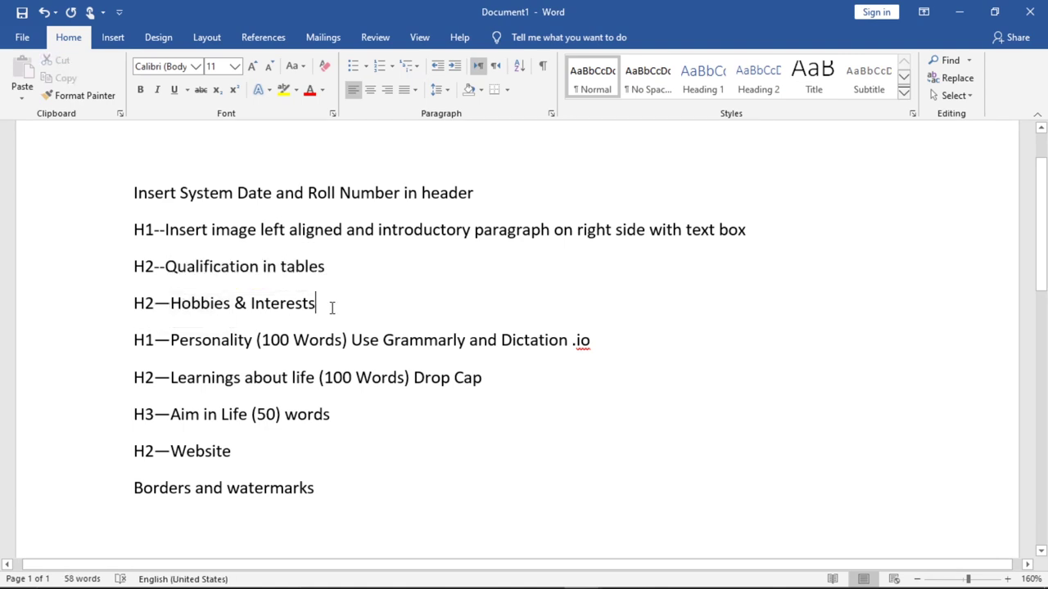
pyautogui.write(' (ne')
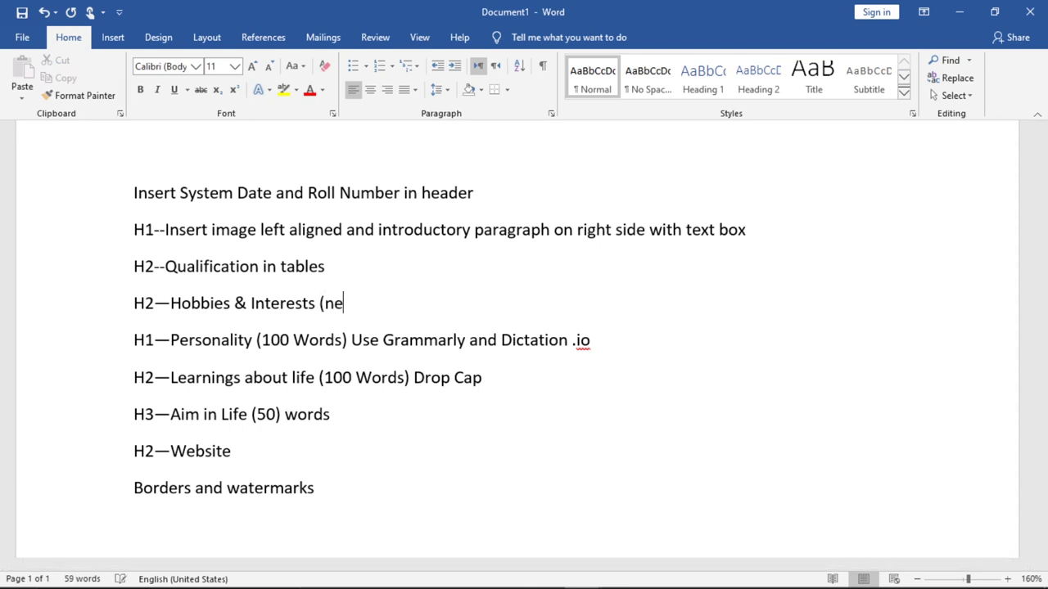
pyautogui.write('sted List')
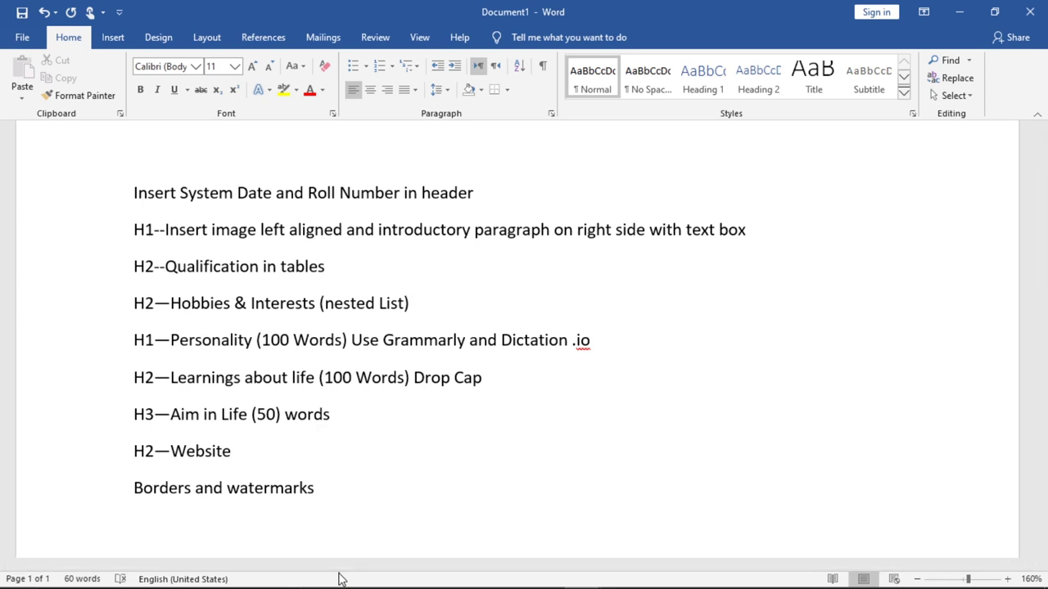
pyautogui.click(583, 574)
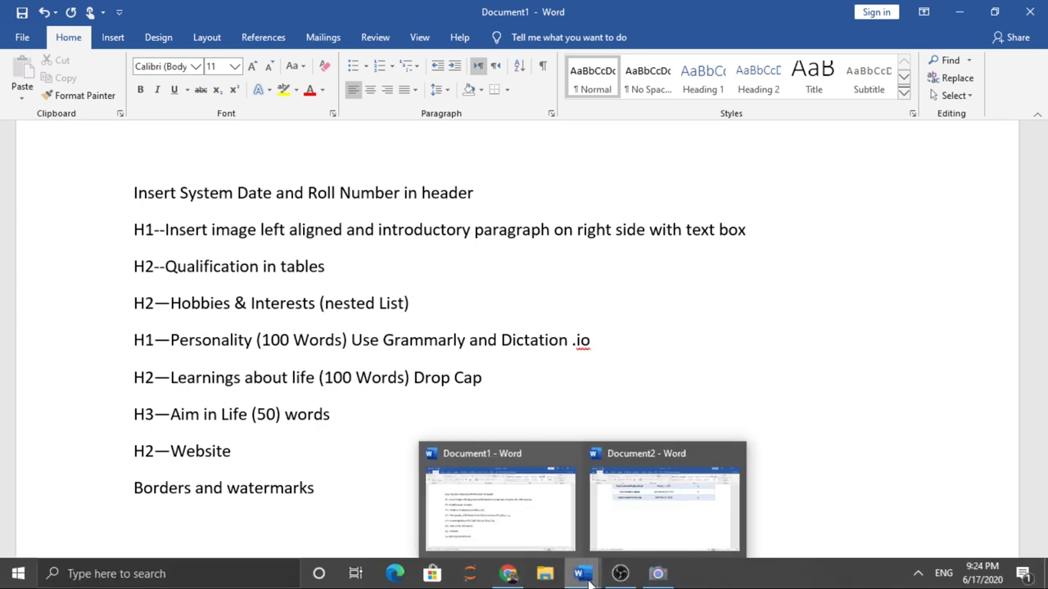
pyautogui.click(671, 522)
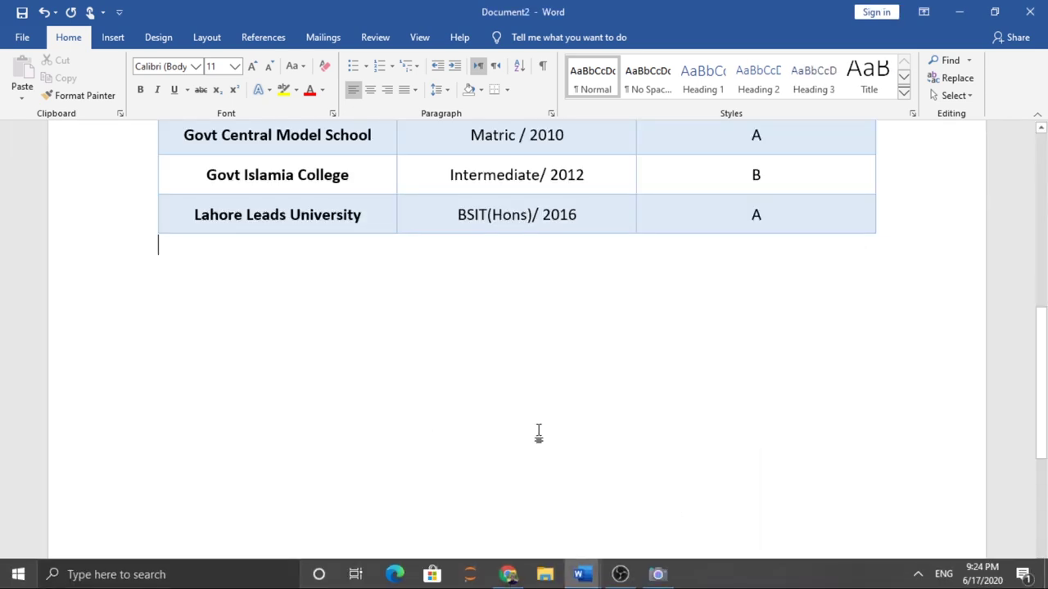
# Step: Add a centred 20 pt Heading 2 'Hobbies & Interests' below the Qualification table
pyautogui.press('Return')
pyautogui.write('Ho')
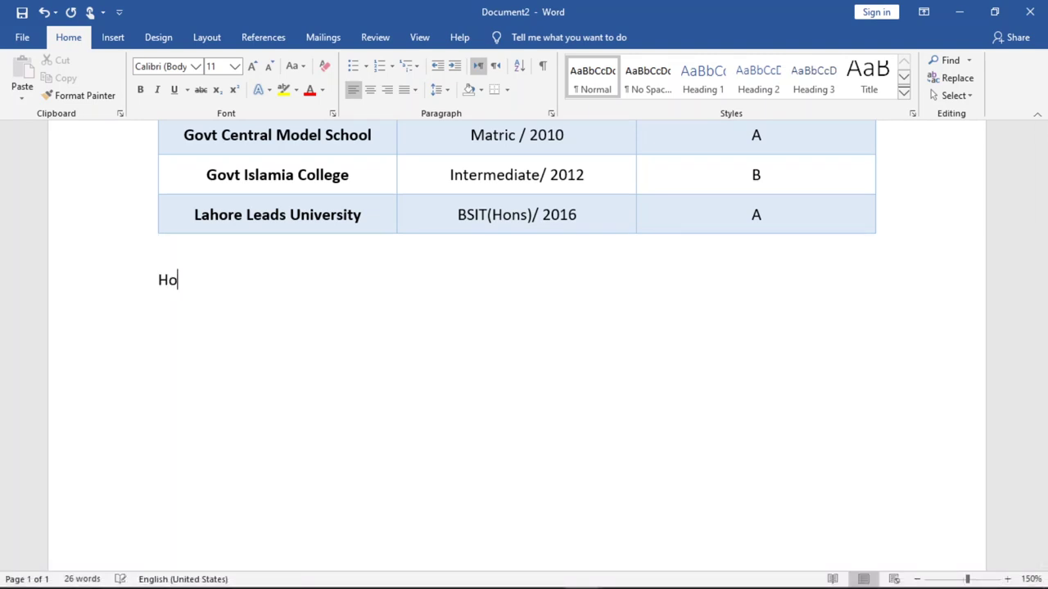
pyautogui.write('bbies & ')
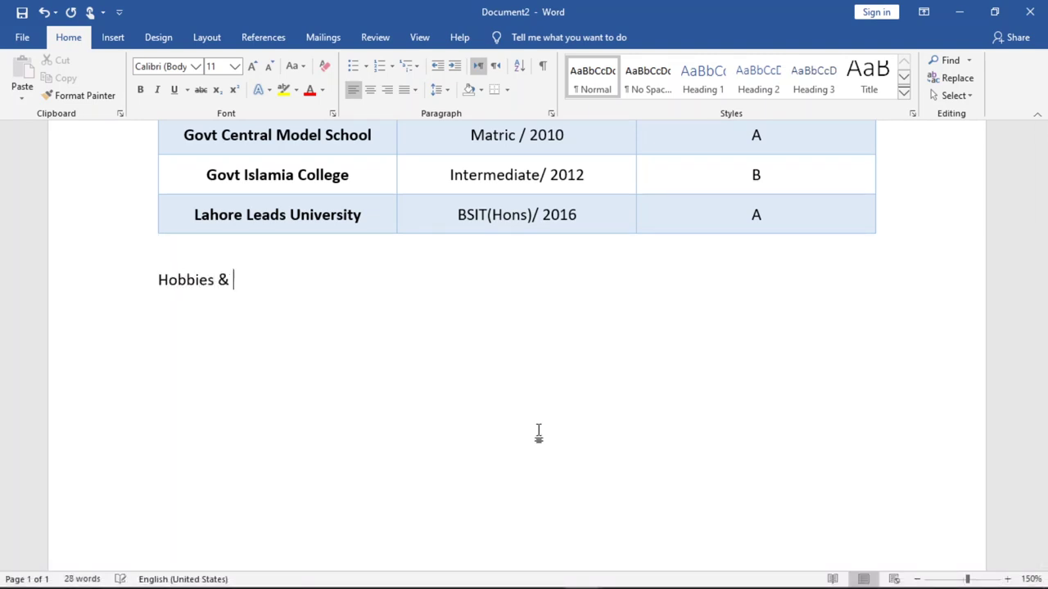
pyautogui.write('Interestsy')
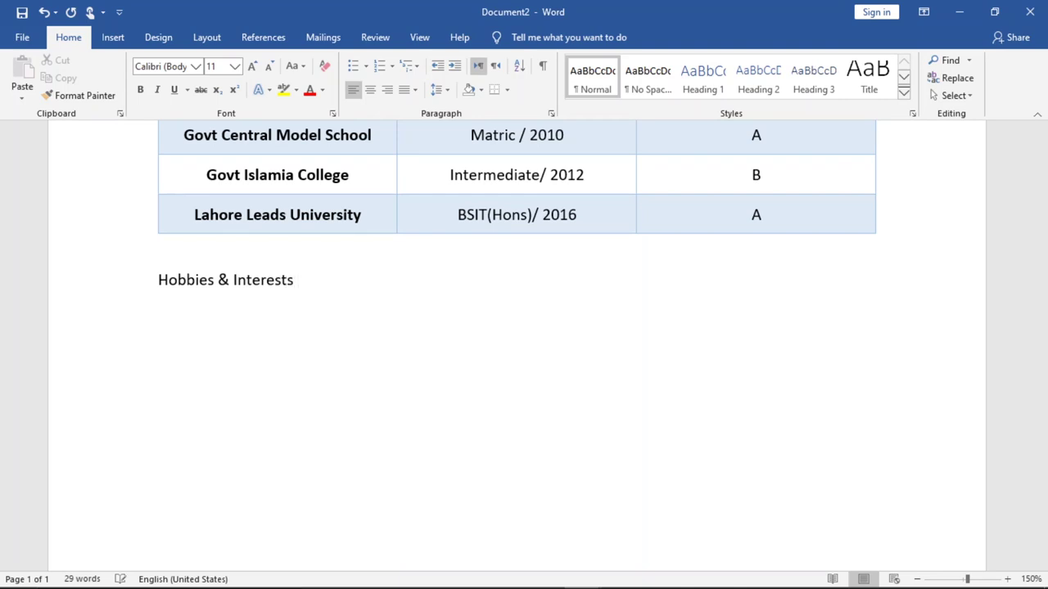
pyautogui.hotkey('shift', 'Home')
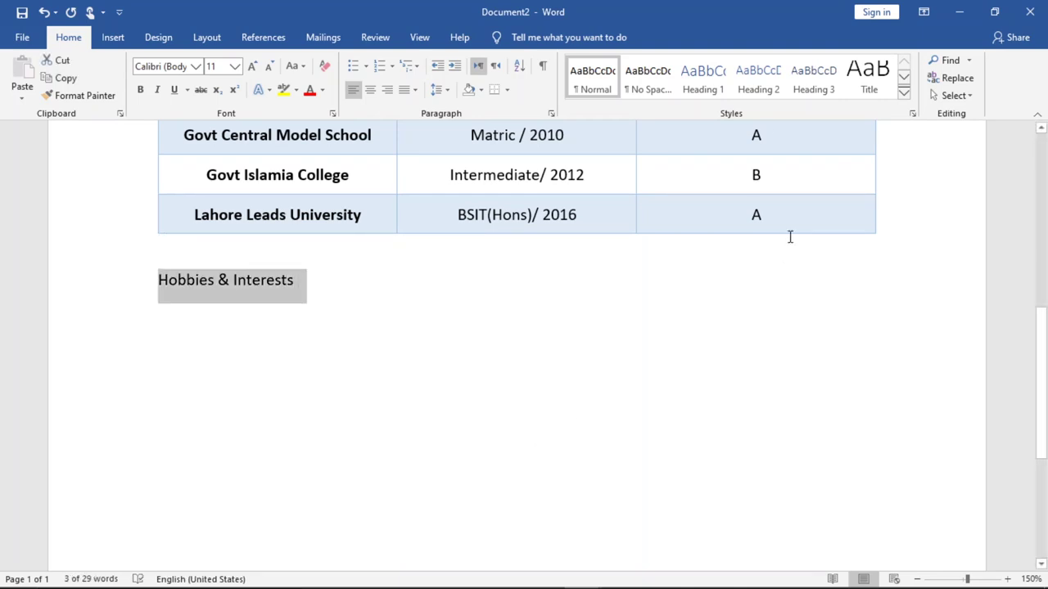
pyautogui.click(758, 89)
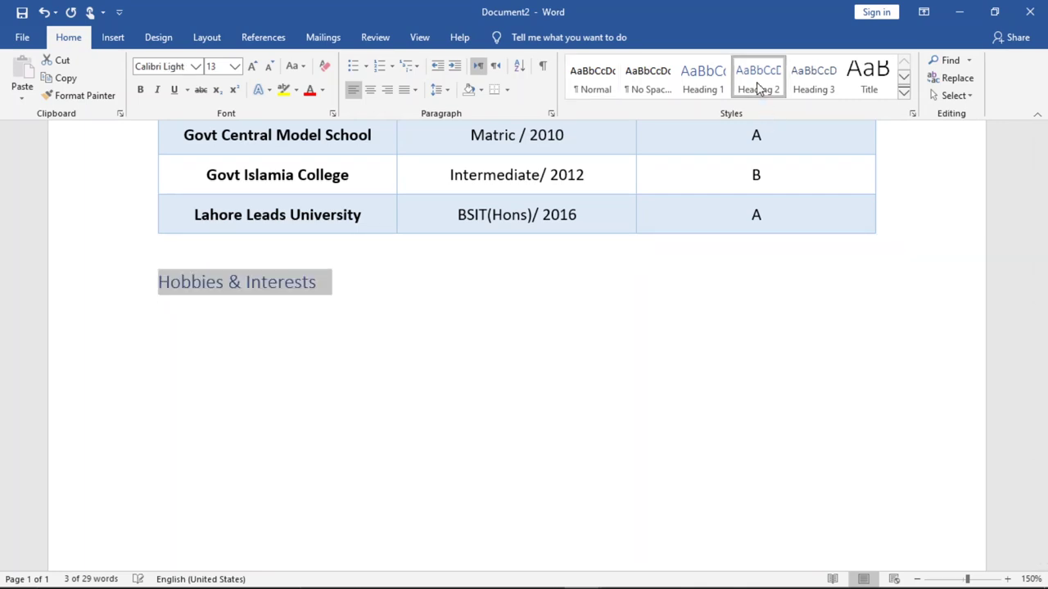
pyautogui.click(373, 92)
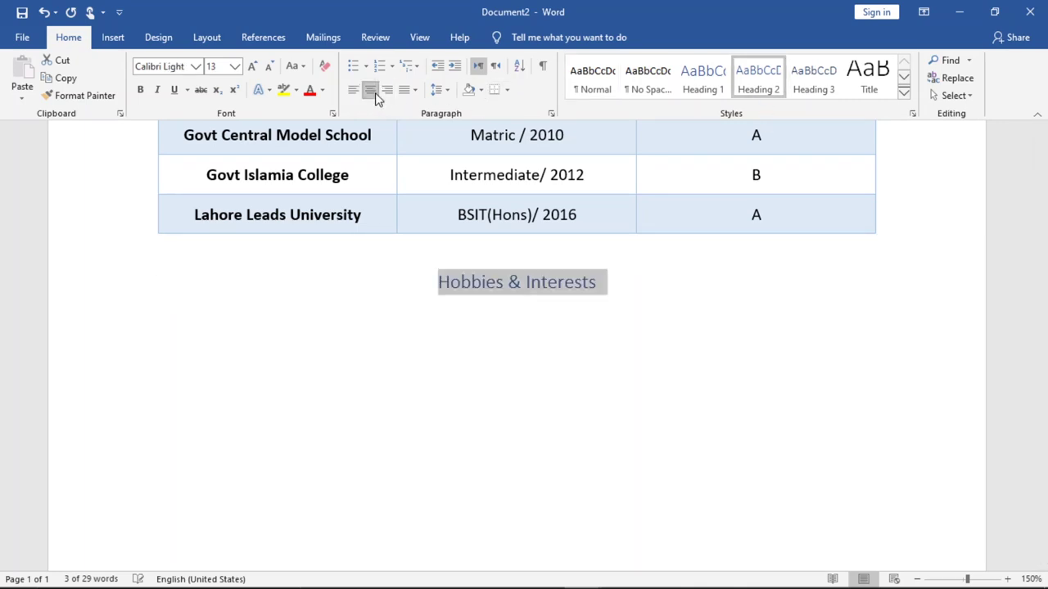
pyautogui.hotkey('ctrl', 'shift', '.')
pyautogui.hotkey('ctrl', 'shift', '.')
pyautogui.hotkey('ctrl', 'shift', '.')
pyautogui.hotkey('ctrl', 'shift', '.')
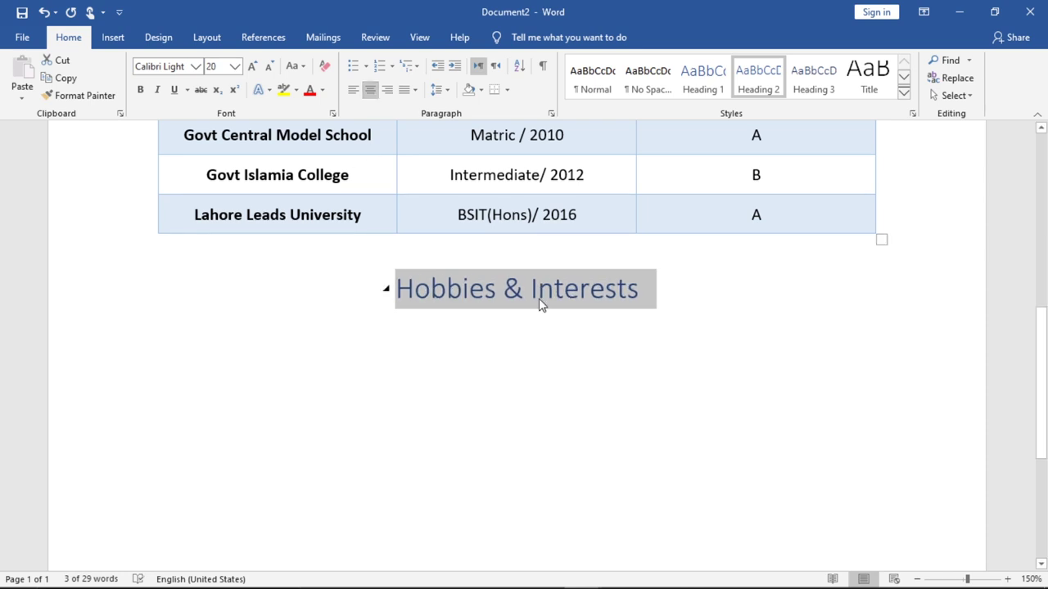
pyautogui.click(647, 300)
# Step: Start a numbered list under the heading by typing '1.' on a new line
pyautogui.press('Return')
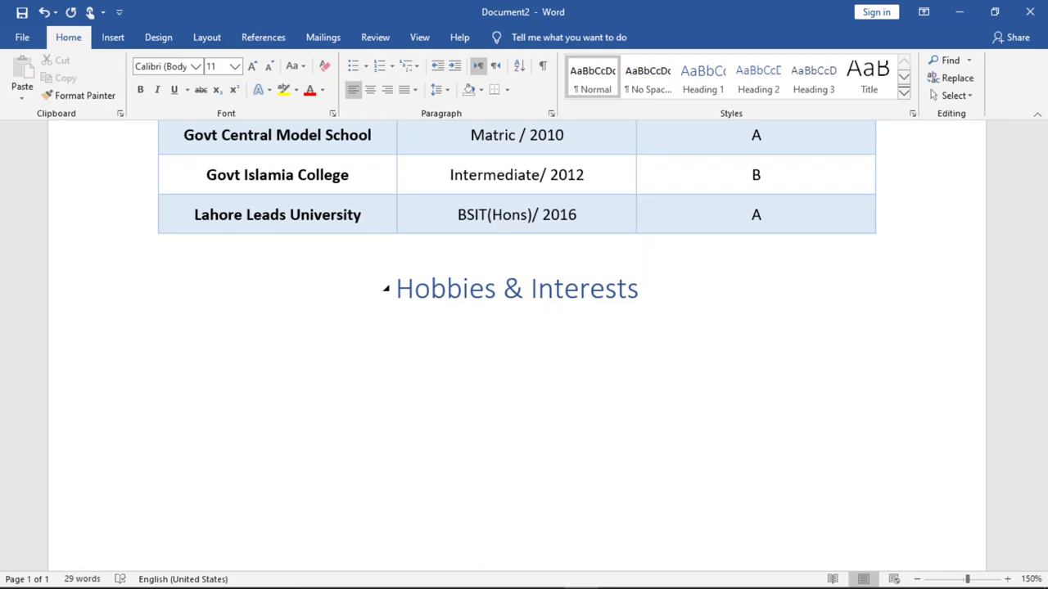
pyautogui.write('Ho')
pyautogui.write('bbie')
pyautogui.press('End')
pyautogui.press('BackSpace')
pyautogui.press('BackSpace')
pyautogui.press('BackSpace')
pyautogui.press('BackSpace')
pyautogui.press('BackSpace')
pyautogui.press('BackSpace')
pyautogui.write('1.')
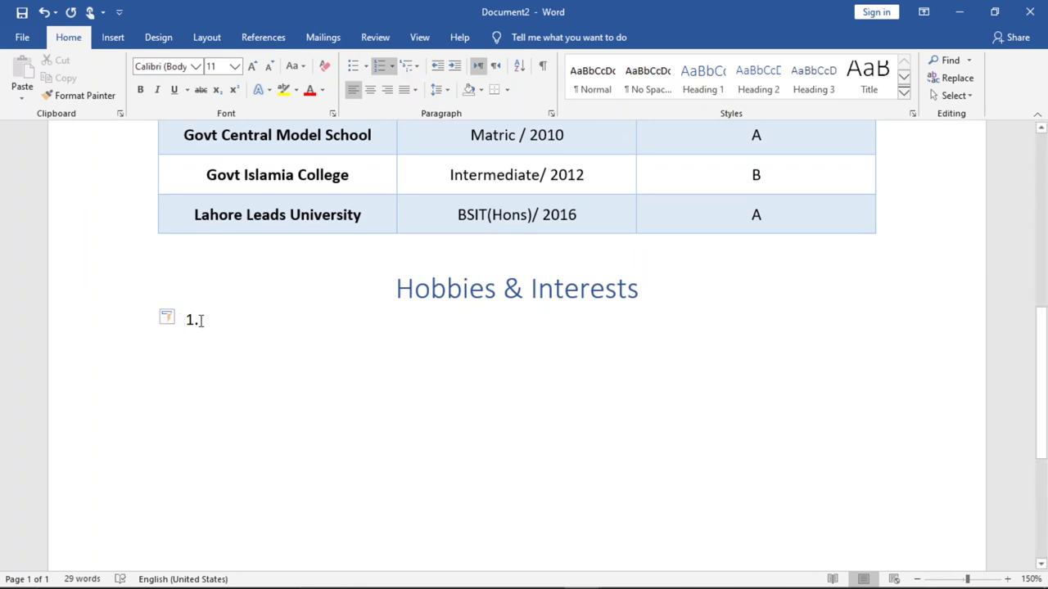
# Step: Make 'Hobbies' list item 1 and add an indented sub-item a. beneath it
pyautogui.write('Hobbies')
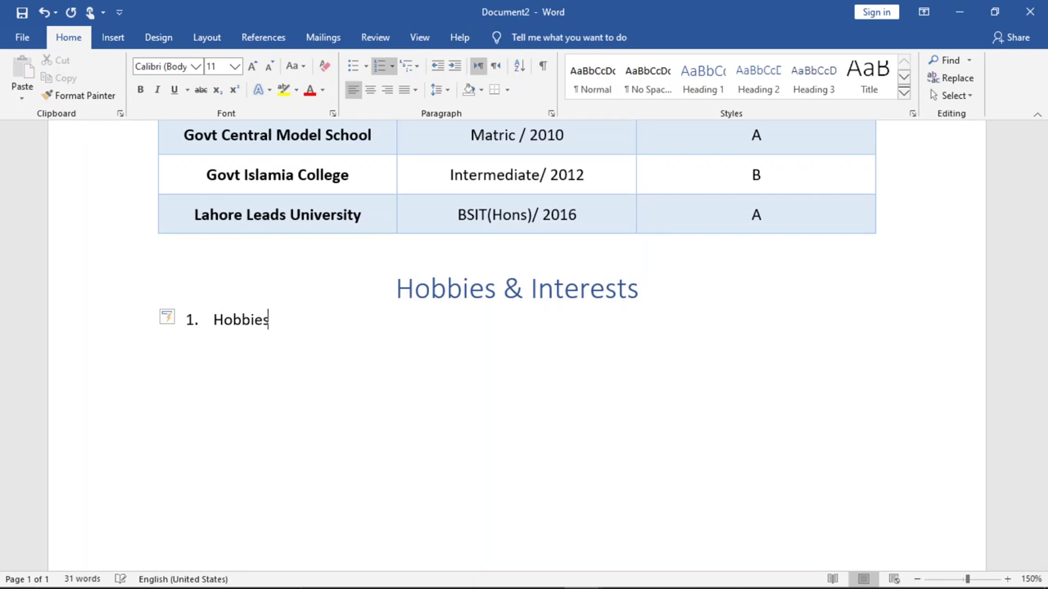
pyautogui.press('BackSpace')
pyautogui.press('BackSpace')
pyautogui.press('BackSpace')
pyautogui.press('BackSpace')
pyautogui.press('BackSpace')
pyautogui.press('BackSpace')
pyautogui.write('hob')
pyautogui.write('bi')
pyautogui.press('BackSpace')
pyautogui.press('BackSpace')
pyautogui.press('BackSpace')
pyautogui.press('BackSpace')
pyautogui.press('BackSpace')
pyautogui.press('BackSpace')
pyautogui.write('H')
pyautogui.write('obbies')
pyautogui.press('Return')
pyautogui.press('Tab')
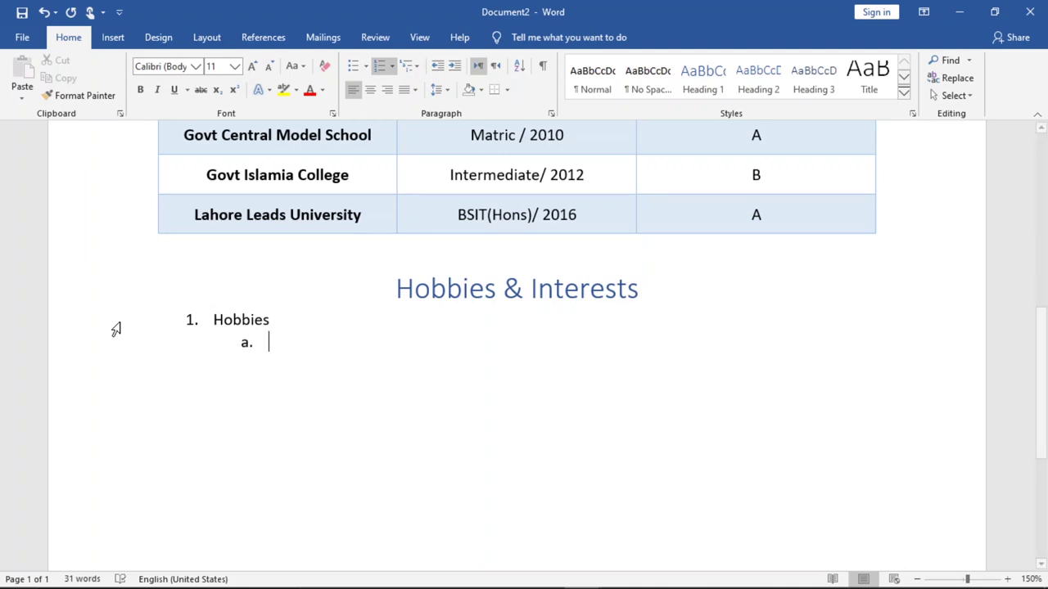
# Step: Fill the lettered sub-items with Drawing, Chess and Social Media
pyautogui.click(191, 320)
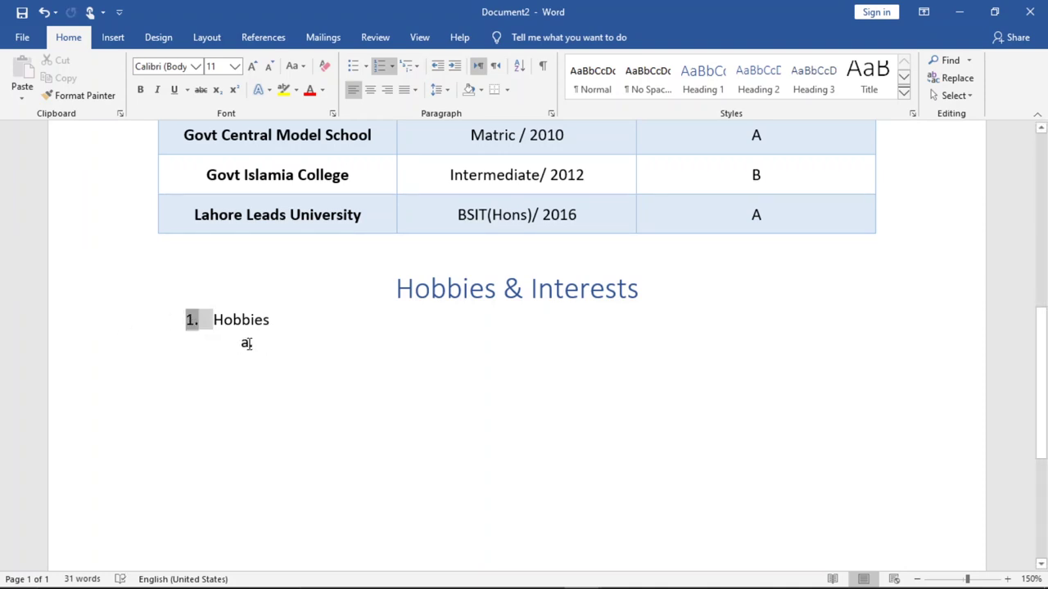
pyautogui.click(248, 343)
pyautogui.click(263, 345)
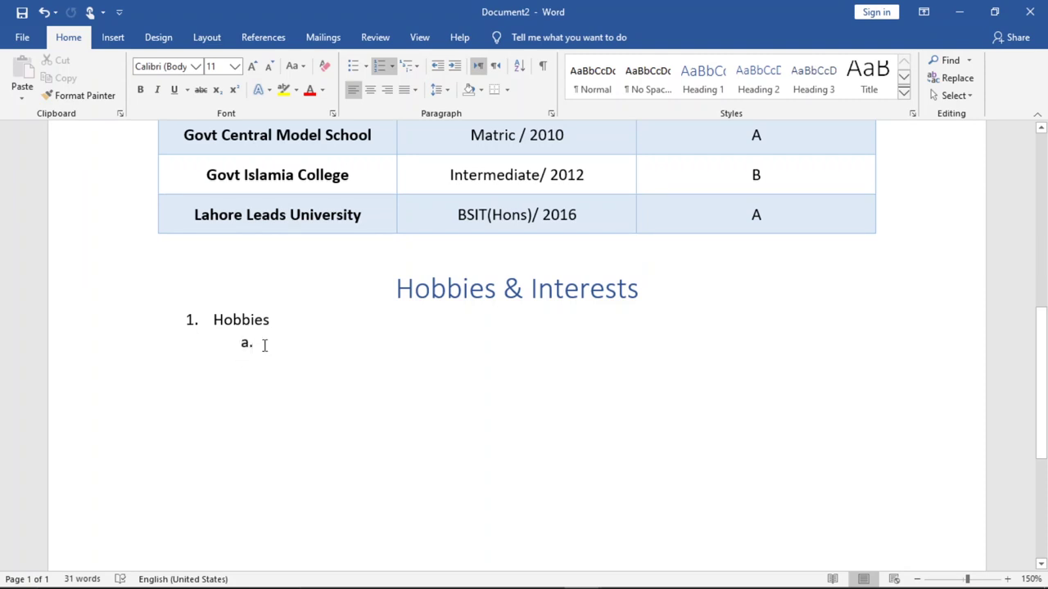
pyautogui.write('Drawing')
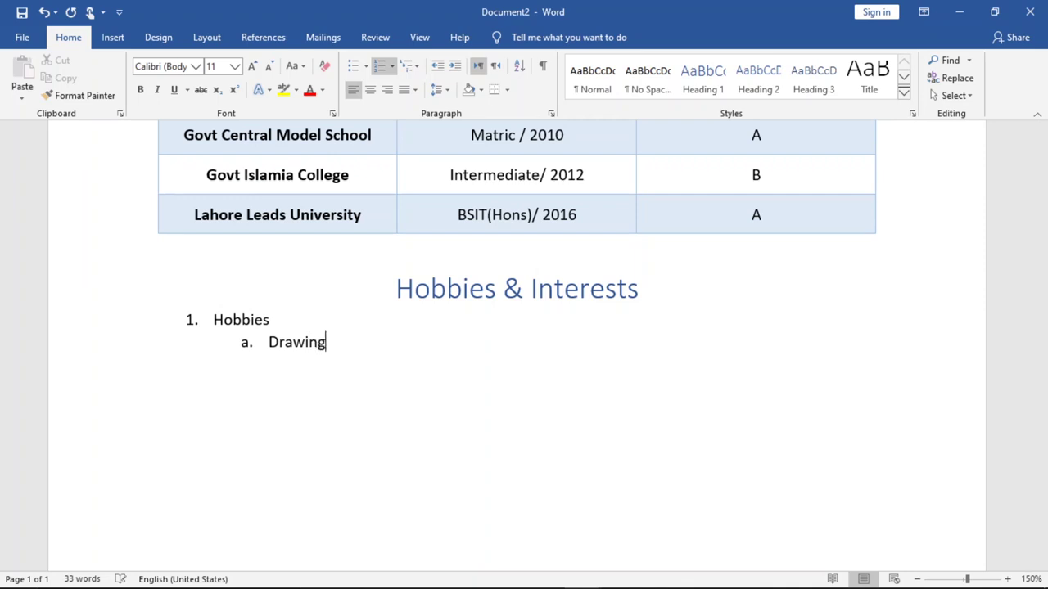
pyautogui.press('Return')
pyautogui.write('Chess')
pyautogui.press('Return')
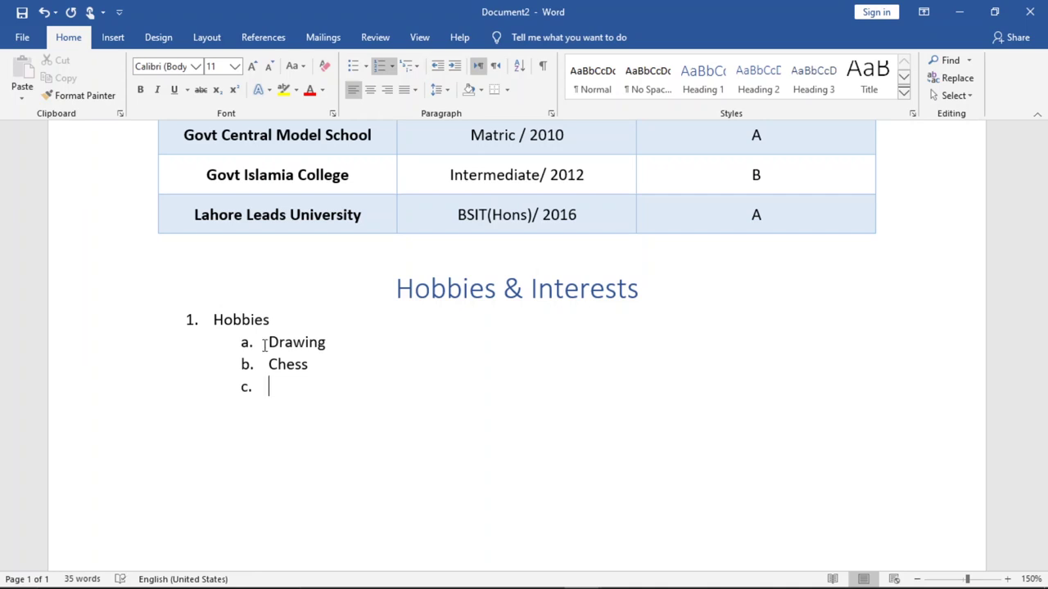
pyautogui.write('Socia')
pyautogui.write('l Media')
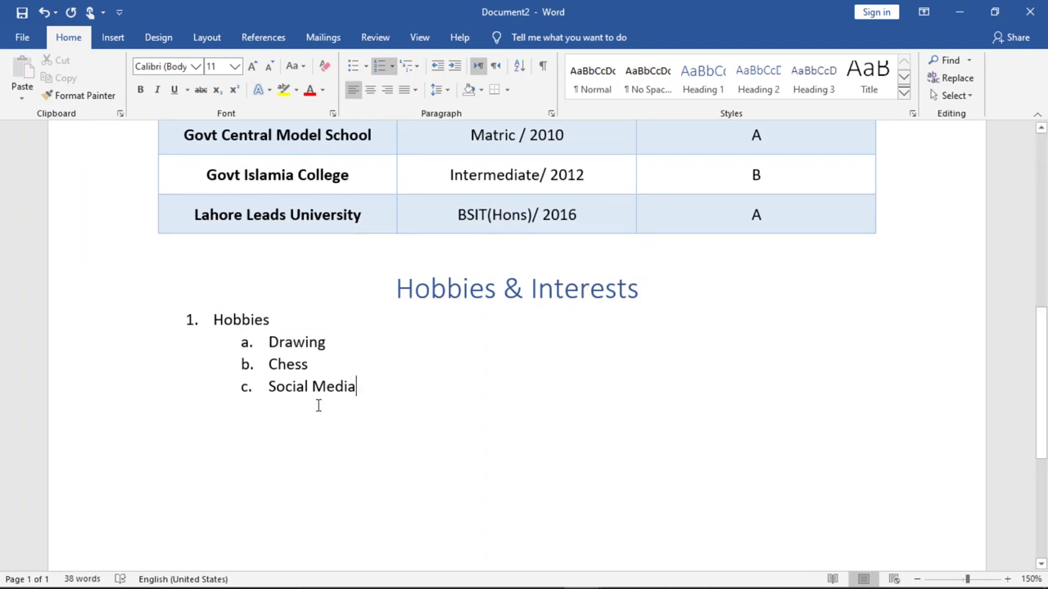
# Step: Add an empty item after Social Media and demote it to the third level i
pyautogui.press('Return')
pyautogui.write('in')
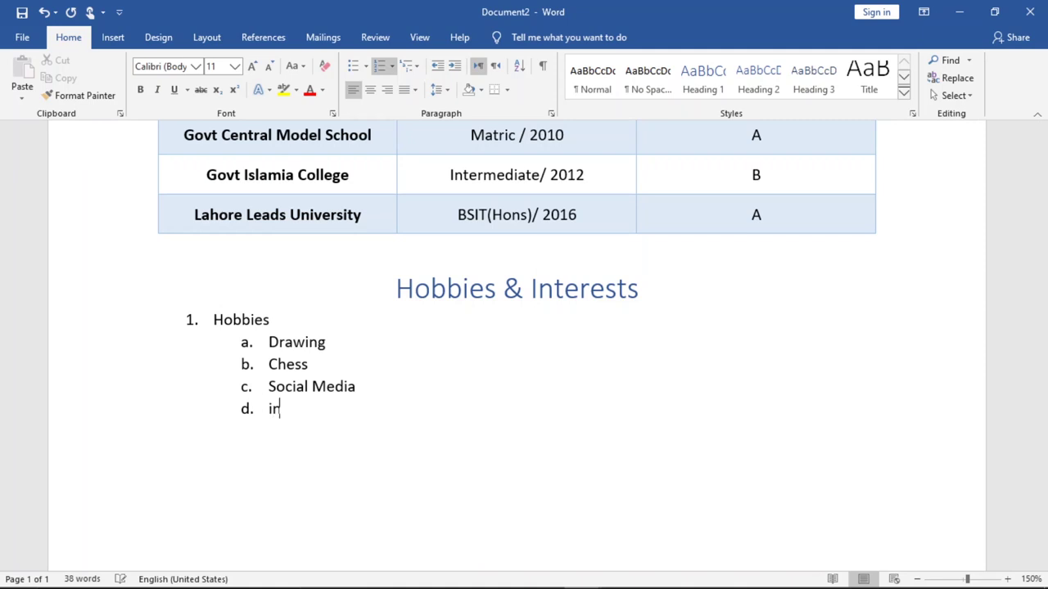
pyautogui.write('terest')
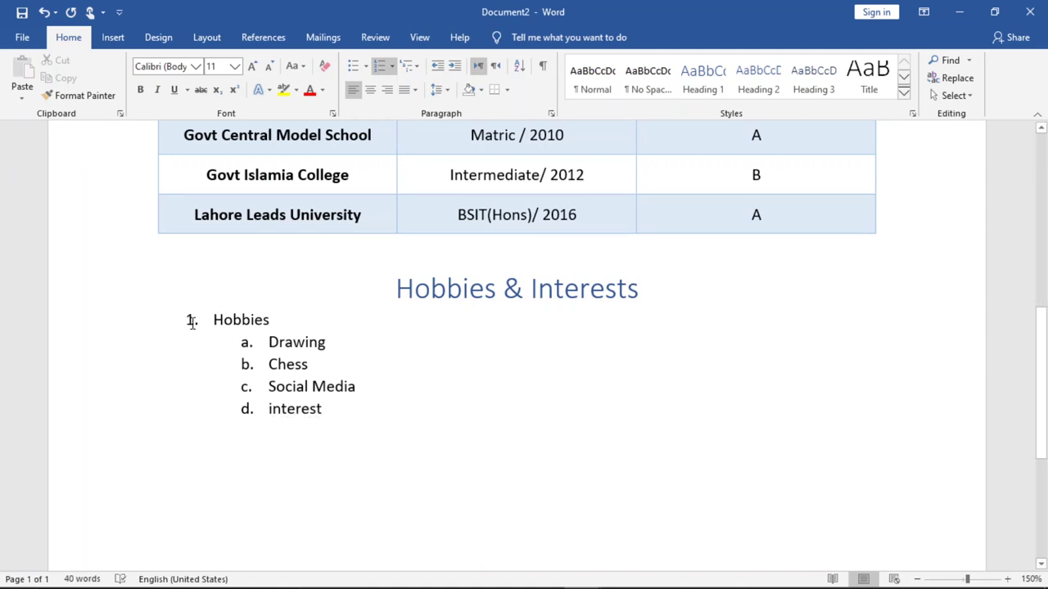
pyautogui.press('BackSpace')
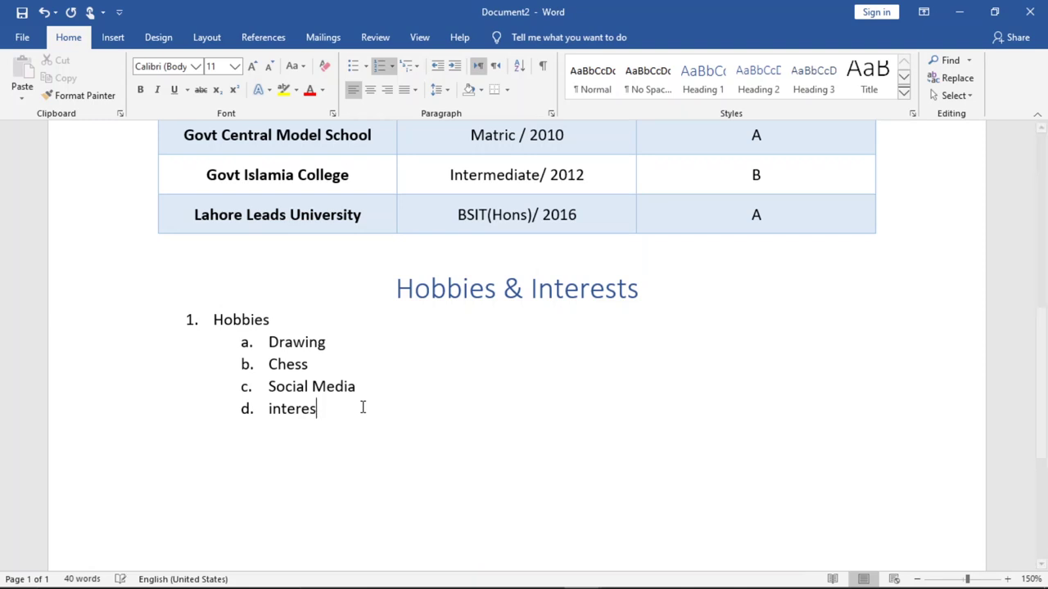
pyautogui.press('BackSpace')
pyautogui.press('BackSpace')
pyautogui.press('BackSpace')
pyautogui.press('BackSpace')
pyautogui.press('BackSpace')
pyautogui.press('BackSpace')
pyautogui.press('BackSpace')
pyautogui.press('BackSpace')
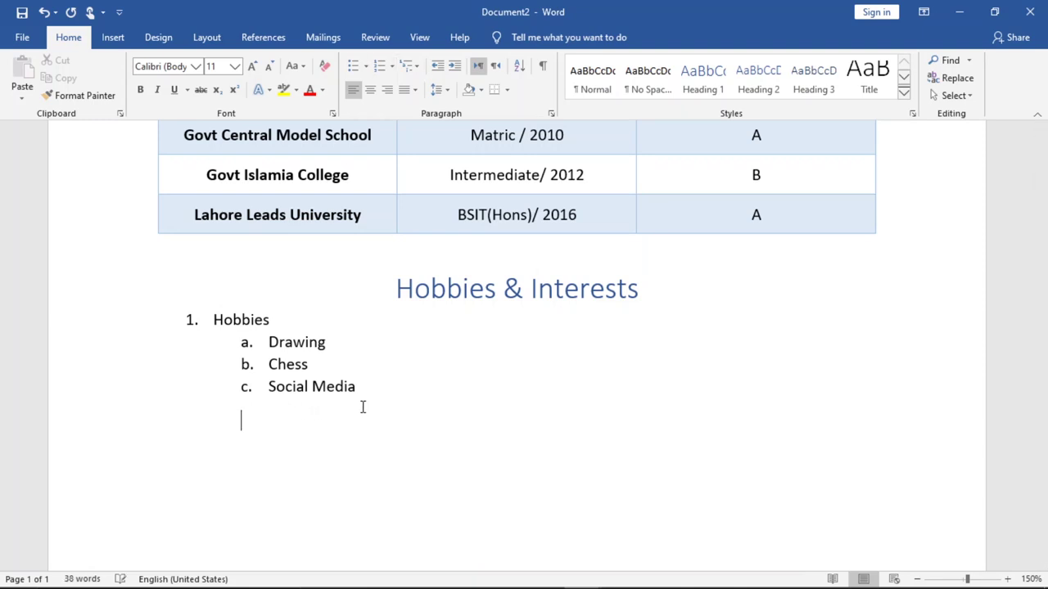
pyautogui.press('BackSpace')
pyautogui.press('BackSpace')
pyautogui.press('Return')
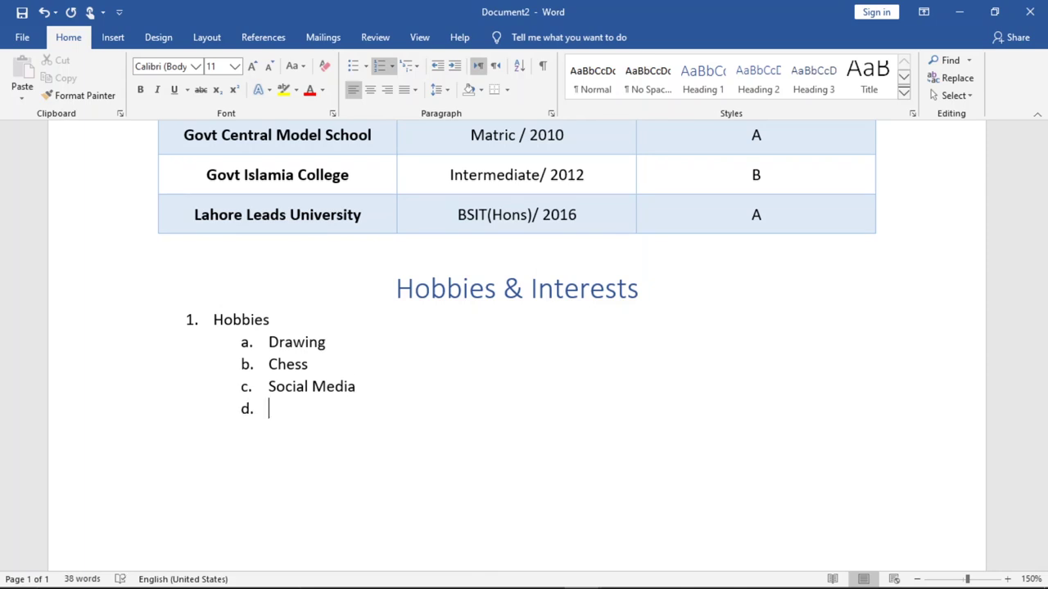
pyautogui.press('Tab')
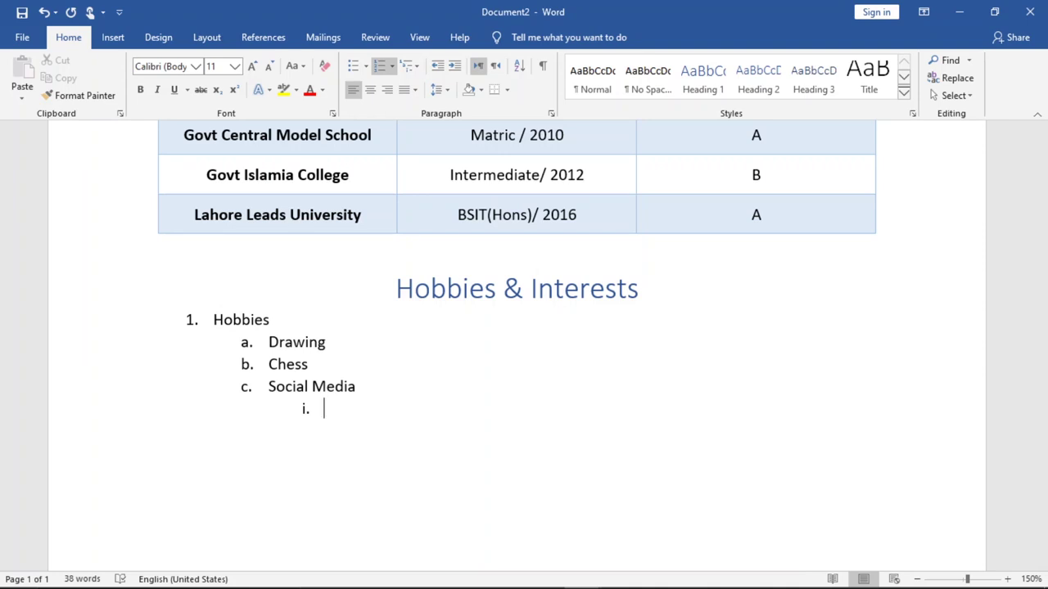
# Step: Promote the empty list item to top level and name it Interests
pyautogui.hotkey('shift', 'Tab')
pyautogui.hotkey('shift', 'Tab')
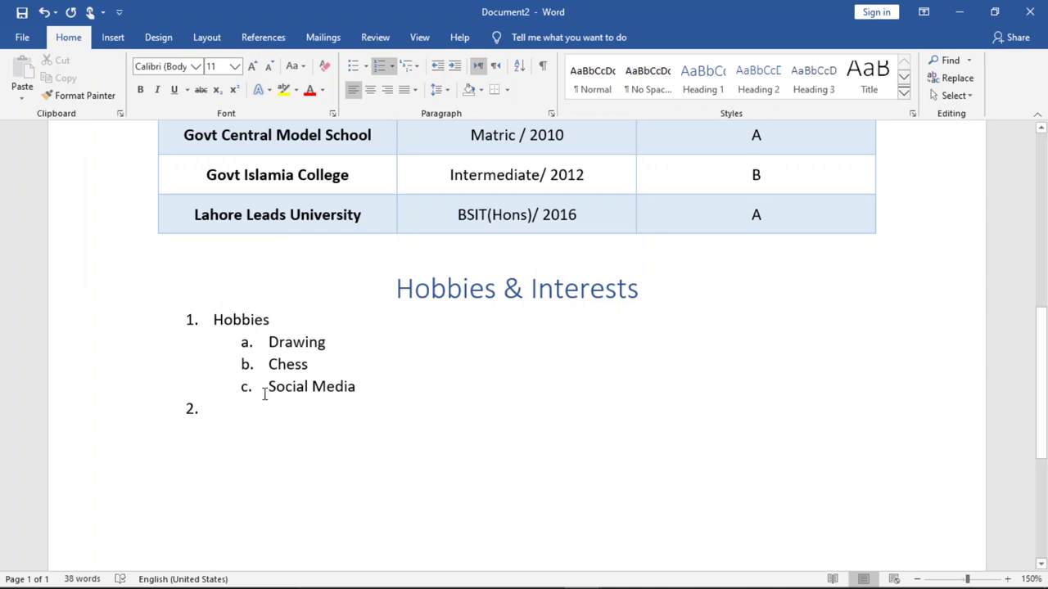
pyautogui.click(189, 319)
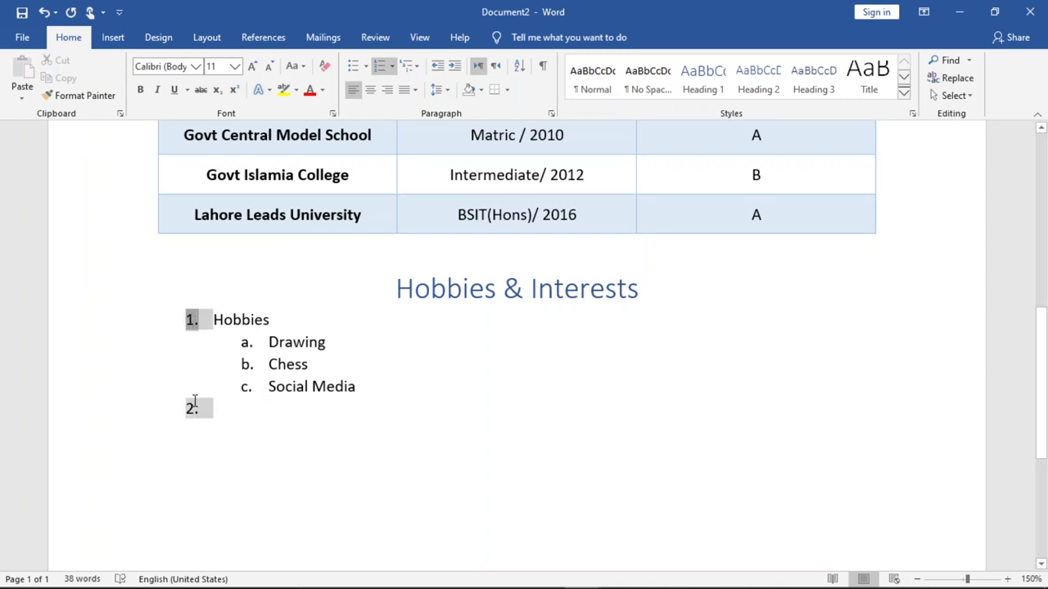
pyautogui.click(245, 344)
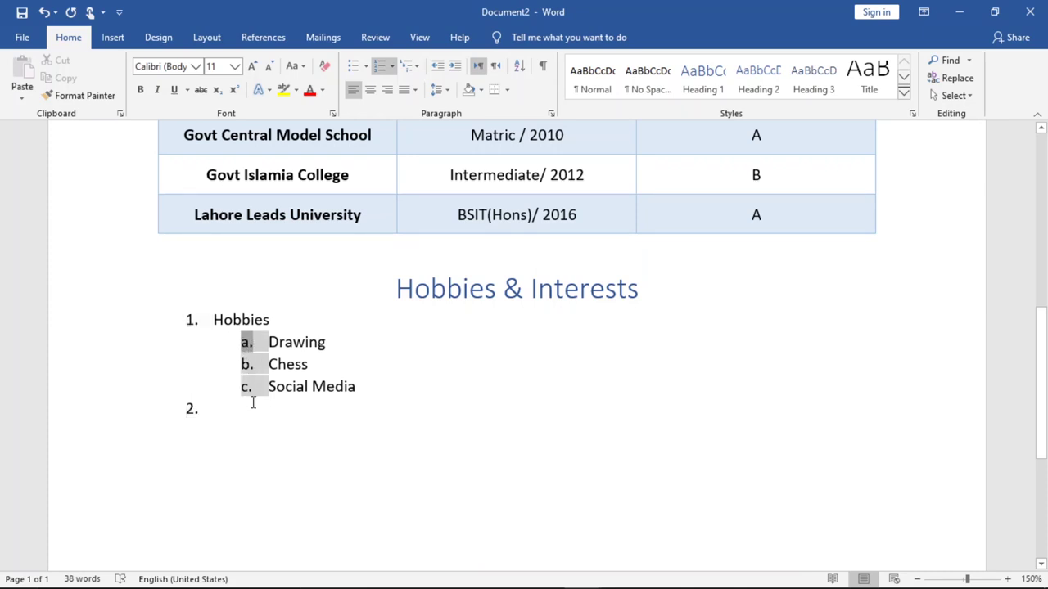
pyautogui.click(217, 413)
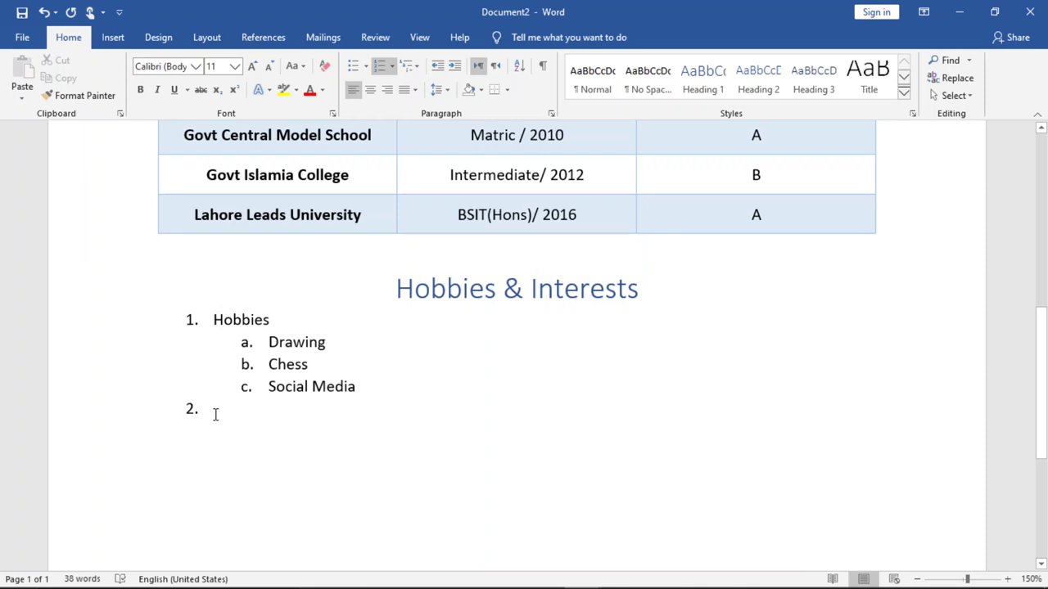
pyautogui.write('Inte')
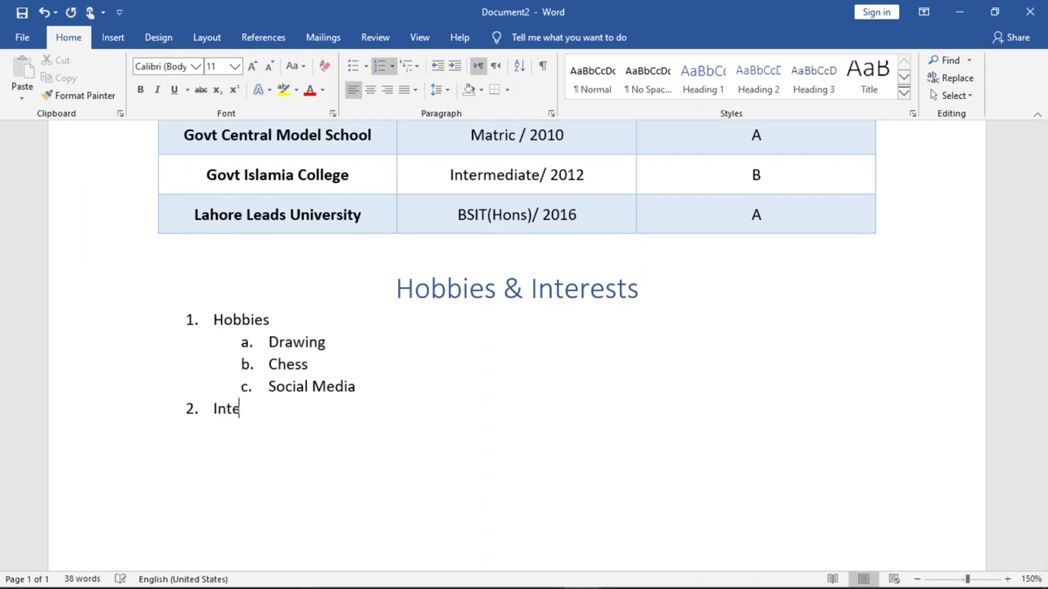
pyautogui.write('res')
pyautogui.write('ts')
# Step: Add Football and Fitness as indented sub-items under Interests
pyautogui.press('Return')
pyautogui.press('Tab')
pyautogui.write('Footba')
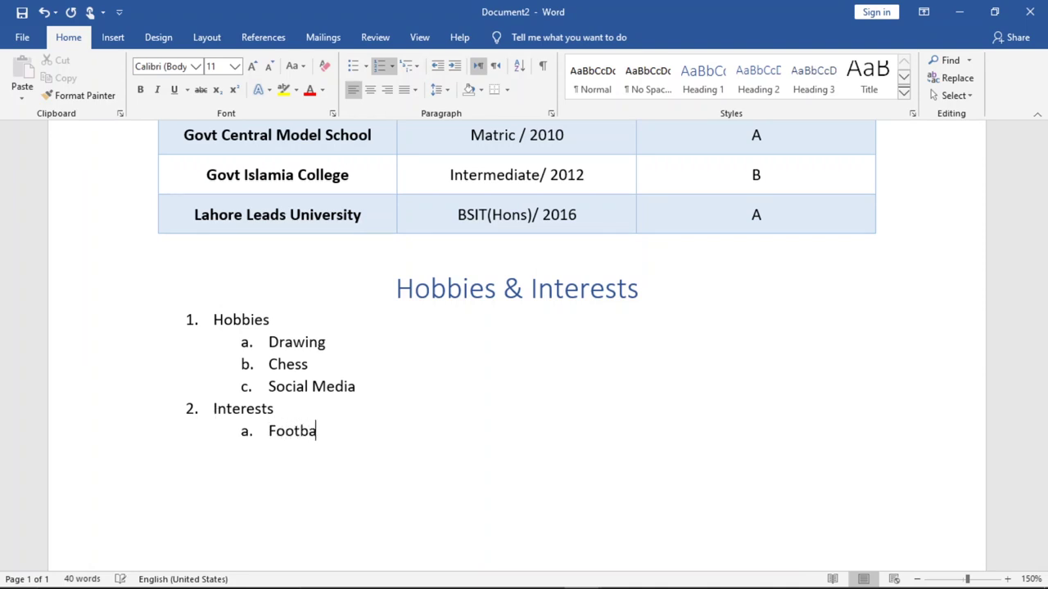
pyautogui.write('ll')
pyautogui.press('Return')
pyautogui.write('Fi')
pyautogui.write('tness')
pyautogui.press('Return')
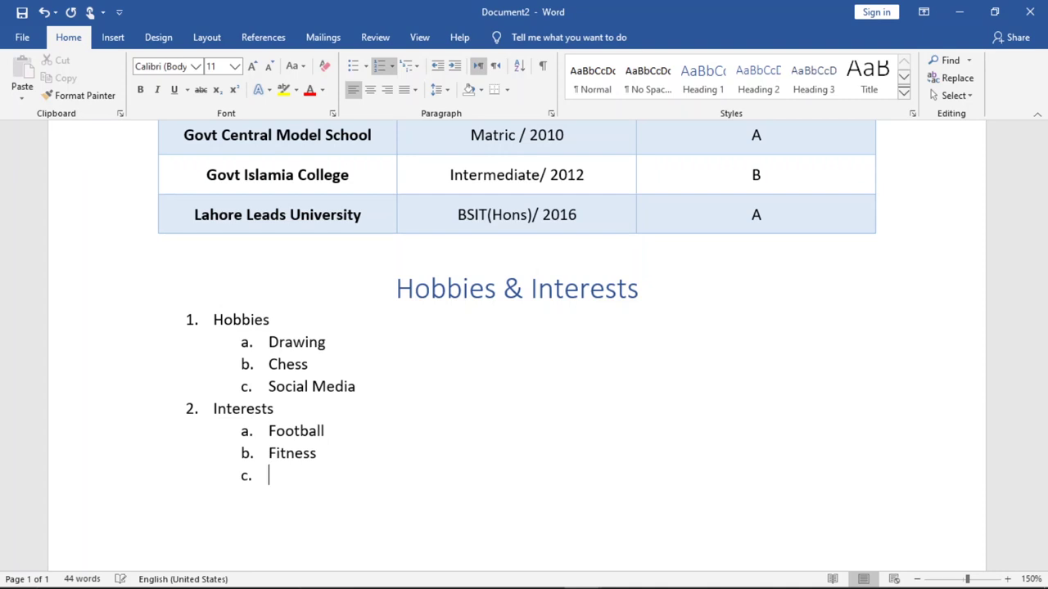
# Step: Add a Research sub-item and correct its misspelling
pyautogui.write('Reseac')
pyautogui.write('rh')
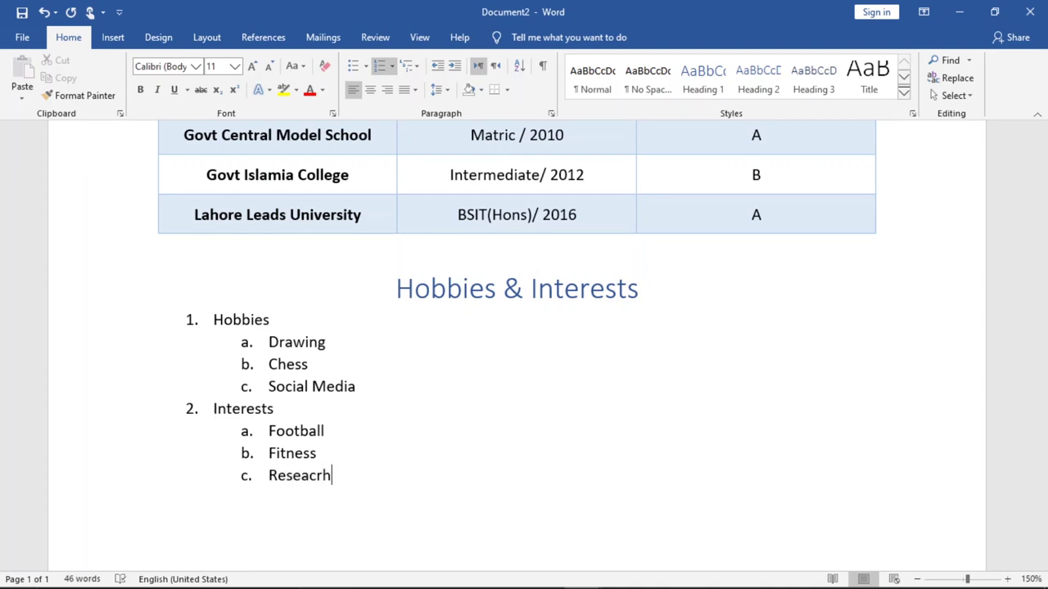
pyautogui.press('Return')
pyautogui.click(315, 476)
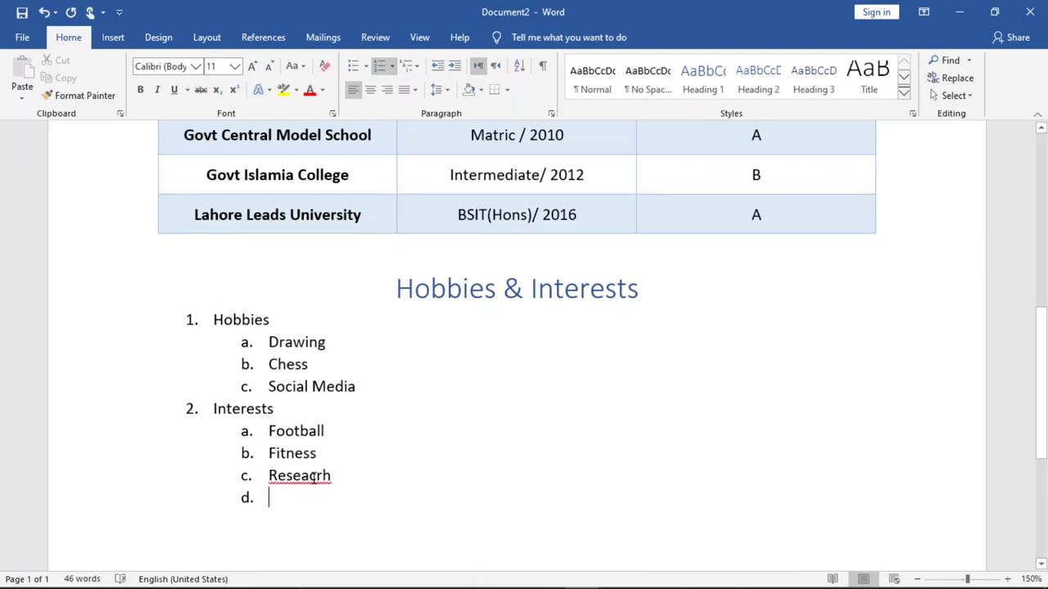
pyautogui.press('BackSpace')
pyautogui.write('c')
pyautogui.press('Right')
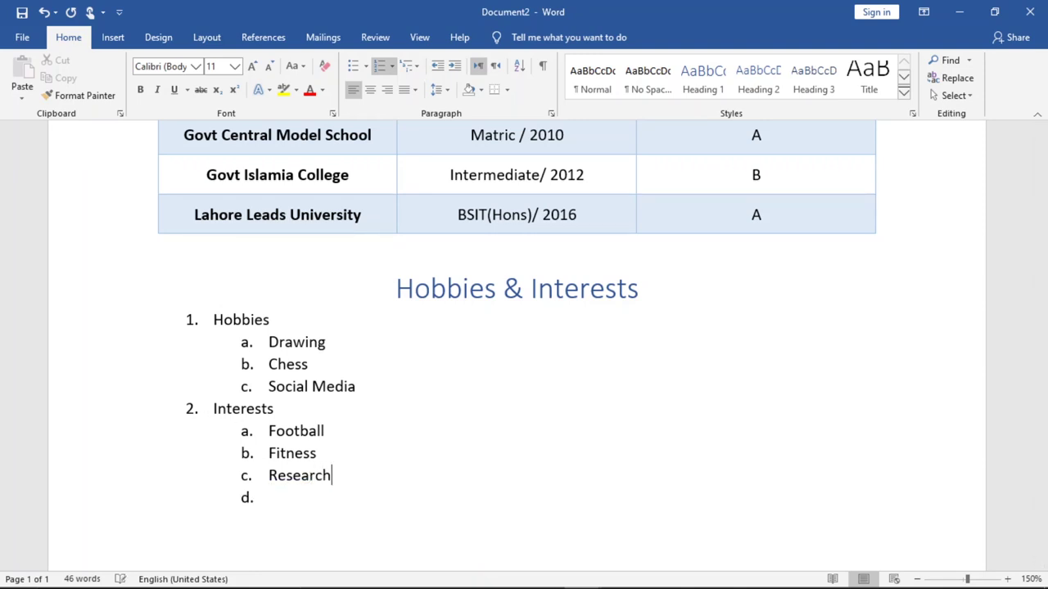
# Step: Remove the Research entry and start top-level item 3 below Fitness
pyautogui.click(268, 498)
pyautogui.press('BackSpace')
pyautogui.press('BackSpace')
pyautogui.press('BackSpace')
pyautogui.press('BackSpace')
pyautogui.press('BackSpace')
pyautogui.press('BackSpace')
pyautogui.press('BackSpace')
pyautogui.press('BackSpace')
pyautogui.press('BackSpace')
pyautogui.press('BackSpace')
pyautogui.press('BackSpace')
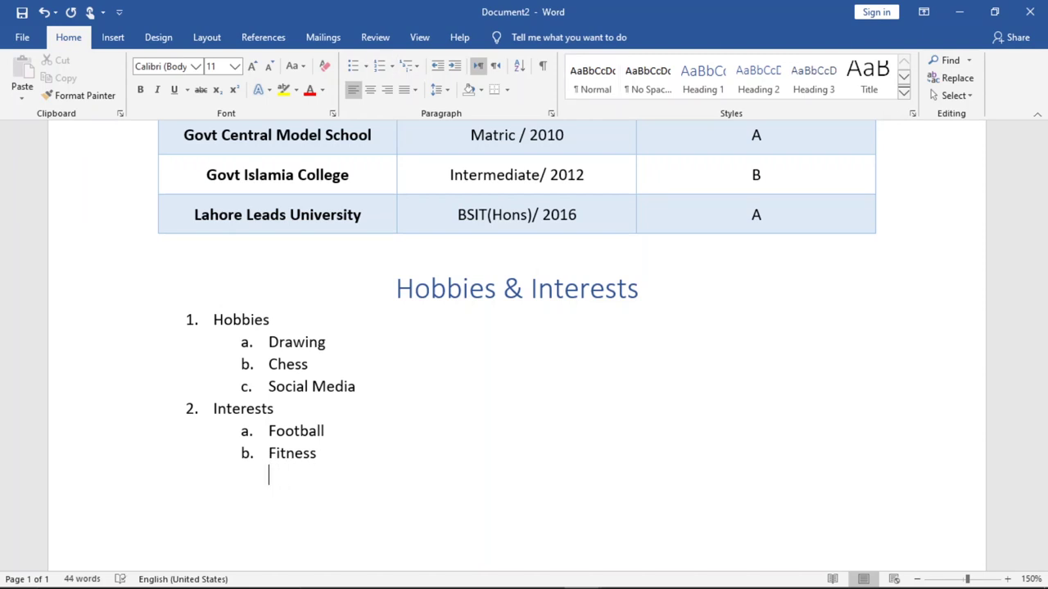
pyautogui.press('BackSpace')
pyautogui.press('BackSpace')
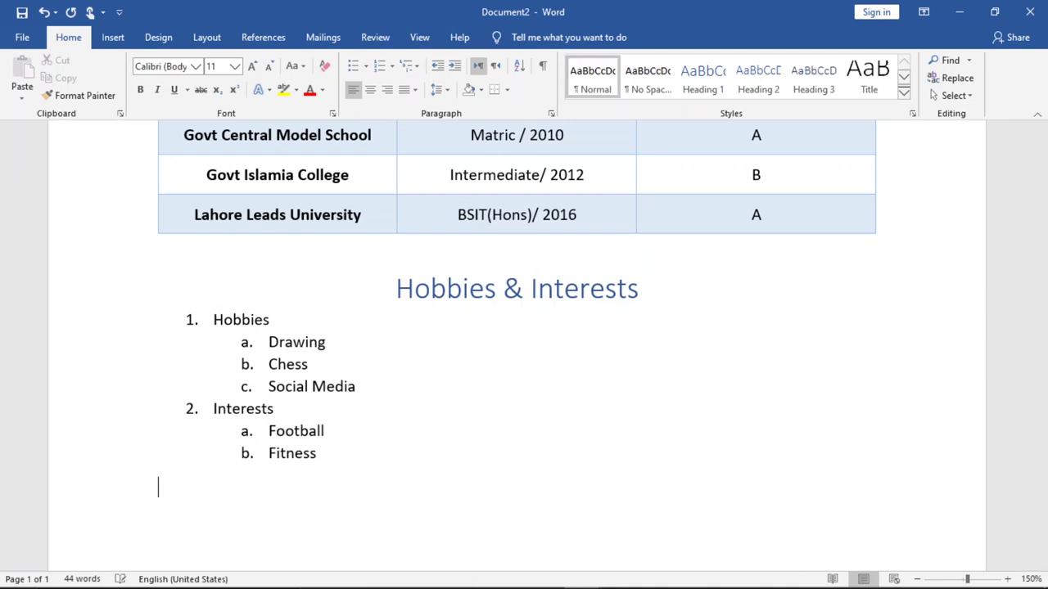
pyautogui.press('BackSpace')
pyautogui.press('Return')
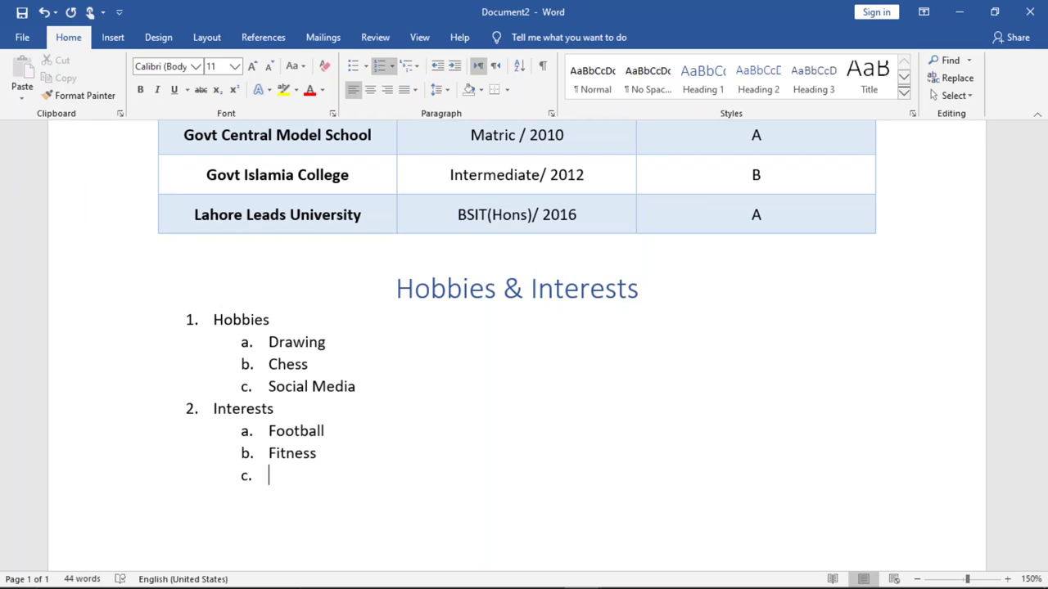
pyautogui.press('Tab')
pyautogui.hotkey('shift', 'Tab')
pyautogui.hotkey('shift', 'Tab')
# Step: Name item 3 'Indoor Interests' with Freelancing as its first sub-item
pyautogui.write('In')
pyautogui.write('door Inter')
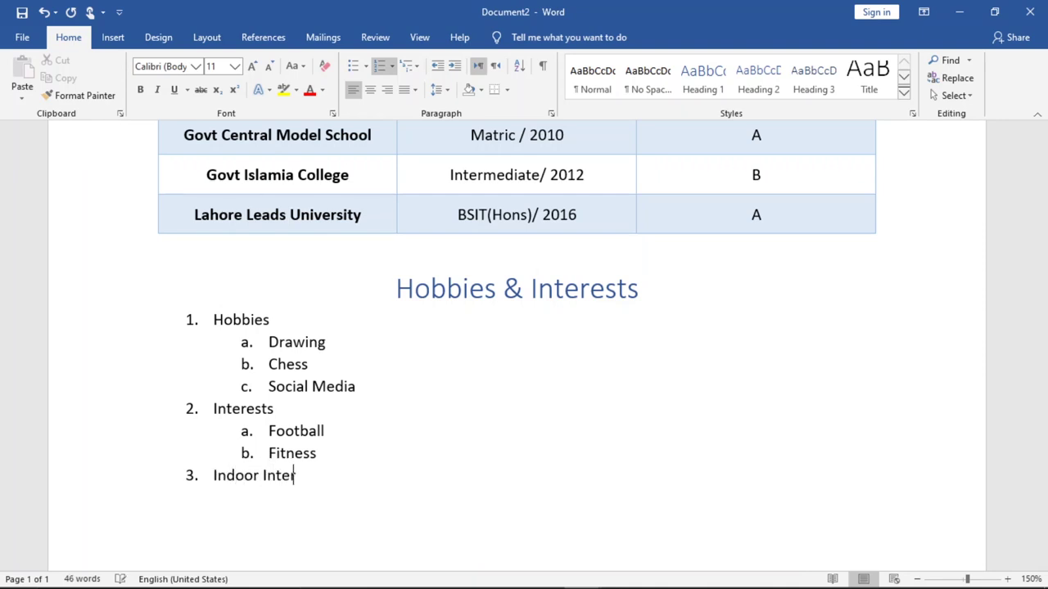
pyautogui.write('ests')
pyautogui.press('Tab')
pyautogui.write('Freela c')
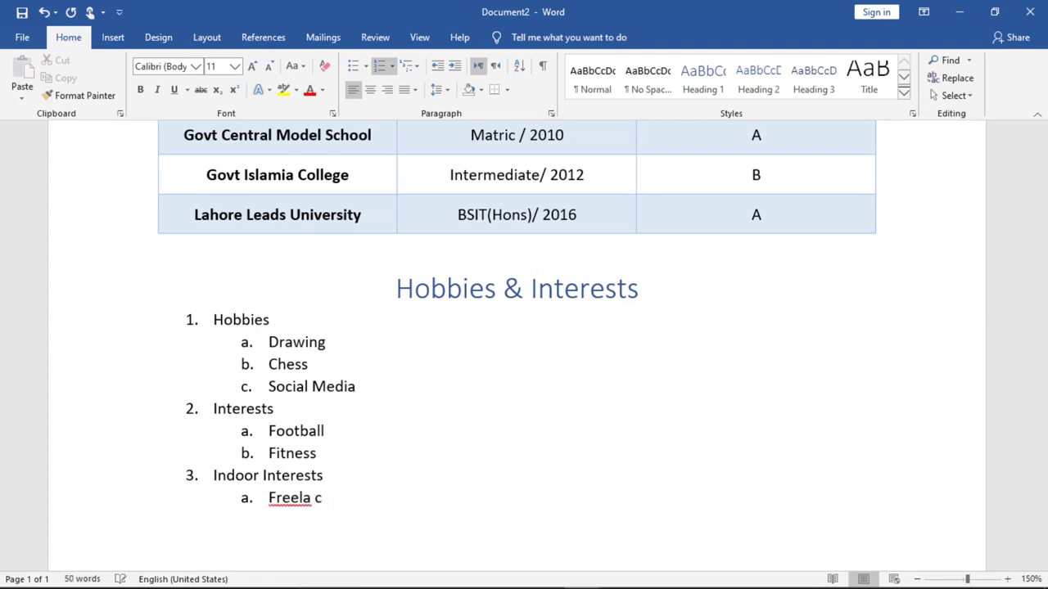
pyautogui.press('BackSpace')
pyautogui.press('BackSpace')
pyautogui.write('ncing')
# Step: Add sub-items Audio Book Summaries and Video & Graphic Design under Indoor Interests
pyautogui.press('Return')
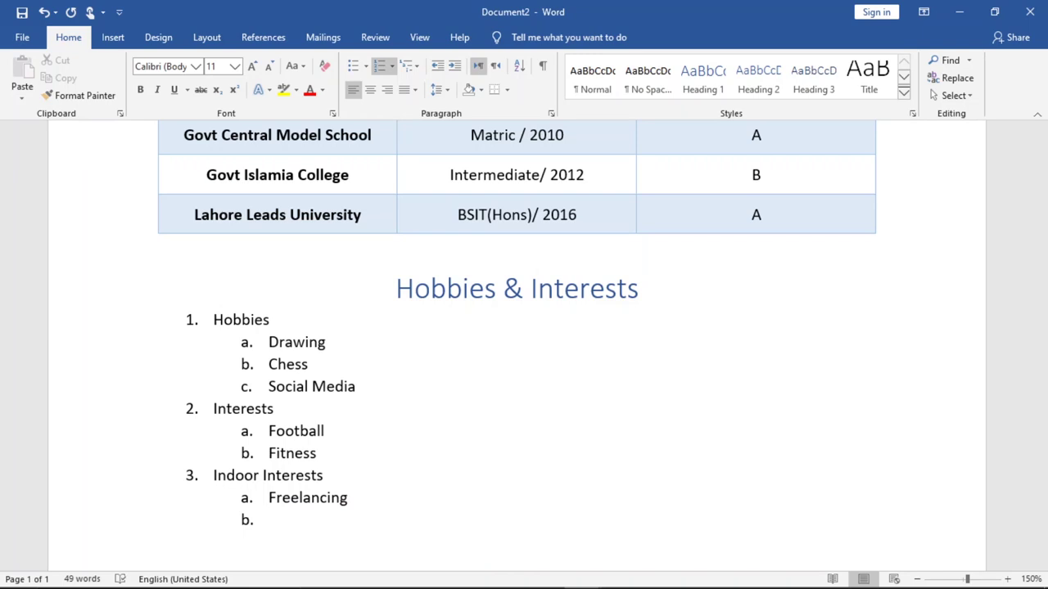
pyautogui.write('Audi')
pyautogui.write('o Book Su')
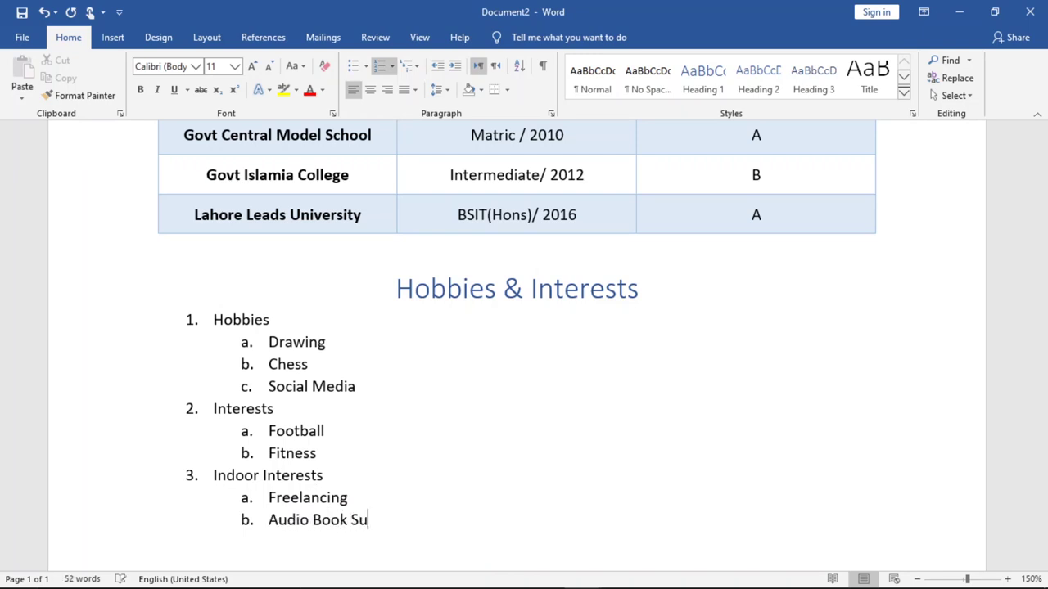
pyautogui.write('mmaries')
pyautogui.press('Return')
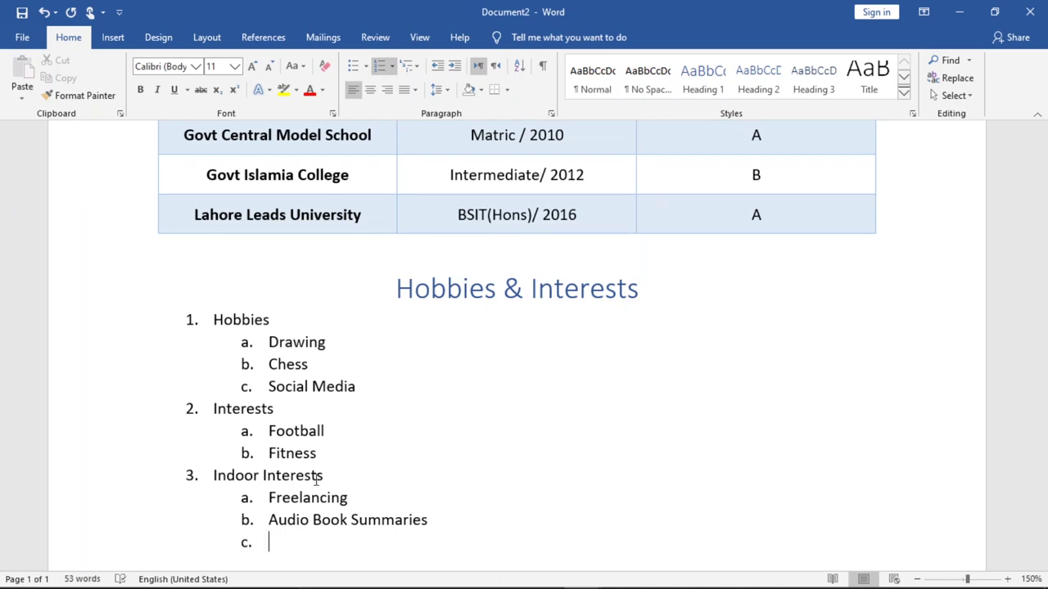
pyautogui.write('Vid')
pyautogui.write('eo ')
pyautogui.write('& Graphi')
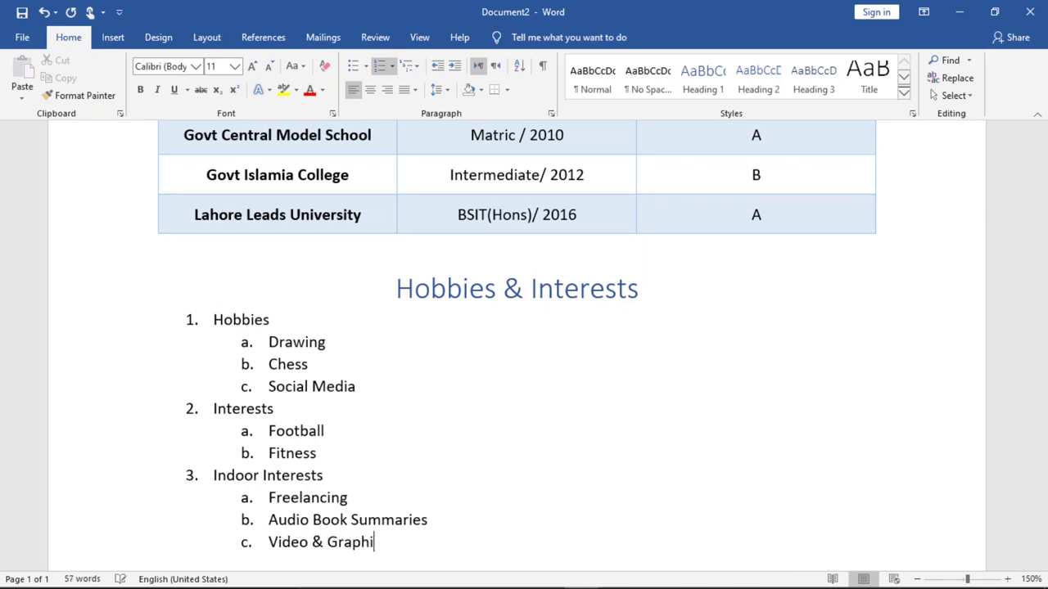
pyautogui.write('c Design')
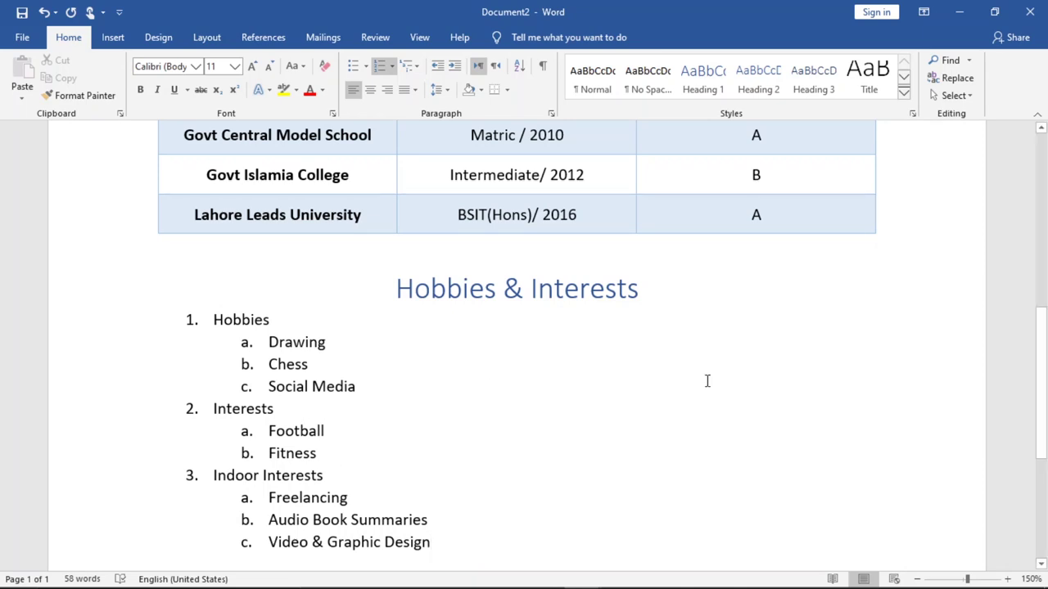
pyautogui.moveTo(1045, 334)
pyautogui.mouseDown()
pyautogui.moveTo(1045, 401)
pyautogui.moveTo(1046, 368)
pyautogui.mouseUp()
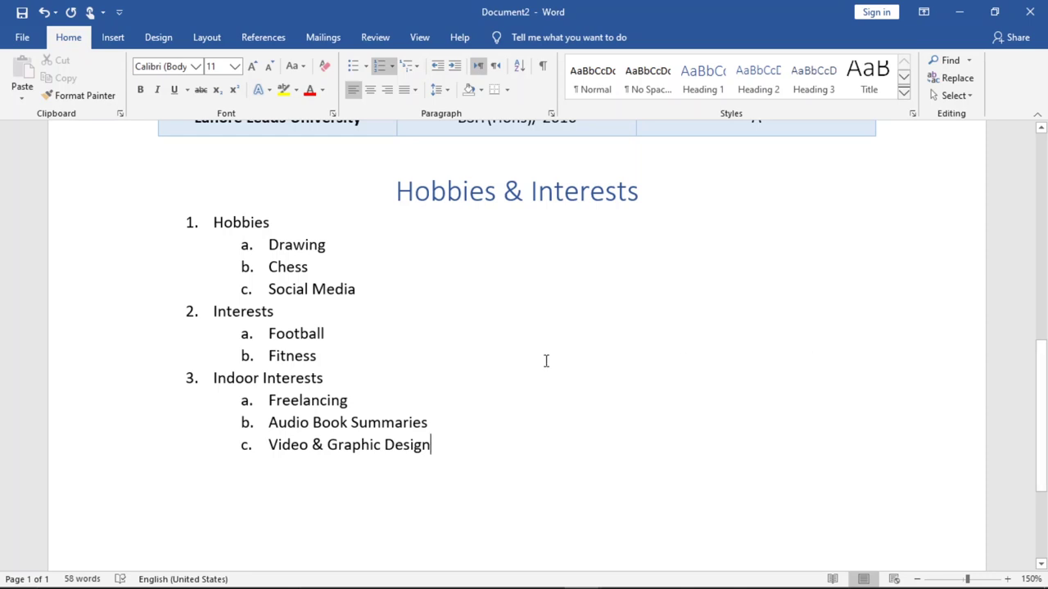
# Step: Enlarge the whole Hobbies & Interests list to font size 16
pyautogui.moveTo(434, 446)
pyautogui.mouseDown()
pyautogui.moveTo(218, 308)
pyautogui.moveTo(186, 225)
pyautogui.mouseUp()
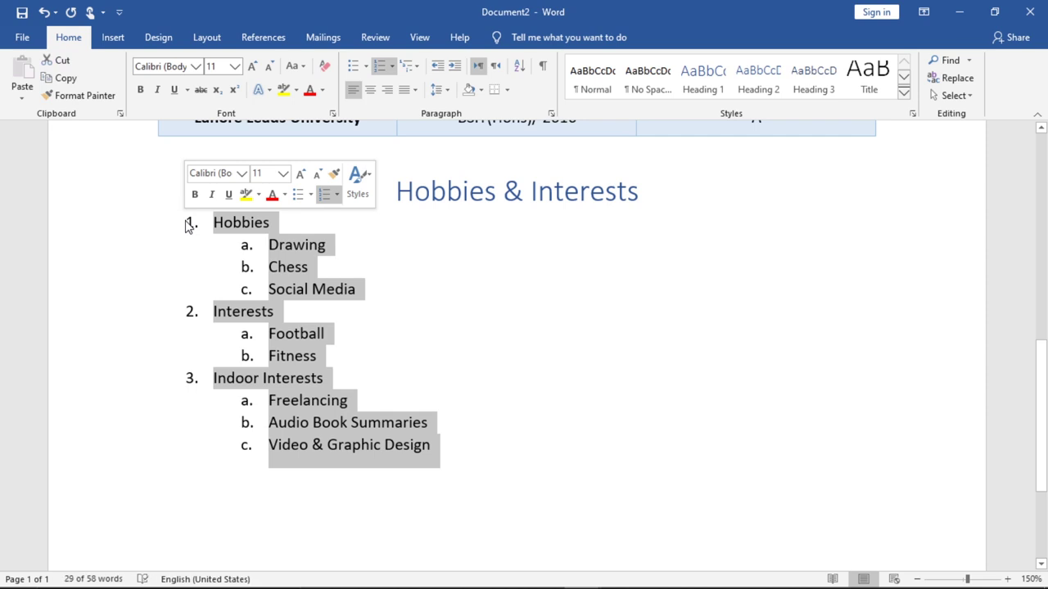
pyautogui.click(253, 70)
pyautogui.click(254, 70)
pyautogui.click(254, 69)
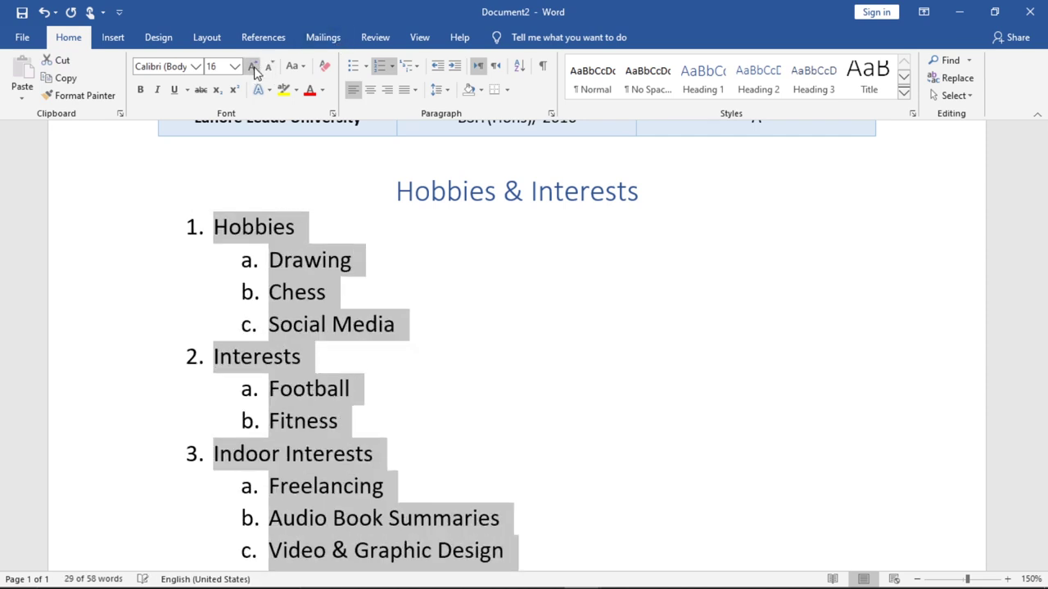
pyautogui.click(832, 325)
# Step: Open the page footer for editing
pyautogui.scroll(-1, 1034, 351)
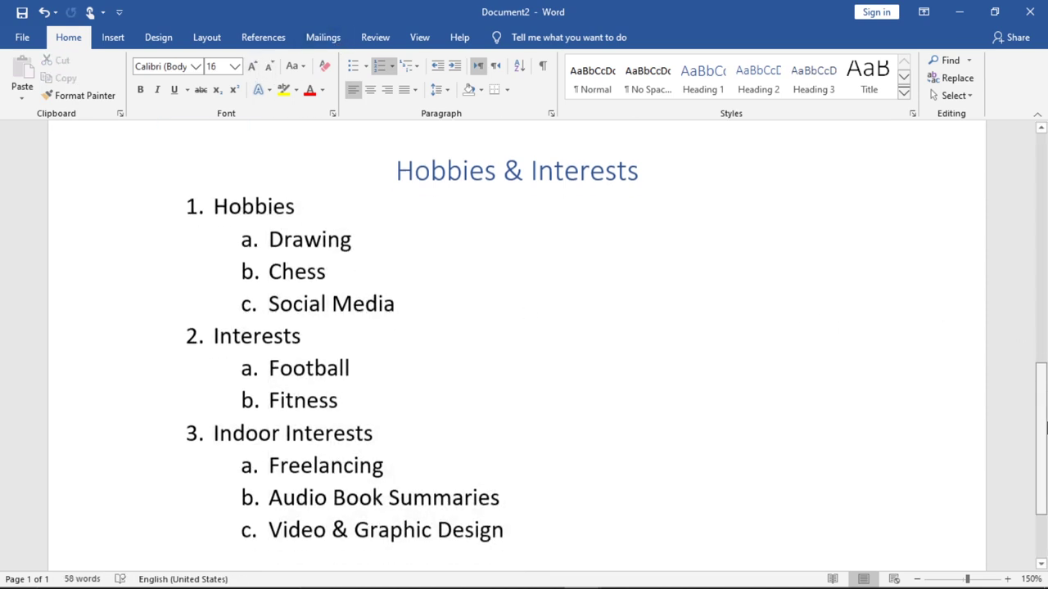
pyautogui.scroll(-3, 1046, 426)
pyautogui.scroll(1, 1046, 368)
pyautogui.scroll(5, 1045, 311)
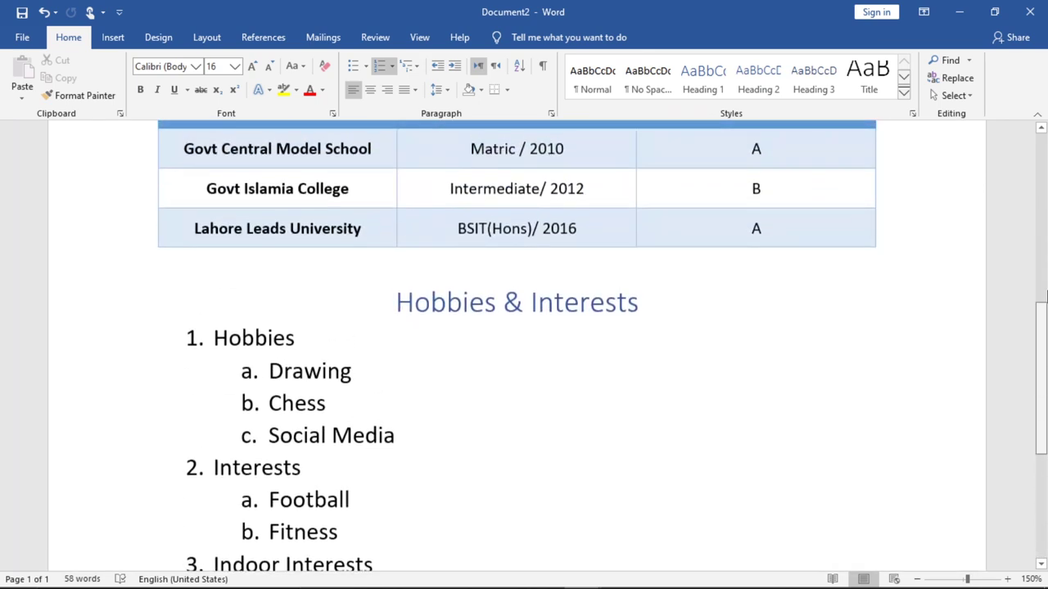
pyautogui.scroll(-3, 1040, 295)
pyautogui.scroll(-3, 1041, 295)
pyautogui.scroll(-1, 1040, 294)
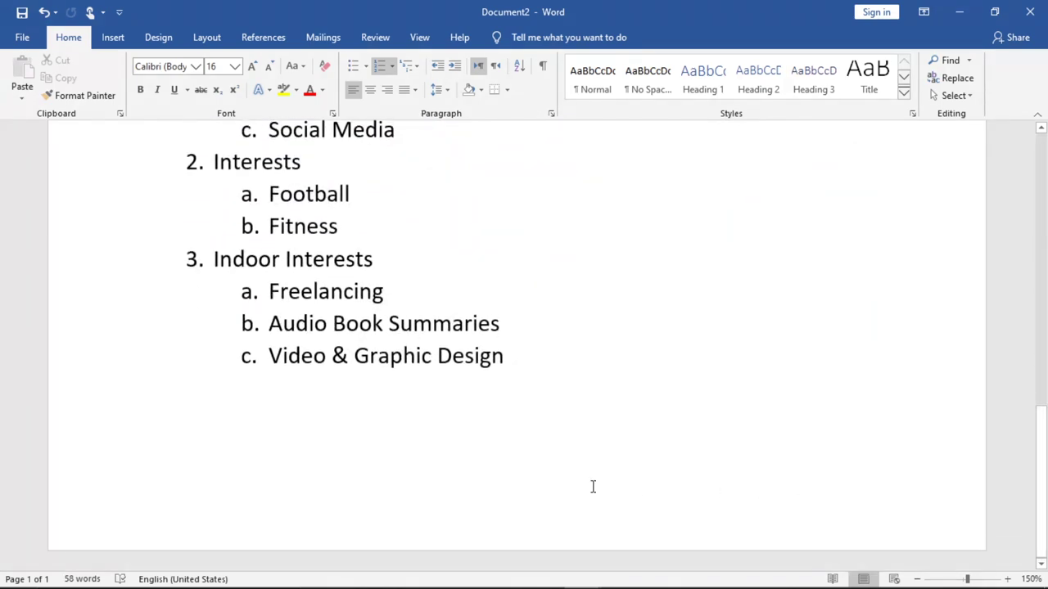
pyautogui.doubleClick(555, 503)
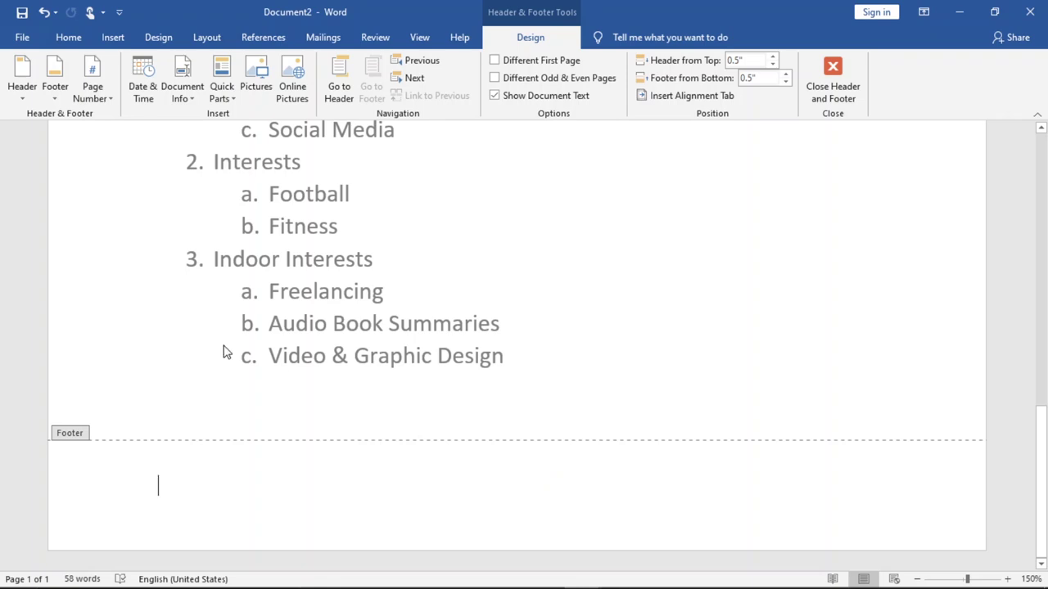
# Step: Insert a centred Plain Number 2 page number at the page bottom and close the footer
pyautogui.click(105, 99)
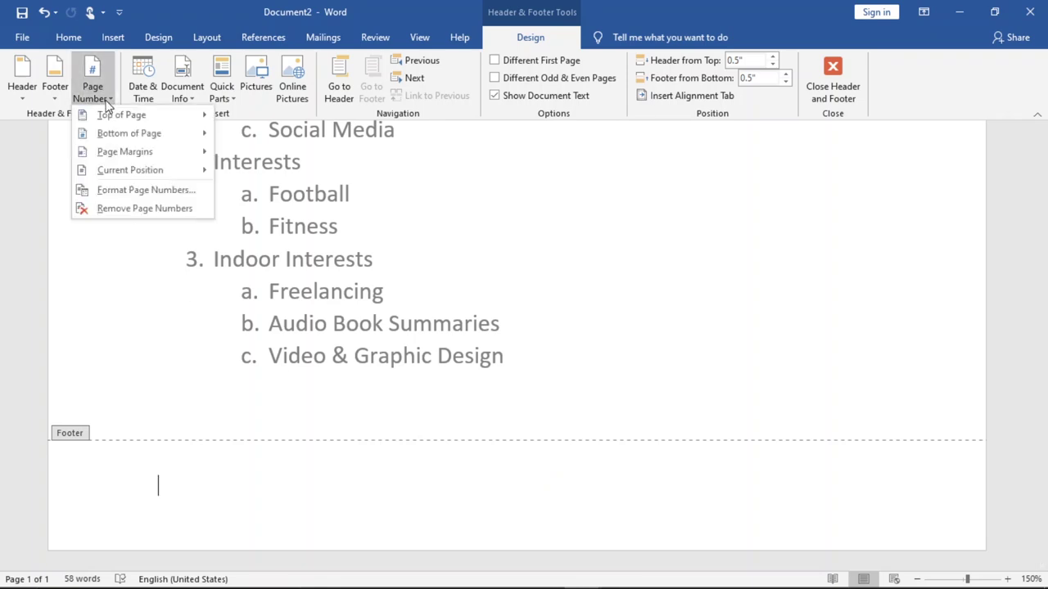
pyautogui.moveTo(129, 133)
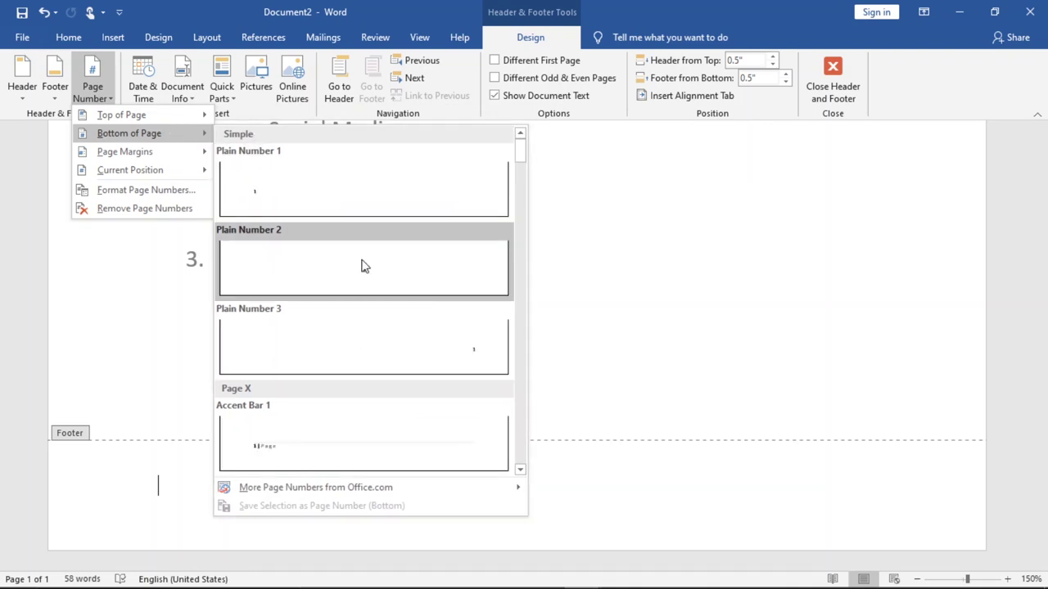
pyautogui.click(364, 266)
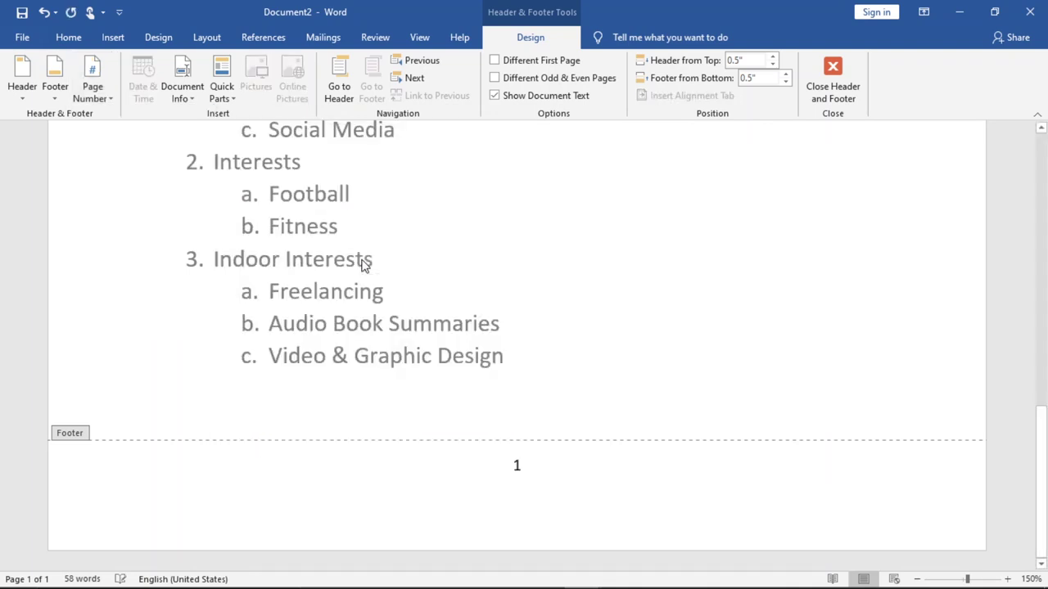
pyautogui.click(843, 74)
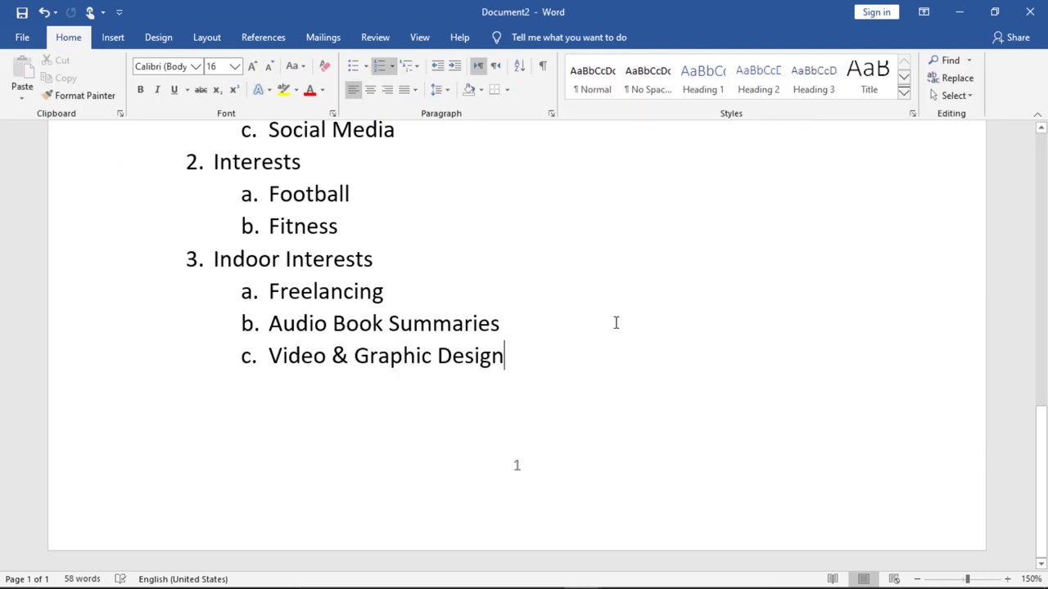
pyautogui.press('Return')
pyautogui.press('Return')
pyautogui.press('Return')
pyautogui.hotkey('ctrl', 'Return')
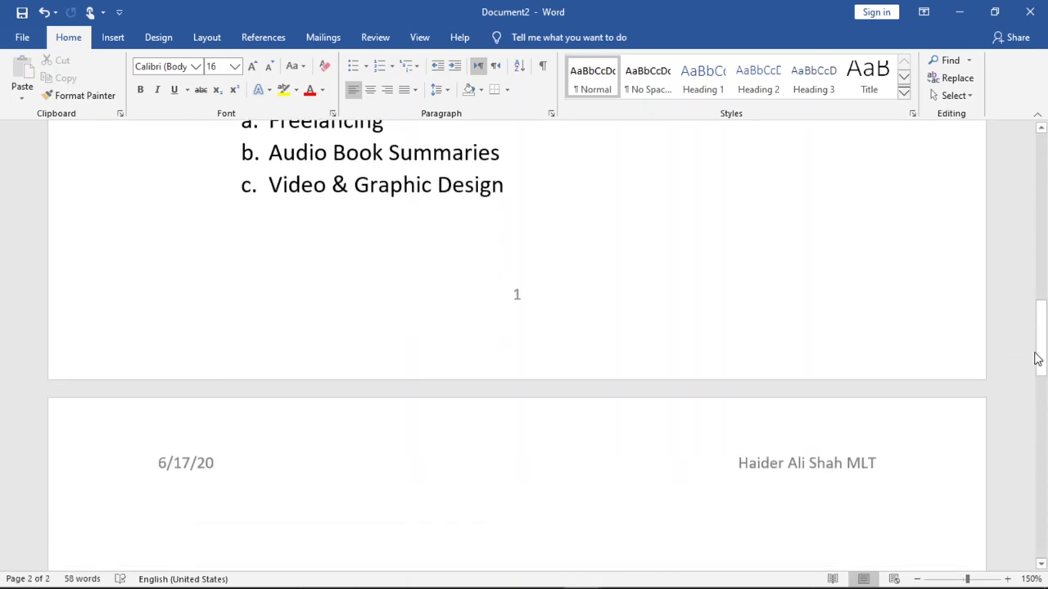
pyautogui.press('Up')
pyautogui.moveTo(1039, 360); pyautogui.dragTo(1041, 170)
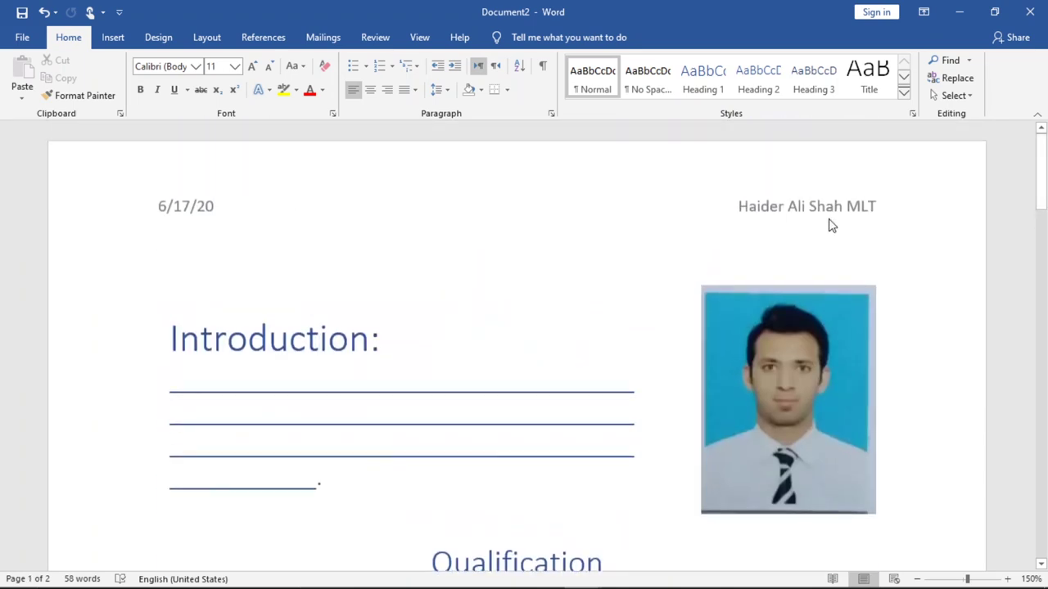
pyautogui.moveTo(1040, 172); pyautogui.dragTo(1041, 360)
pyautogui.click(773, 361)
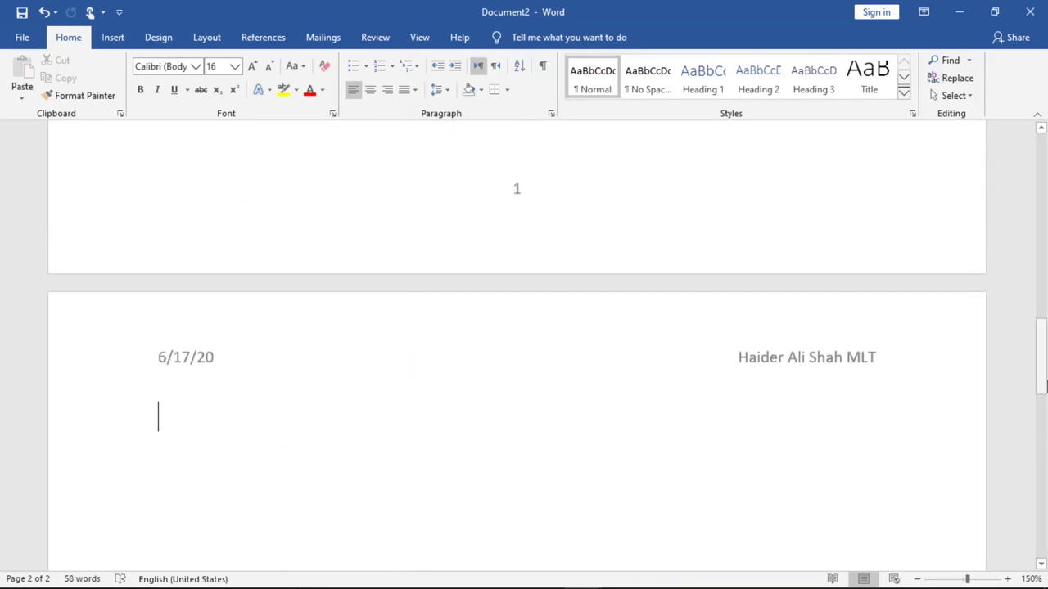
pyautogui.moveTo(1041, 356); pyautogui.dragTo(1040, 542)
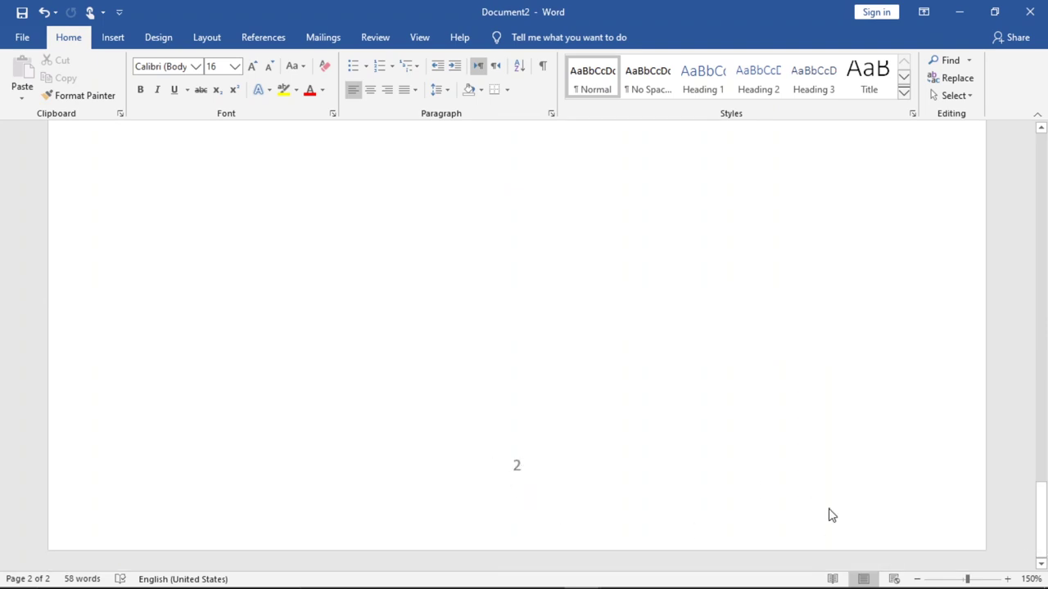
pyautogui.moveTo(1040, 524)
pyautogui.mouseDown()
pyautogui.moveTo(1041, 332)
pyautogui.moveTo(1041, 380)
pyautogui.mouseUp()
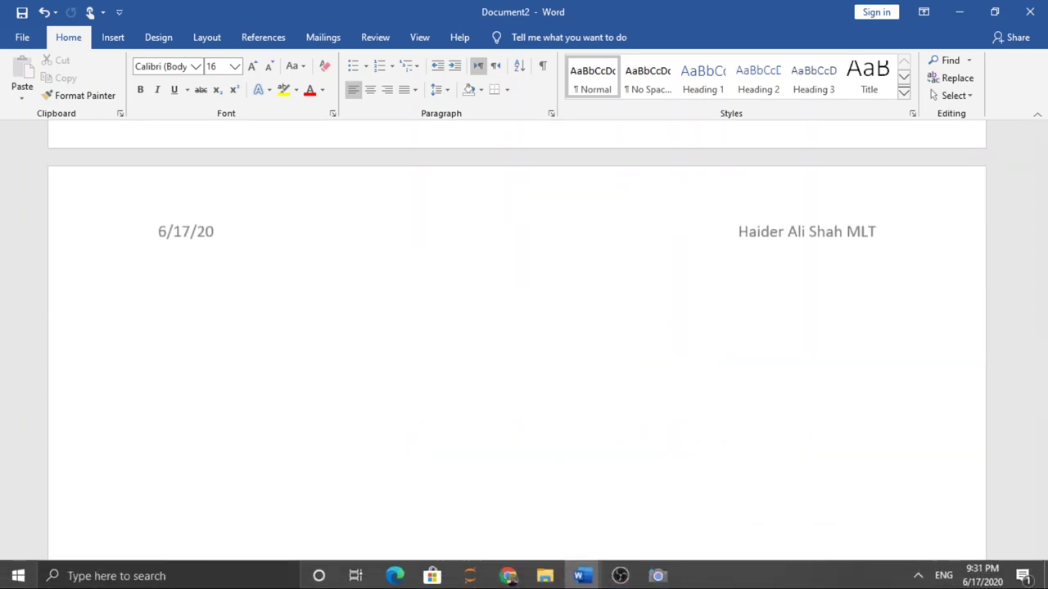
pyautogui.moveTo(581, 575)
pyautogui.click(548, 534)
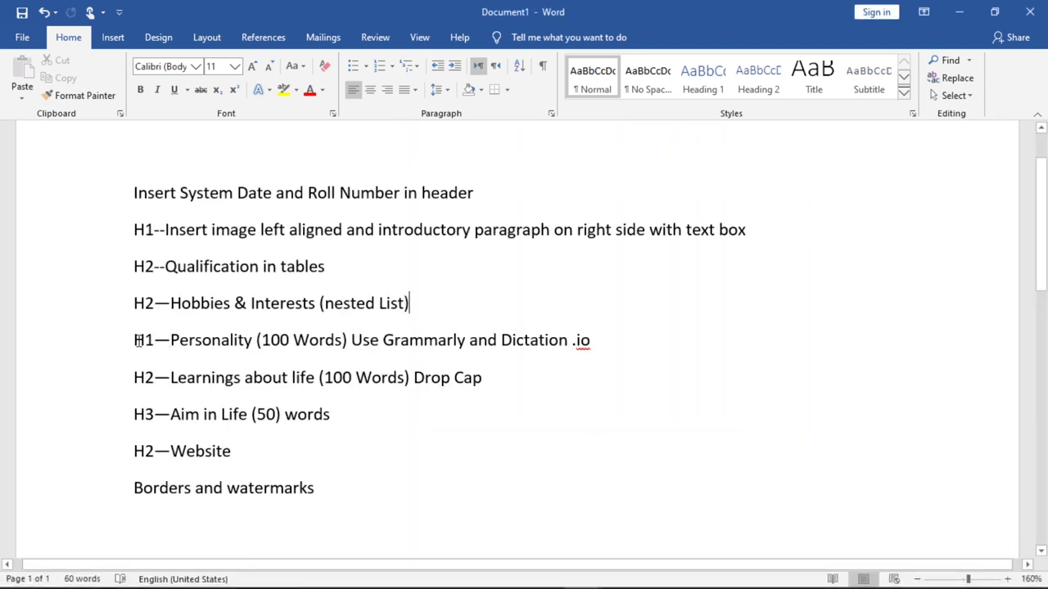
pyautogui.doubleClick(143, 341)
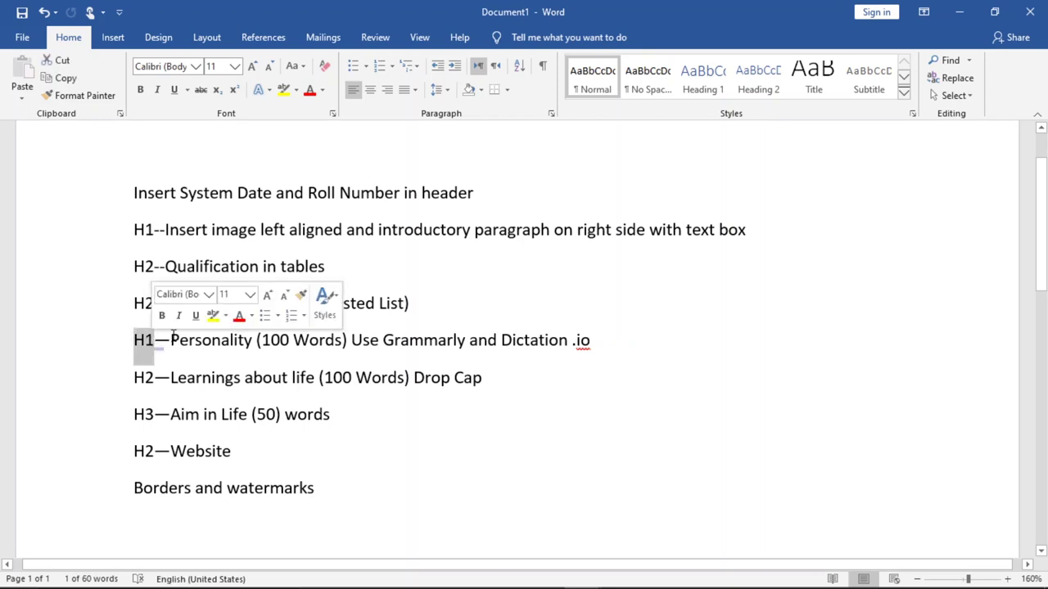
pyautogui.moveTo(170, 340); pyautogui.dragTo(255, 346)
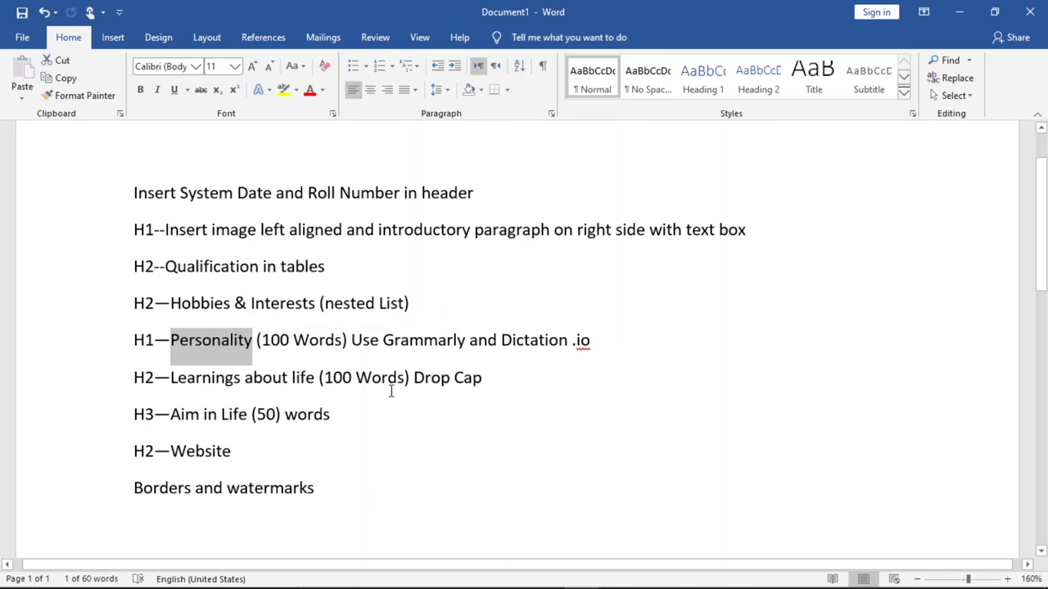
pyautogui.moveTo(382, 340); pyautogui.dragTo(569, 345)
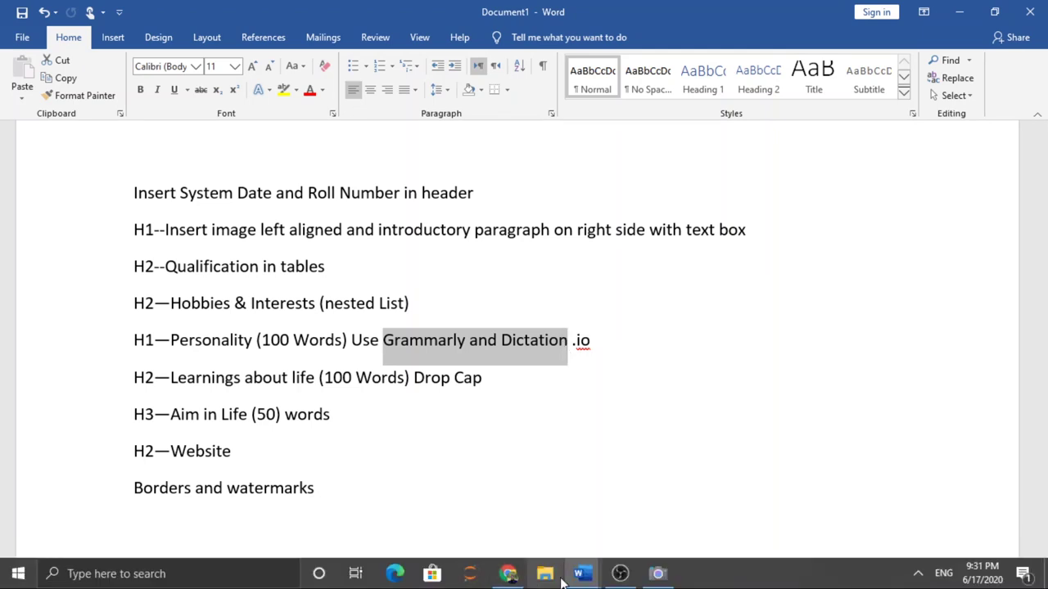
# Step: Add 'Personality' as a centred Heading 1 on page two, then switch to OBS Studio
pyautogui.click(617, 544)
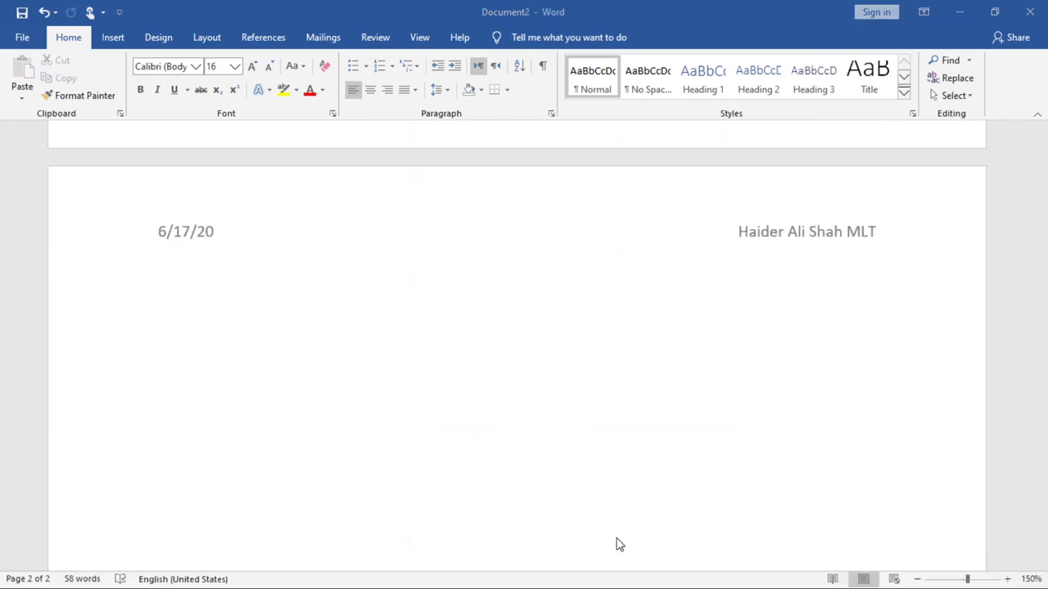
pyautogui.write('Per')
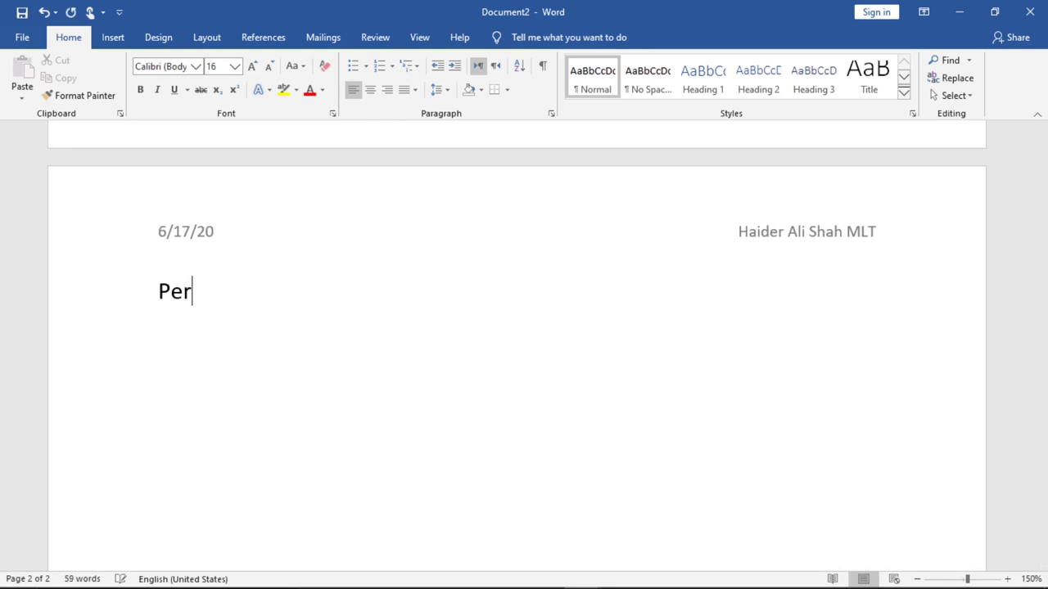
pyautogui.write('sonalit')
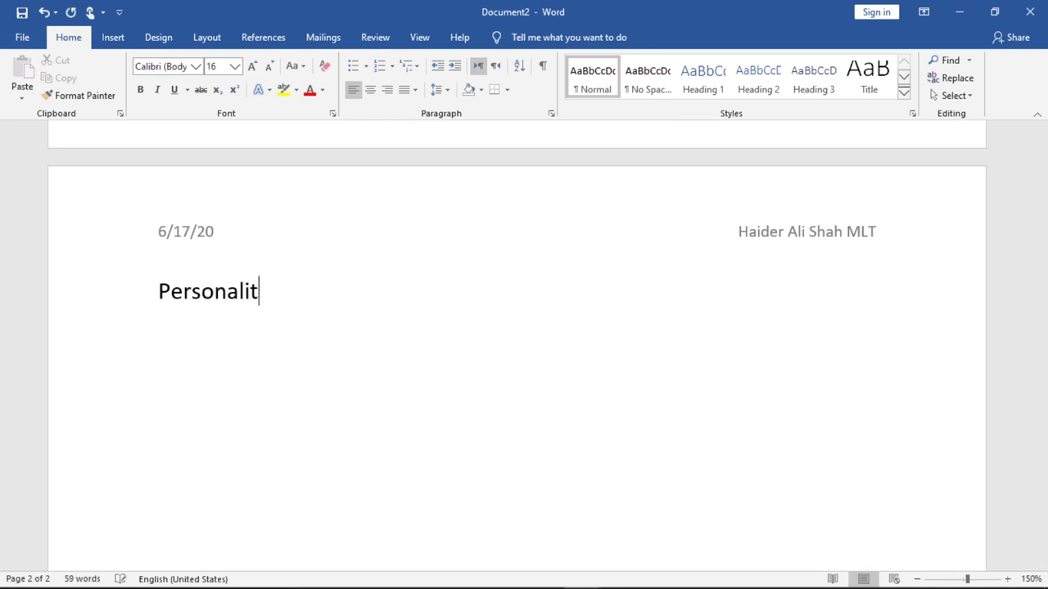
pyautogui.write('y')
pyautogui.hotkey('shift', 'Home')
pyautogui.scroll(2, 480, 440)
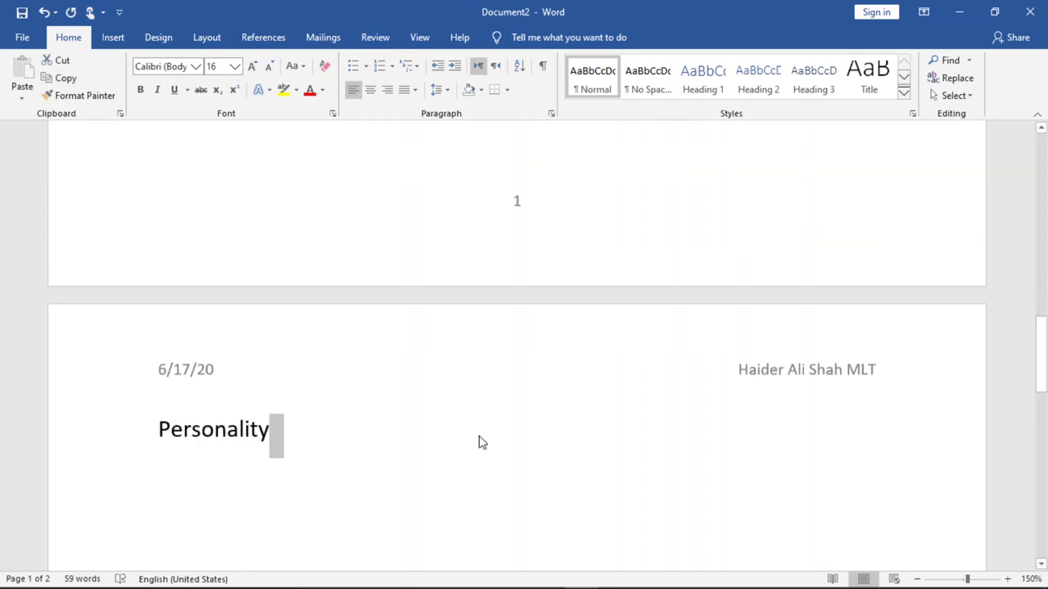
pyautogui.hotkey('shift', 'Left')
pyautogui.hotkey('shift', 'Left')
pyautogui.hotkey('shift', 'Left')
pyautogui.hotkey('shift', 'Left')
pyautogui.hotkey('shift', 'Left')
pyautogui.hotkey('shift', 'Left')
pyautogui.hotkey('shift', 'Left')
pyautogui.hotkey('shift', 'Left')
pyautogui.hotkey('shift', 'Left')
pyautogui.hotkey('shift', 'Left')
pyautogui.hotkey('shift', 'Left')
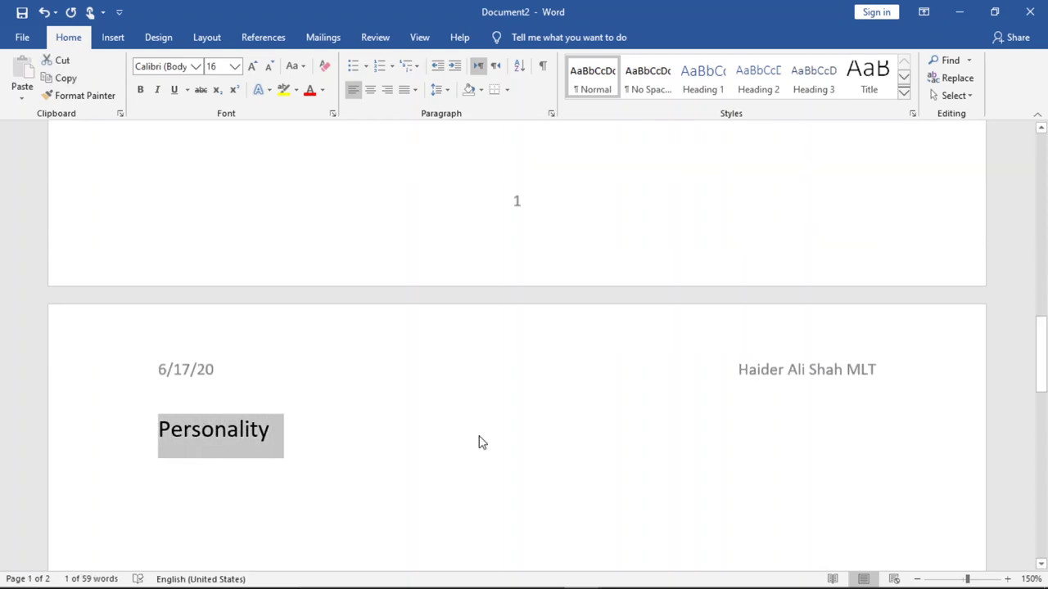
pyautogui.click(713, 86)
pyautogui.click(371, 91)
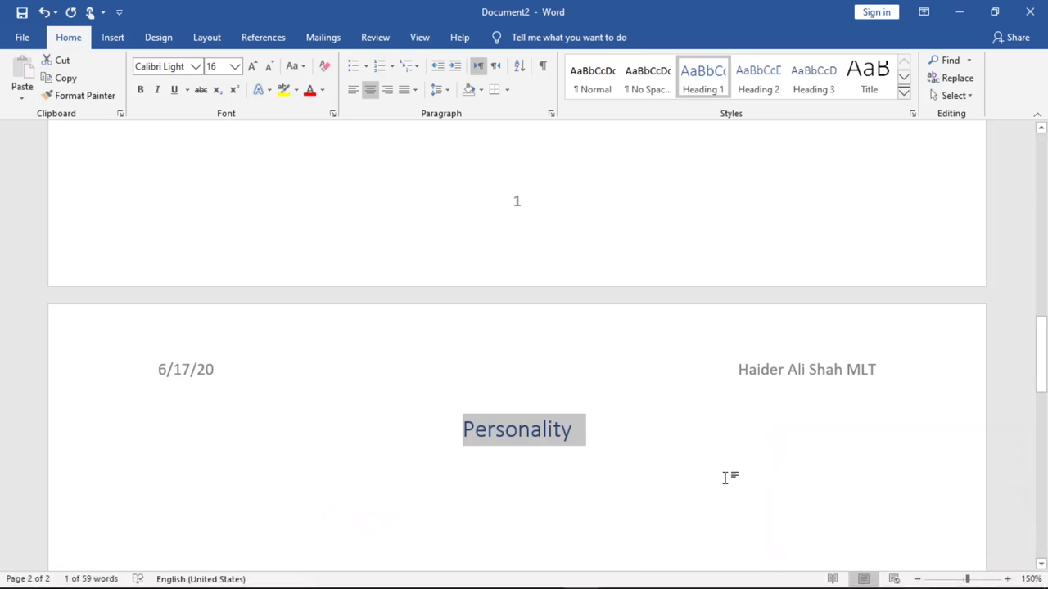
pyautogui.click(724, 478)
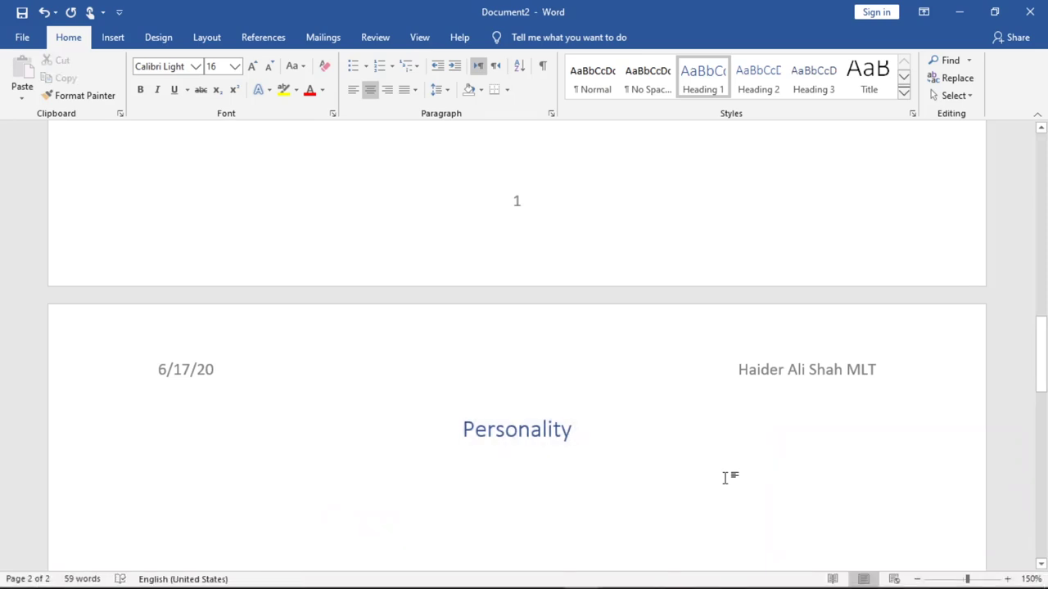
pyautogui.click(619, 575)
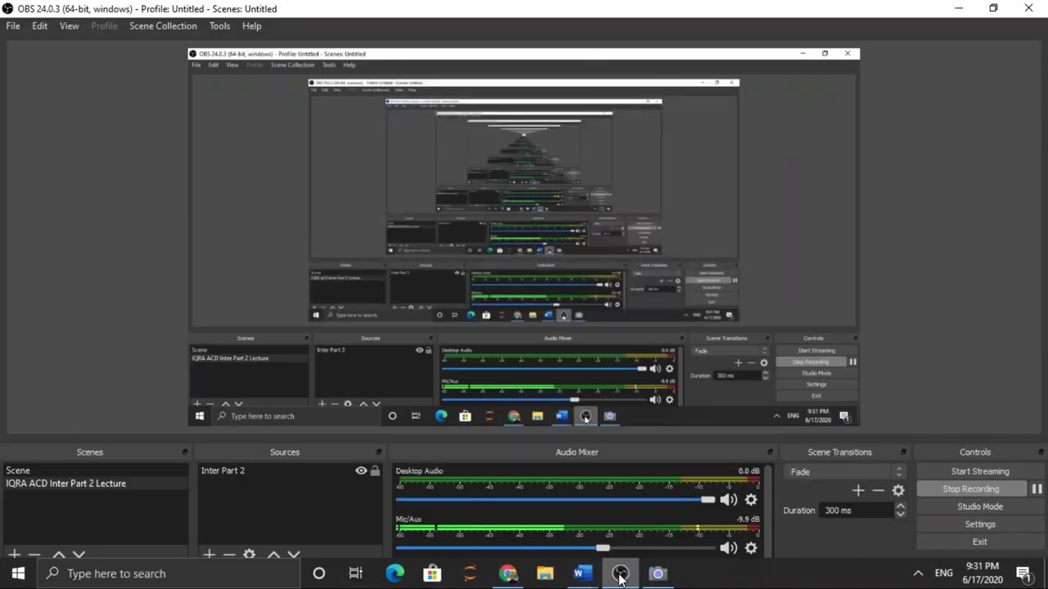
# Step: Bring the Windows Camera app's live webcam view to the front
pyautogui.click(655, 577)
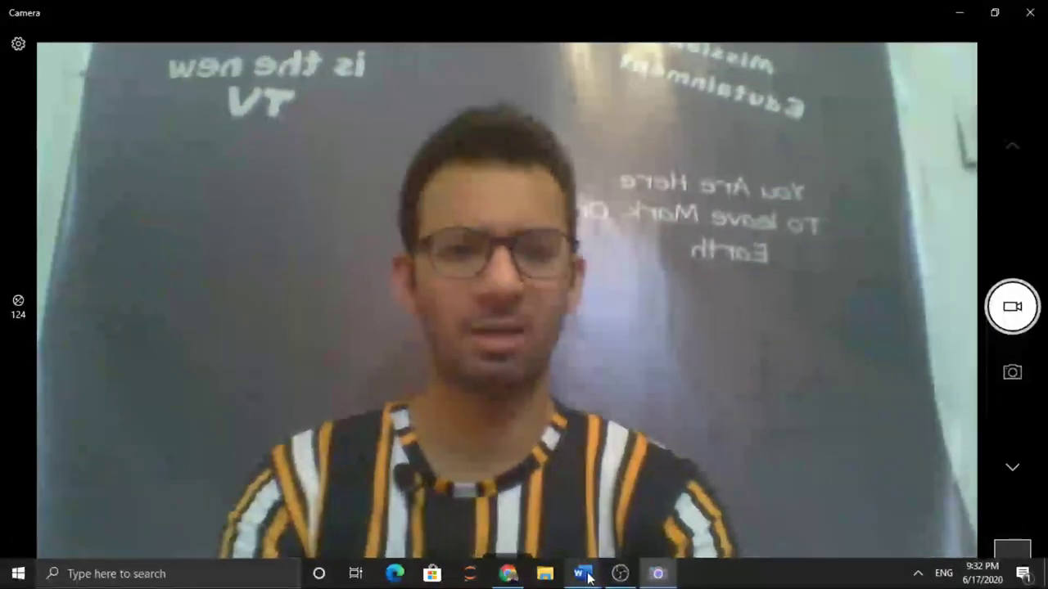
pyautogui.moveTo(582, 574)
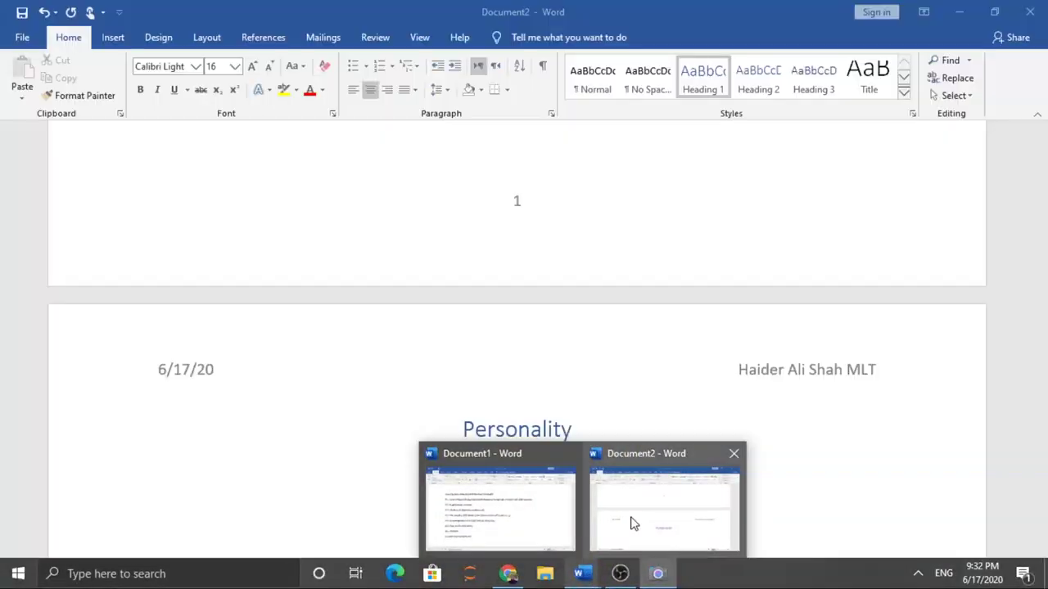
# Step: Start a body line under Personality, then open Trainee Declaration from the Recent list
pyautogui.click(633, 524)
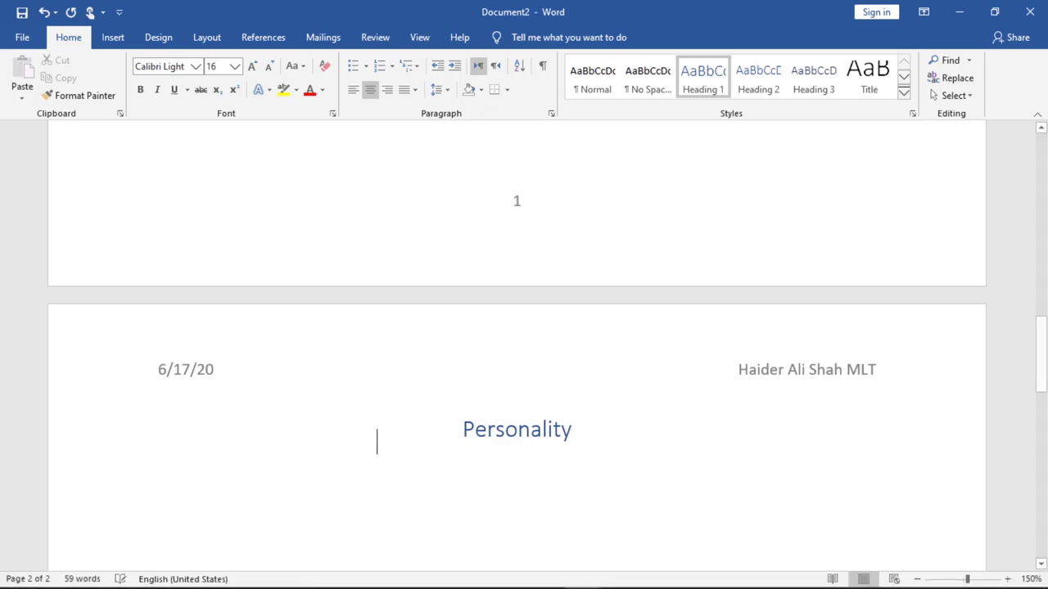
pyautogui.press('Return')
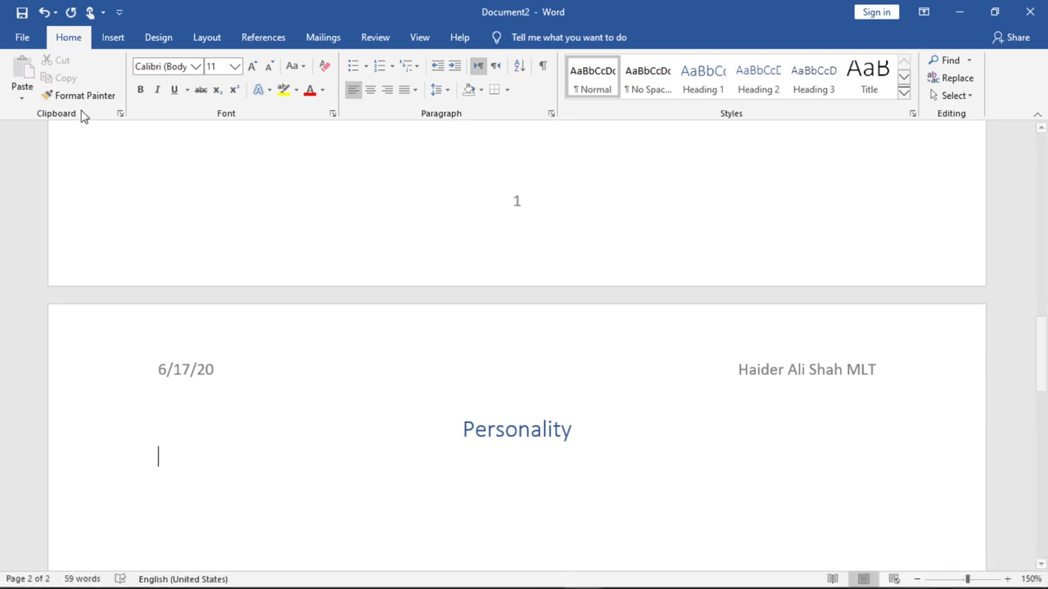
pyautogui.click(23, 37)
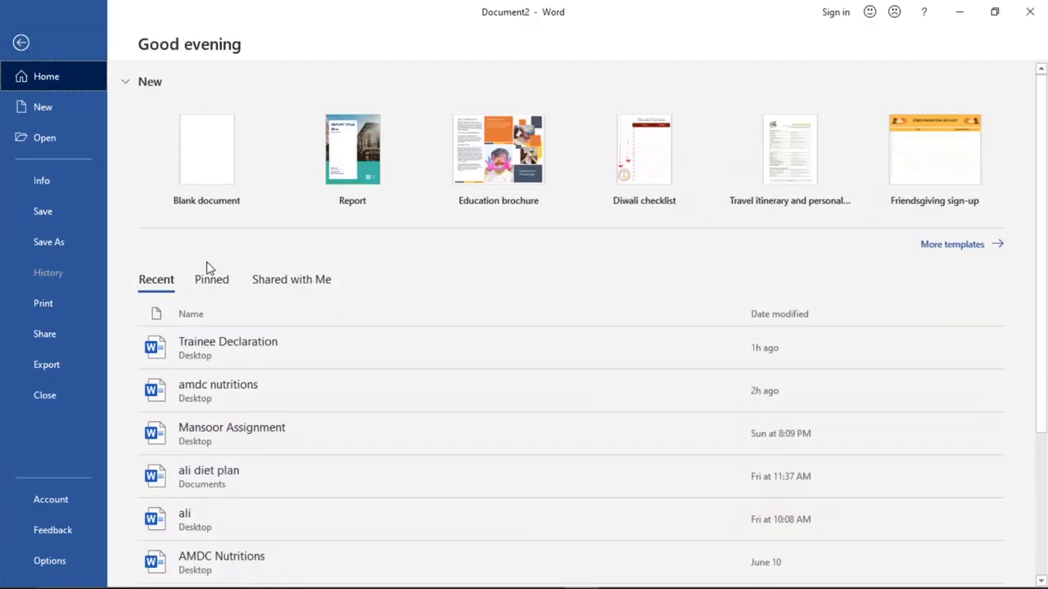
pyautogui.click(288, 355)
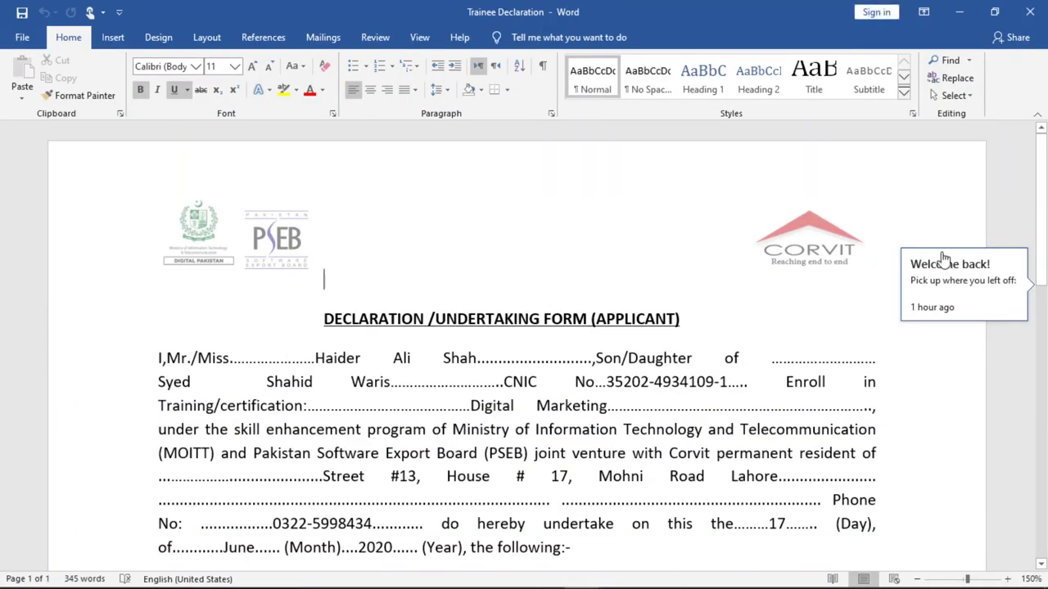
# Step: Select the passage from item 3 through item 4 and confirm it counts 101 words
pyautogui.moveTo(1046, 221); pyautogui.dragTo(1044, 442)
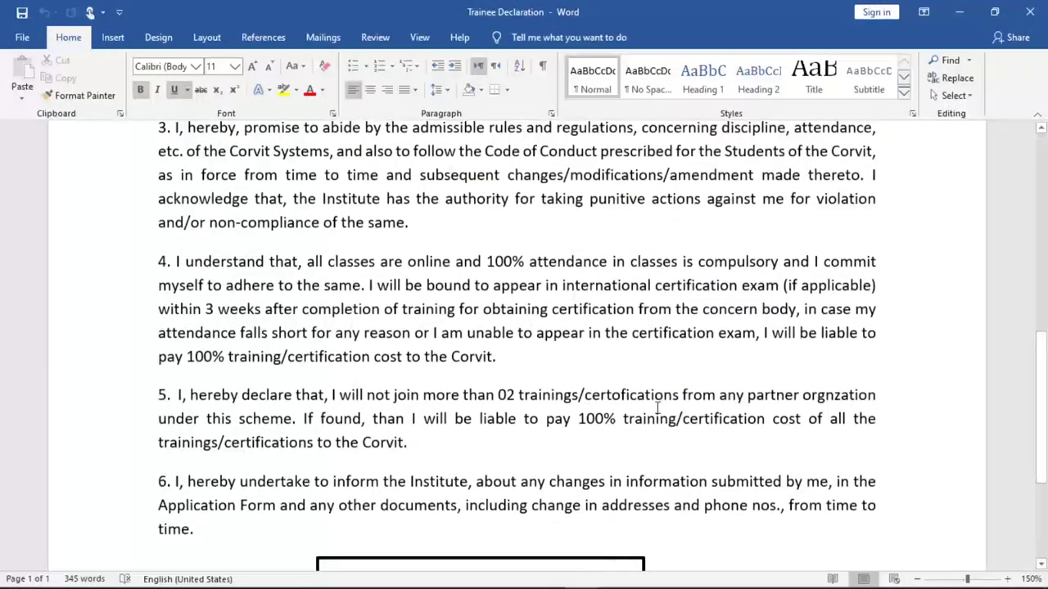
pyautogui.moveTo(506, 357)
pyautogui.mouseDown()
pyautogui.moveTo(166, 230)
pyautogui.moveTo(151, 257)
pyautogui.mouseUp()
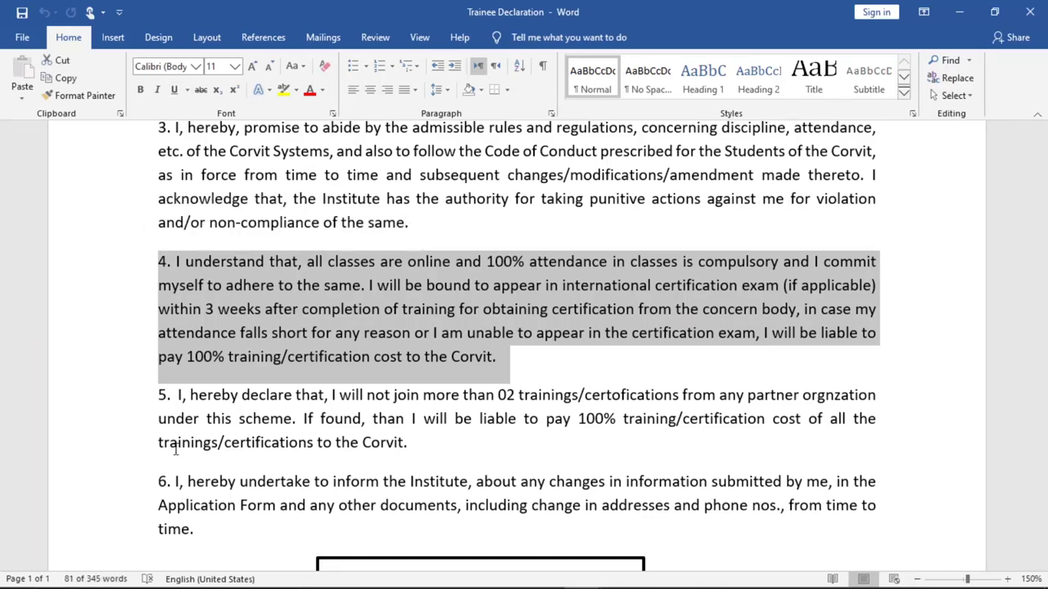
pyautogui.click(513, 356)
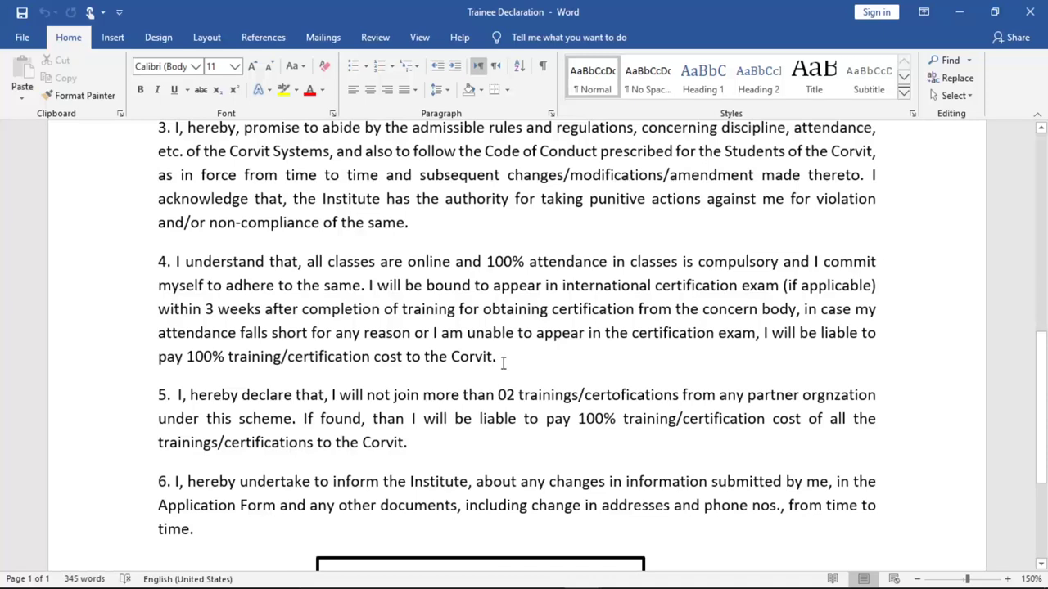
pyautogui.moveTo(508, 361)
pyautogui.mouseDown()
pyautogui.moveTo(154, 234)
pyautogui.moveTo(153, 198)
pyautogui.mouseUp()
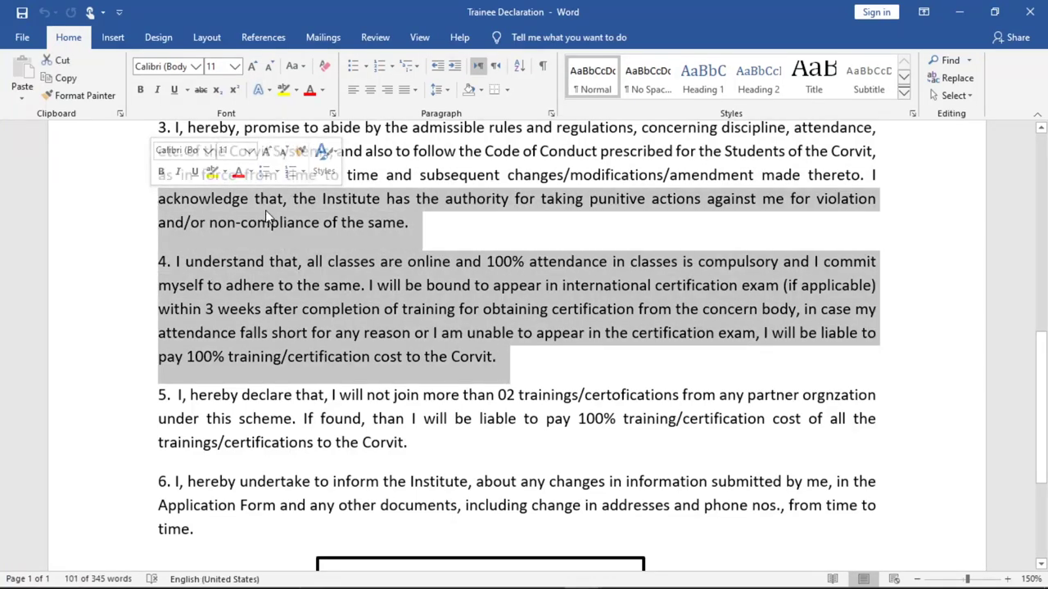
pyautogui.click(96, 579)
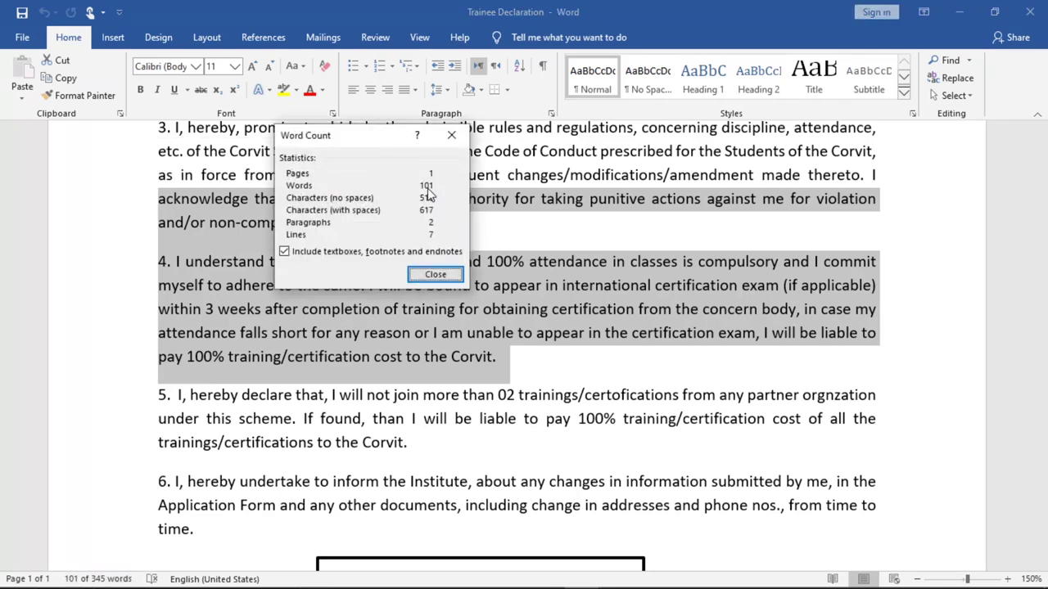
pyautogui.click(444, 278)
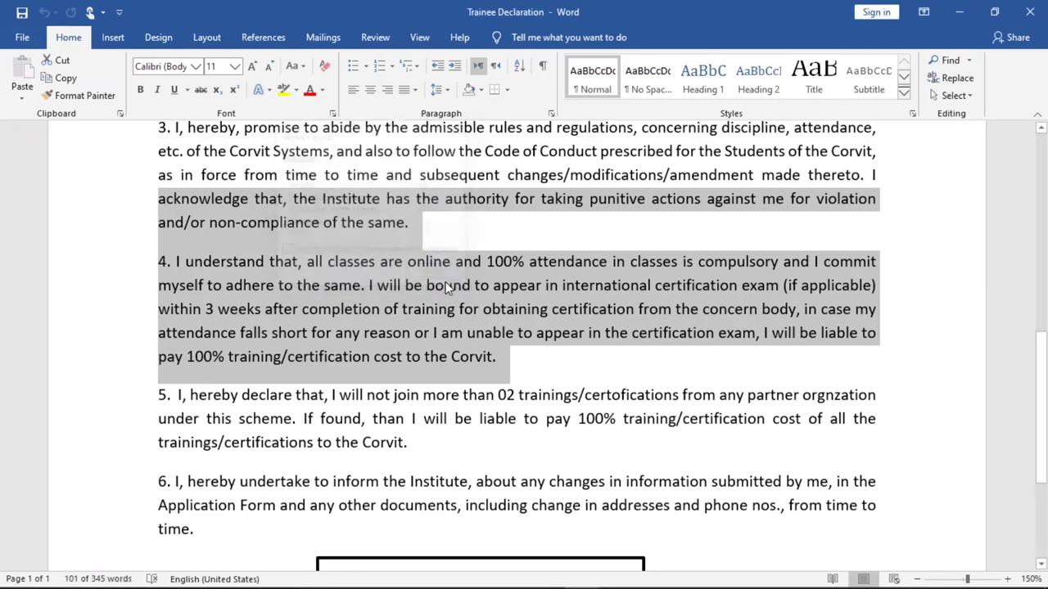
pyautogui.click(426, 357)
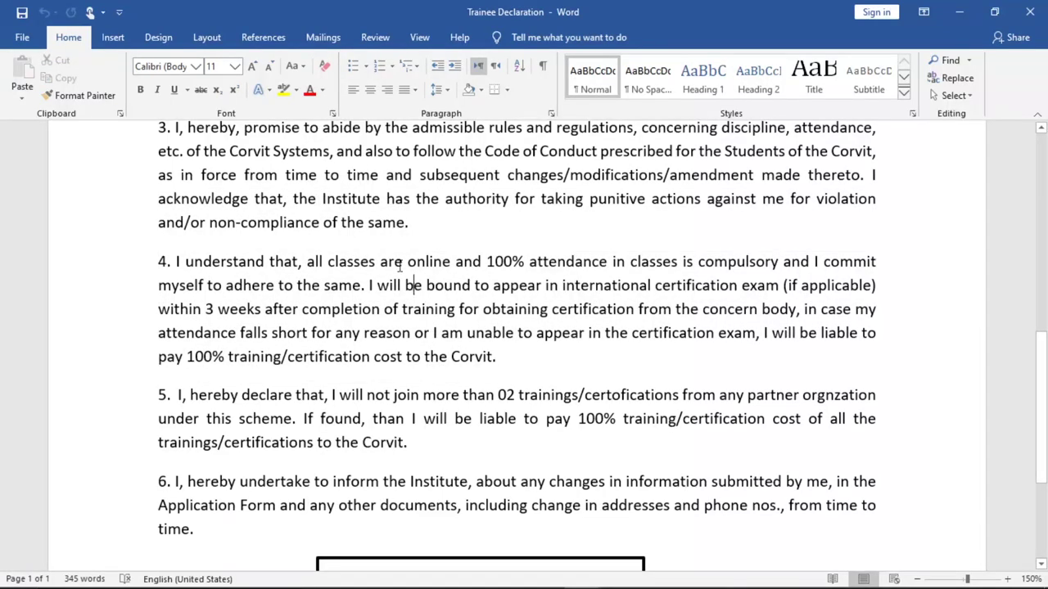
# Step: Copy numbered items 4 and 5 of the declaration
pyautogui.click(348, 199)
pyautogui.moveTo(416, 445)
pyautogui.mouseDown()
pyautogui.moveTo(239, 332)
pyautogui.moveTo(171, 261)
pyautogui.moveTo(153, 266)
pyautogui.mouseUp()
pyautogui.rightClick(275, 305)
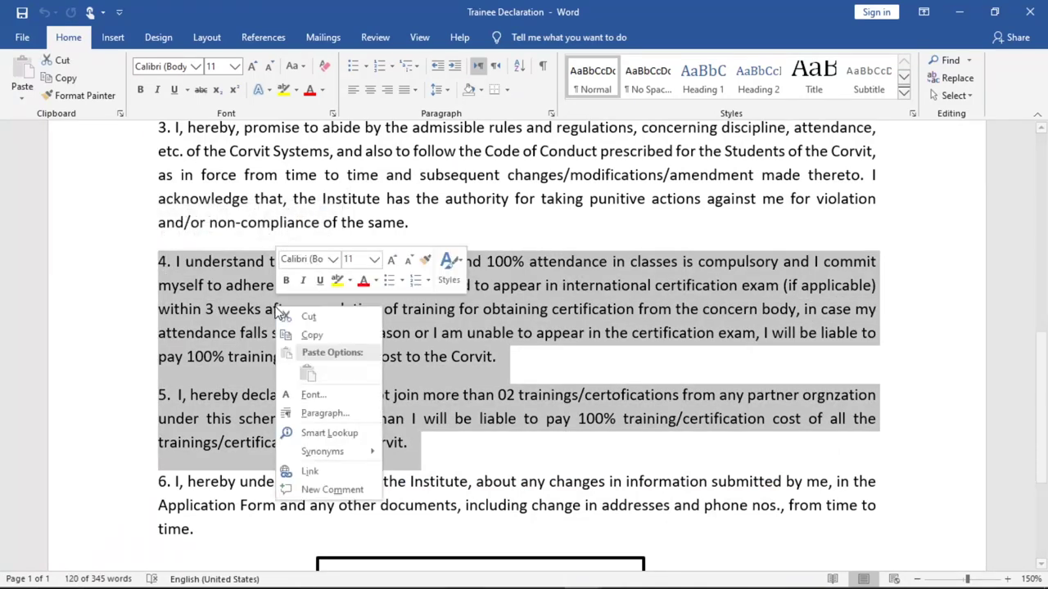
pyautogui.click(326, 337)
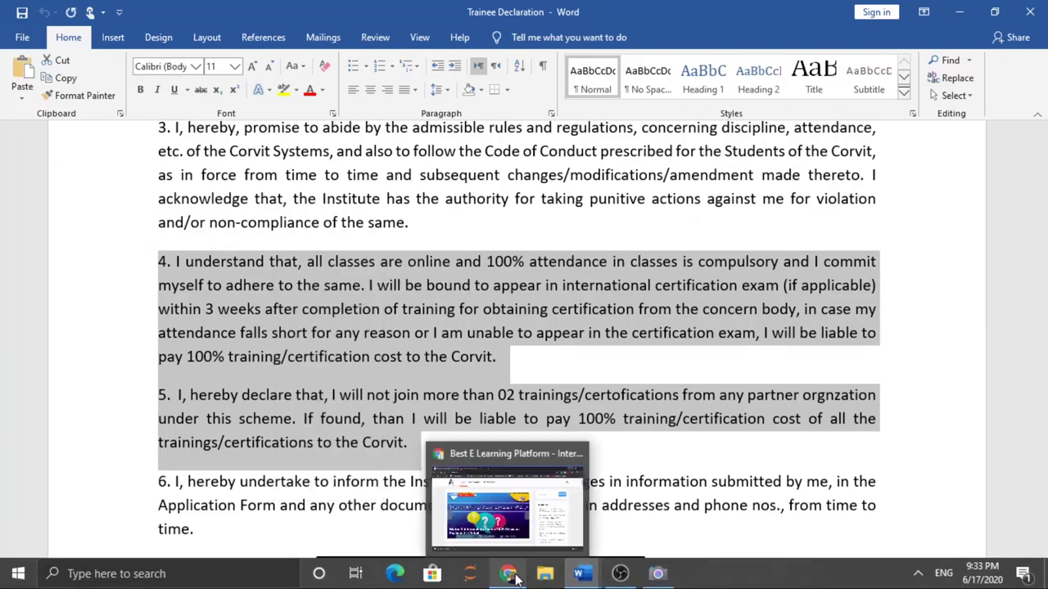
# Step: Switch to Chrome, open two new tabs and show the Apps page with Slides, Sheets, Docs and Drive
pyautogui.click(508, 574)
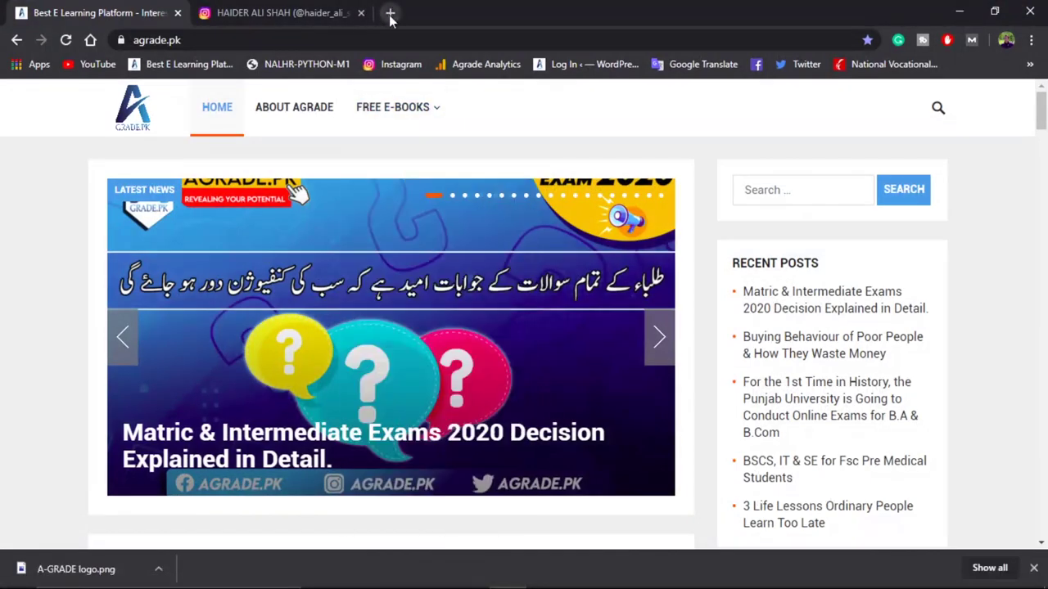
pyautogui.click(389, 13)
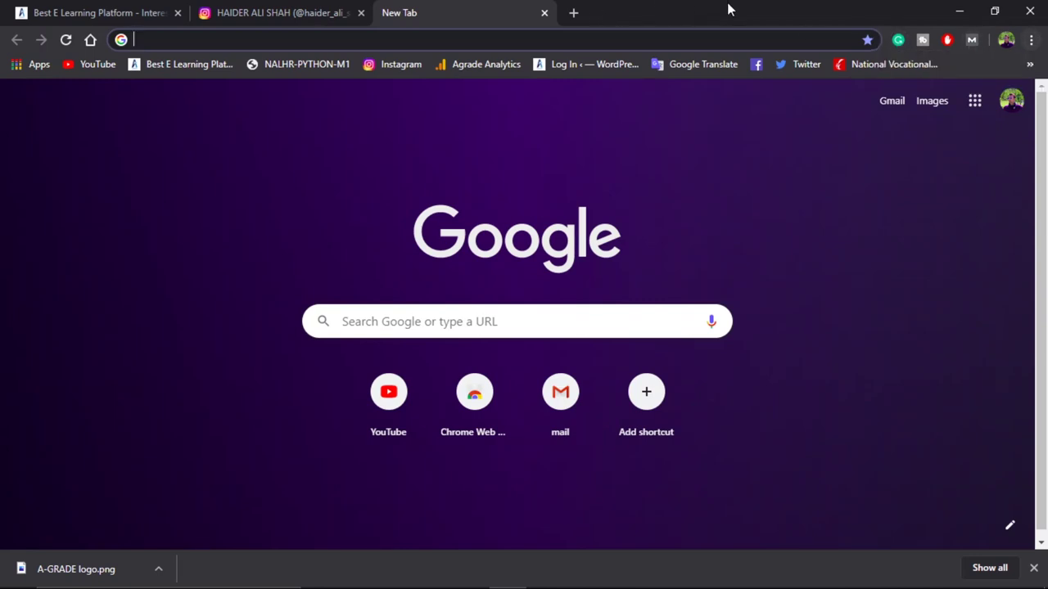
pyautogui.click(583, 15)
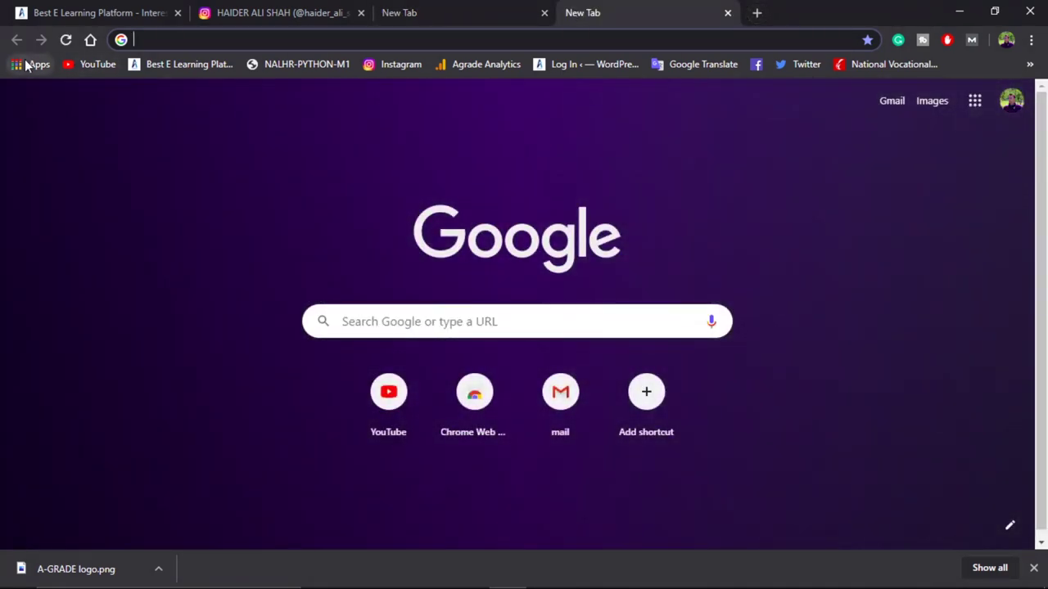
pyautogui.click(27, 64)
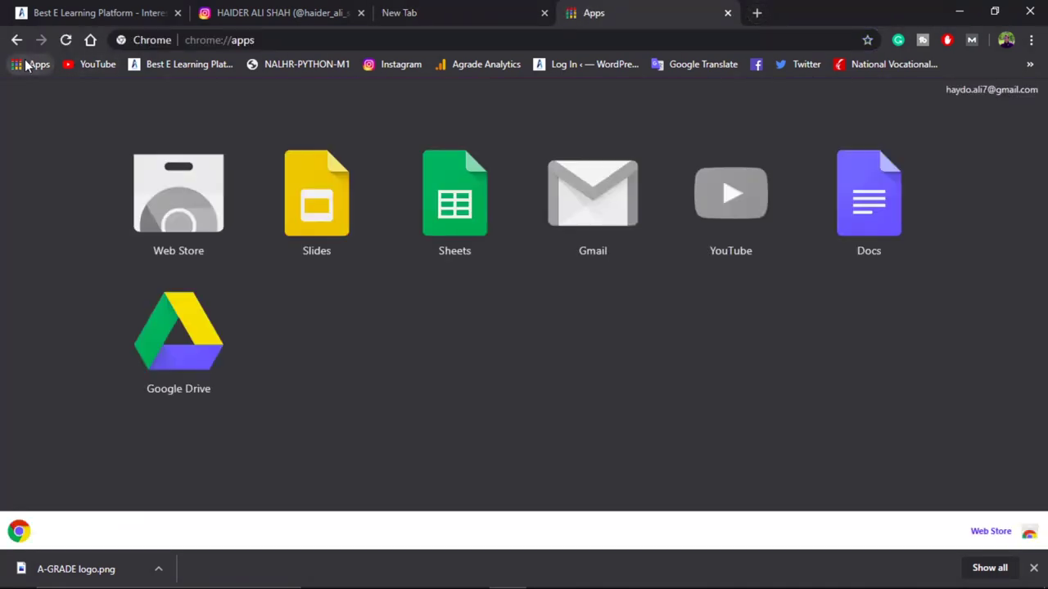
pyautogui.moveTo(524, 586)
pyautogui.click(920, 576)
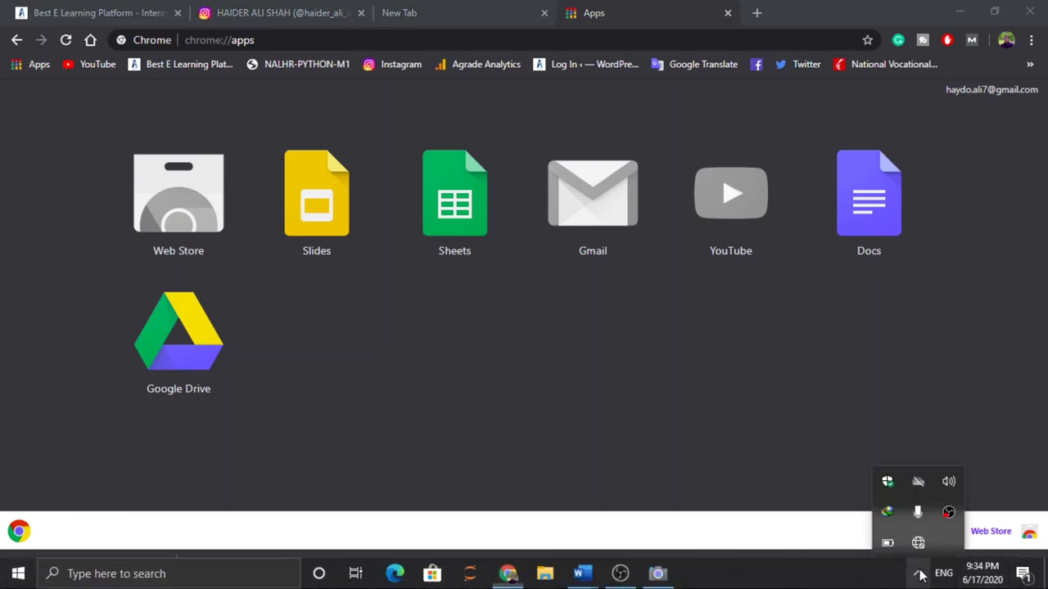
pyautogui.click(918, 542)
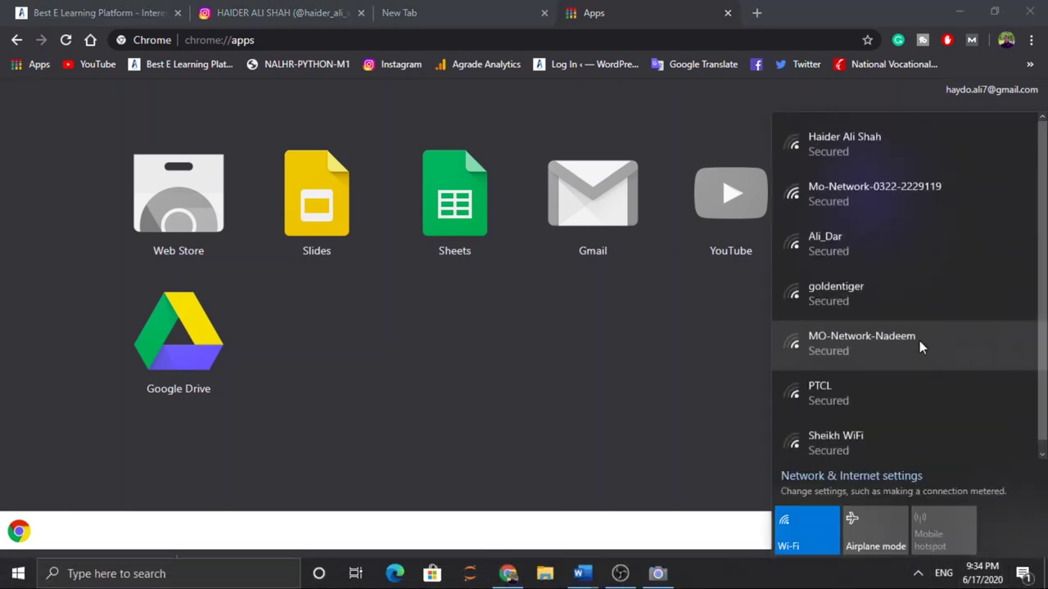
pyautogui.click(879, 159)
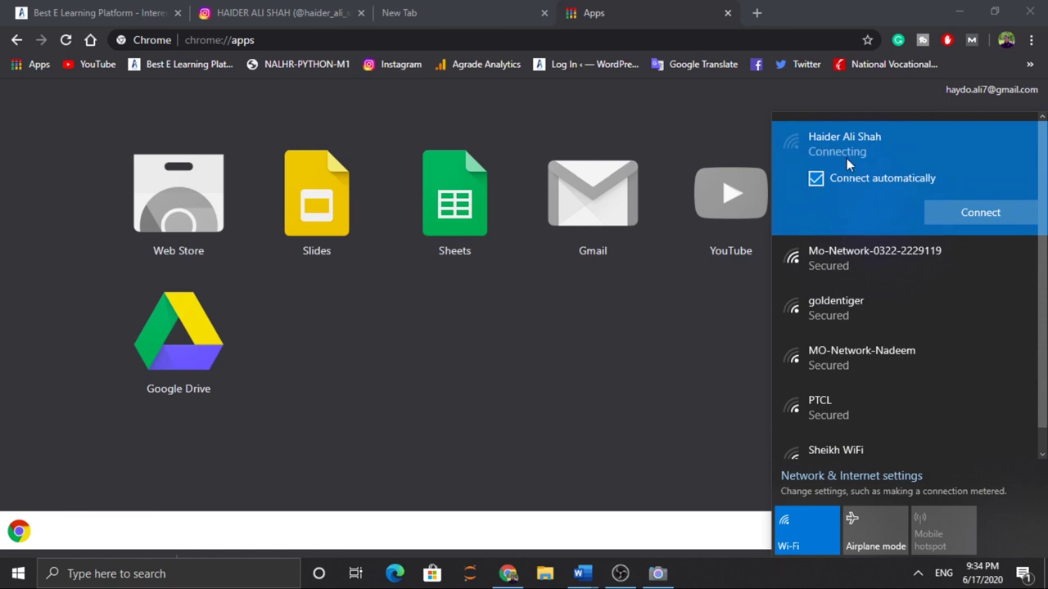
pyautogui.click(950, 207)
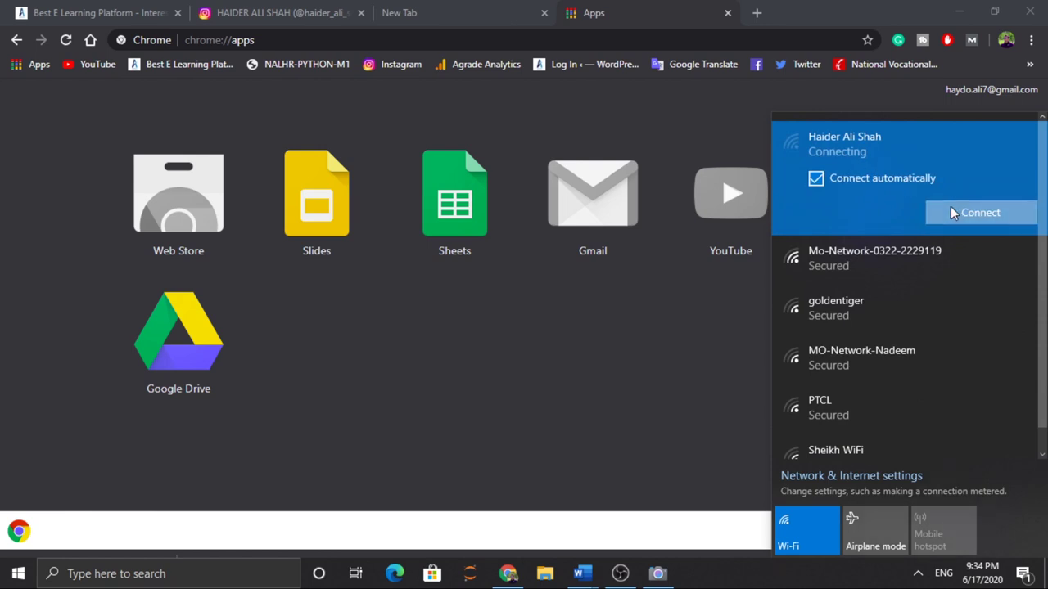
pyautogui.click(677, 333)
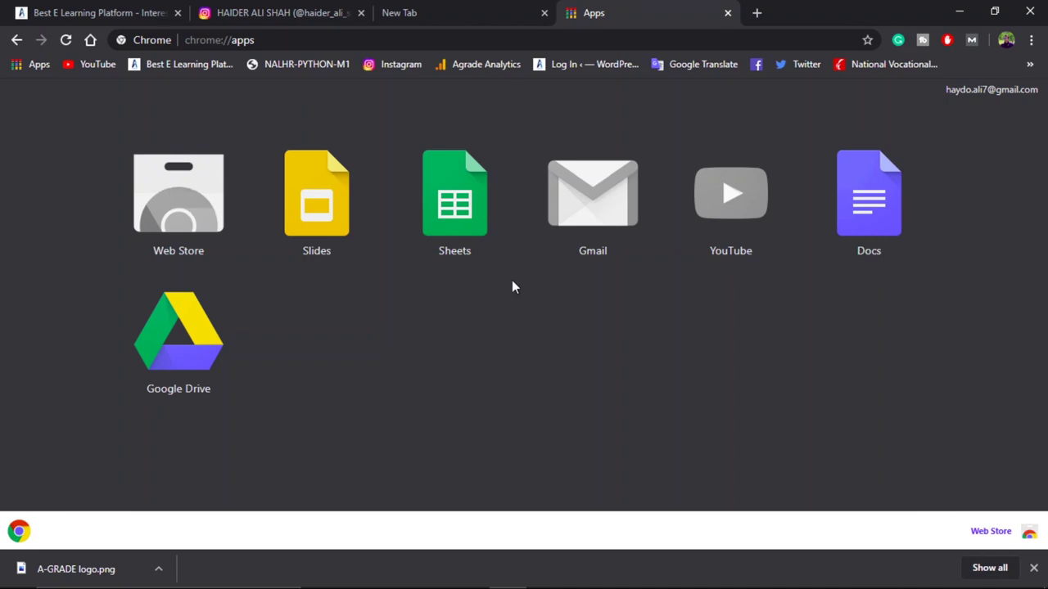
pyautogui.moveTo(524, 585)
pyautogui.click(917, 574)
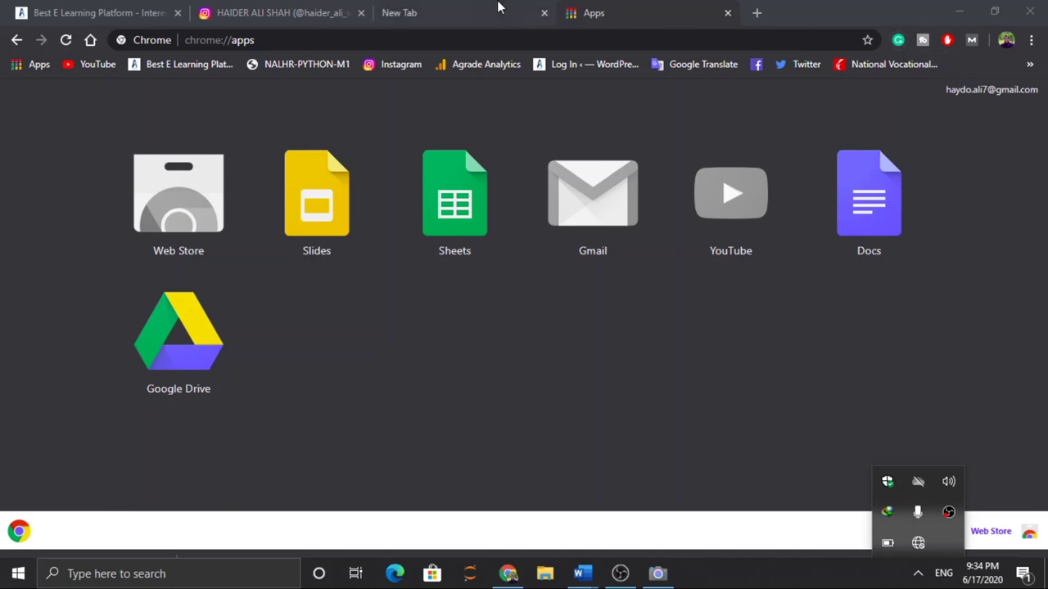
# Step: Create a new document from the Grammarly extension popup in Chrome
pyautogui.click(898, 42)
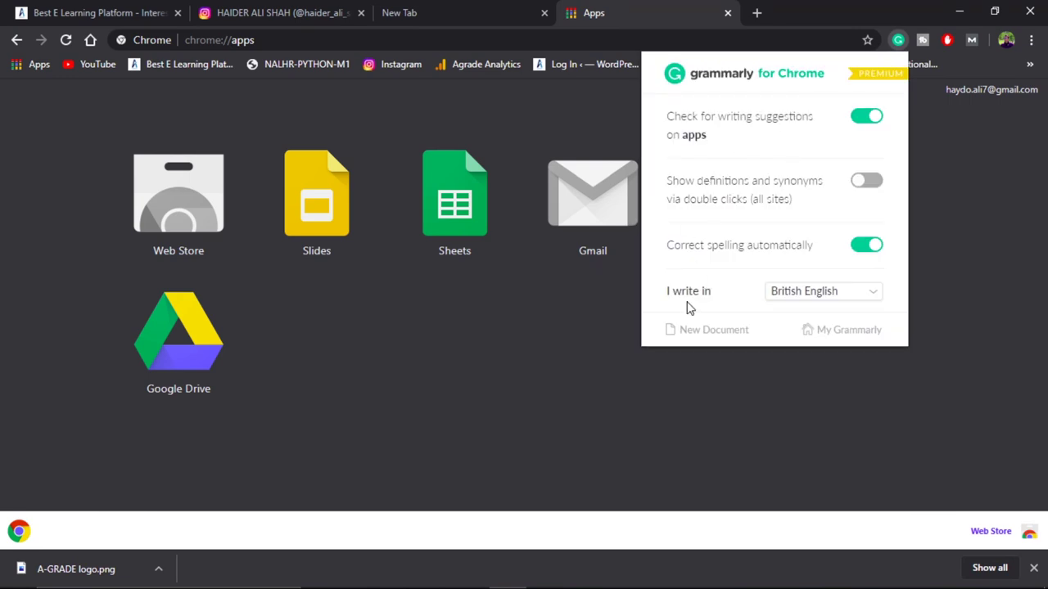
pyautogui.click(708, 331)
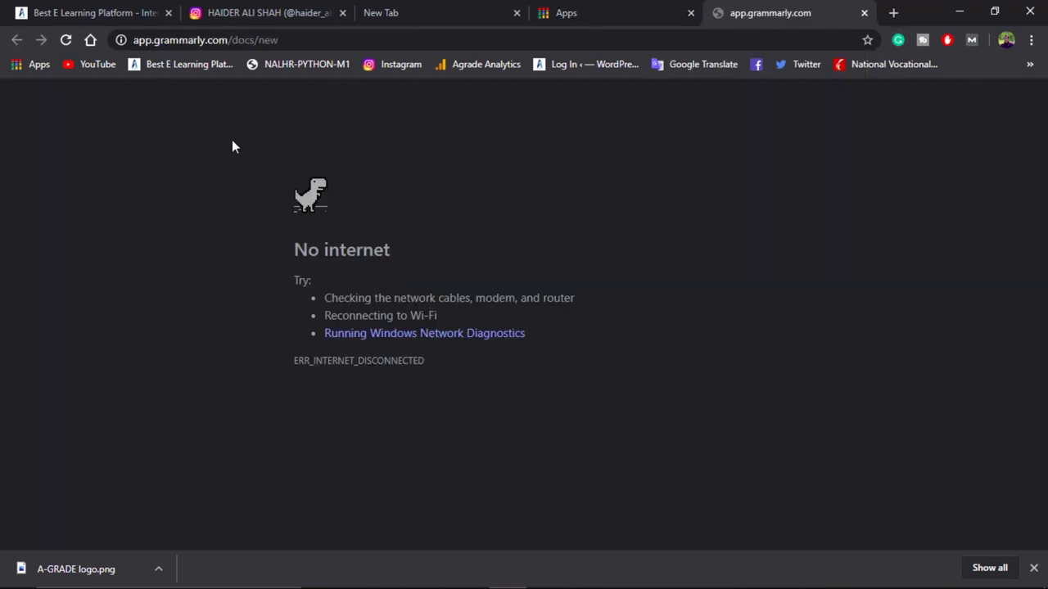
# Step: Retry connecting to the saved Wi-Fi network and dismiss the failed-connection message
pyautogui.click(917, 574)
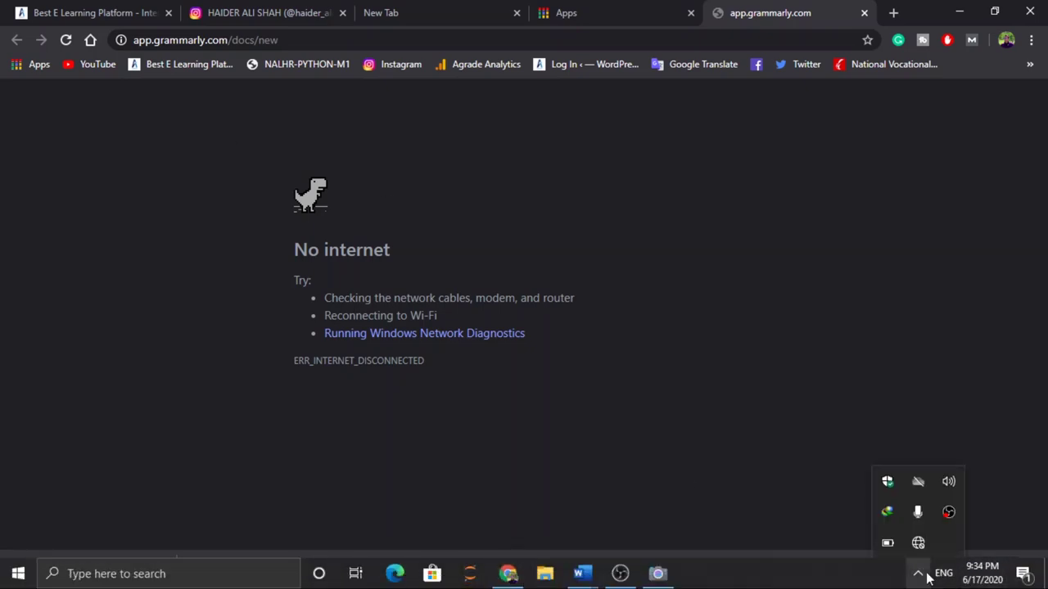
pyautogui.click(917, 543)
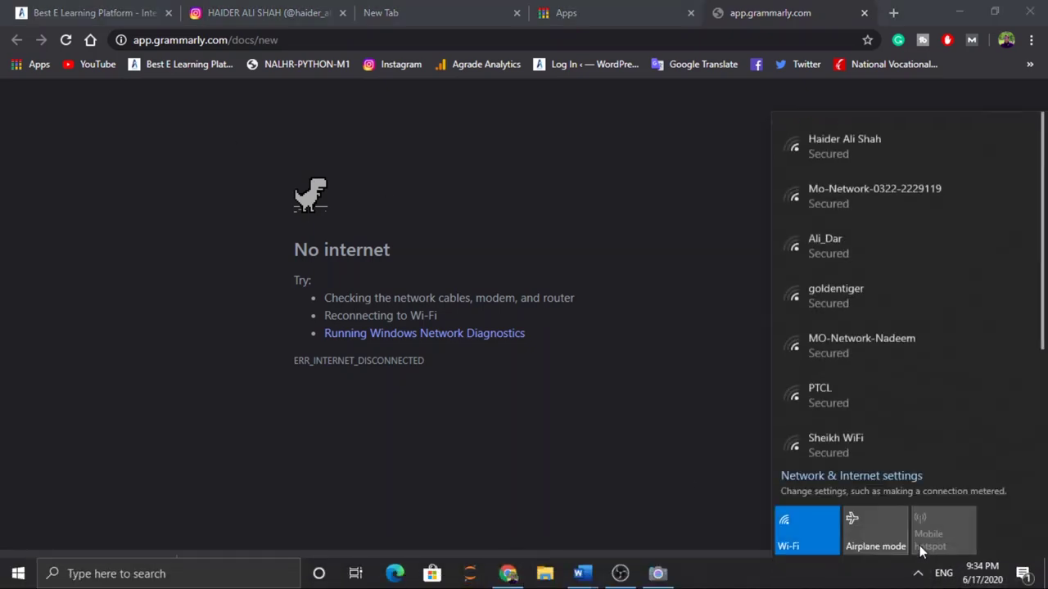
pyautogui.click(822, 156)
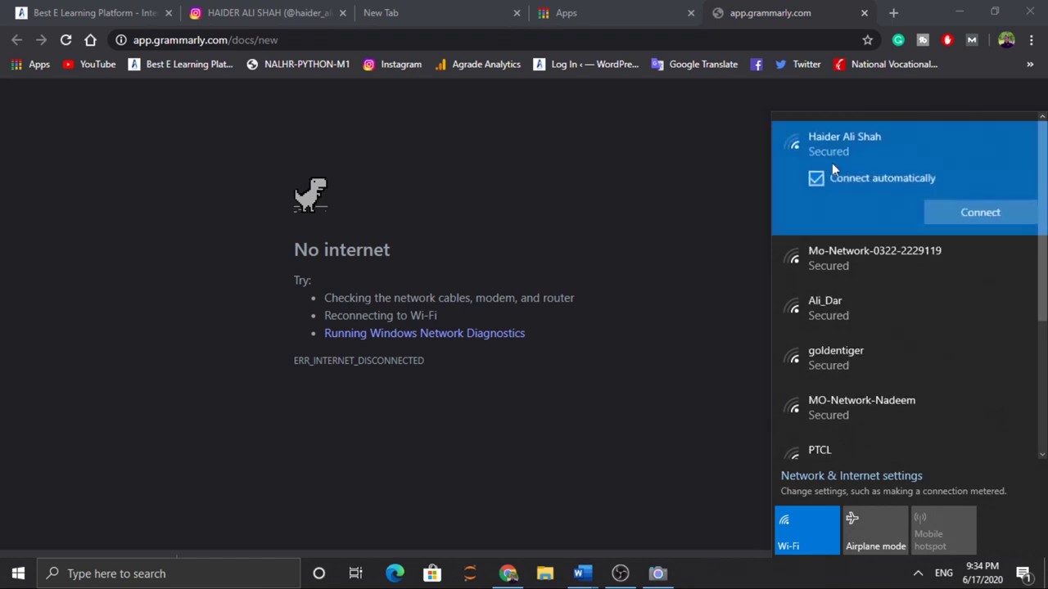
pyautogui.click(950, 211)
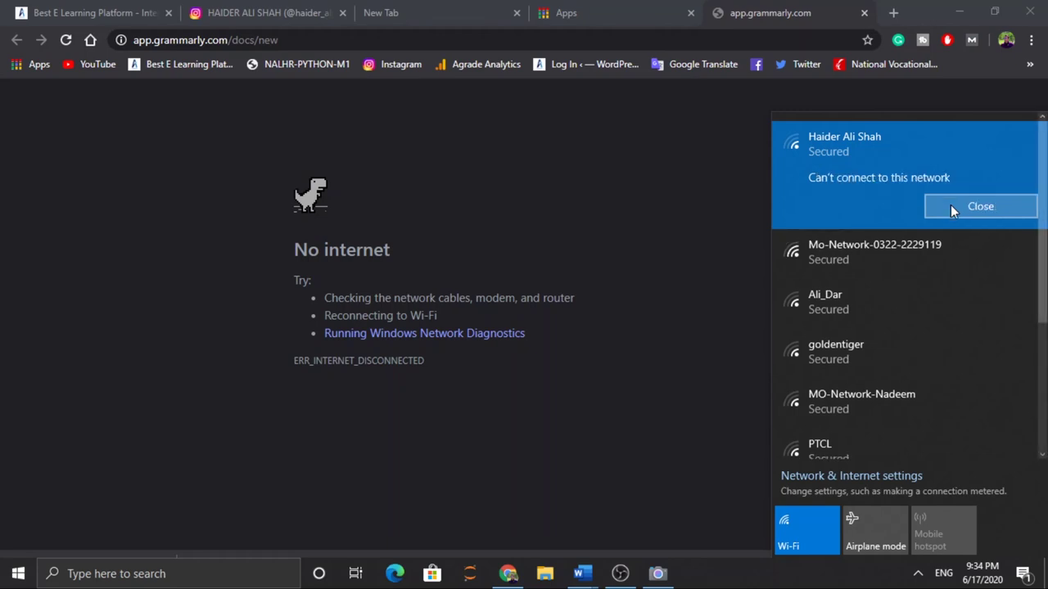
pyautogui.click(699, 205)
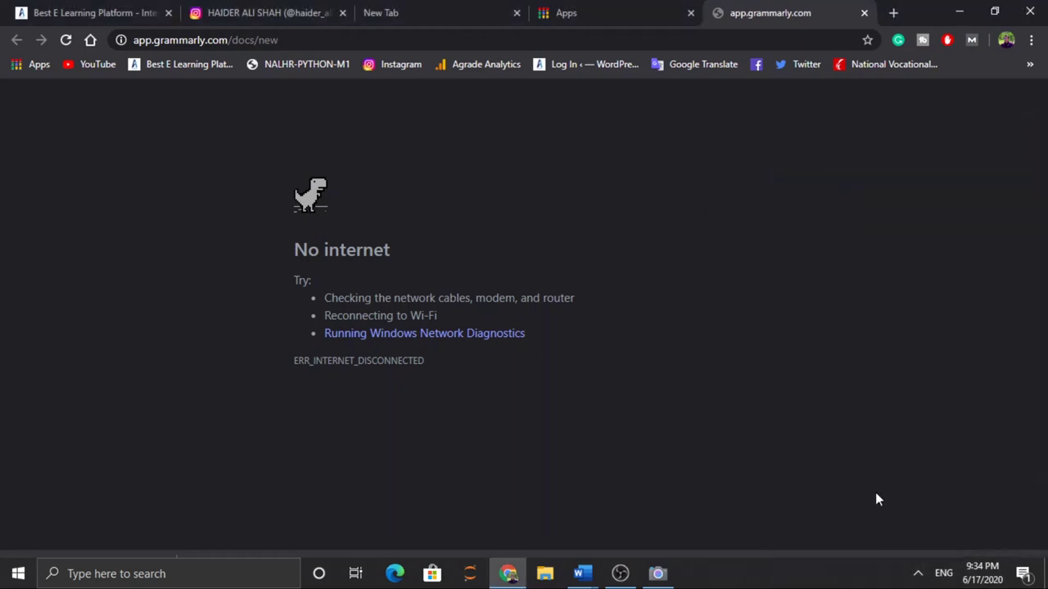
# Step: Forget the saved Wi-Fi network from the network list
pyautogui.click(918, 573)
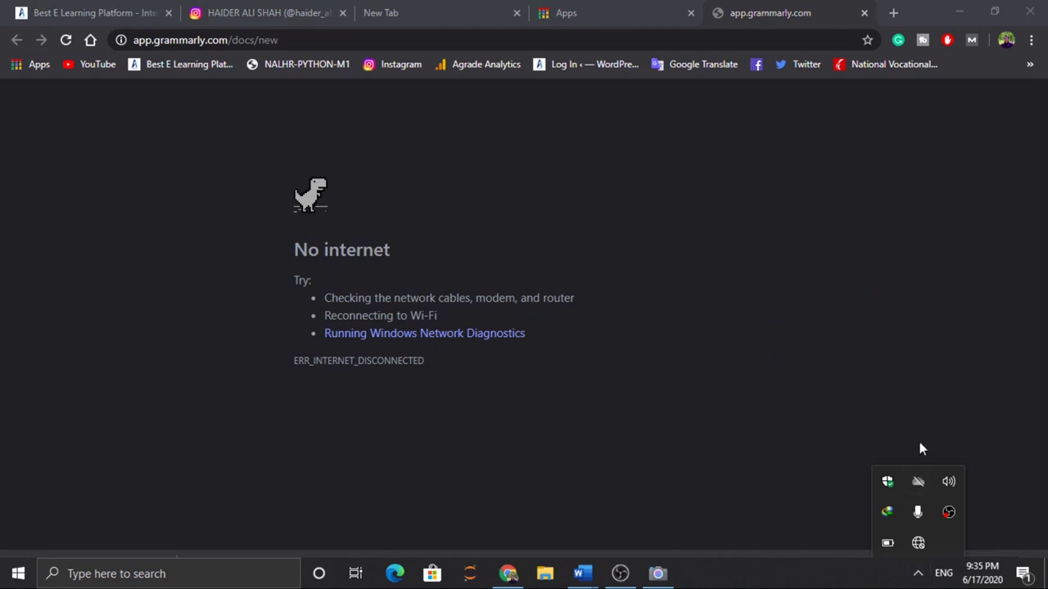
pyautogui.click(919, 542)
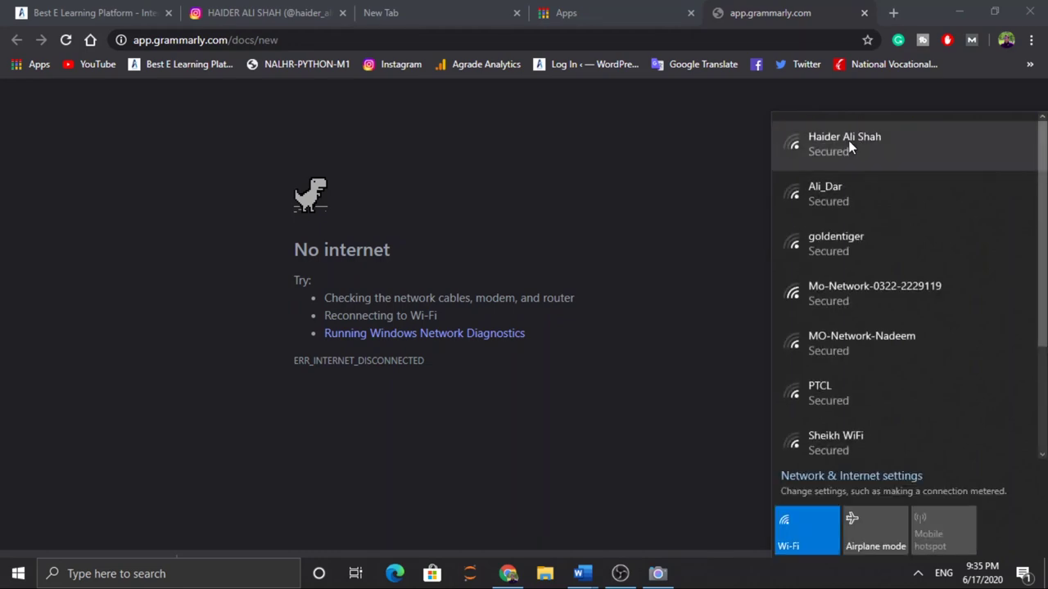
pyautogui.rightClick(850, 145)
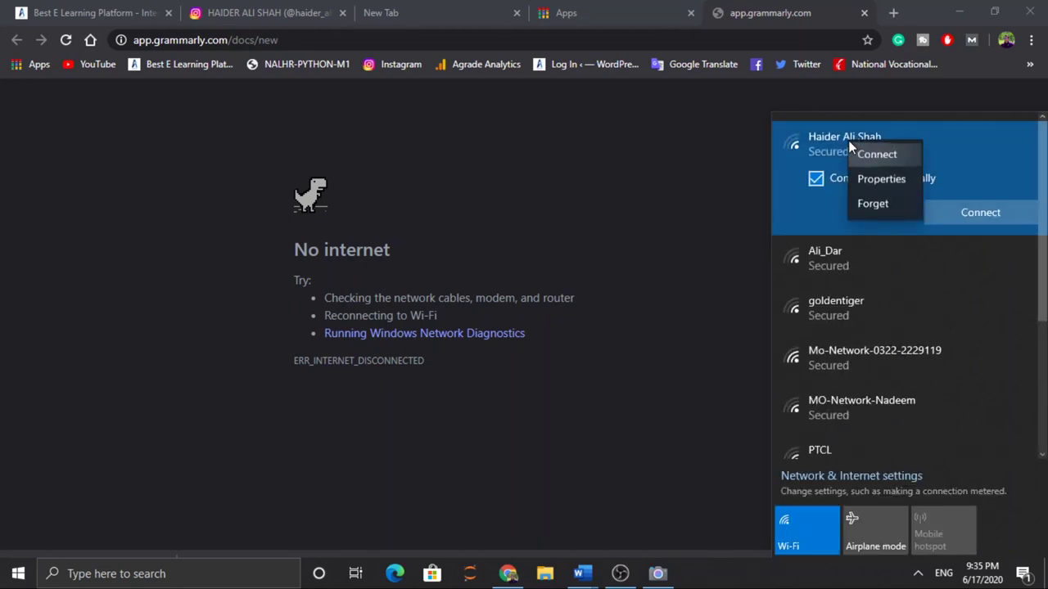
pyautogui.click(881, 210)
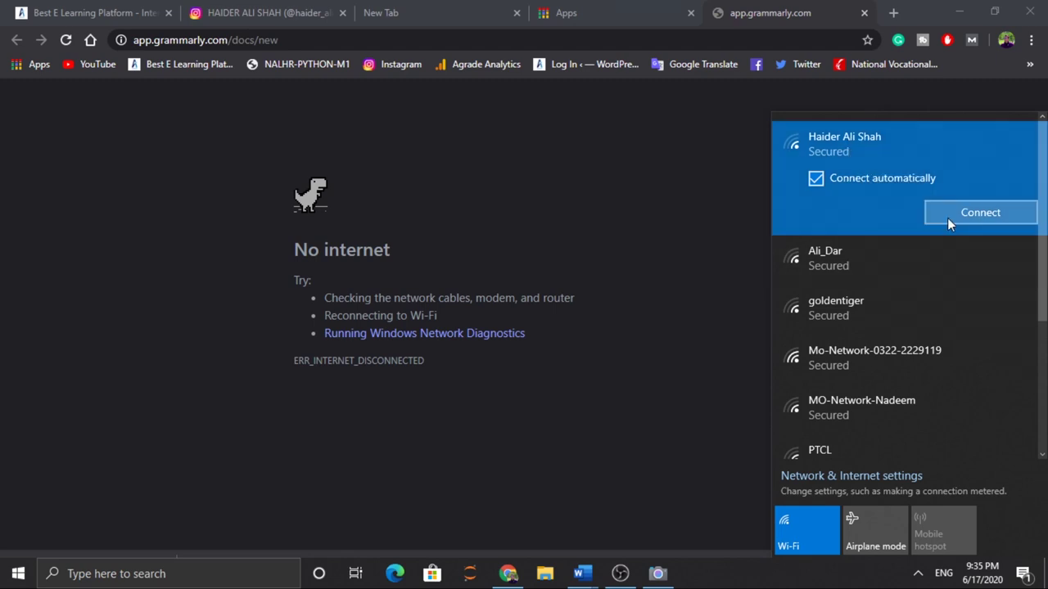
pyautogui.click(715, 333)
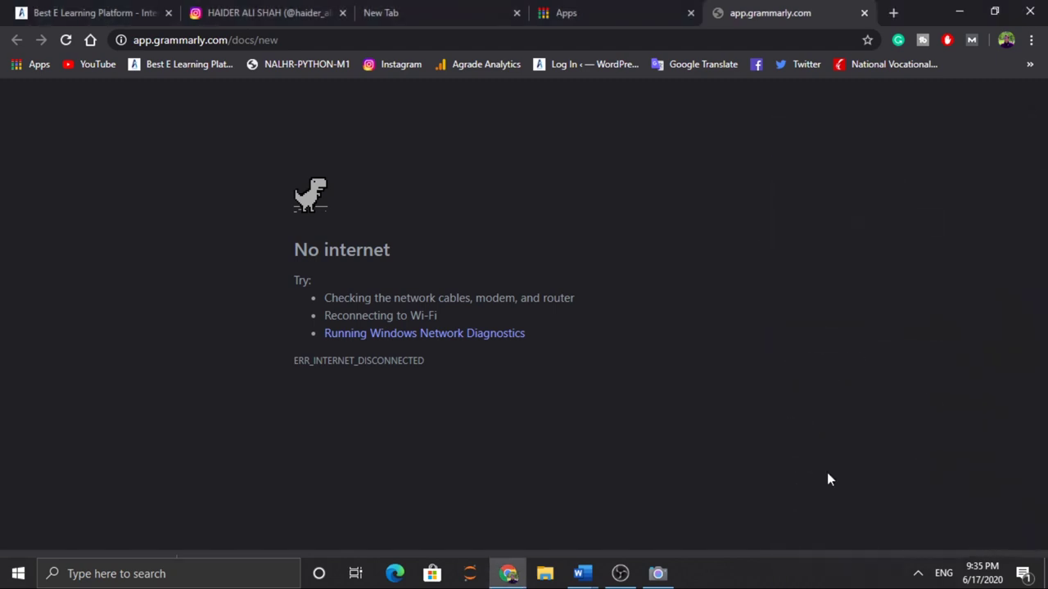
# Step: Reconnect to the forgotten network with its security key, then close the can't-connect error
pyautogui.click(918, 573)
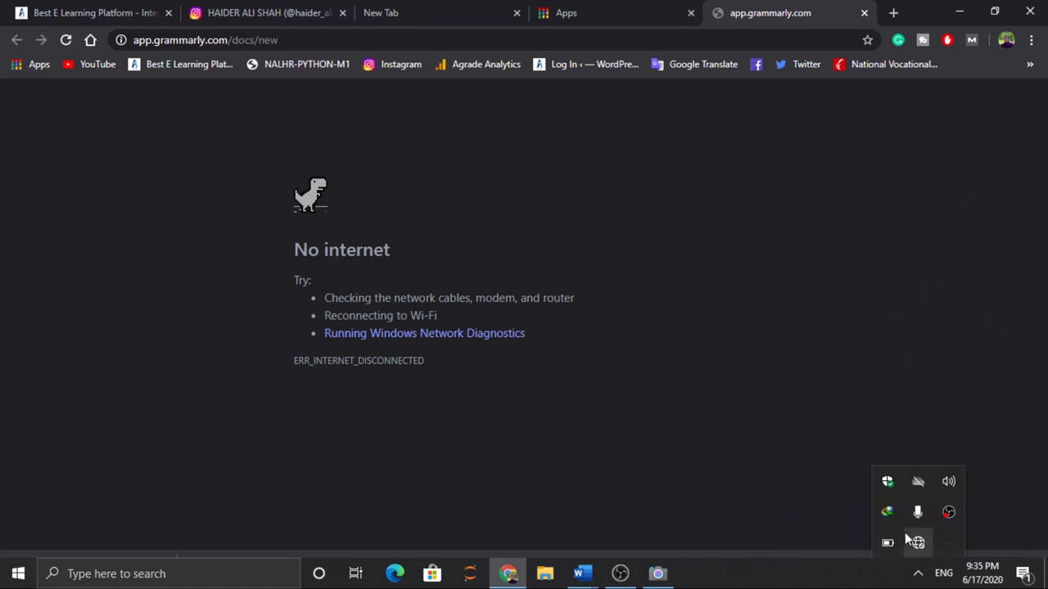
pyautogui.click(930, 546)
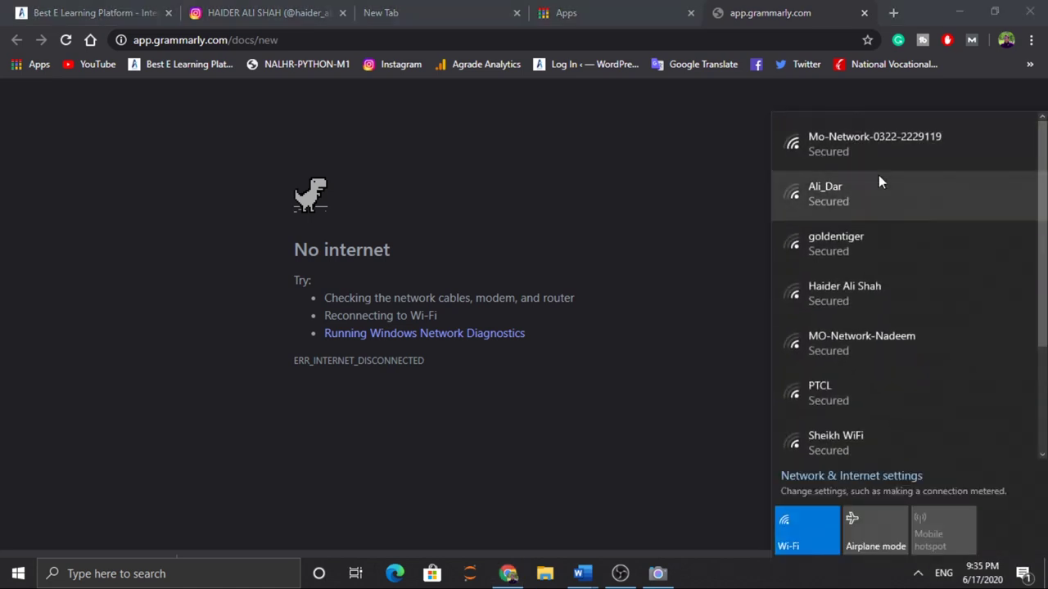
pyautogui.click(848, 286)
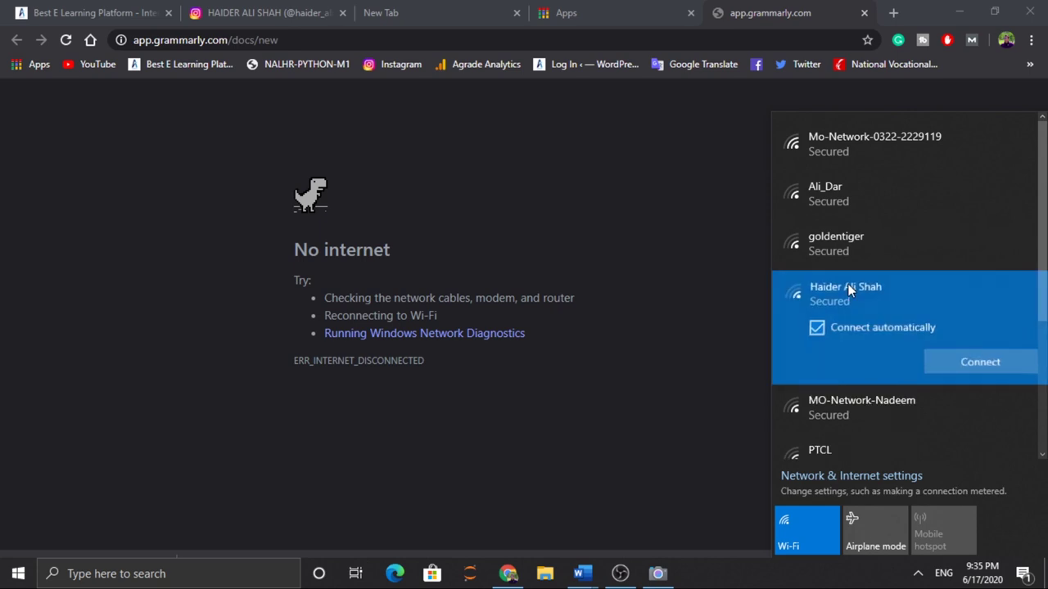
pyautogui.click(945, 363)
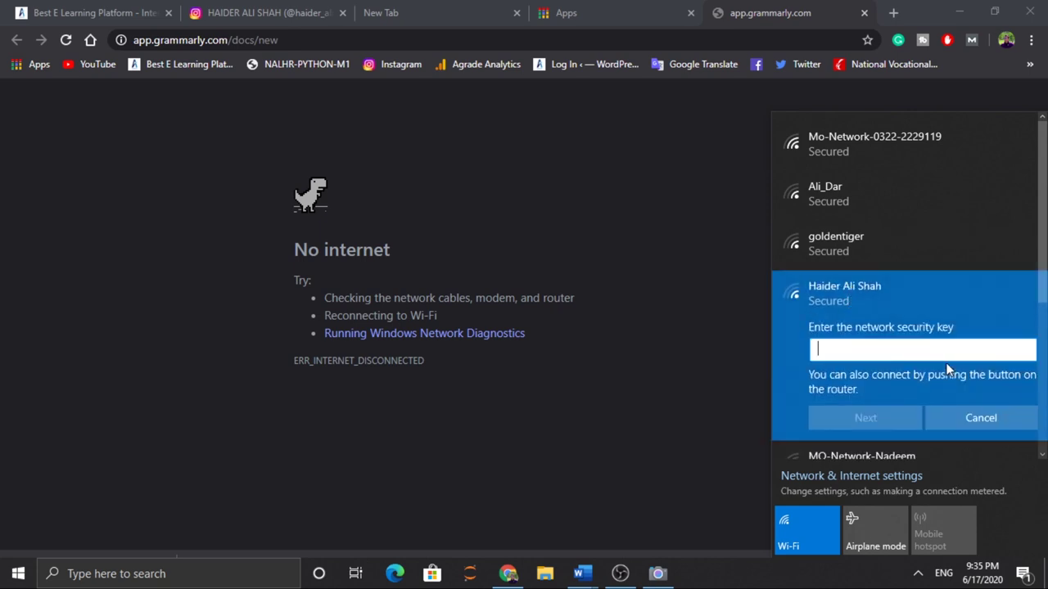
pyautogui.write('••••••••')
pyautogui.press('Return')
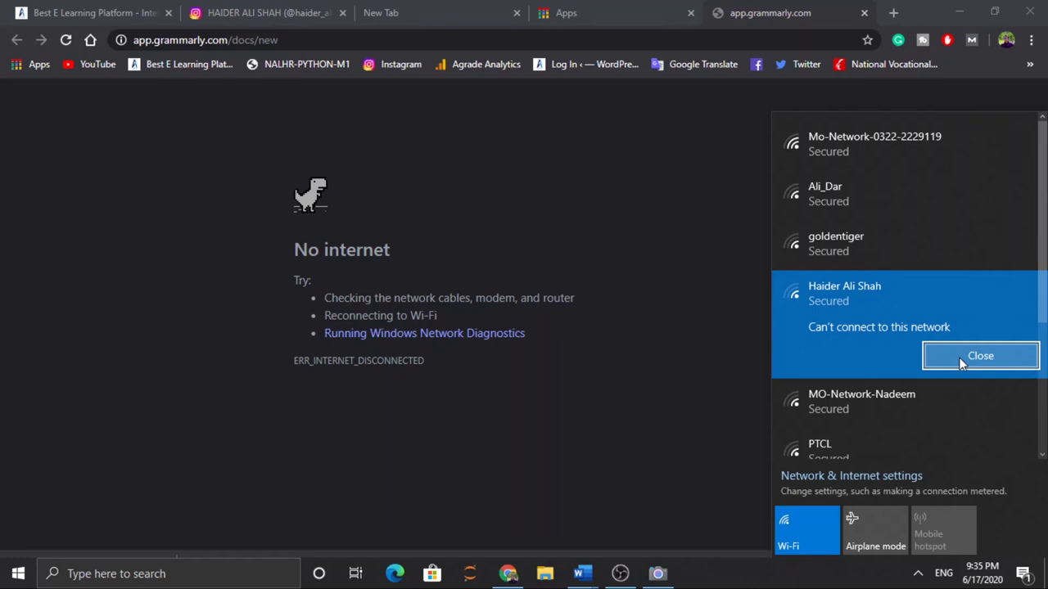
pyautogui.click(959, 357)
pyautogui.click(718, 279)
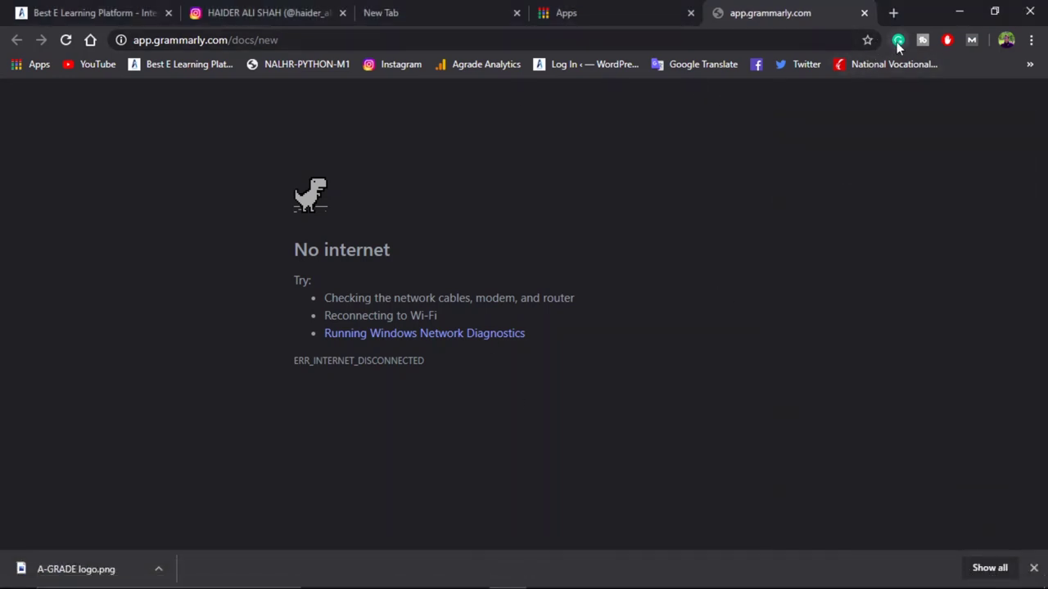
# Step: Switch Chrome to the blank New Tab page and preview the open Word documents
pyautogui.click(586, 11)
pyautogui.click(420, 10)
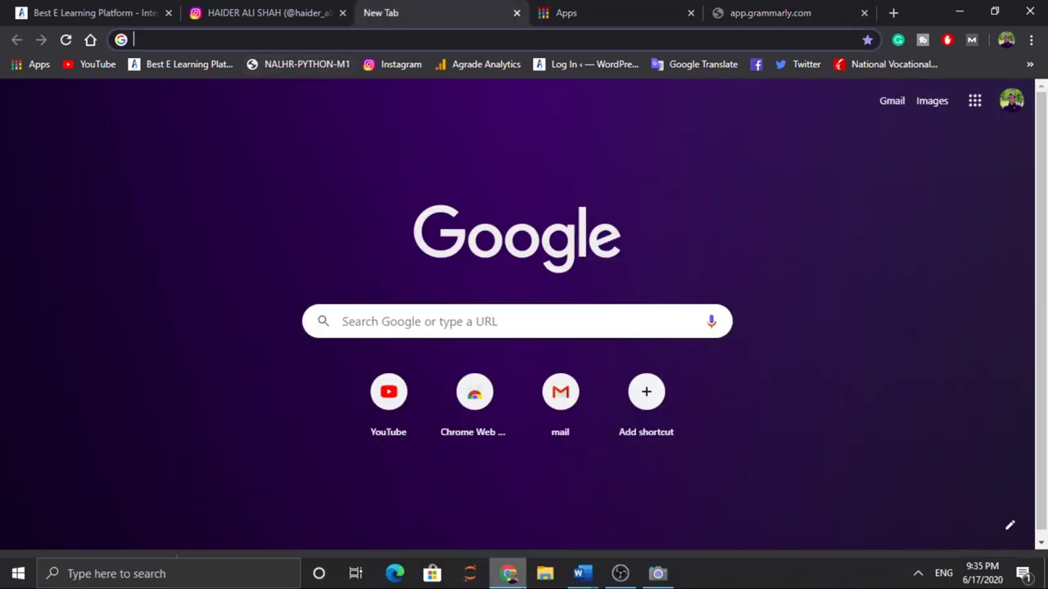
pyautogui.click(580, 575)
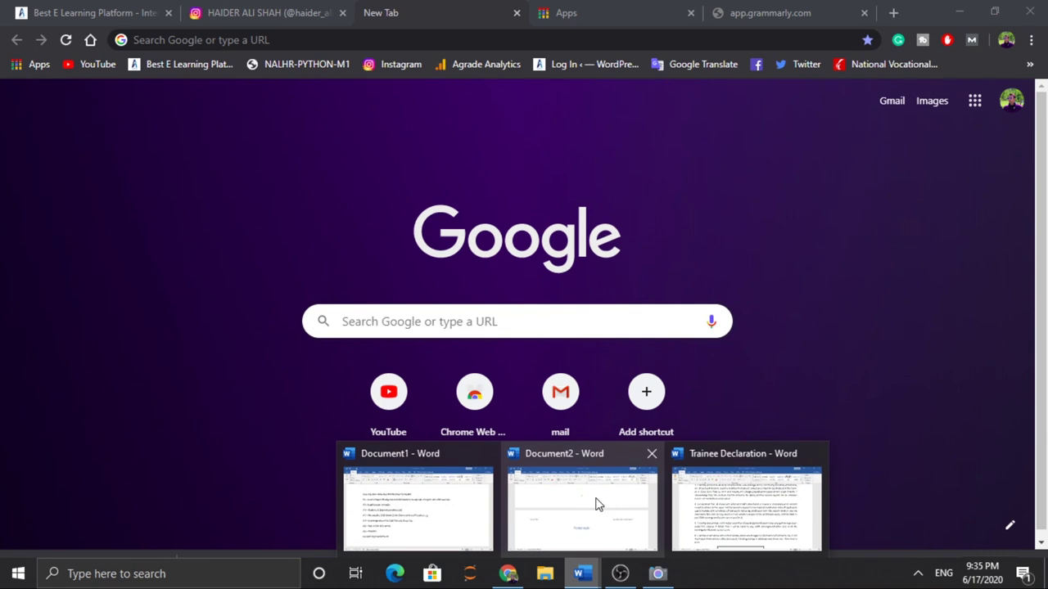
pyautogui.moveTo(582, 508)
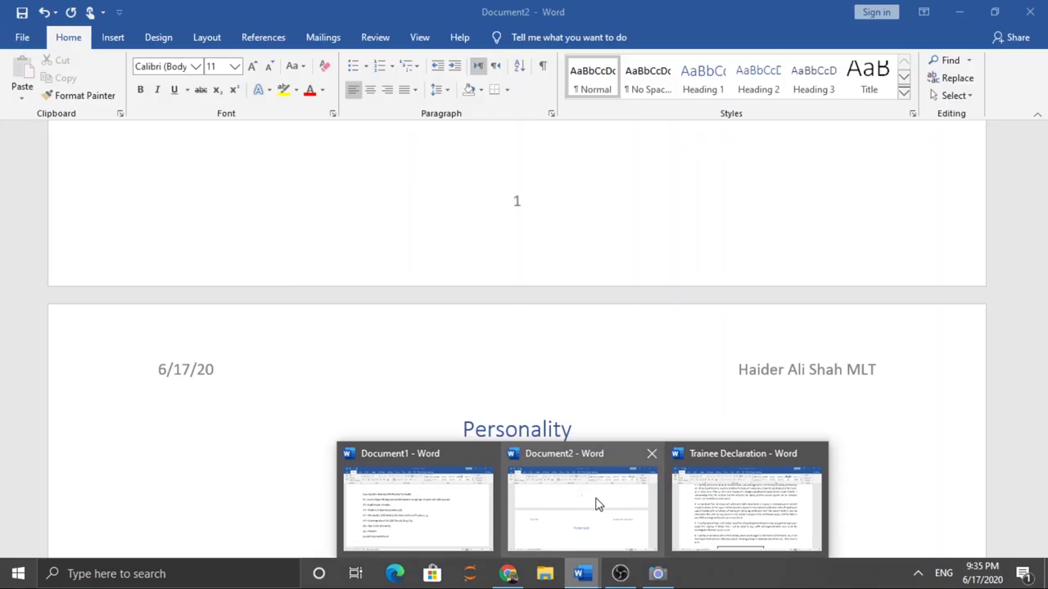
# Step: Paste declaration paragraphs 4 and 5 on a new line below the Personality heading and select them
pyautogui.click(597, 503)
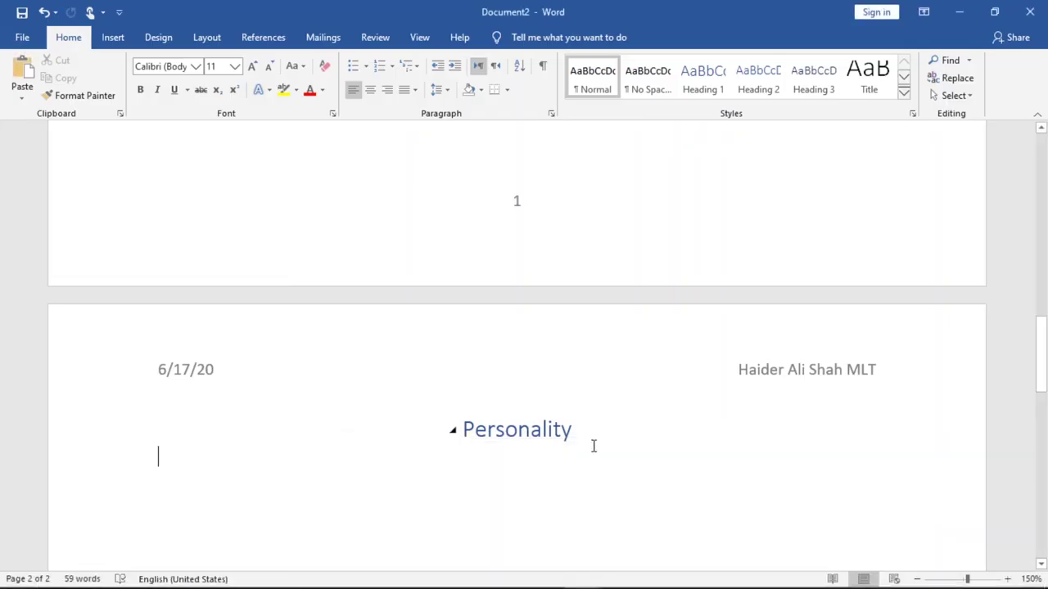
pyautogui.click(594, 446)
pyautogui.press('Return')
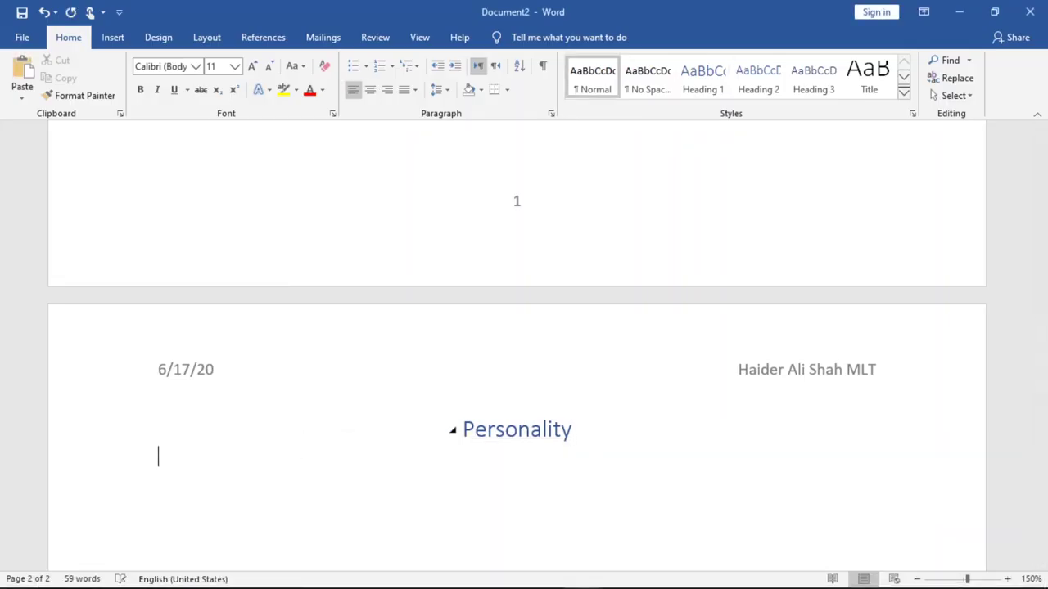
pyautogui.write('4. I understand that, all classes are online and 100% attendance in classes is compulsory and I commit myself to adhere to the same. I will be bound to appear in international certification exam (if applicable) within 3 weeks after completion of training for obtaining certification from the concern body, in case my attendance falls short for any reason or I am unable to appear in the certification exam, I will be liable to pay 100% training/certification cost to the Corvit. 5.  I, hereby declare that, I will not join more than 02 trainings/certofications from any partner orgnzation under this scheme. If found, than I will be liable to pay 100% training/certification cost of all the trainings/certifications to the Corvit.')
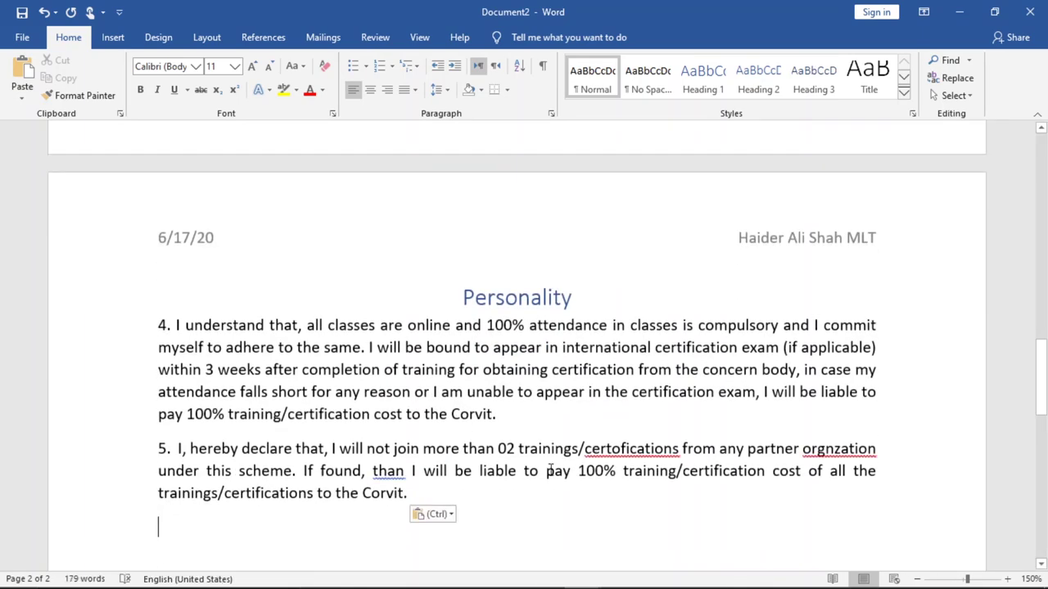
pyautogui.moveTo(413, 493); pyautogui.dragTo(155, 326)
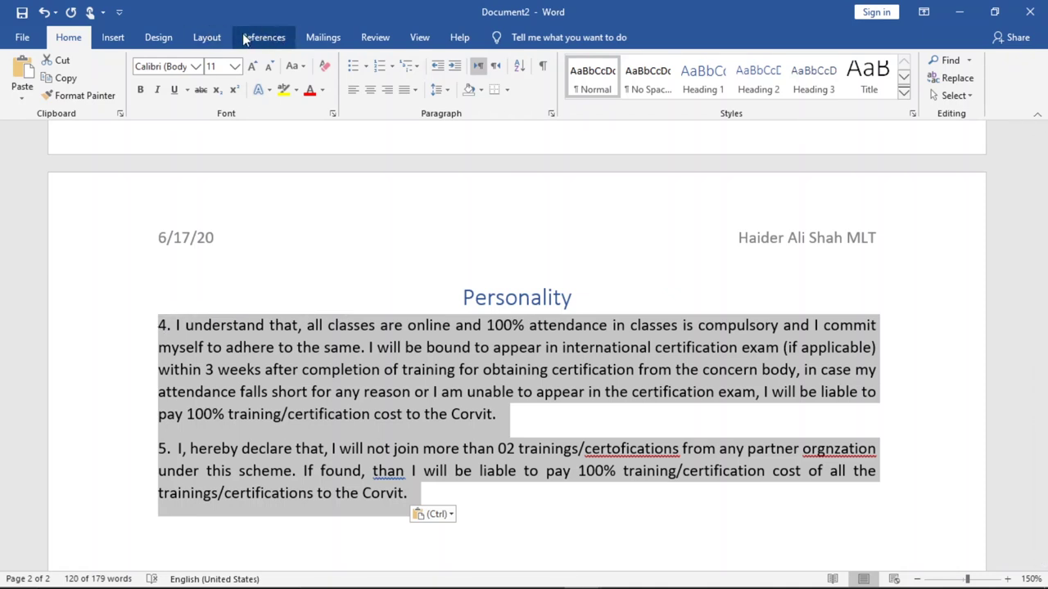
# Step: Split the selected declaration items 4 and 5 into two columns with Layout > Columns > Two
pyautogui.click(216, 37)
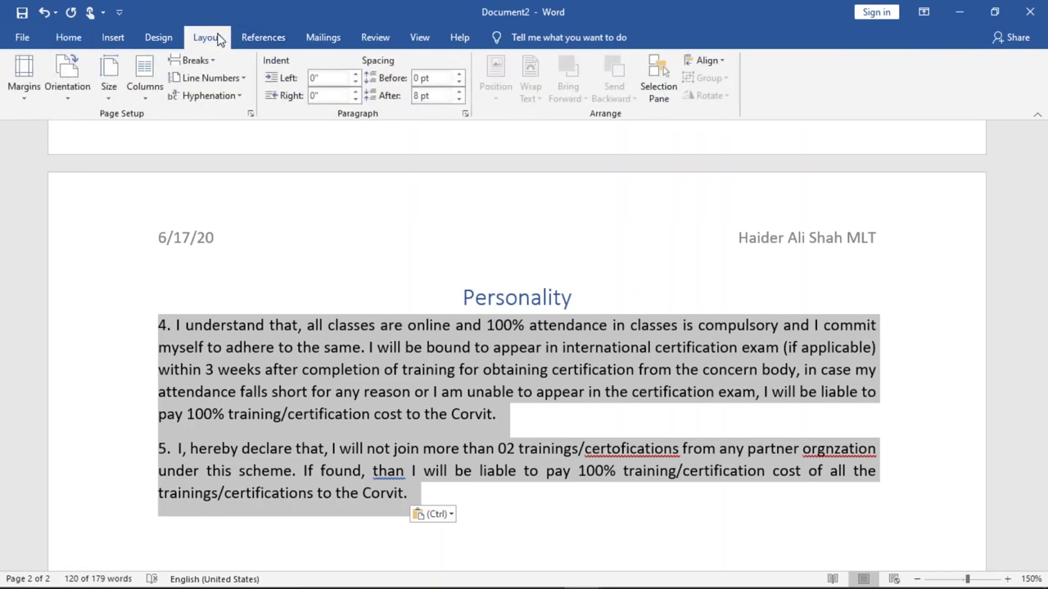
pyautogui.click(143, 96)
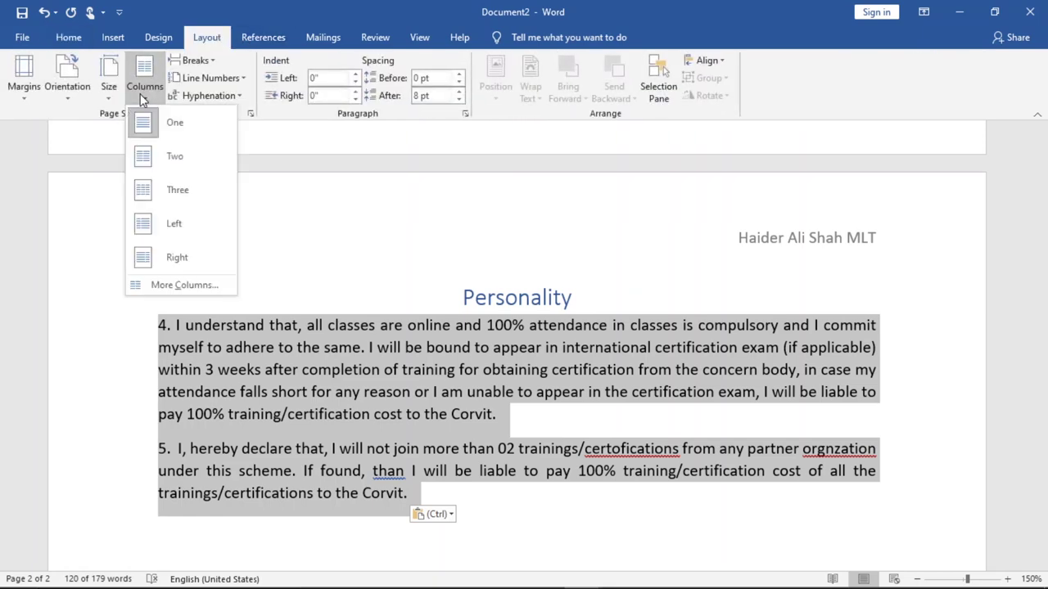
pyautogui.click(167, 154)
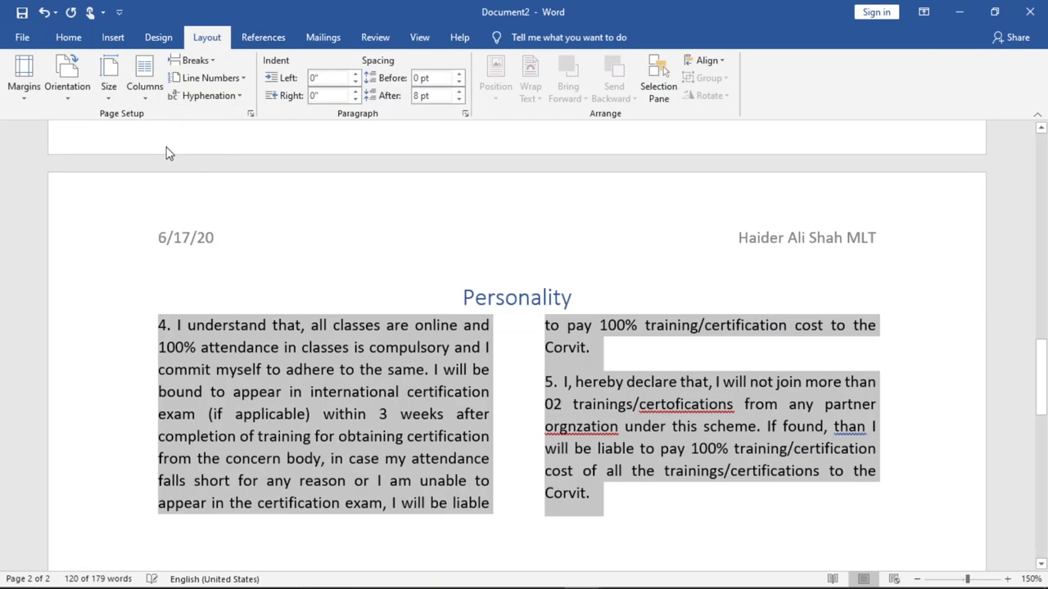
pyautogui.click(504, 425)
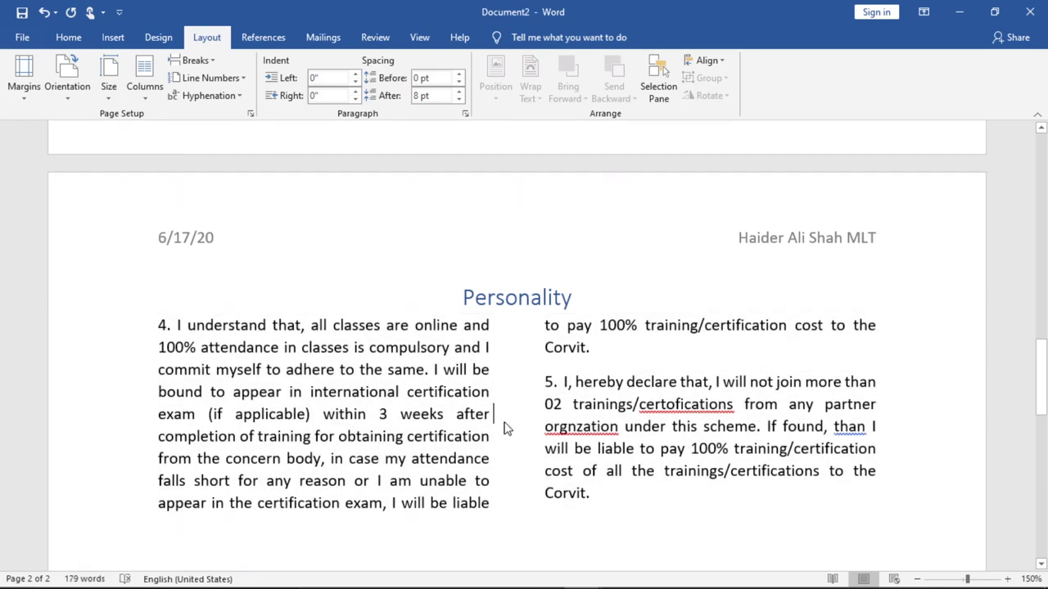
pyautogui.click(617, 491)
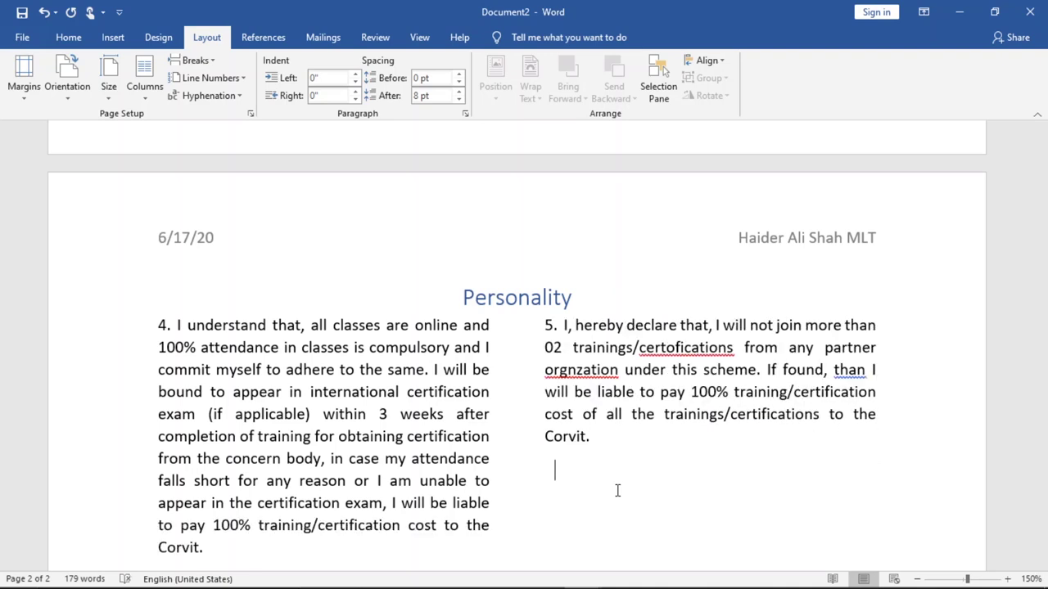
pyautogui.scroll(-1, 617, 492)
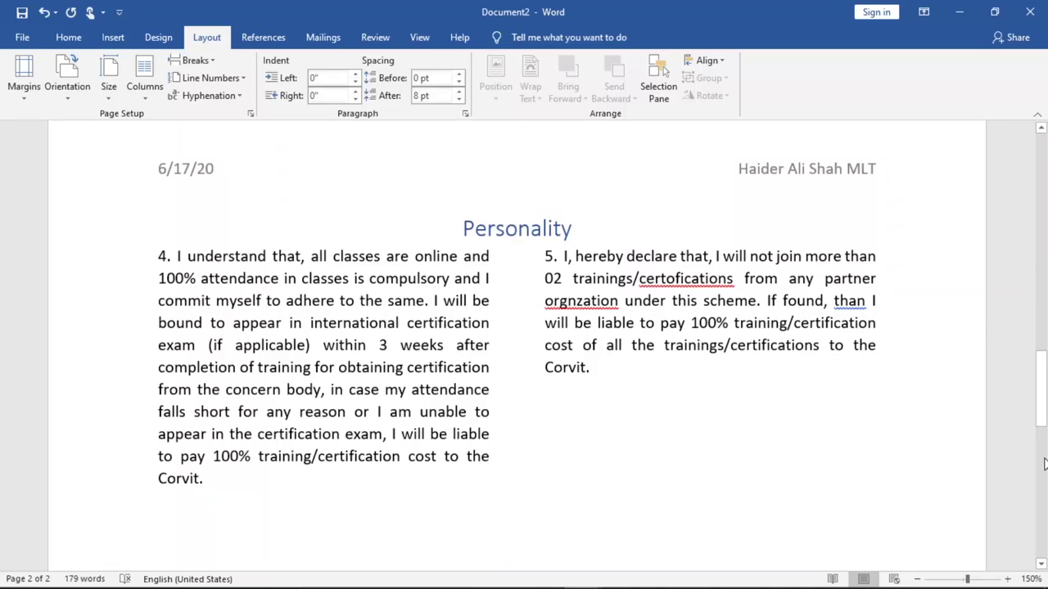
pyautogui.moveTo(1041, 410); pyautogui.dragTo(1045, 446)
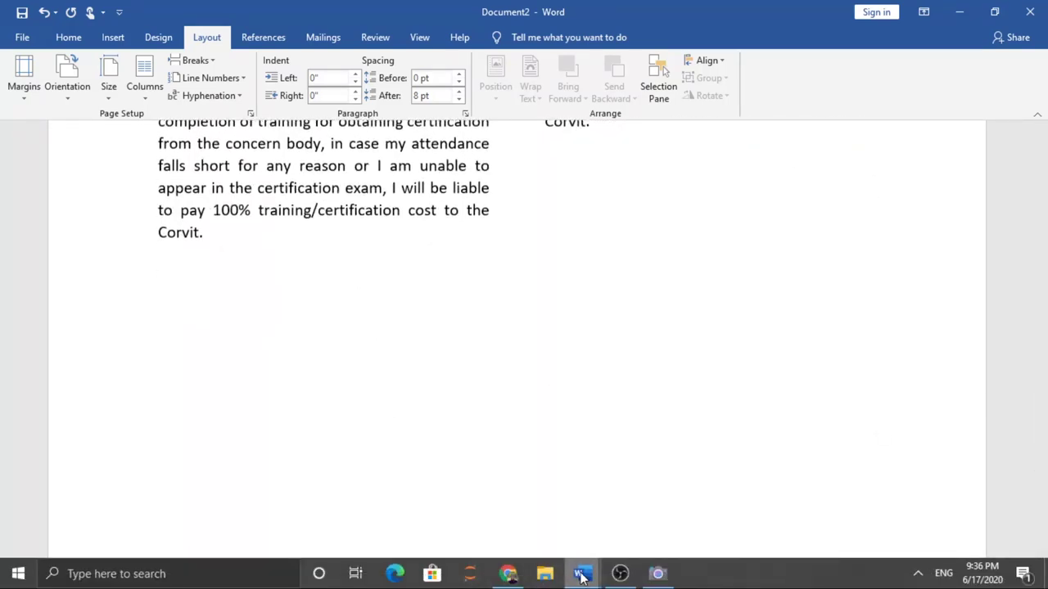
# Step: In Document1's task list, change the Learnings about life count from (100 Words) to (75 Words)
pyautogui.moveTo(581, 573)
pyautogui.click(433, 495)
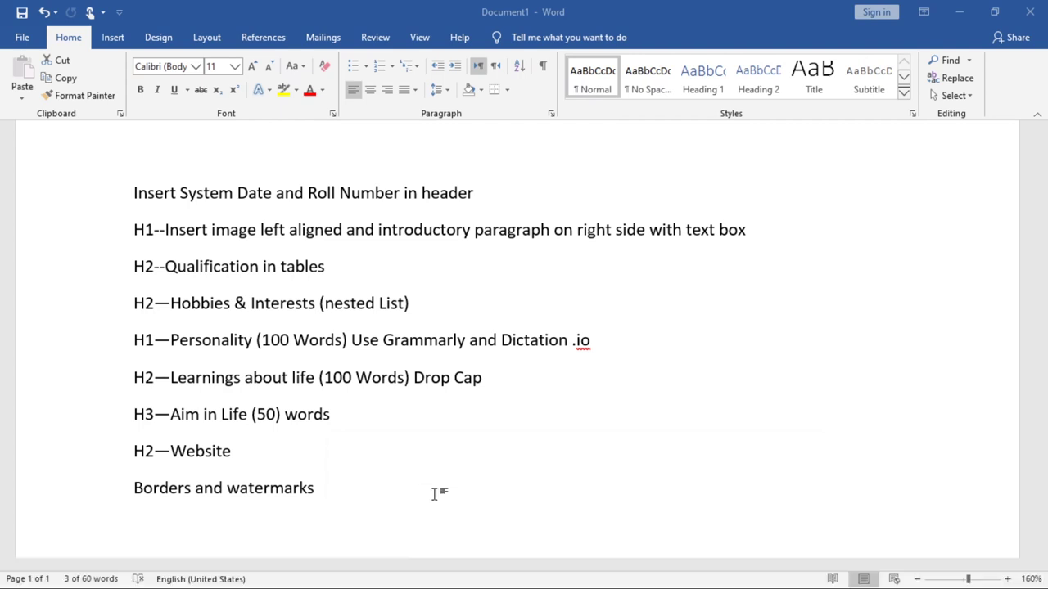
pyautogui.click(263, 379)
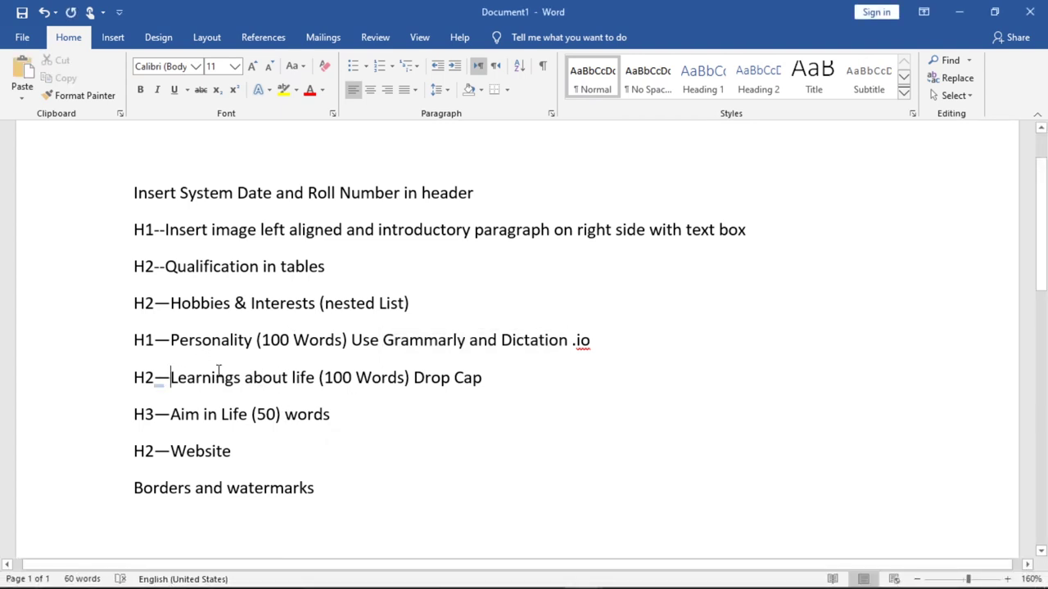
pyautogui.moveTo(219, 375); pyautogui.dragTo(308, 378)
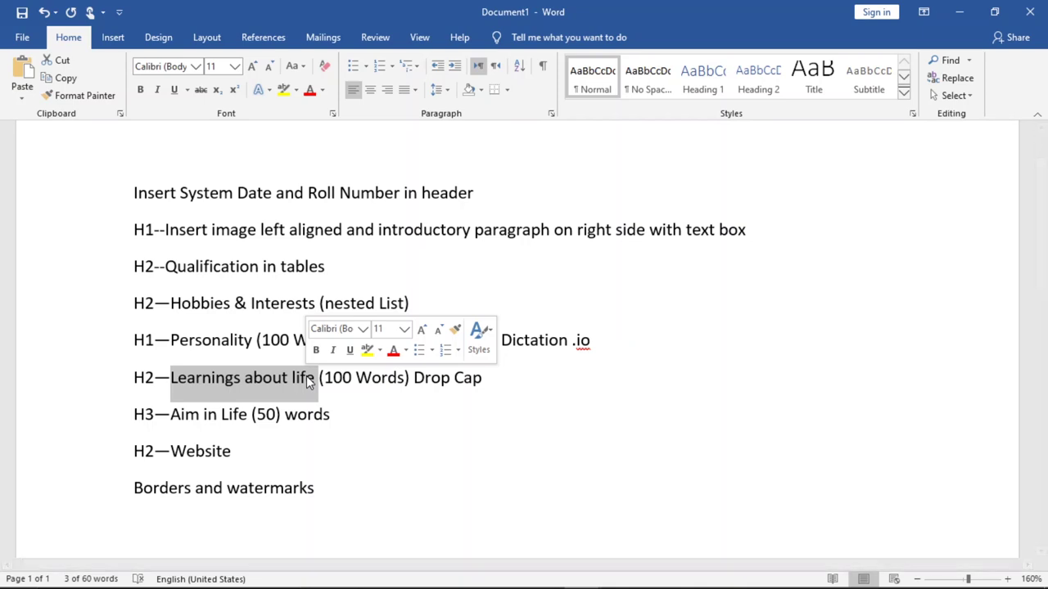
pyautogui.moveTo(355, 378); pyautogui.dragTo(338, 378)
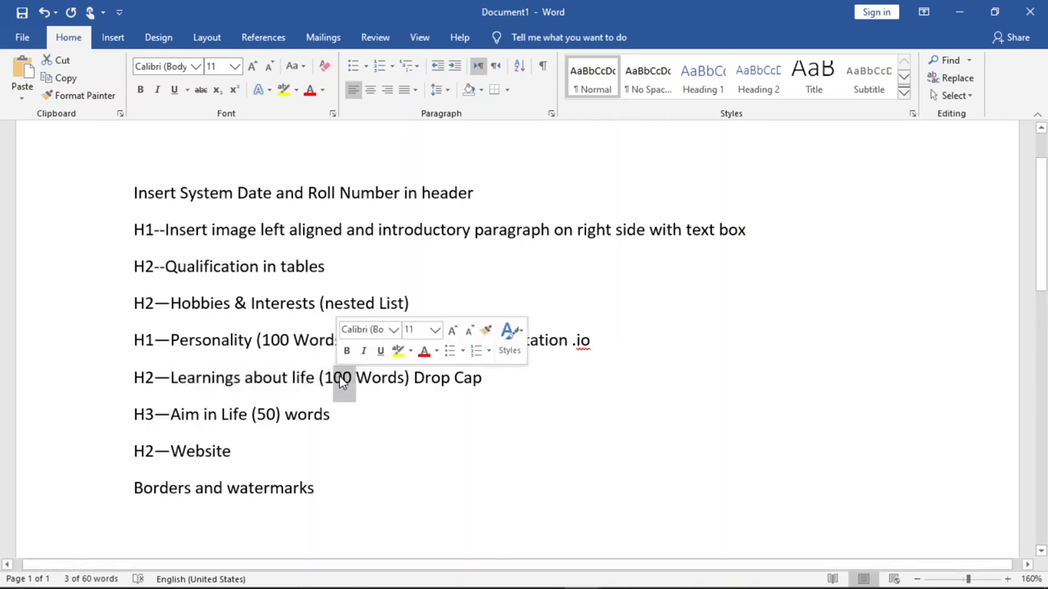
pyautogui.rightClick(339, 376)
pyautogui.press('Escape')
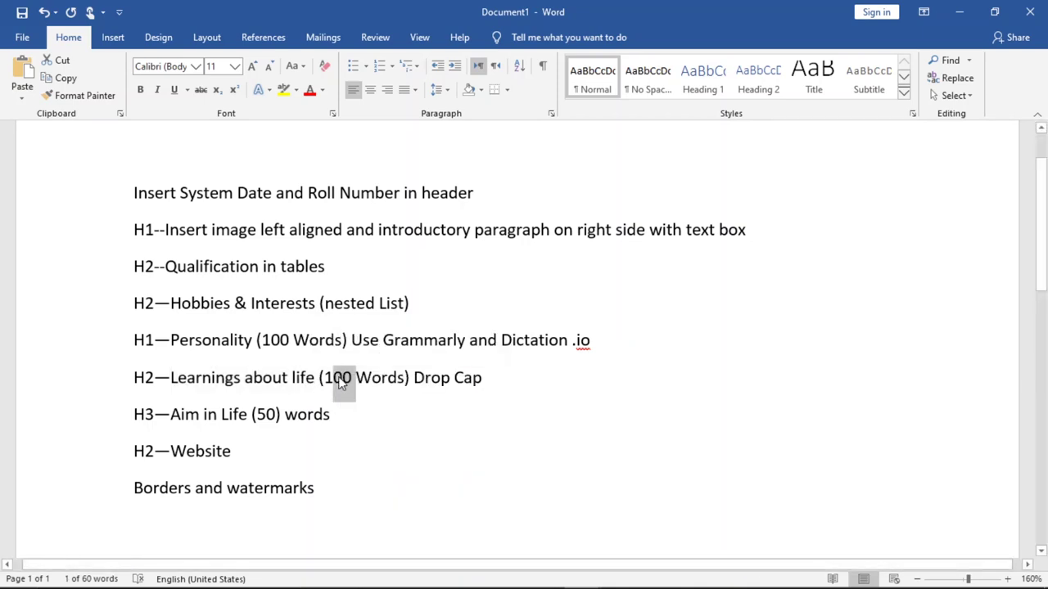
pyautogui.click(341, 382)
pyautogui.press('BackSpace')
pyautogui.press('BackSpace')
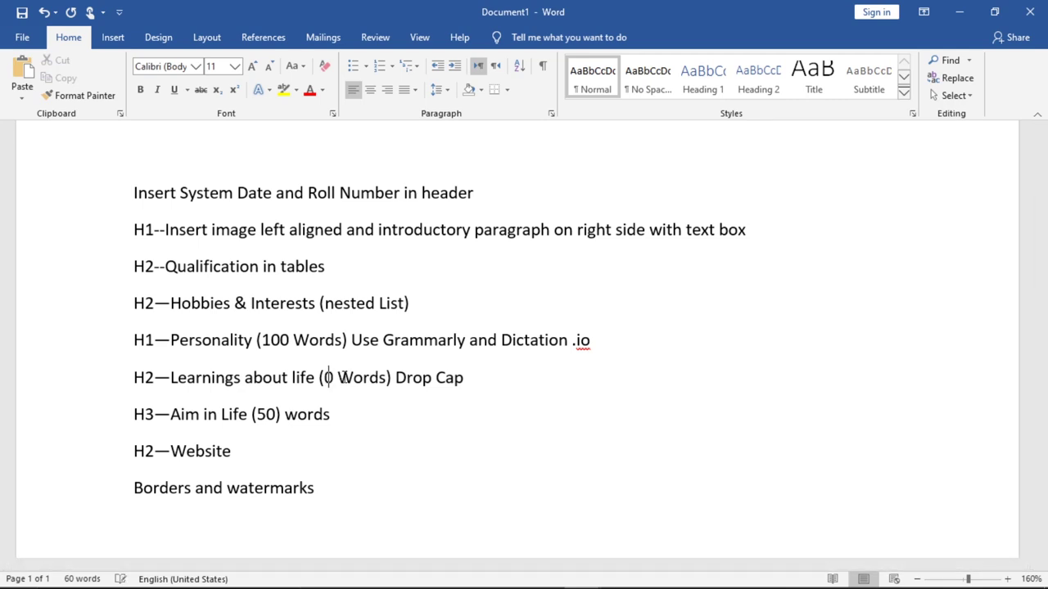
pyautogui.write('75')
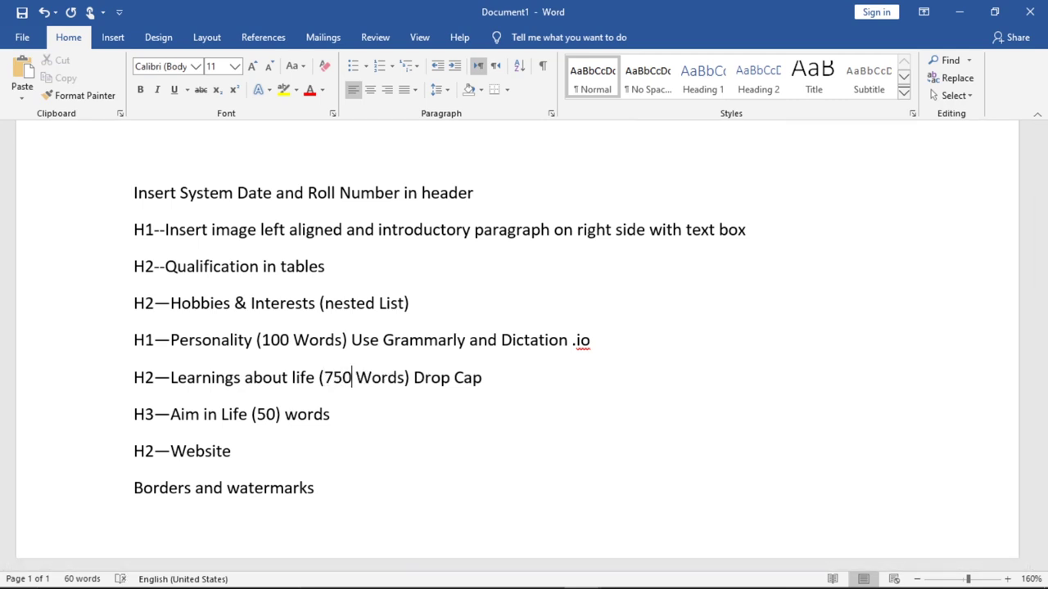
pyautogui.press('BackSpace')
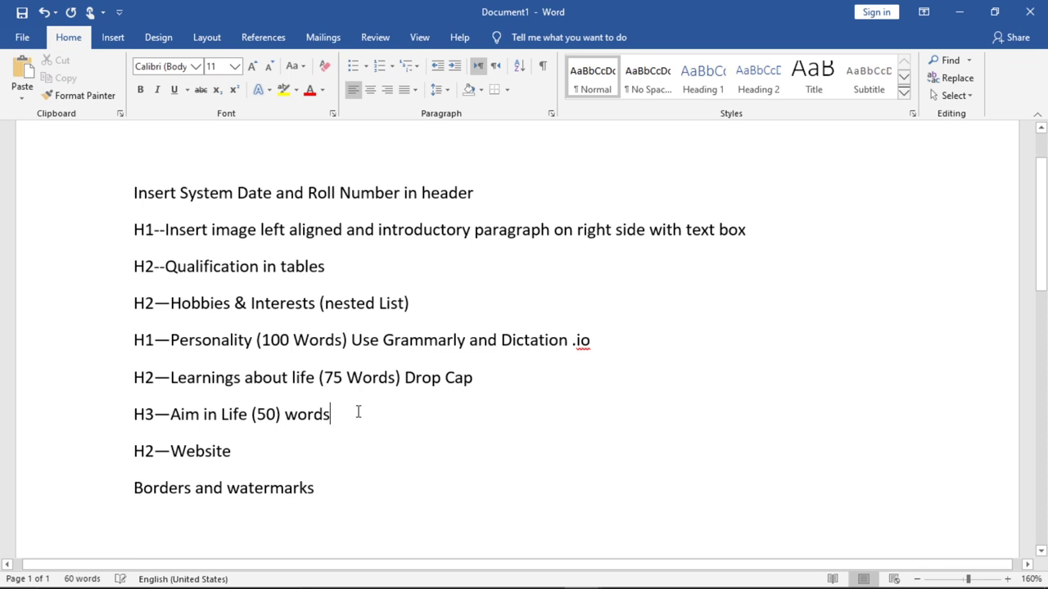
pyautogui.press('Down')
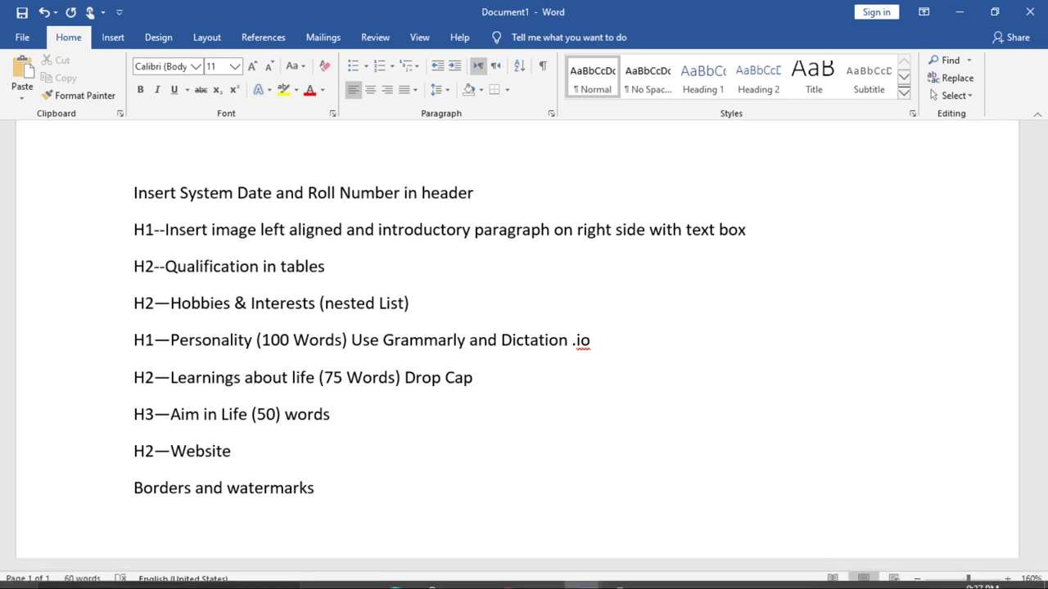
pyautogui.click(655, 575)
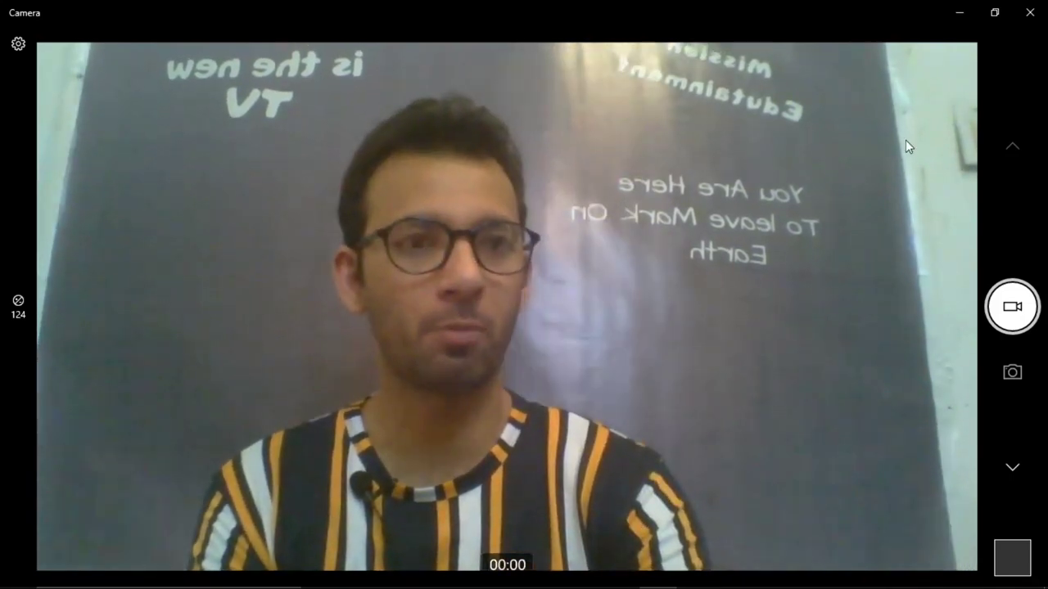
pyautogui.click(954, 12)
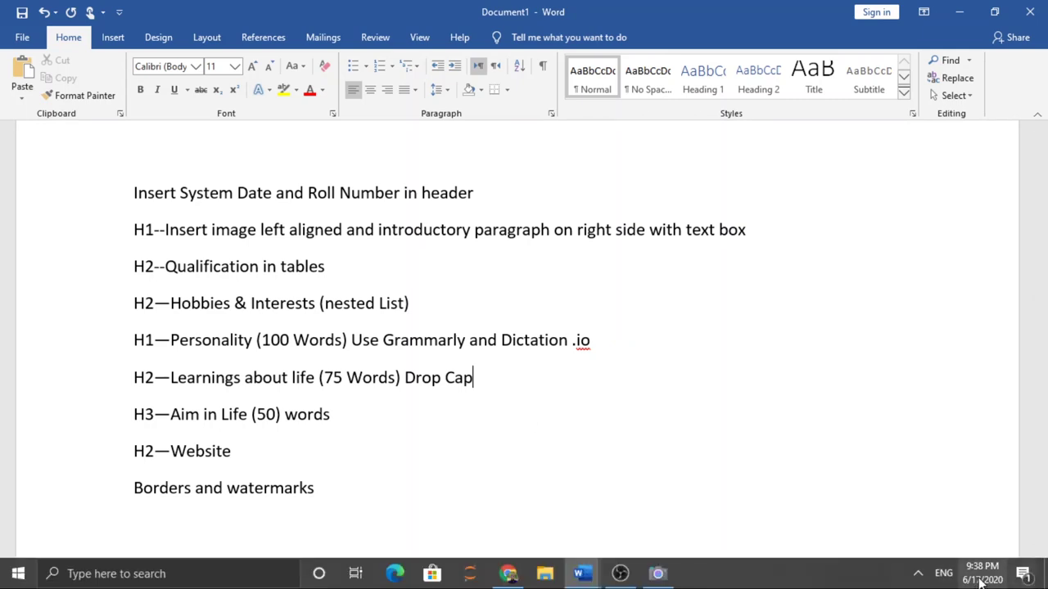
pyautogui.click(917, 573)
pyautogui.click(922, 544)
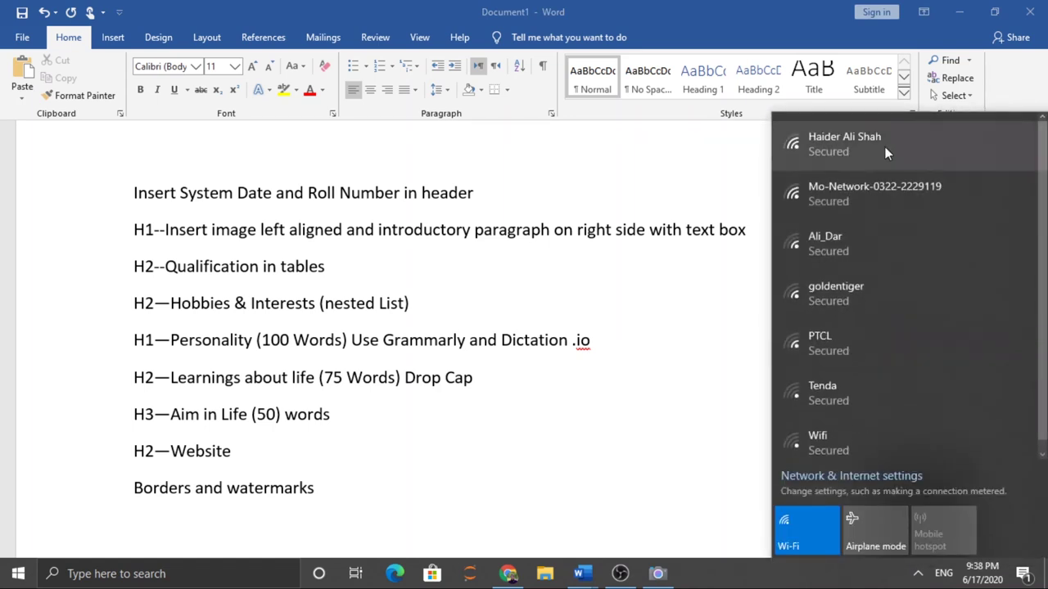
pyautogui.click(884, 146)
pyautogui.click(934, 210)
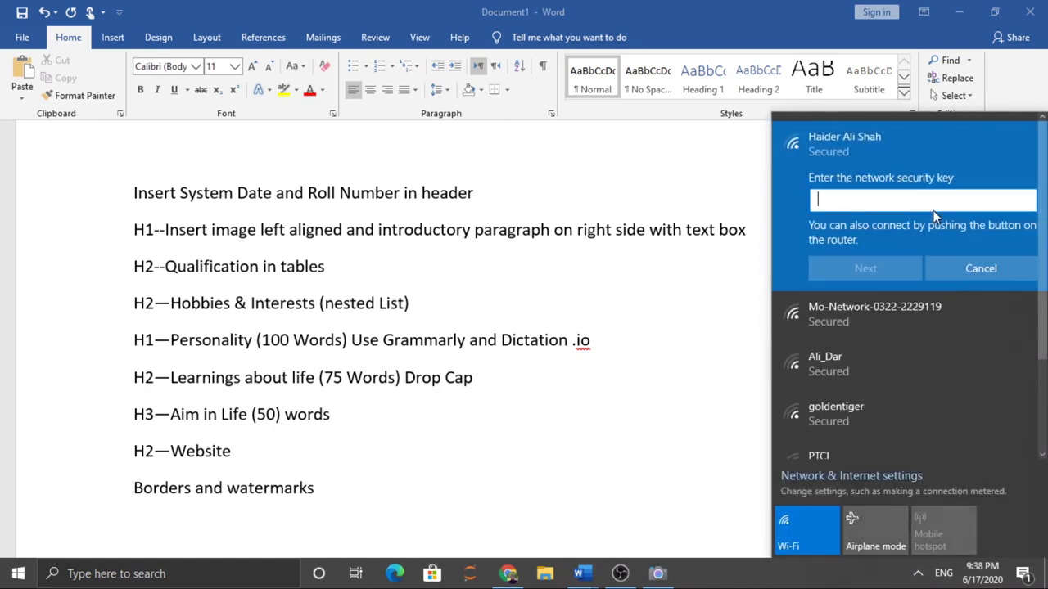
pyautogui.write('*******')
pyautogui.press('Return')
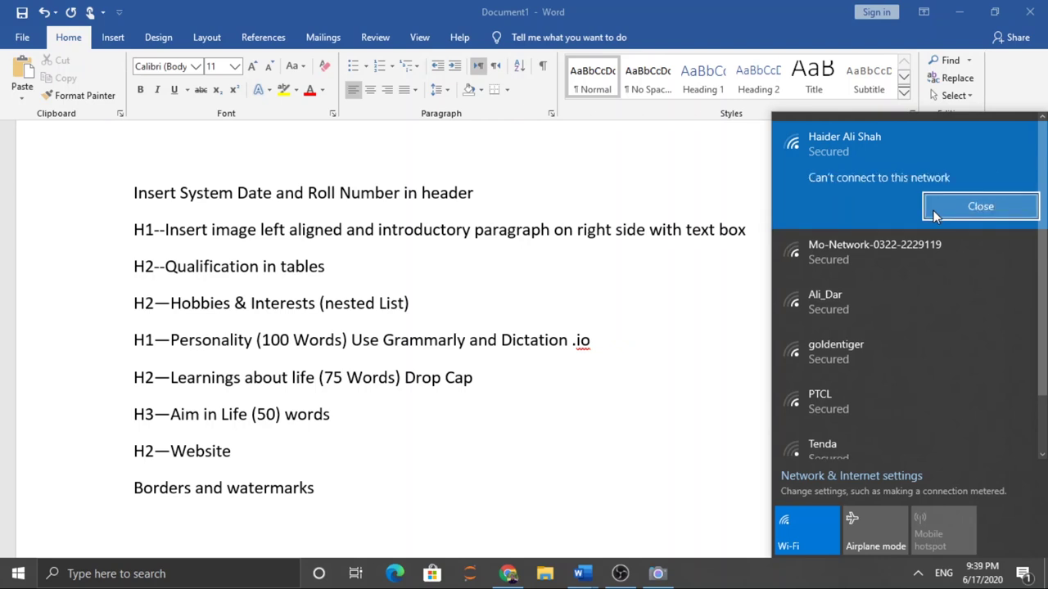
pyautogui.click(948, 206)
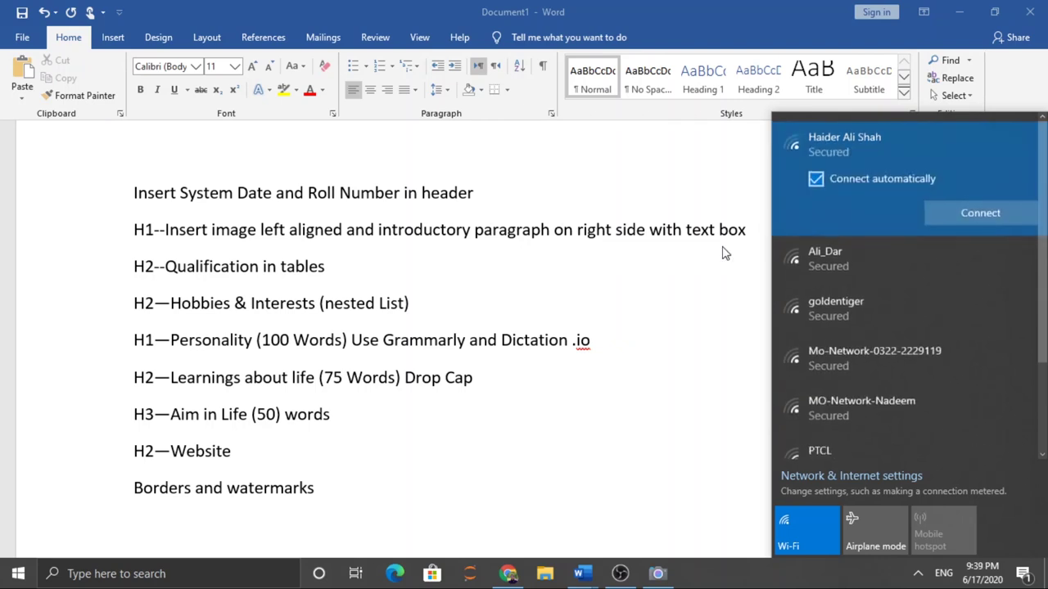
pyautogui.click(723, 304)
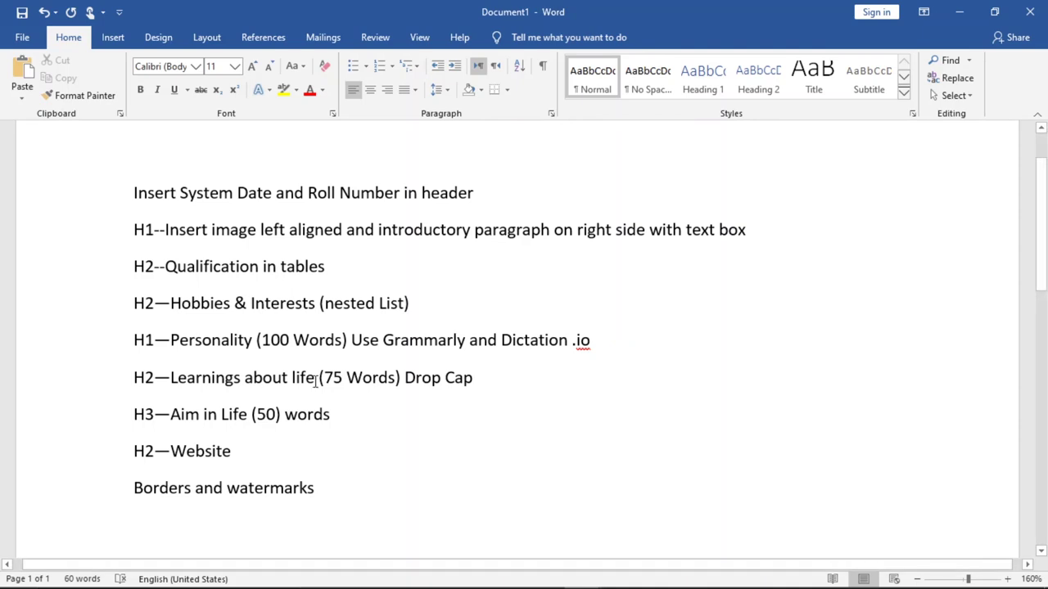
pyautogui.click(317, 378)
pyautogui.keyDown('shift'); pyautogui.click(171, 378); pyautogui.keyUp('shift')
pyautogui.moveTo(231, 378); pyautogui.dragTo(232, 378)
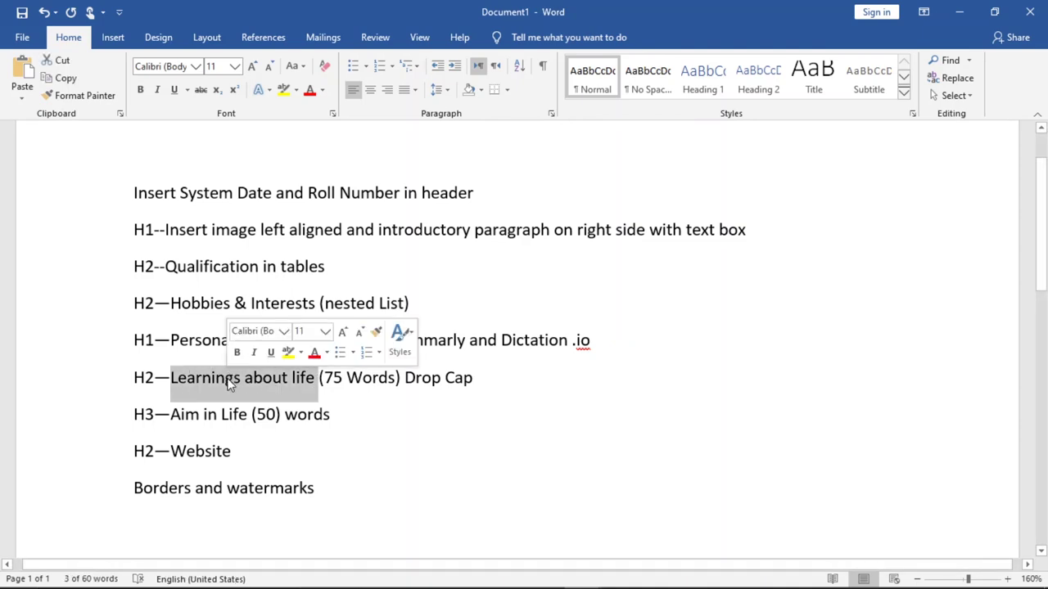
pyautogui.click(317, 395)
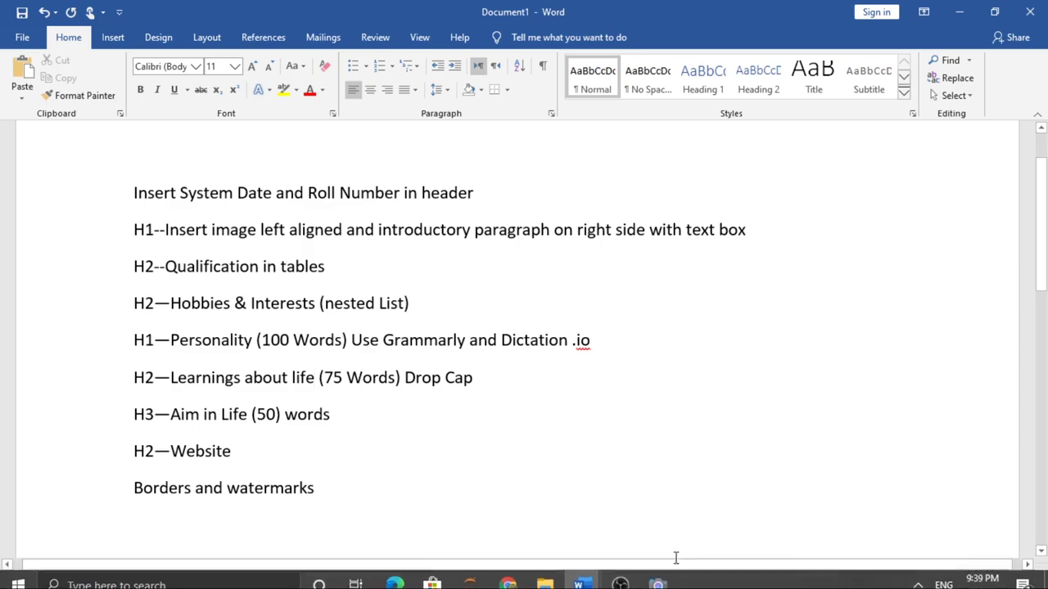
pyautogui.click(657, 580)
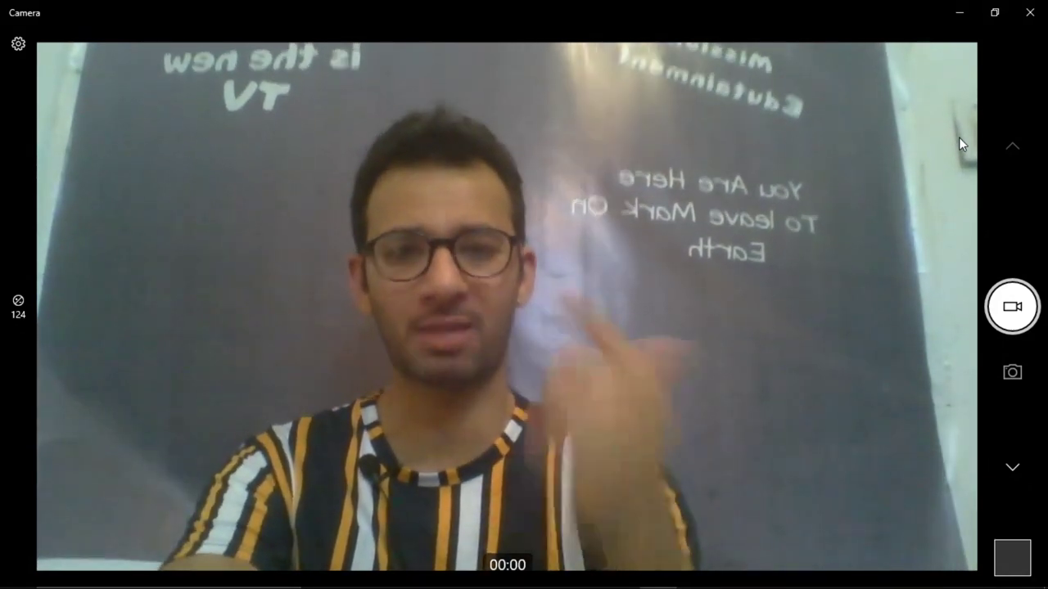
pyautogui.click(962, 17)
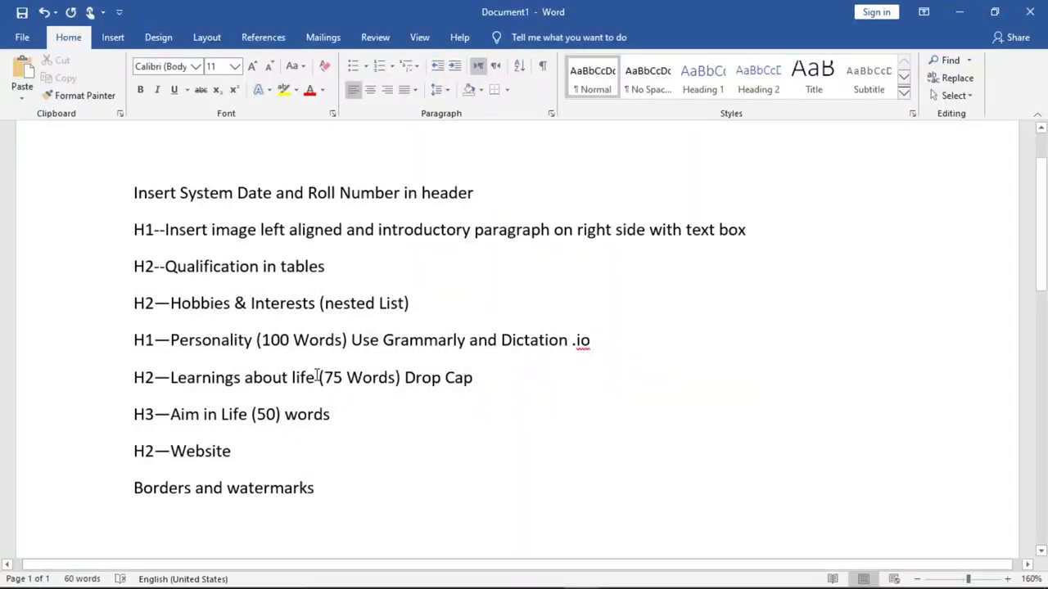
# Step: Type the line 'Learnings About Life' in the CV, correcting it to a capital A
pyautogui.click(317, 391)
pyautogui.moveTo(582, 574)
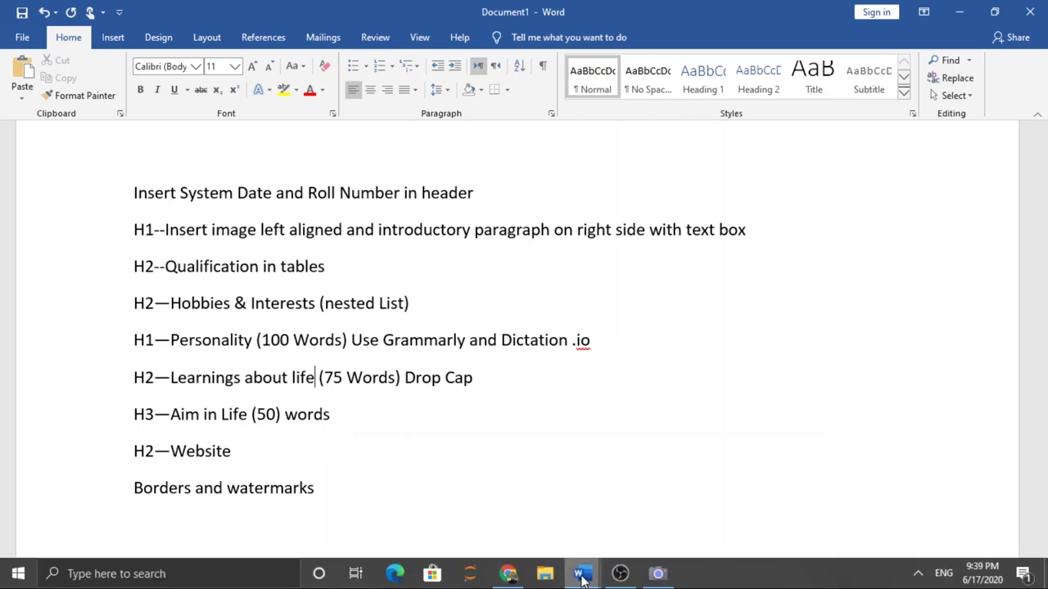
pyautogui.click(599, 513)
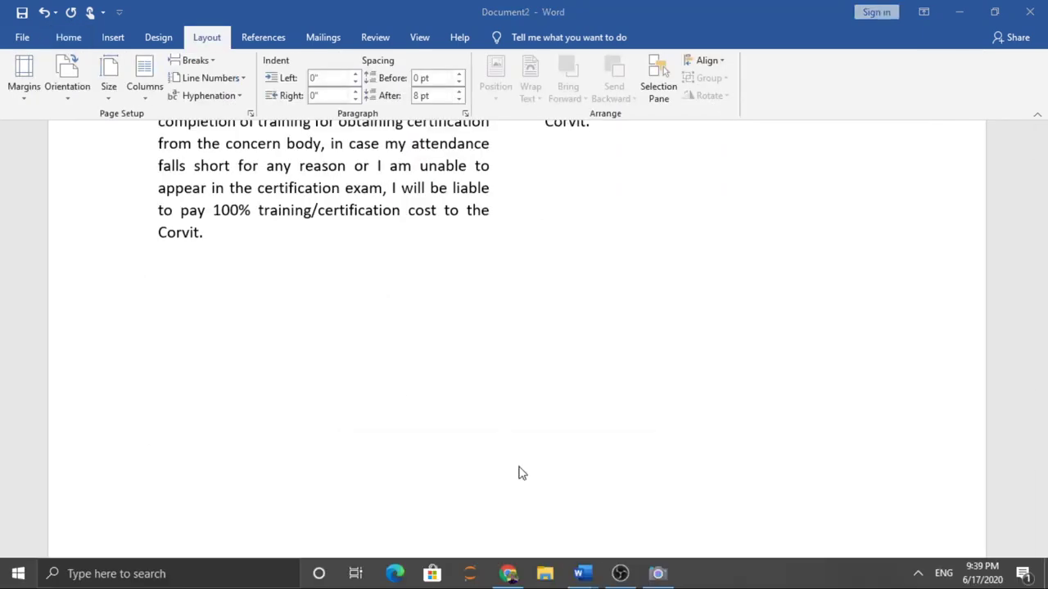
pyautogui.click(67, 36)
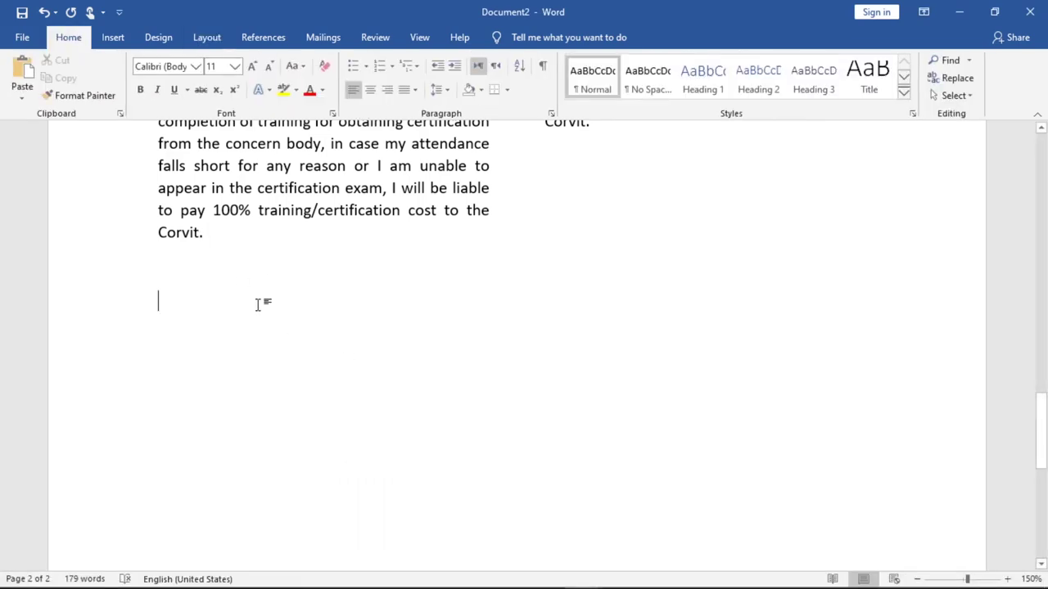
pyautogui.write('Learning ')
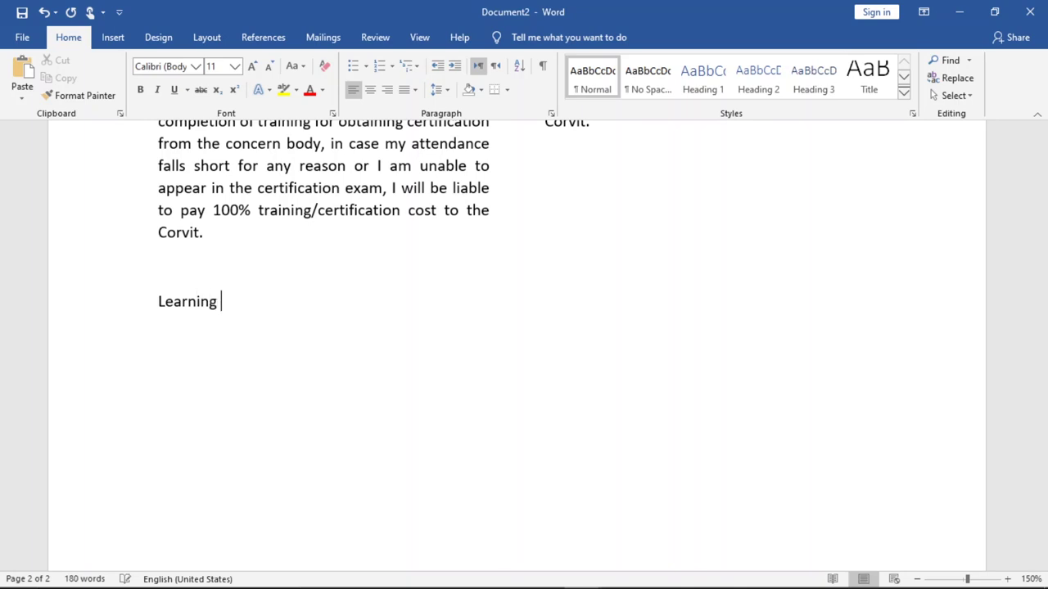
pyautogui.write('s about')
pyautogui.write('e')
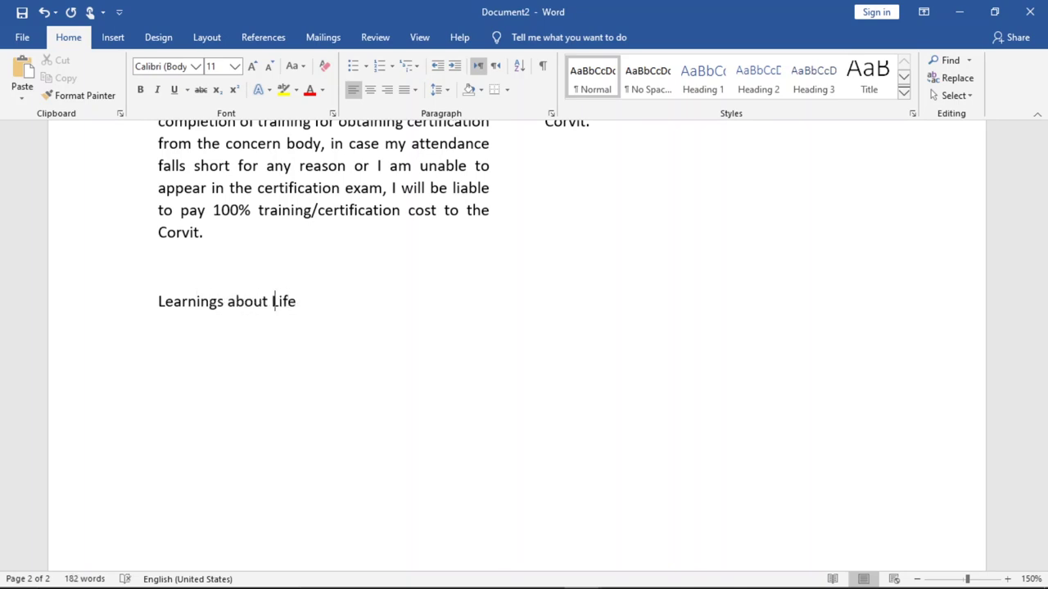
pyautogui.press('Left')
pyautogui.press('Left')
pyautogui.press('Left')
pyautogui.press('BackSpace')
pyautogui.write('A')
pyautogui.press('Right')
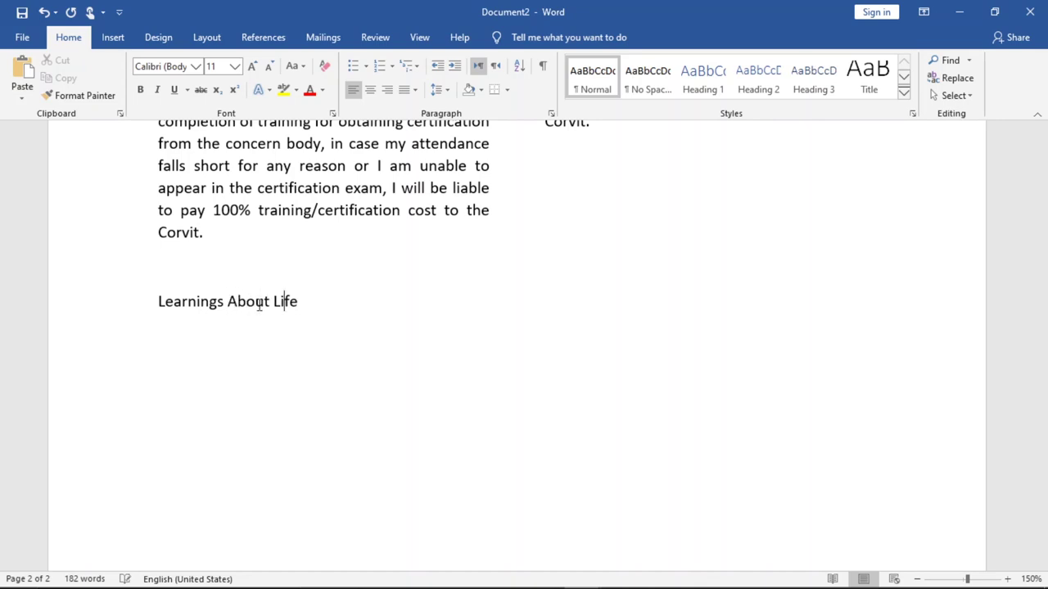
# Step: Format the Learnings About Life line as a centred Heading 2
pyautogui.tripleClick(259, 304)
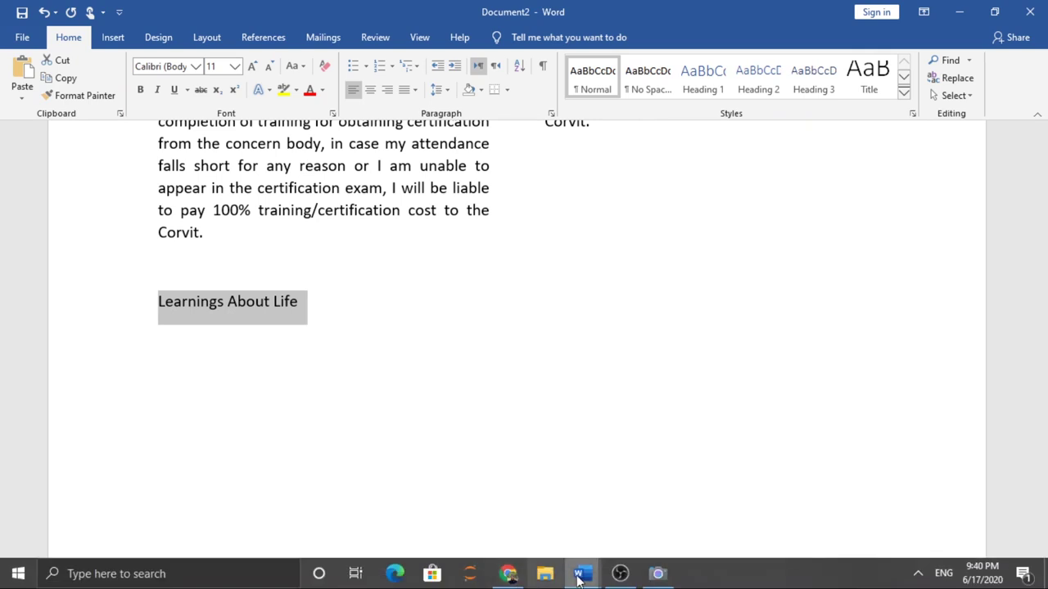
pyautogui.moveTo(581, 573)
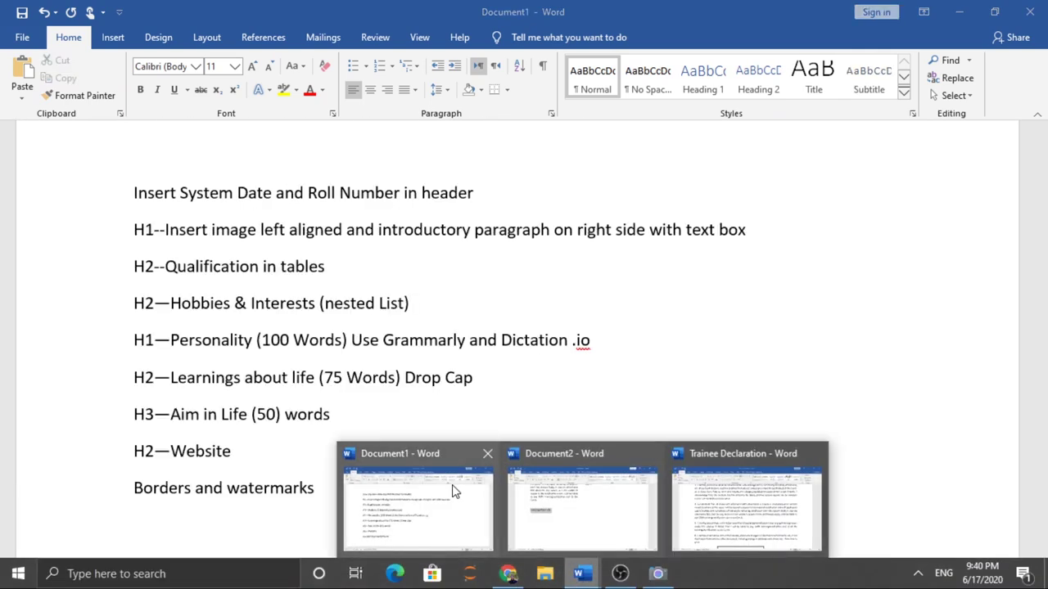
pyautogui.click(543, 499)
pyautogui.click(756, 80)
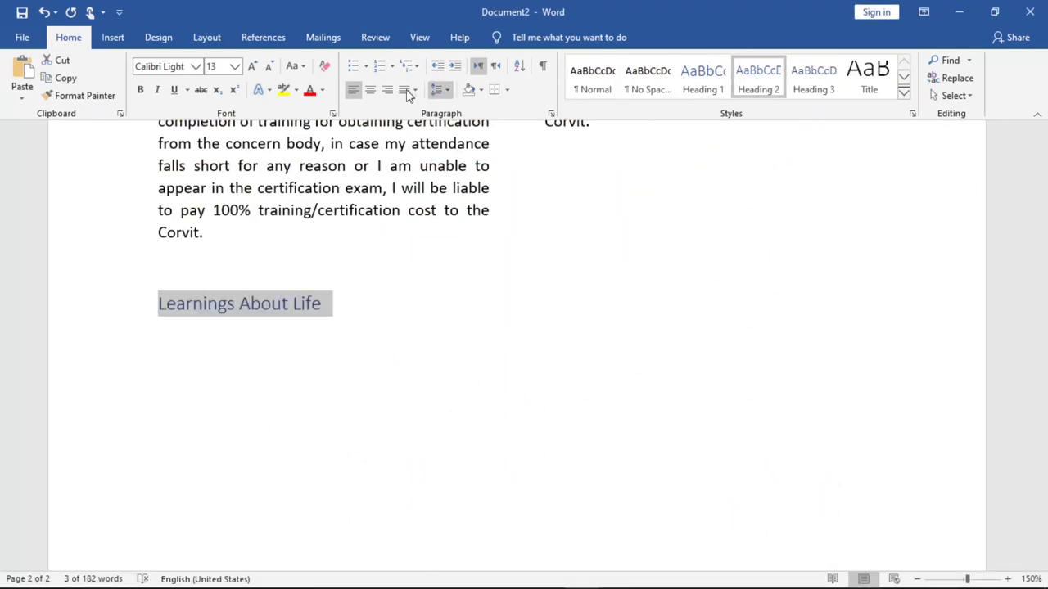
pyautogui.click(372, 90)
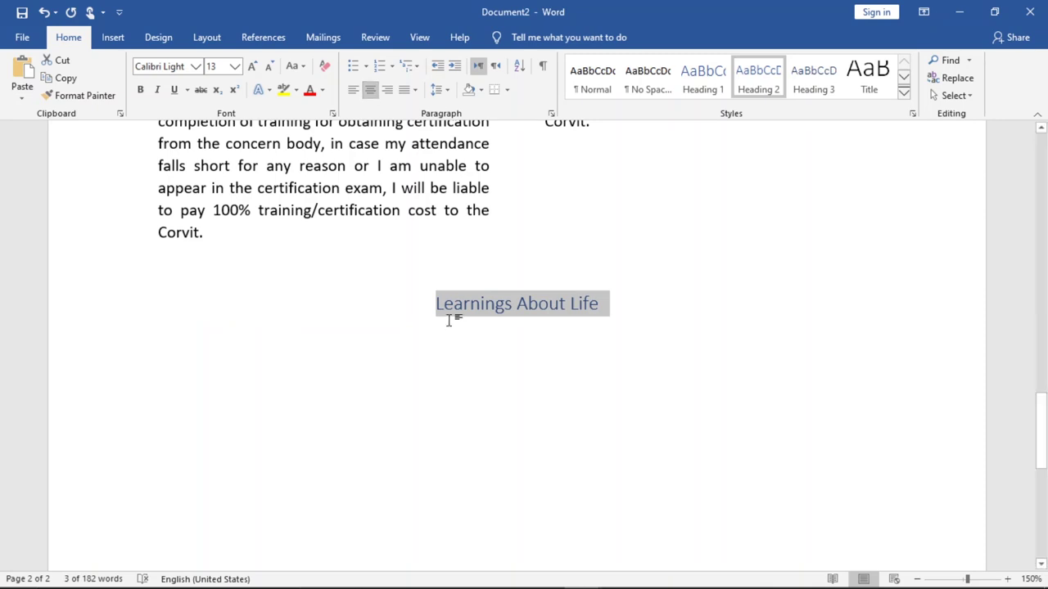
pyautogui.click(549, 350)
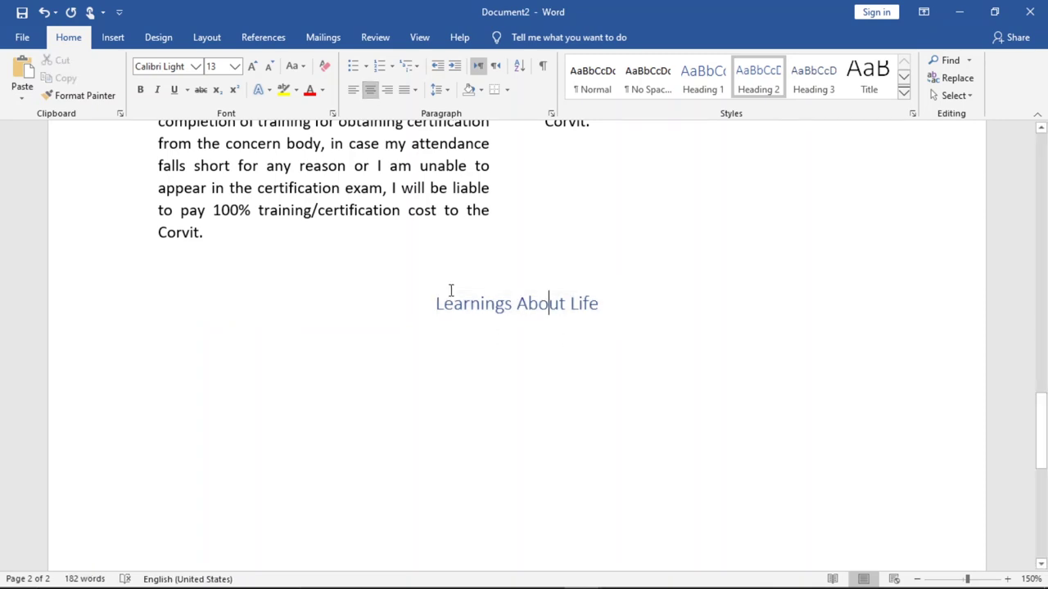
# Step: Check the Columns menu without changing it, then add an empty line after the Learnings About Life heading
pyautogui.moveTo(442, 304)
pyautogui.click(251, 237)
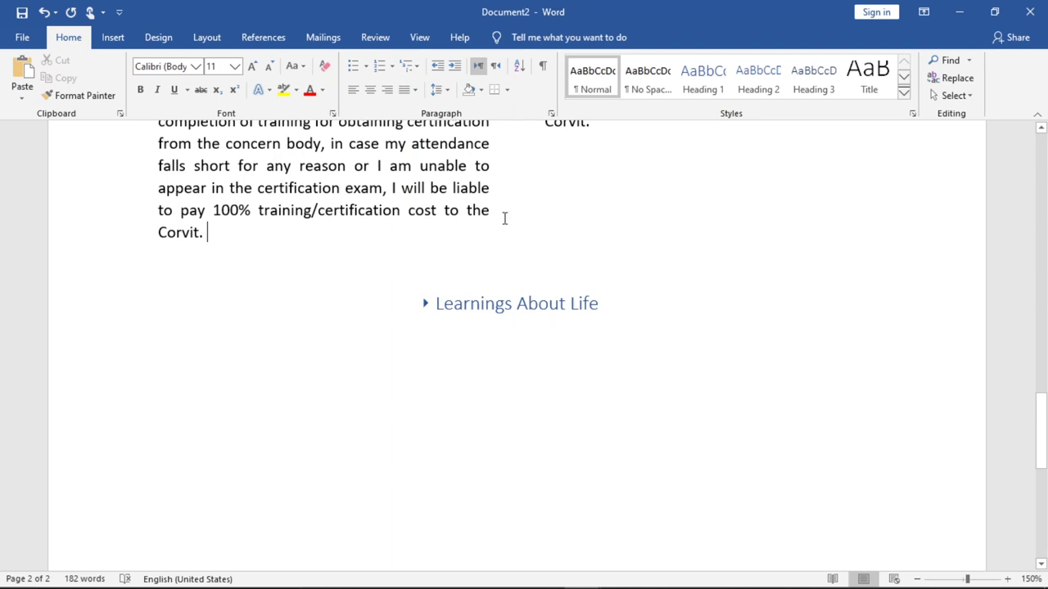
pyautogui.click(207, 37)
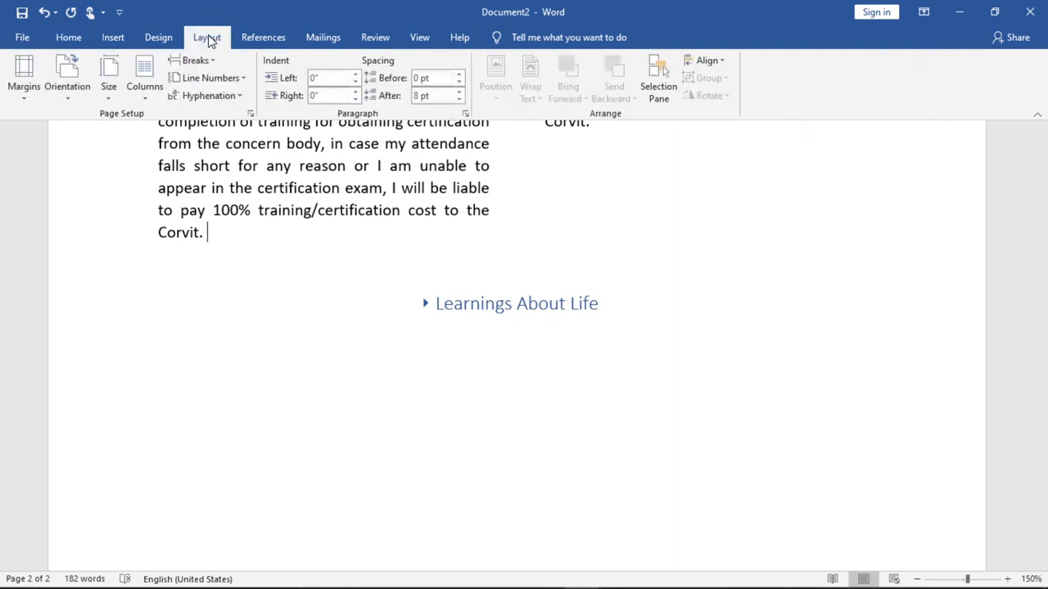
pyautogui.click(148, 88)
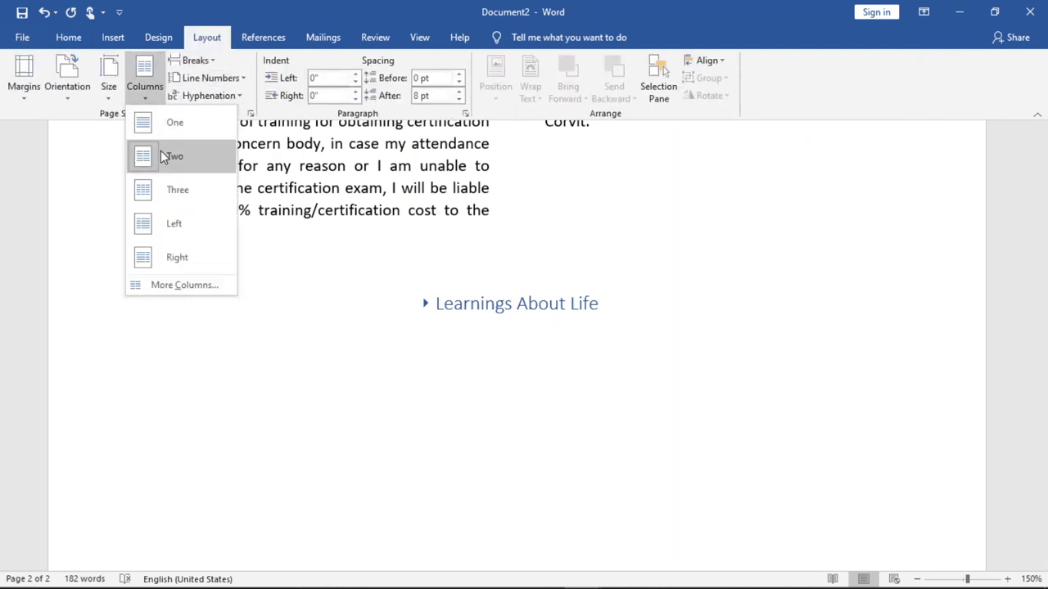
pyautogui.click(476, 304)
pyautogui.click(506, 305)
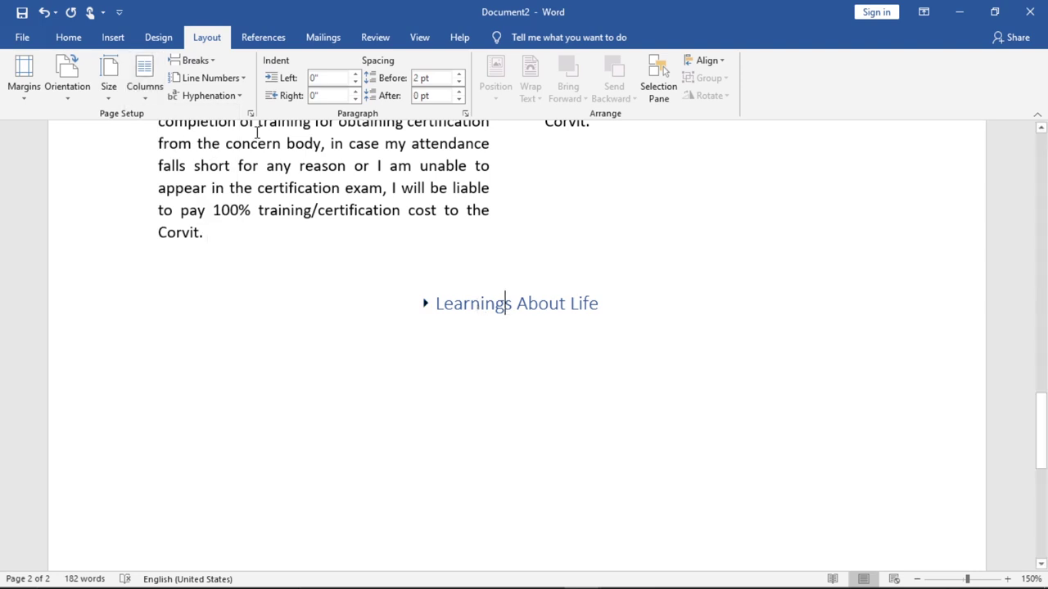
pyautogui.click(147, 90)
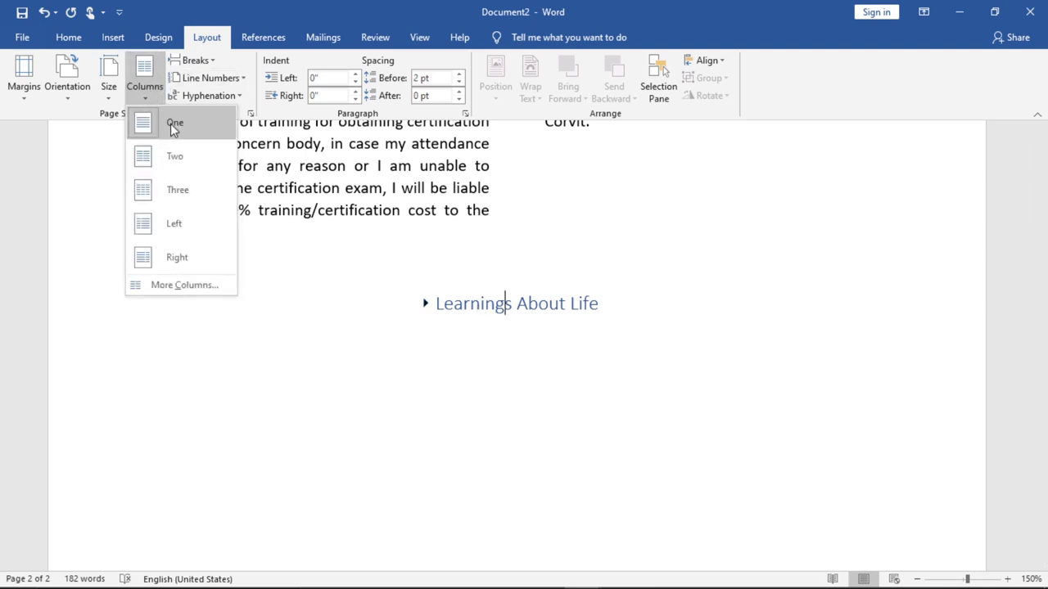
pyautogui.click(607, 304)
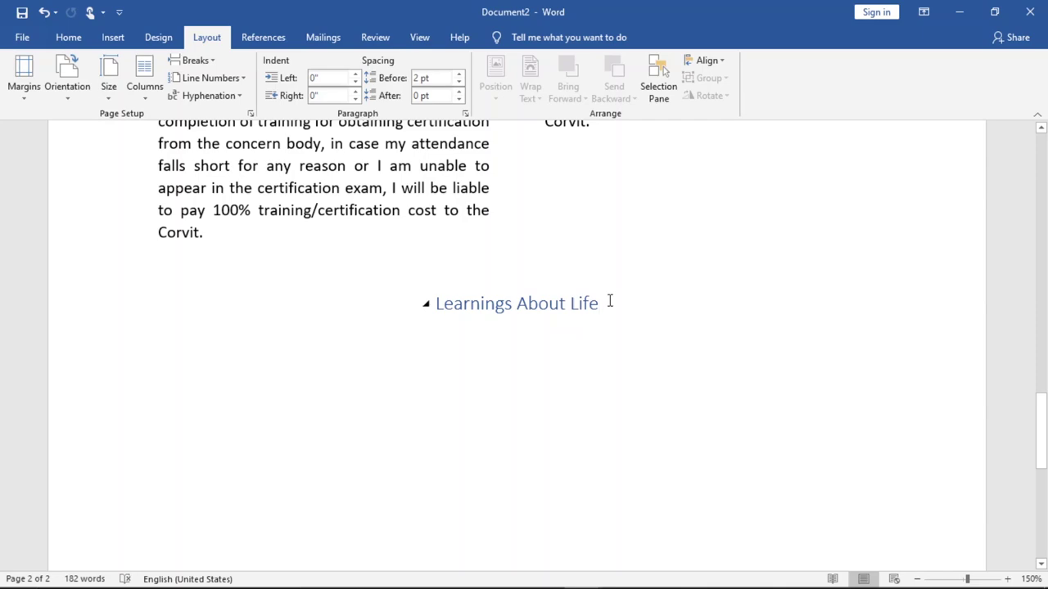
pyautogui.press('Return')
# Step: Copy item 5 from the right column and paste it below the Learnings About Life heading
pyautogui.moveTo(1040, 409); pyautogui.dragTo(1041, 384)
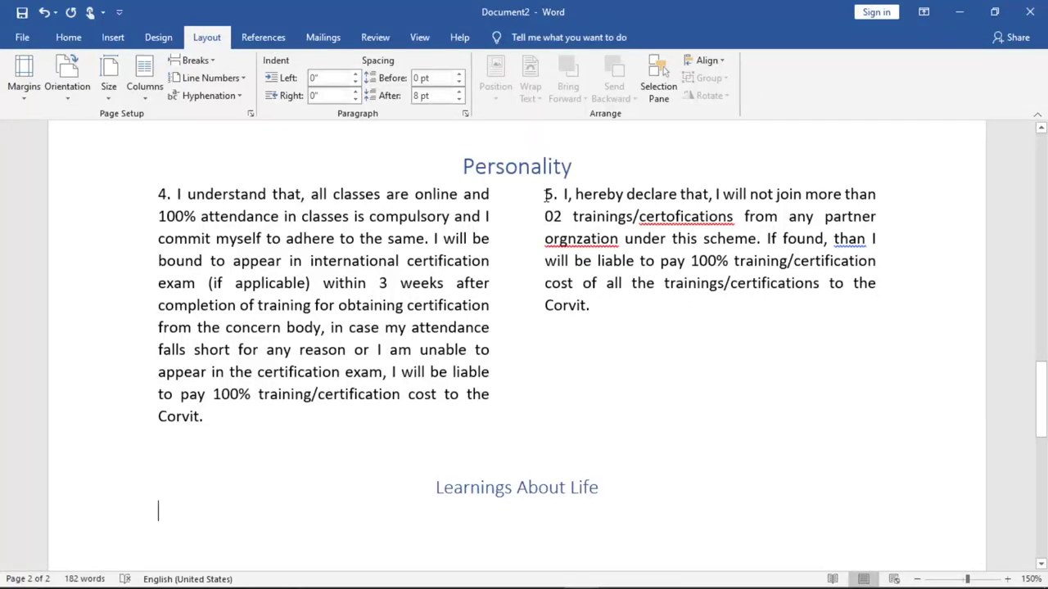
pyautogui.moveTo(546, 194); pyautogui.dragTo(587, 307)
pyautogui.hotkey('ctrl', 'c')
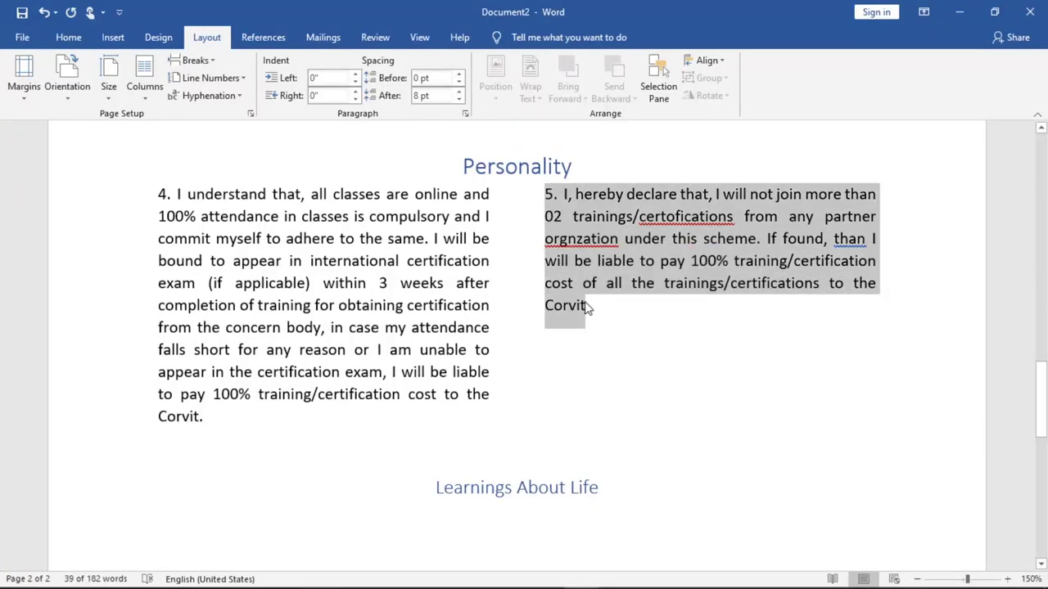
pyautogui.moveTo(1041, 397); pyautogui.dragTo(1041, 450)
pyautogui.click(393, 220)
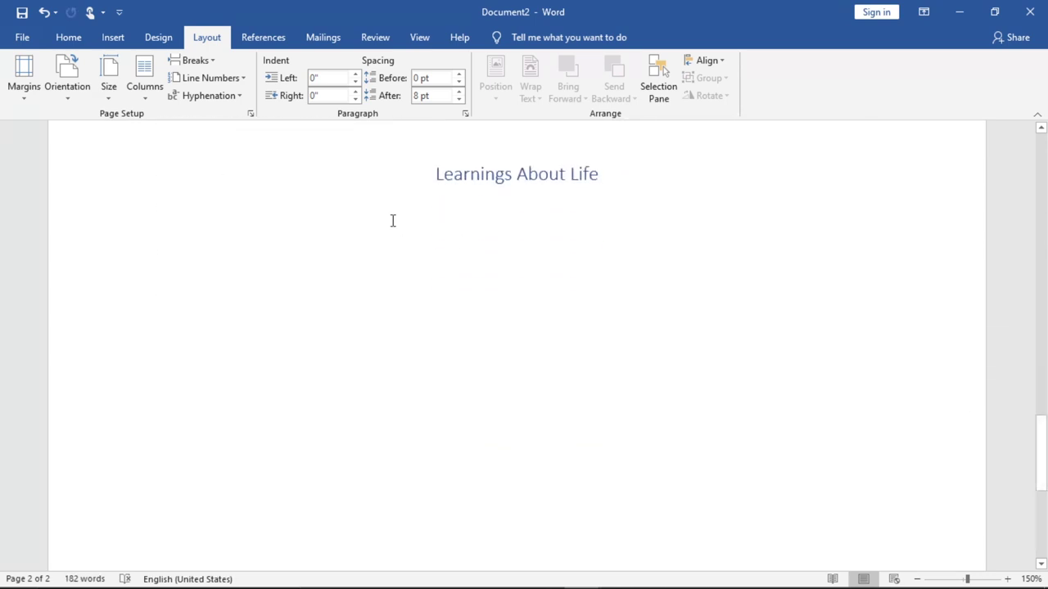
pyautogui.hotkey('ctrl', 'v')
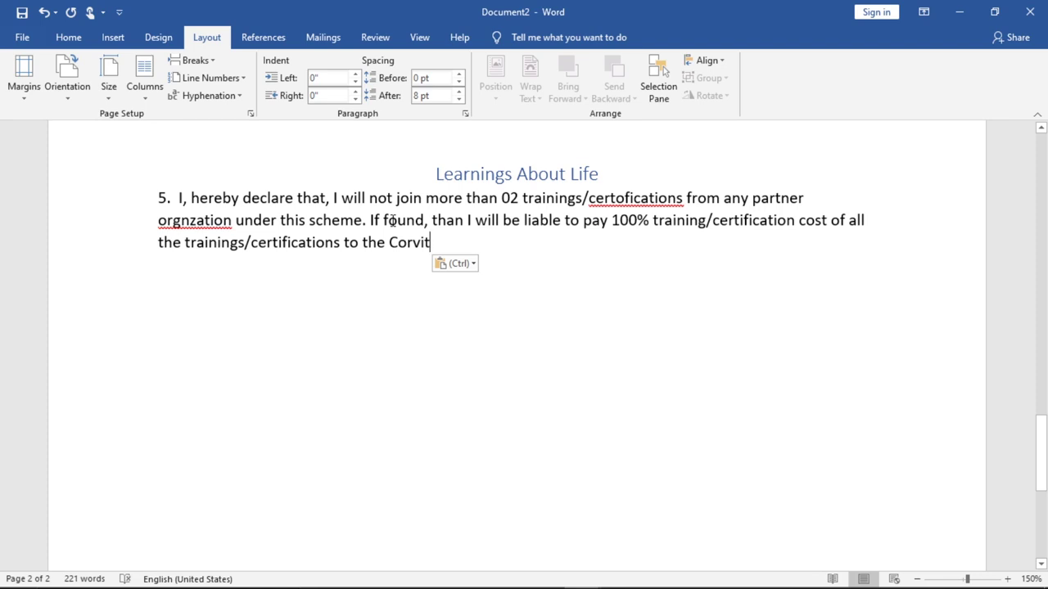
# Step: Correct 'certofications' to 'certifications' in the pasted paragraph
pyautogui.click(625, 197)
pyautogui.press('BackSpace')
pyautogui.write('i')
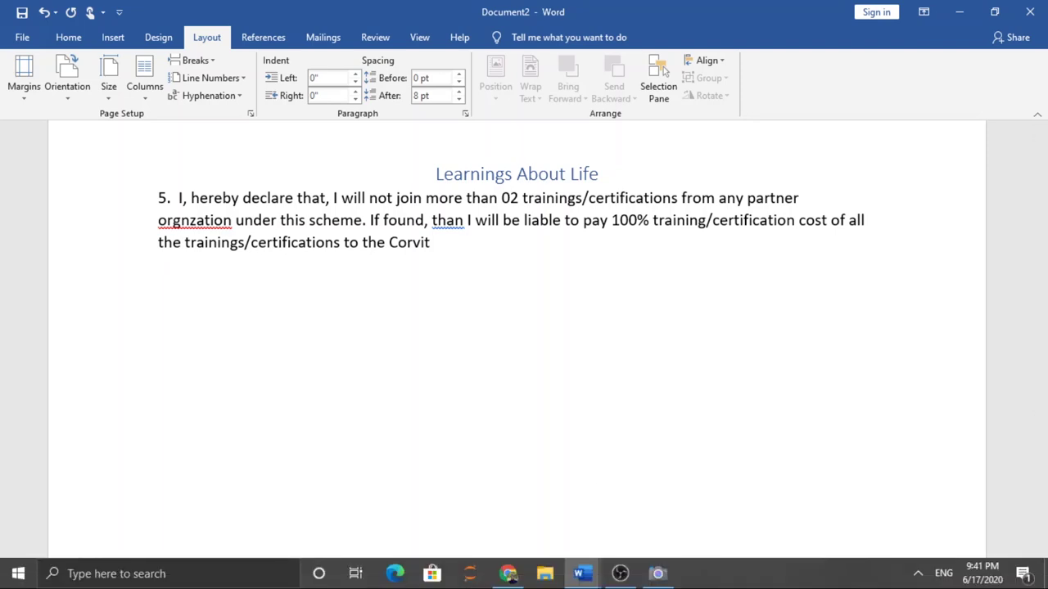
pyautogui.click(918, 574)
pyautogui.click(918, 542)
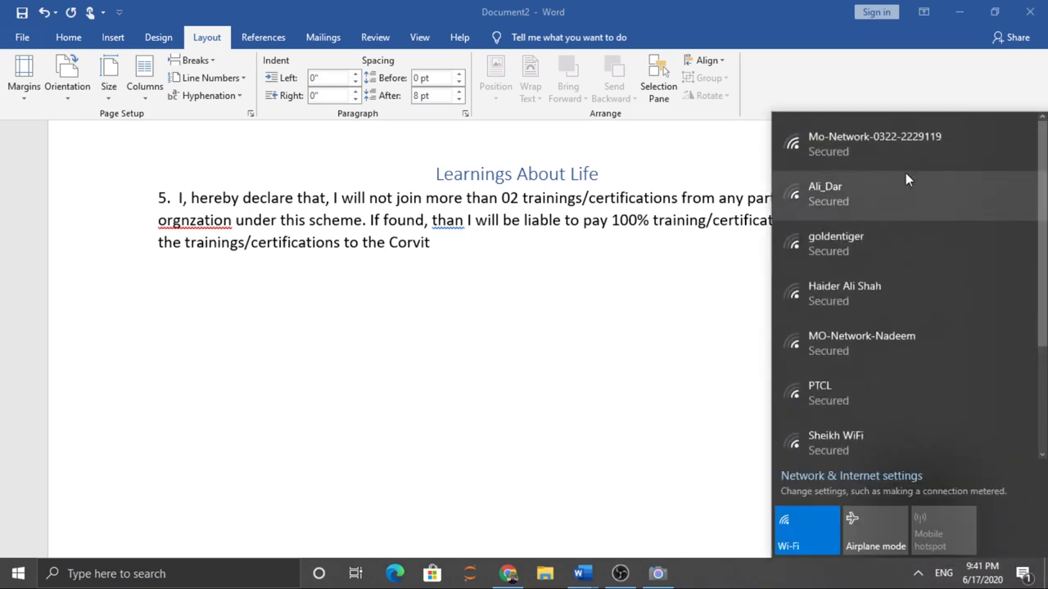
pyautogui.click(854, 304)
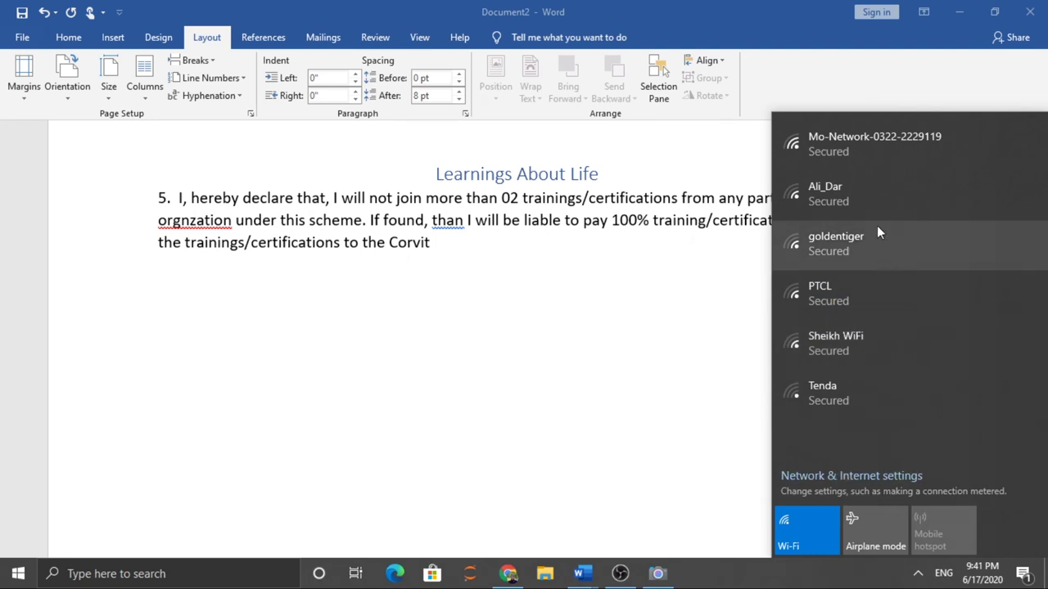
pyautogui.click(729, 364)
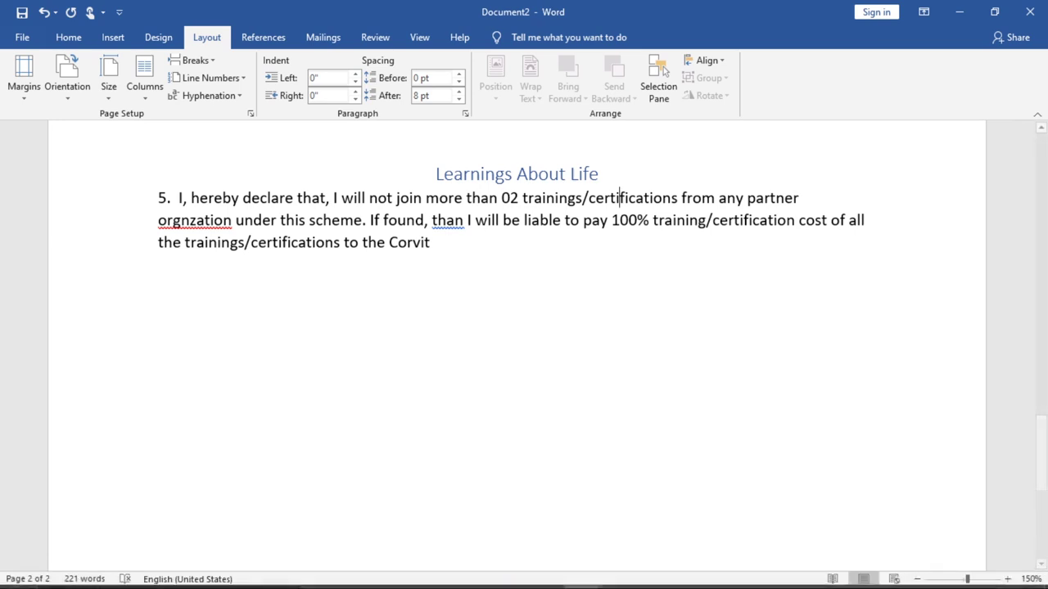
pyautogui.moveTo(917, 583)
pyautogui.click(918, 573)
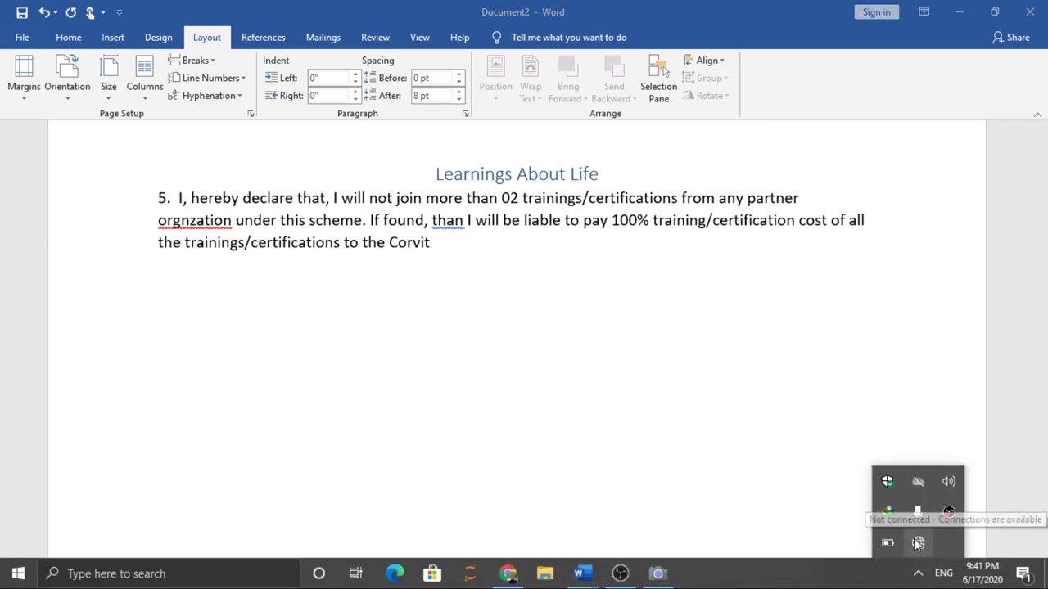
pyautogui.click(918, 545)
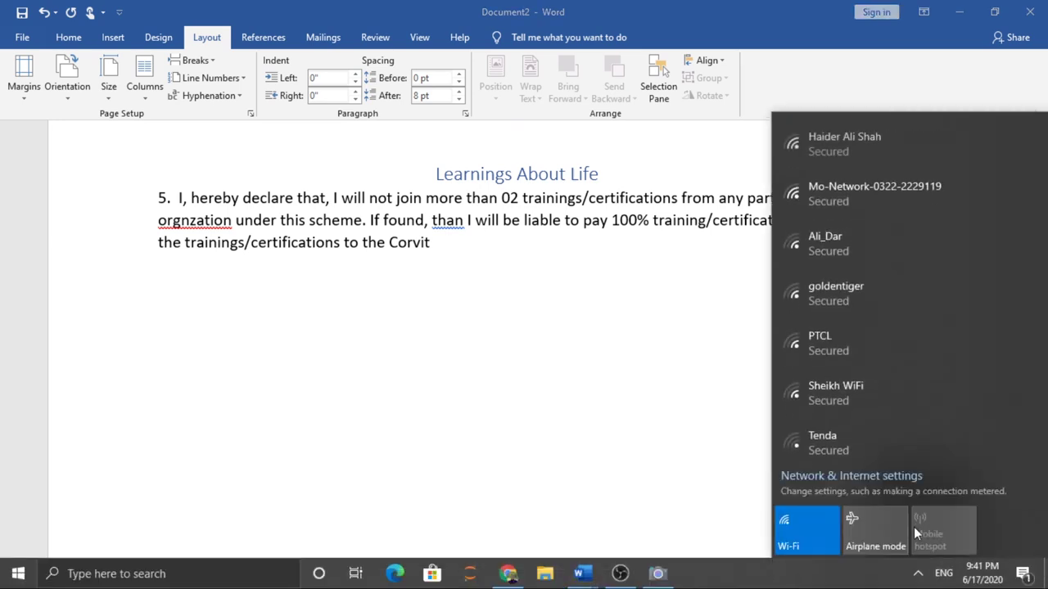
pyautogui.click(900, 162)
pyautogui.click(956, 213)
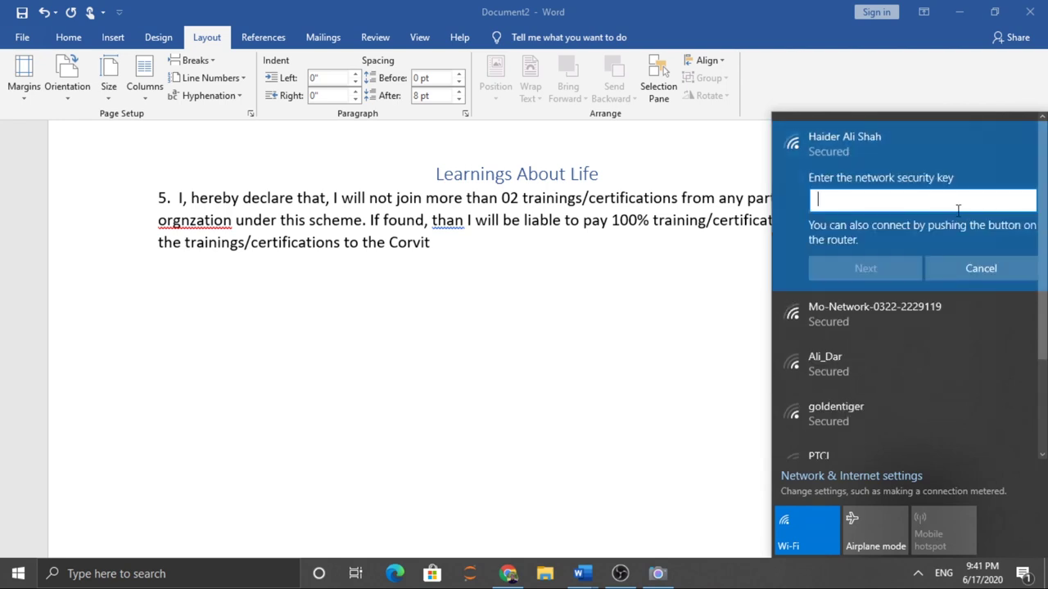
pyautogui.write('12')
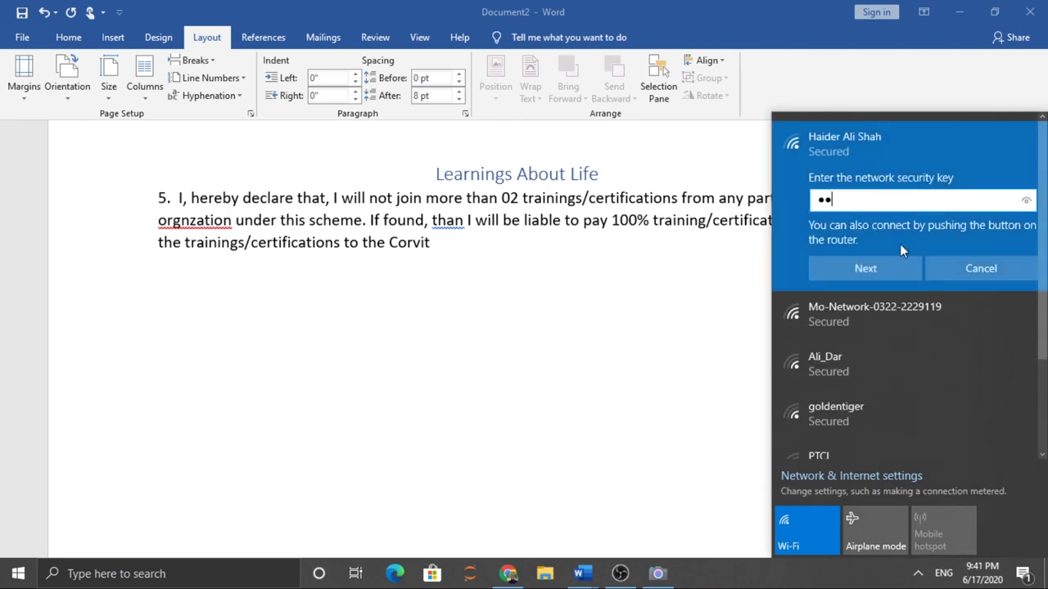
pyautogui.write('345678')
pyautogui.press('Return')
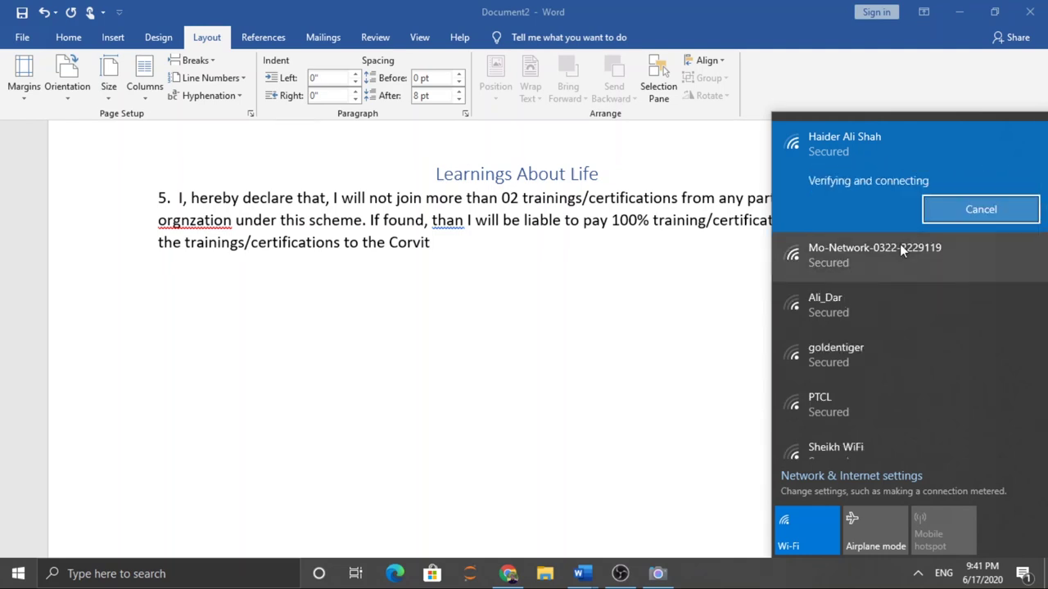
pyautogui.click(959, 205)
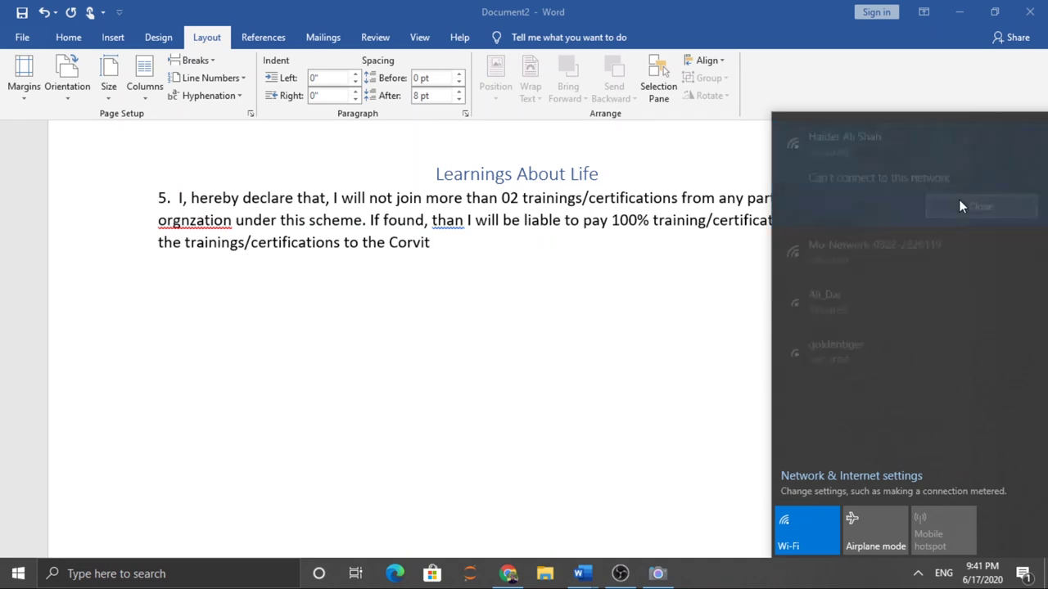
pyautogui.click(600, 302)
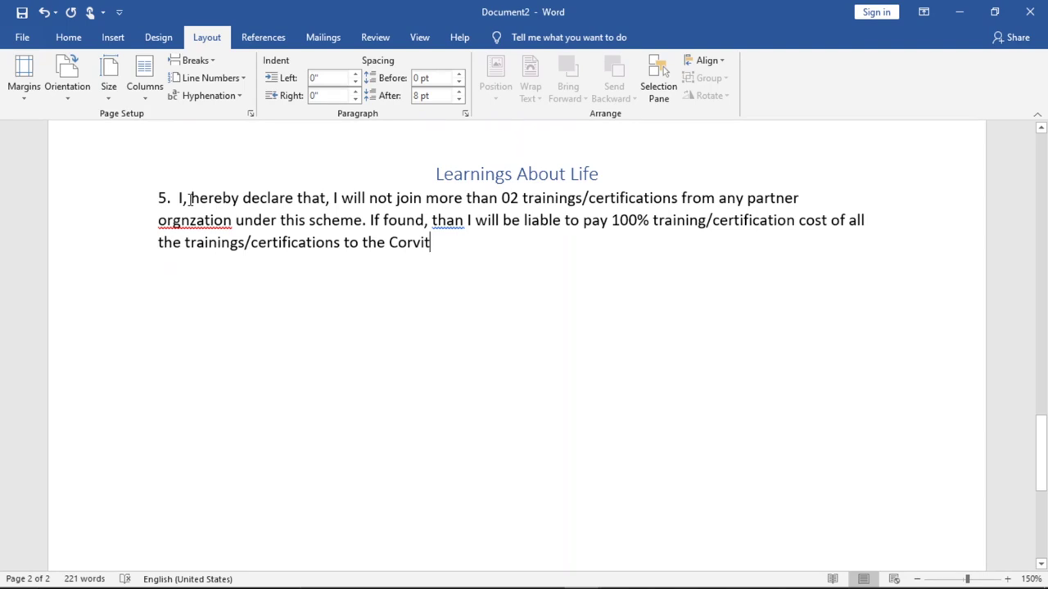
# Step: Delete the leading '5. I,' from the paragraph and add a full stop after 'Corvit'
pyautogui.moveTo(191, 199); pyautogui.dragTo(154, 202)
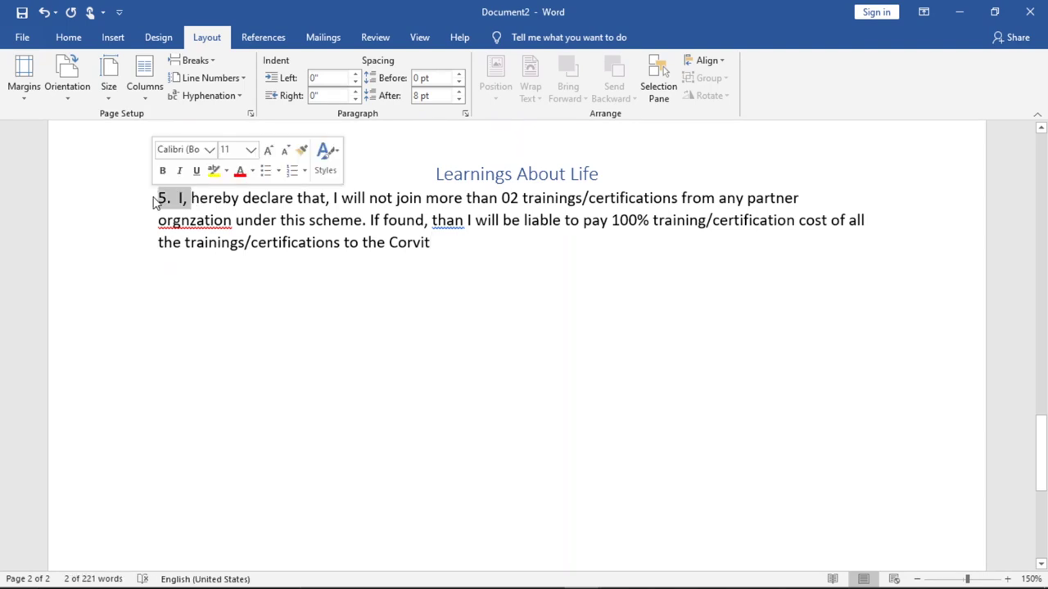
pyautogui.press('Delete')
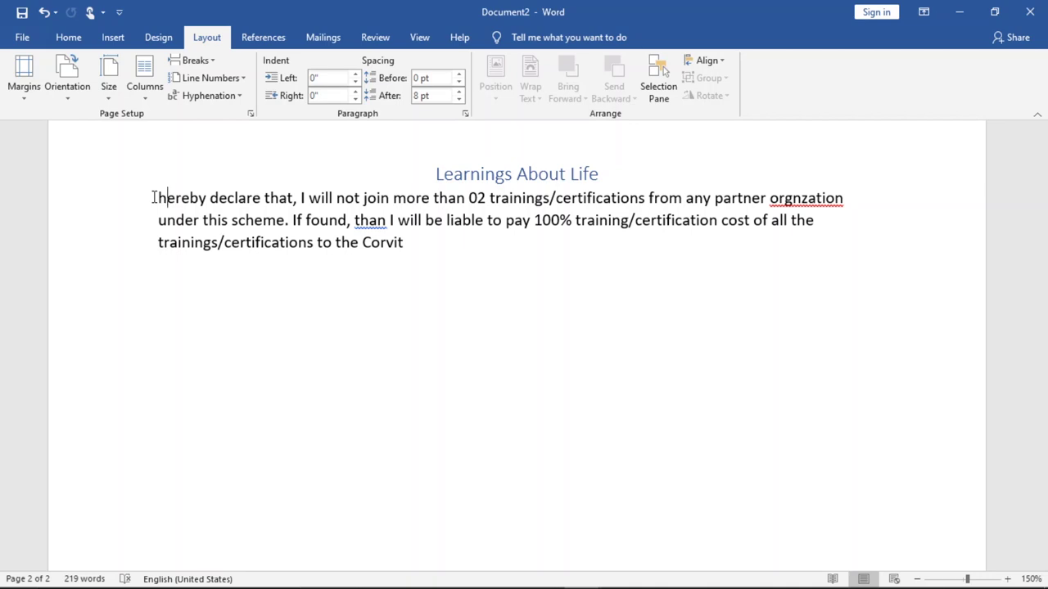
pyautogui.click(167, 197)
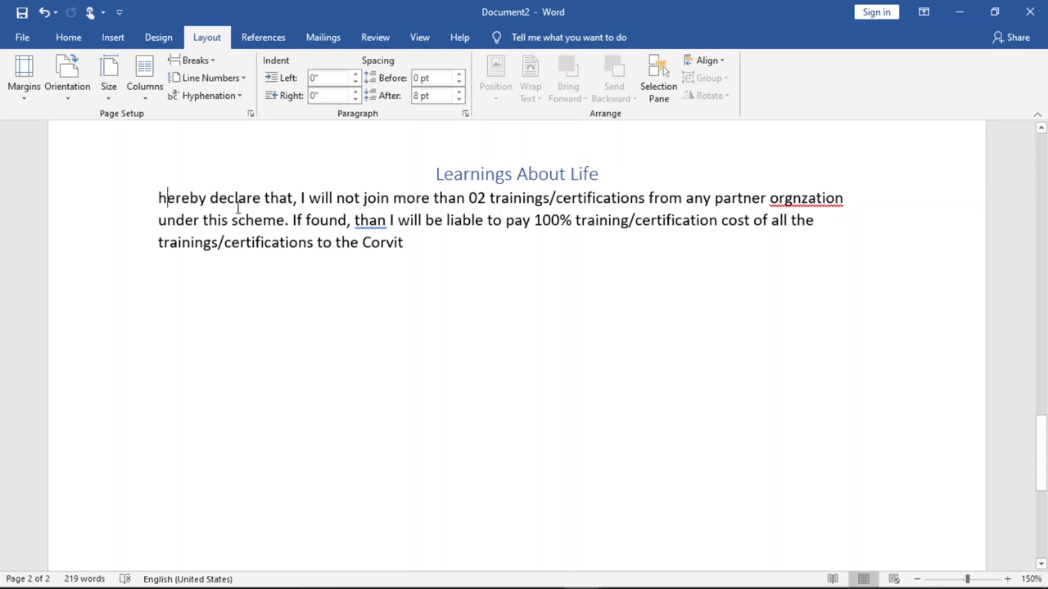
pyautogui.write('.')
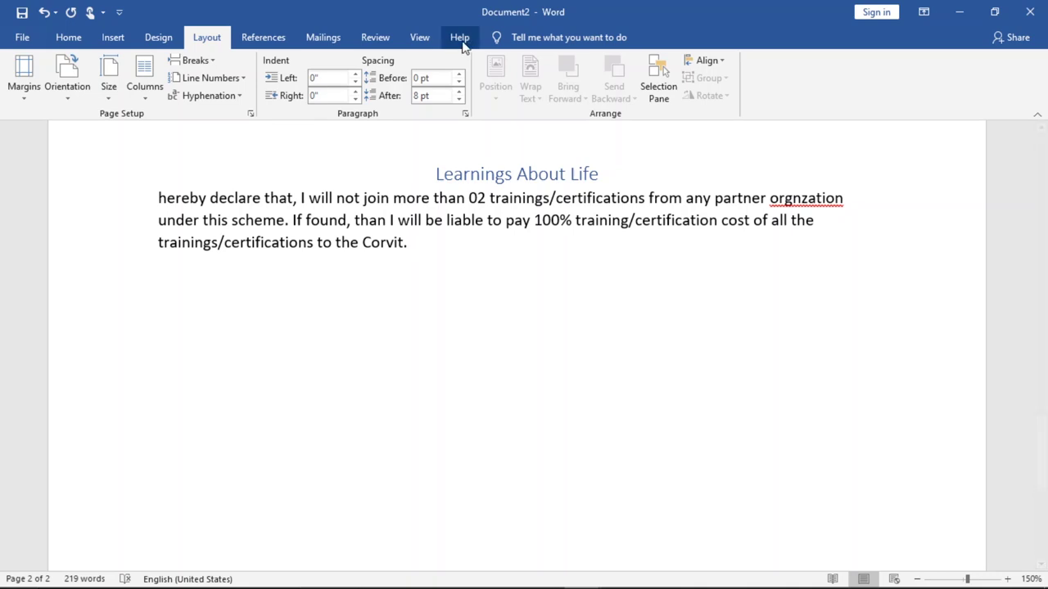
pyautogui.click(69, 38)
# Step: Make the 'h' of 'hereby' a Dropped drop cap via the 'drop' command search, then zoom out
pyautogui.click(529, 34)
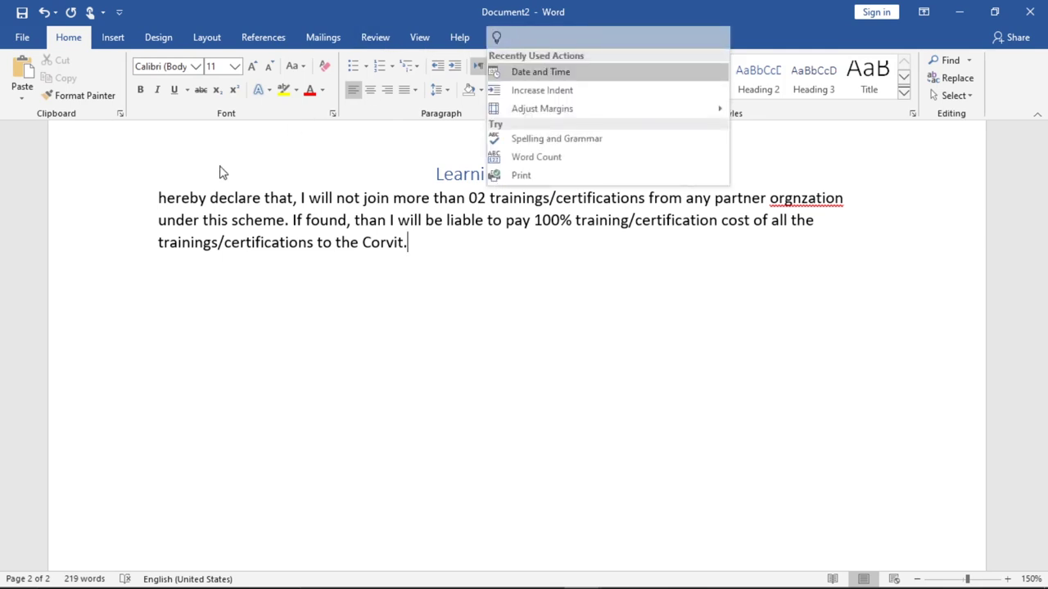
pyautogui.click(136, 205)
pyautogui.click(160, 198)
pyautogui.moveTo(159, 198); pyautogui.dragTo(168, 198)
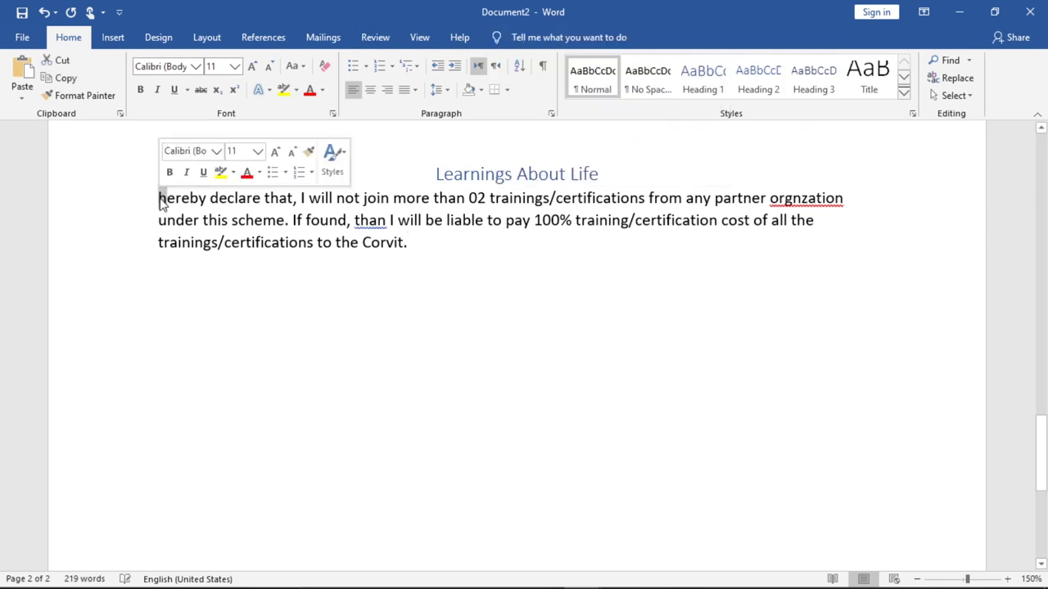
pyautogui.click(528, 37)
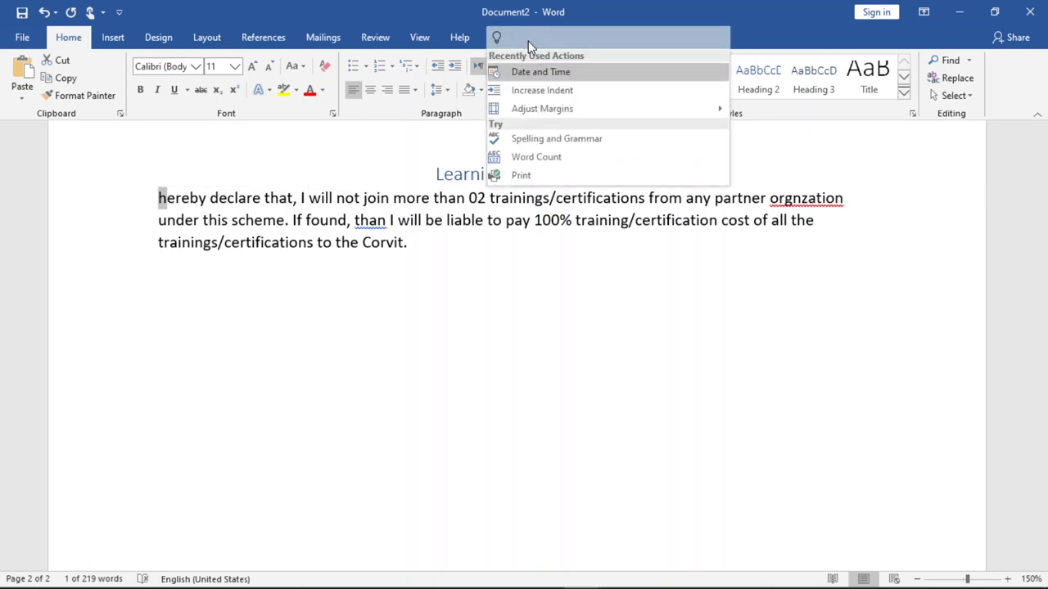
pyautogui.write('drop')
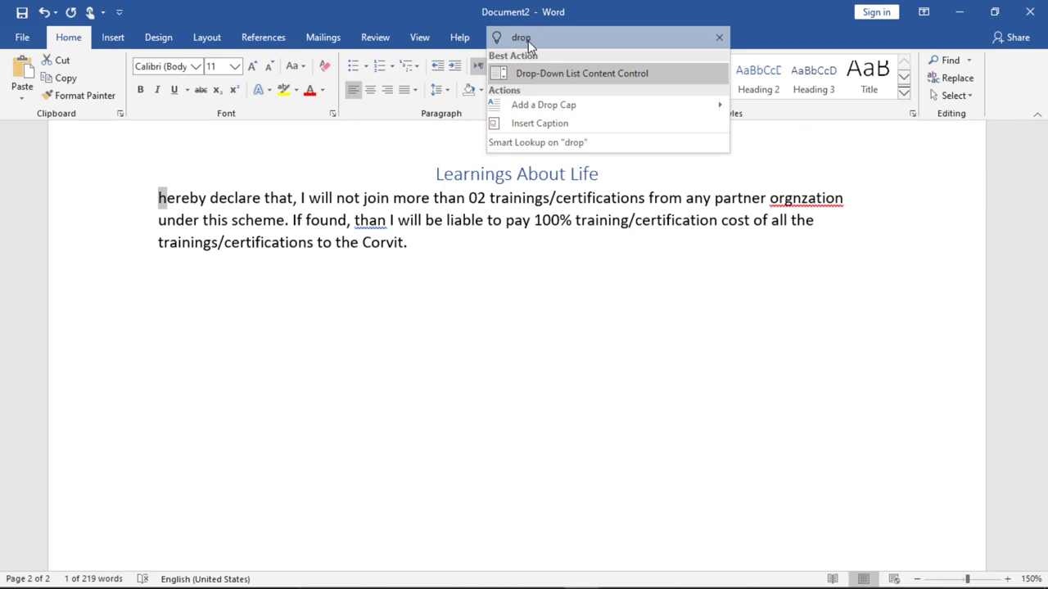
pyautogui.moveTo(544, 105)
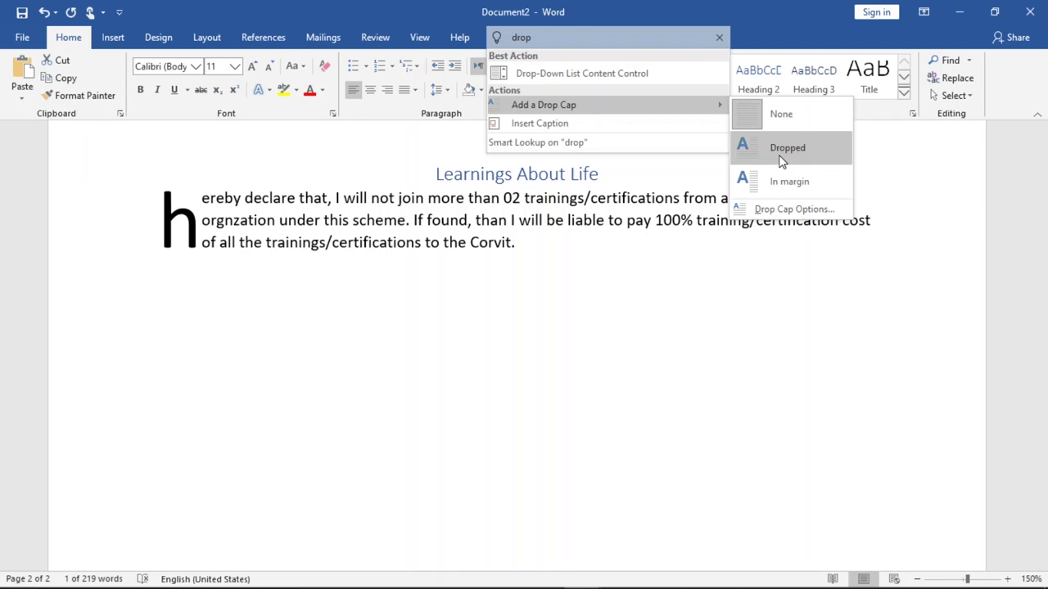
pyautogui.click(781, 155)
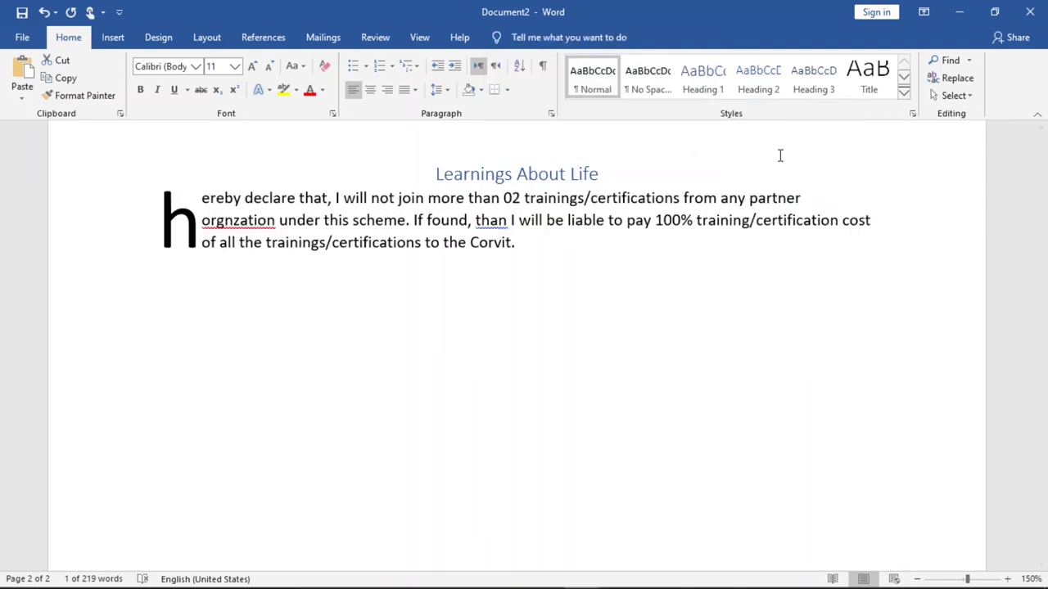
pyautogui.click(533, 260)
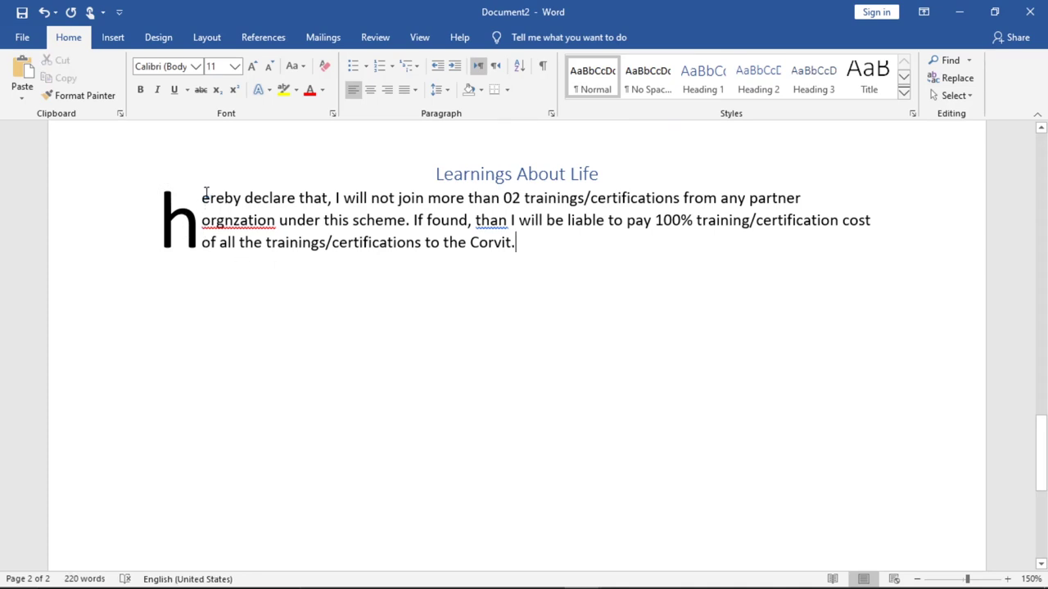
pyautogui.moveTo(202, 197); pyautogui.dragTo(519, 243)
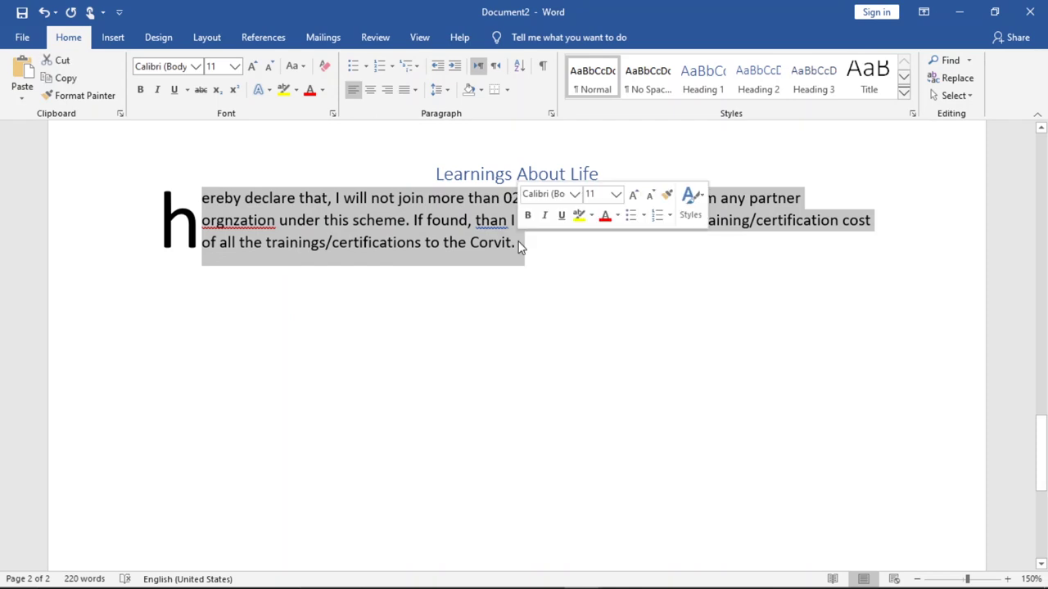
pyautogui.click(546, 254)
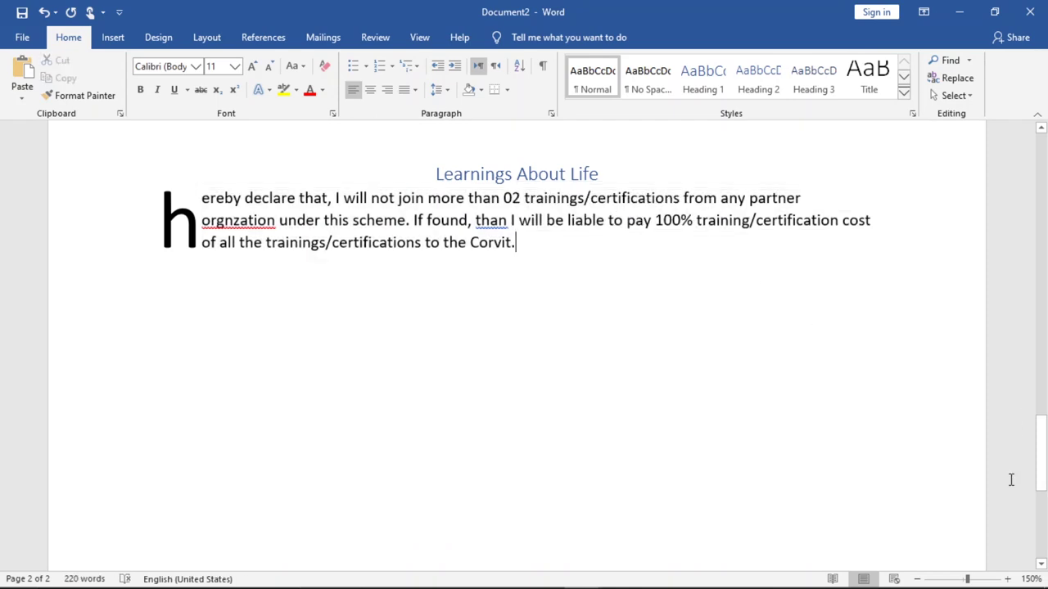
pyautogui.click(918, 579)
pyautogui.click(918, 580)
pyautogui.click(918, 580)
pyautogui.click(917, 580)
pyautogui.click(918, 579)
pyautogui.click(917, 579)
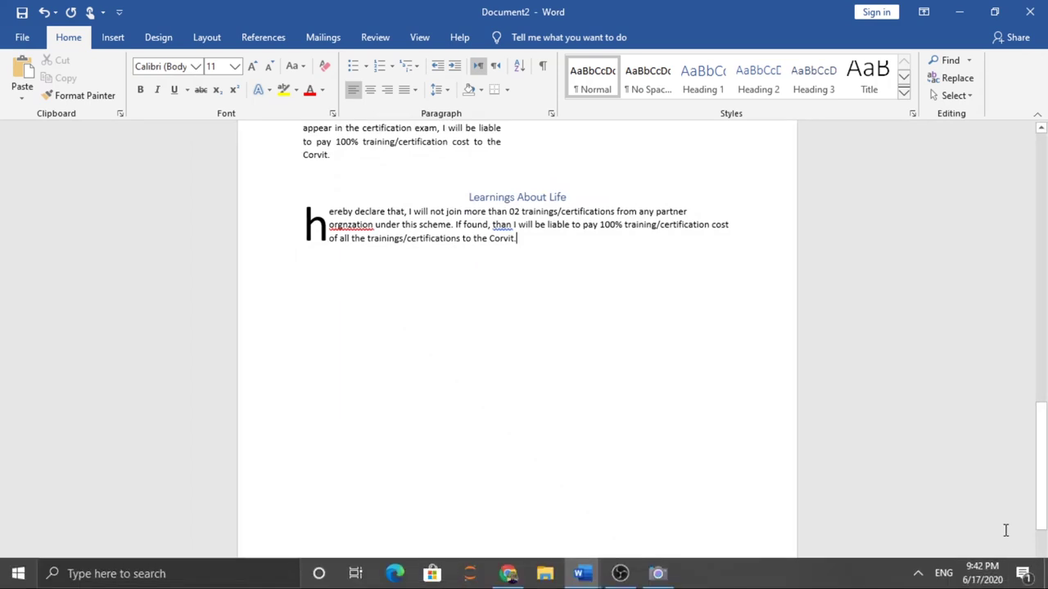
# Step: Zoom back in to reading size and select the declaration text from 'ereby' to 'Corvit.'
pyautogui.click(1009, 579)
pyautogui.click(1009, 580)
pyautogui.click(1009, 579)
pyautogui.click(1009, 580)
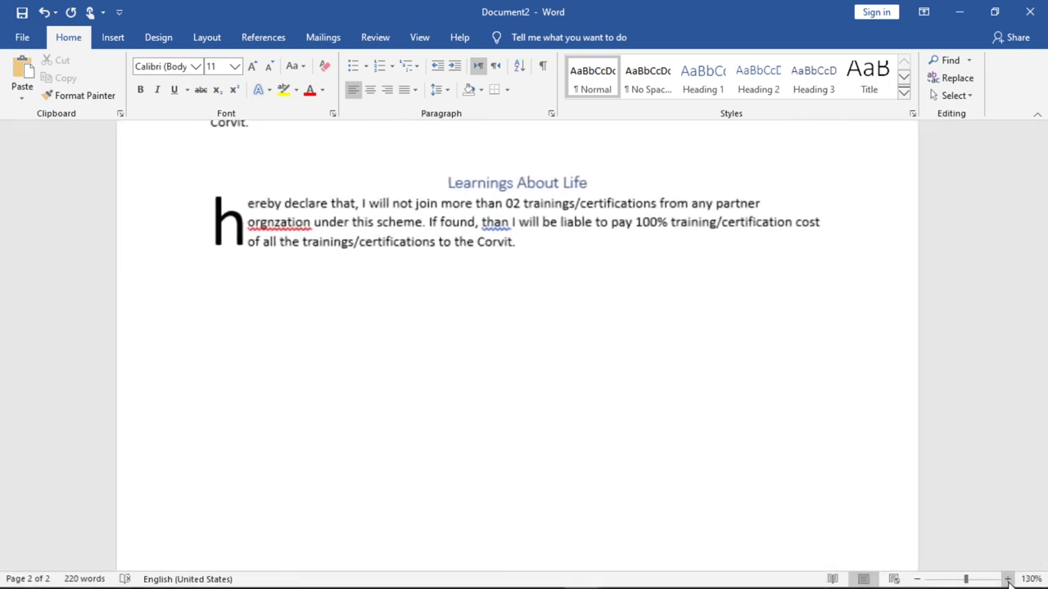
pyautogui.click(1009, 580)
pyautogui.click(1009, 579)
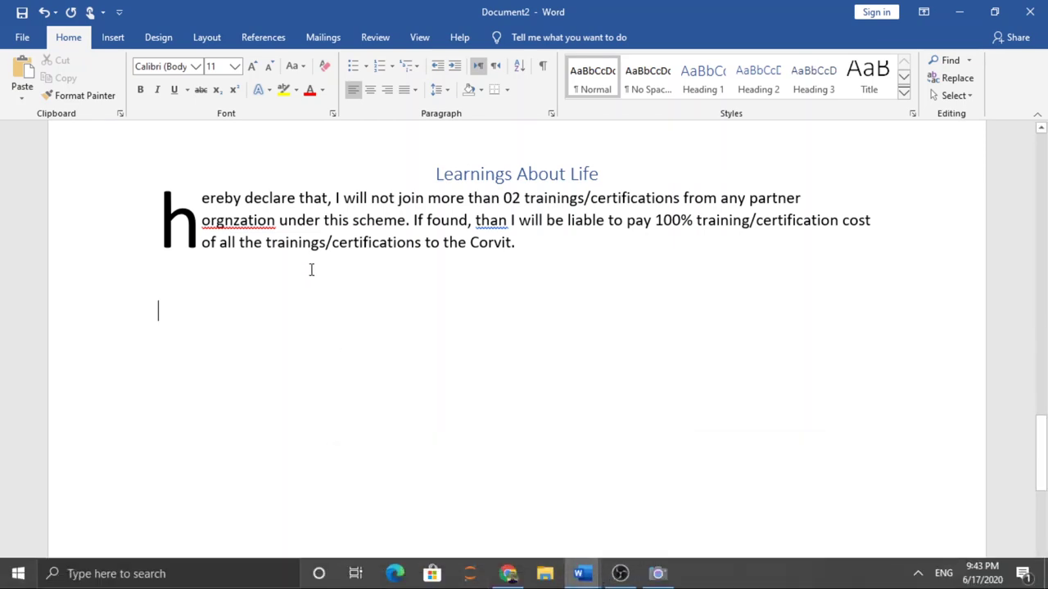
pyautogui.moveTo(519, 242); pyautogui.dragTo(211, 204)
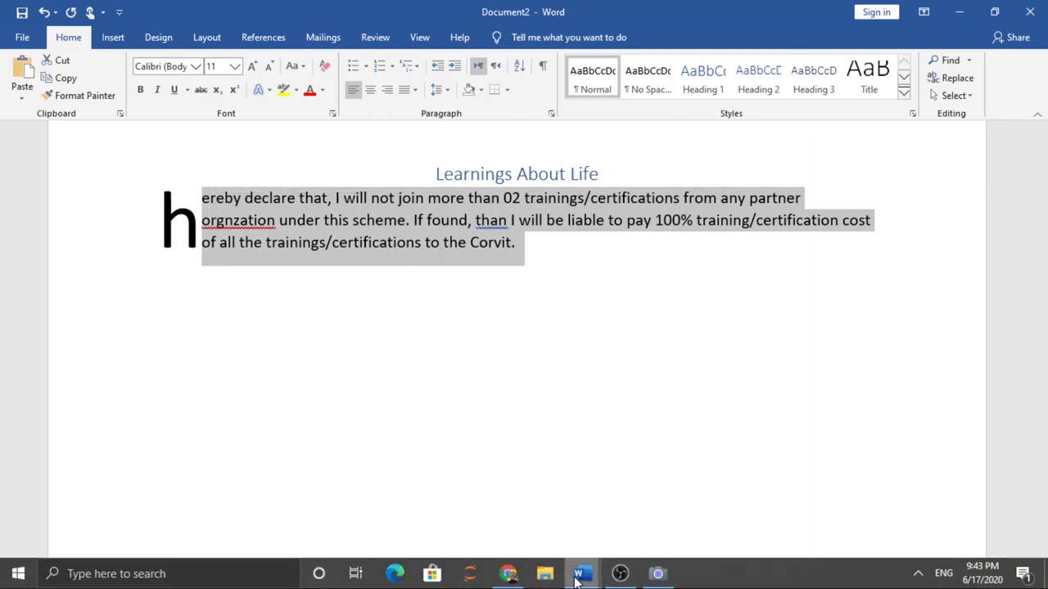
# Step: Check the Document1 task list, which gives Aim in Life as a Heading 3 item
pyautogui.moveTo(582, 574)
pyautogui.click(460, 526)
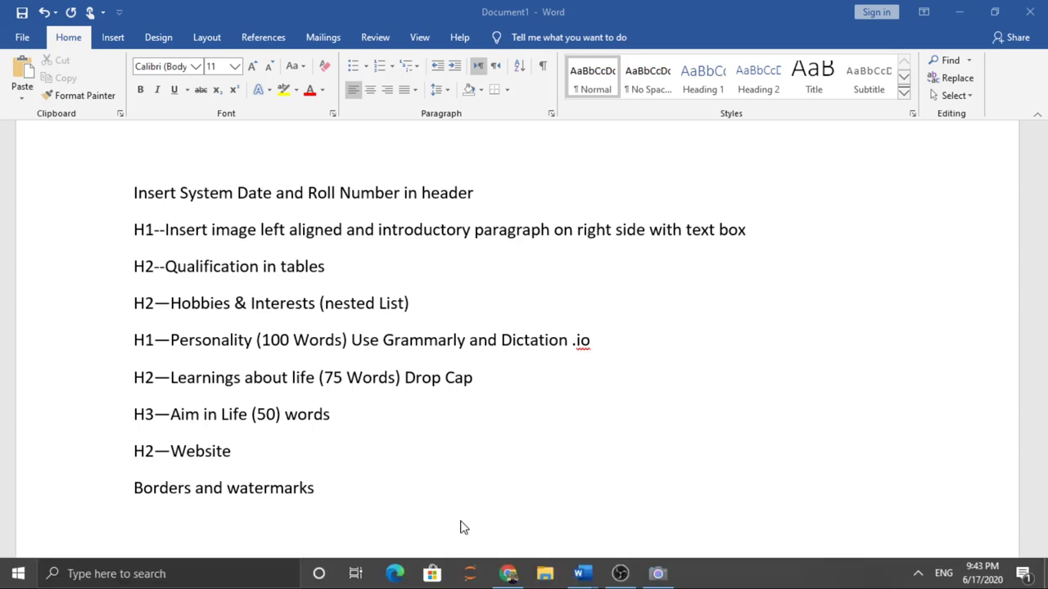
pyautogui.keyDown('shift'); pyautogui.click(172, 415); pyautogui.keyUp('shift')
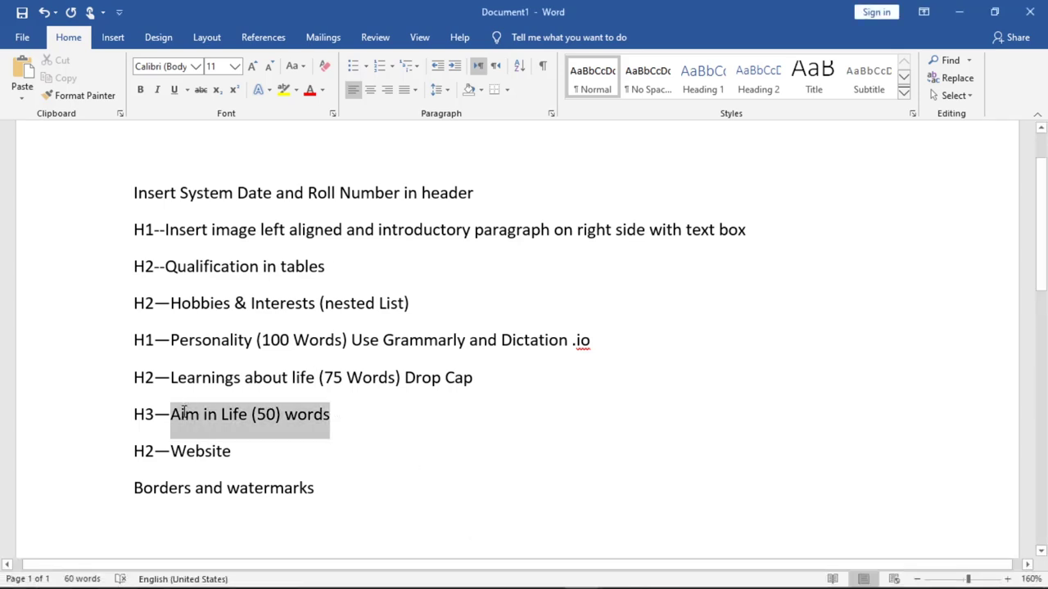
pyautogui.doubleClick(140, 415)
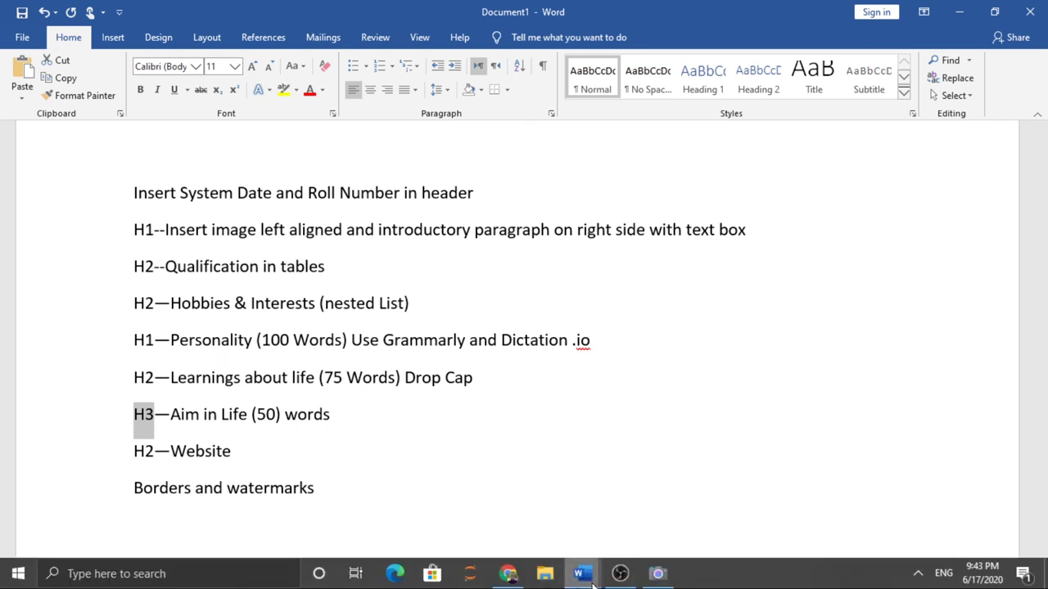
pyautogui.moveTo(582, 574)
pyautogui.click(617, 526)
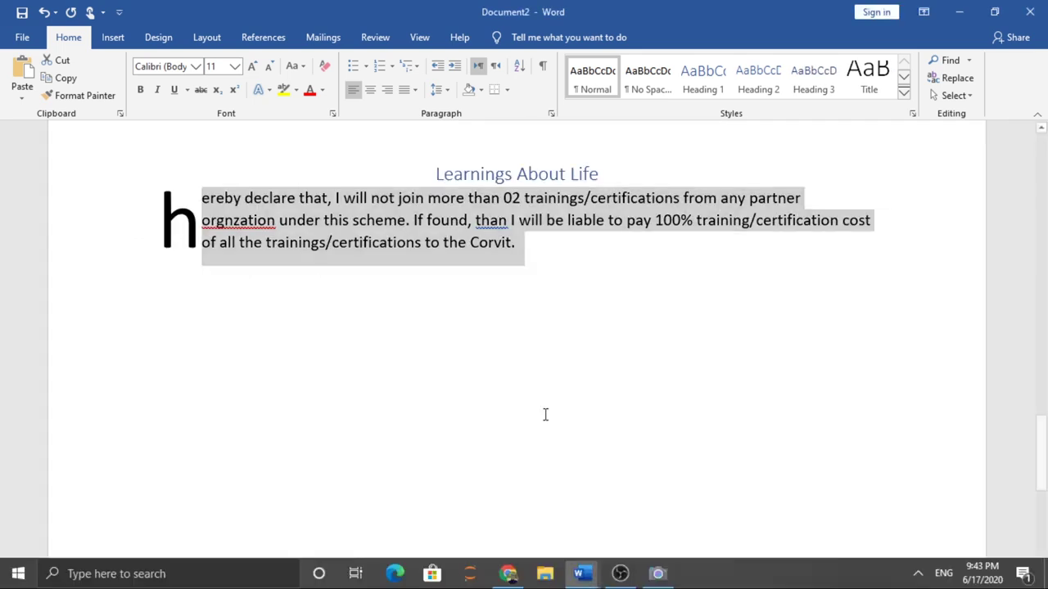
# Step: Add 'Aim in Life' on the empty line as a centred Heading 3
pyautogui.click(542, 340)
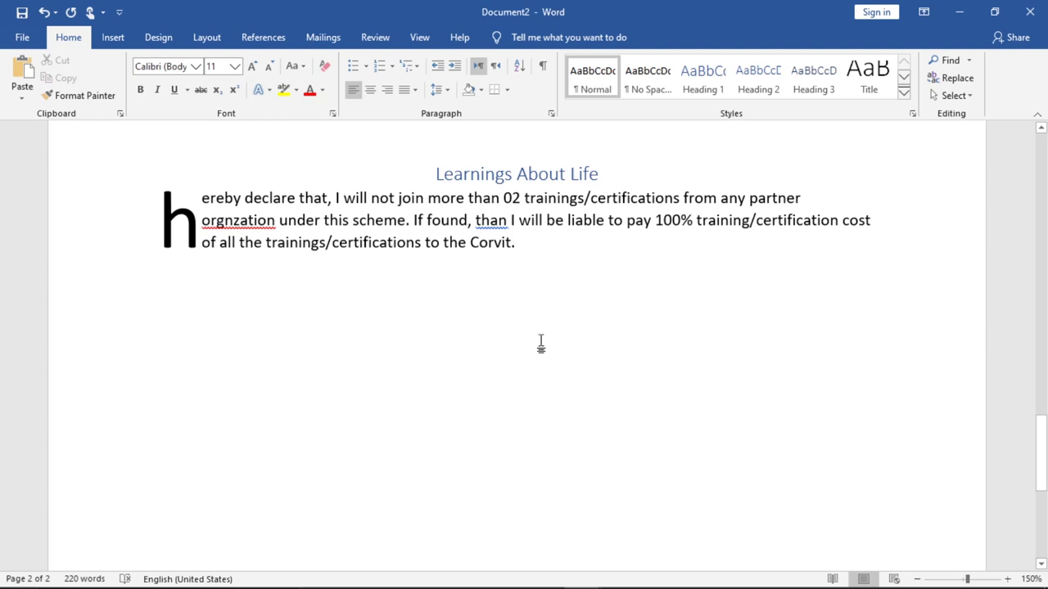
pyautogui.write('Aim in Lif')
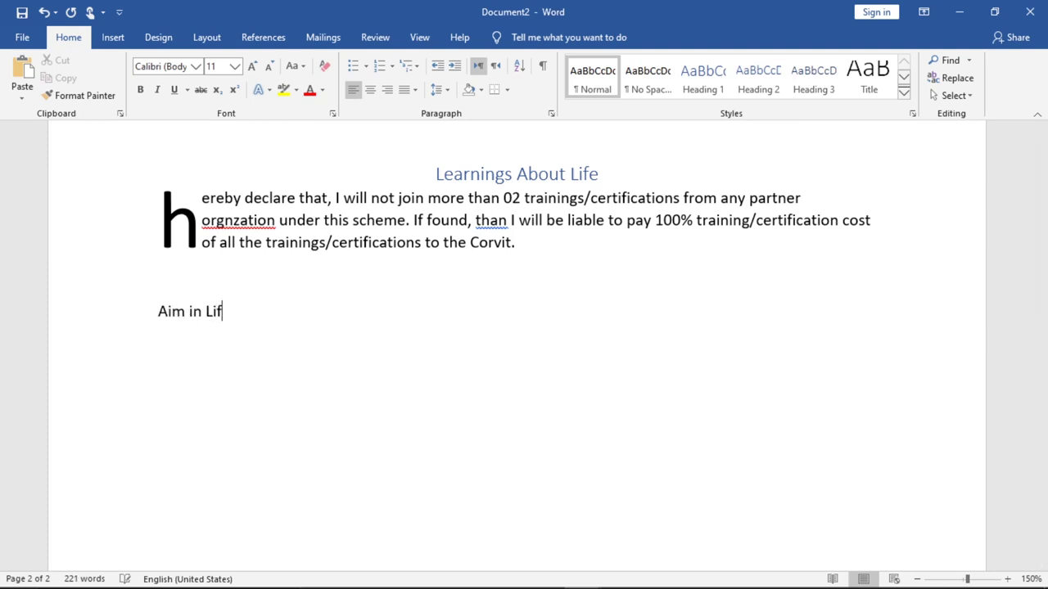
pyautogui.write('e')
pyautogui.hotkey('shift', 'Home')
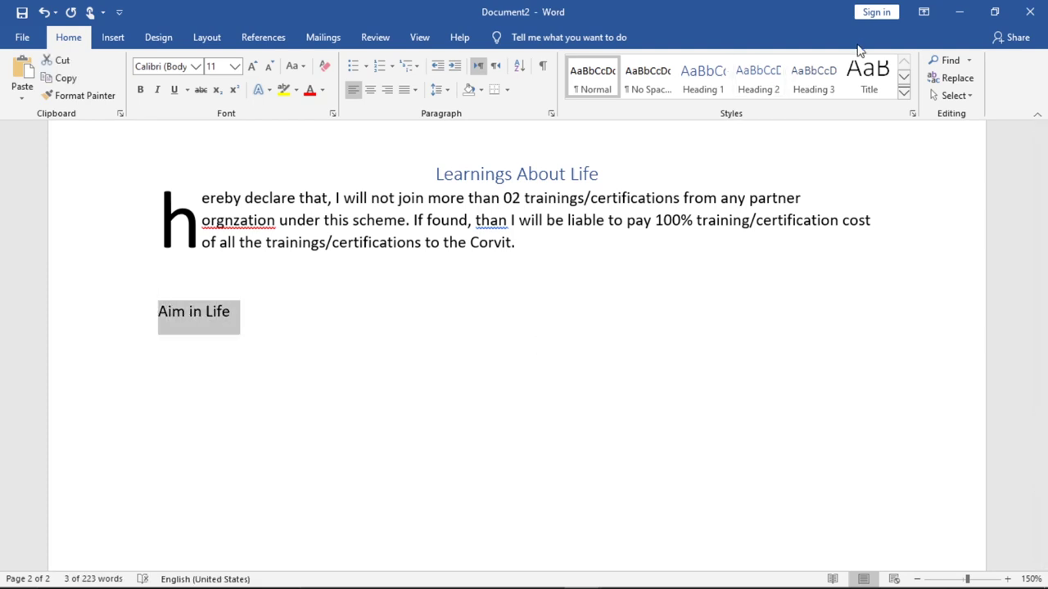
pyautogui.click(813, 77)
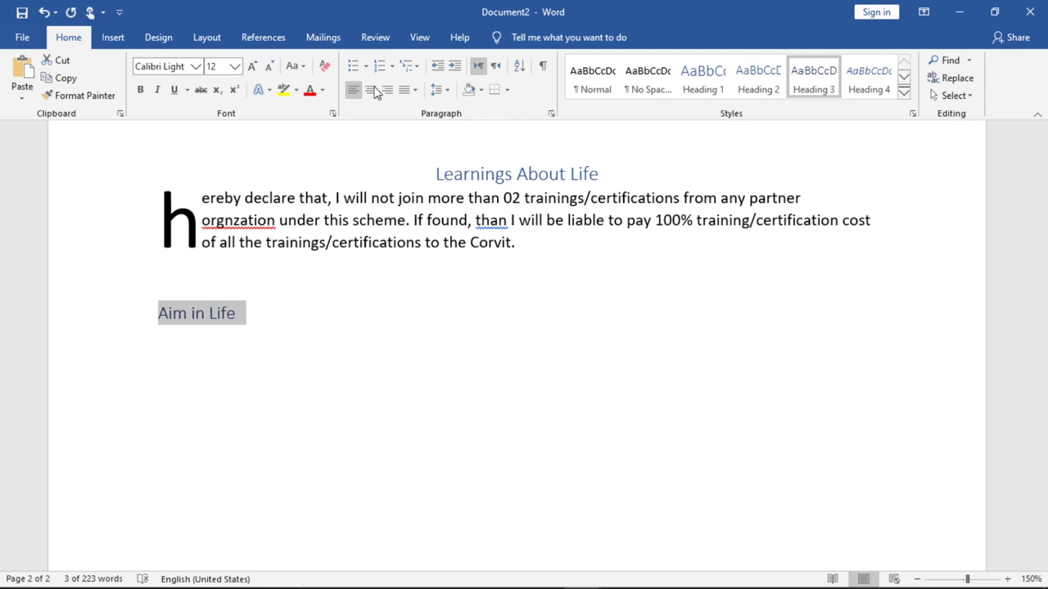
pyautogui.click(370, 90)
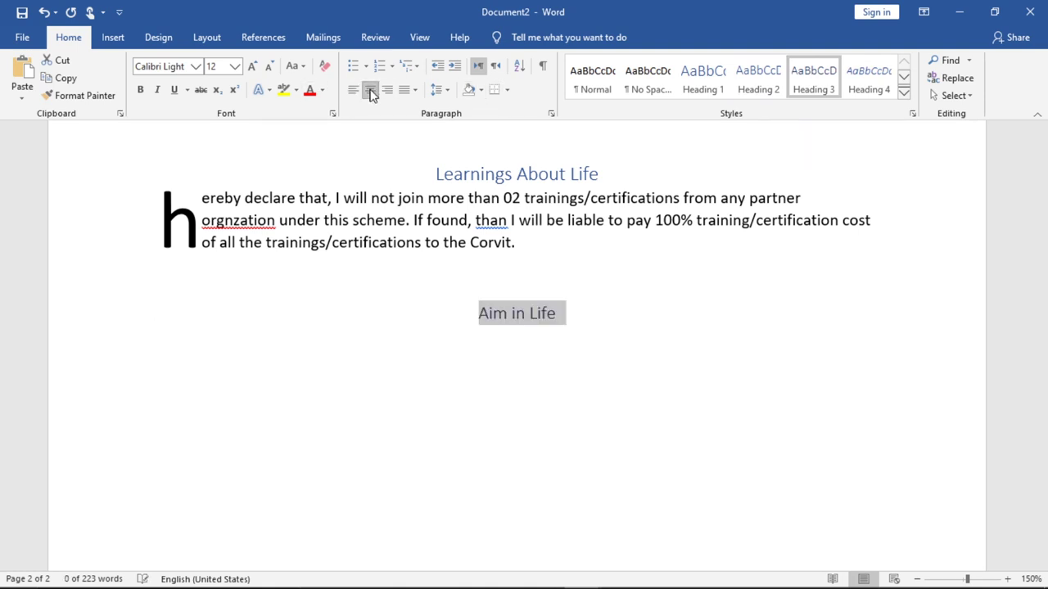
pyautogui.click(558, 320)
# Step: Paste the declaration paragraph under the heading, then add a line reading 'Website'
pyautogui.moveTo(520, 251)
pyautogui.mouseDown()
pyautogui.moveTo(264, 187)
pyautogui.moveTo(210, 196)
pyautogui.mouseUp()
pyautogui.hotkey('ctrl', 'c')
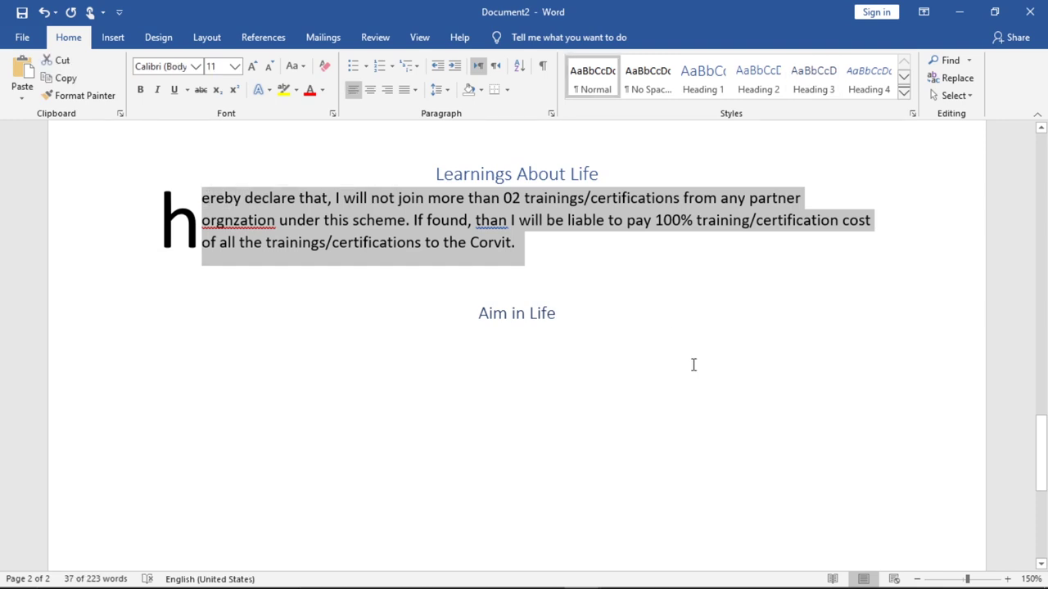
pyautogui.click(604, 318)
pyautogui.press('Return')
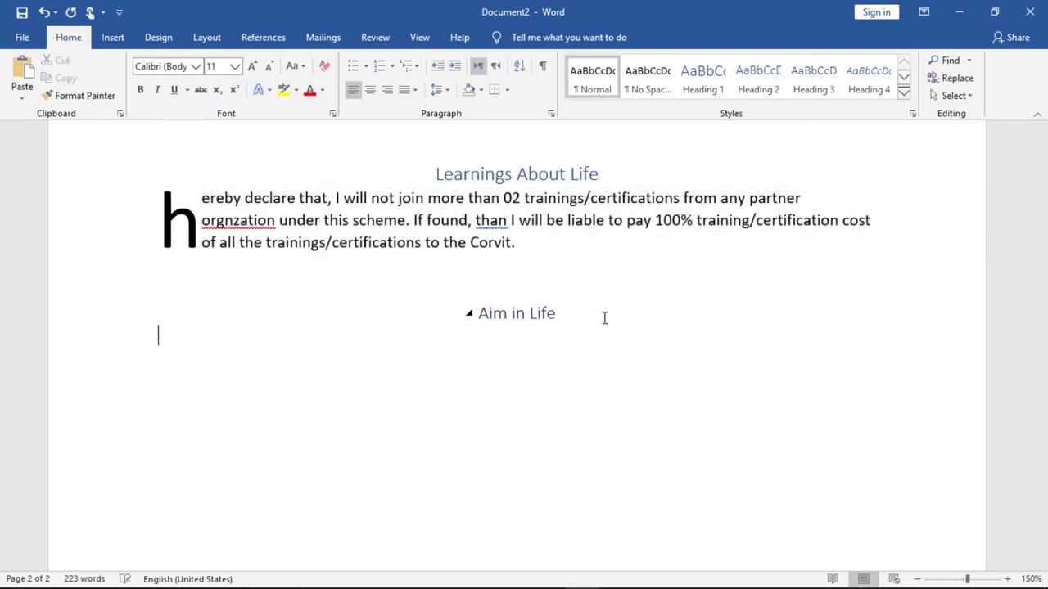
pyautogui.hotkey('ctrl', 'v')
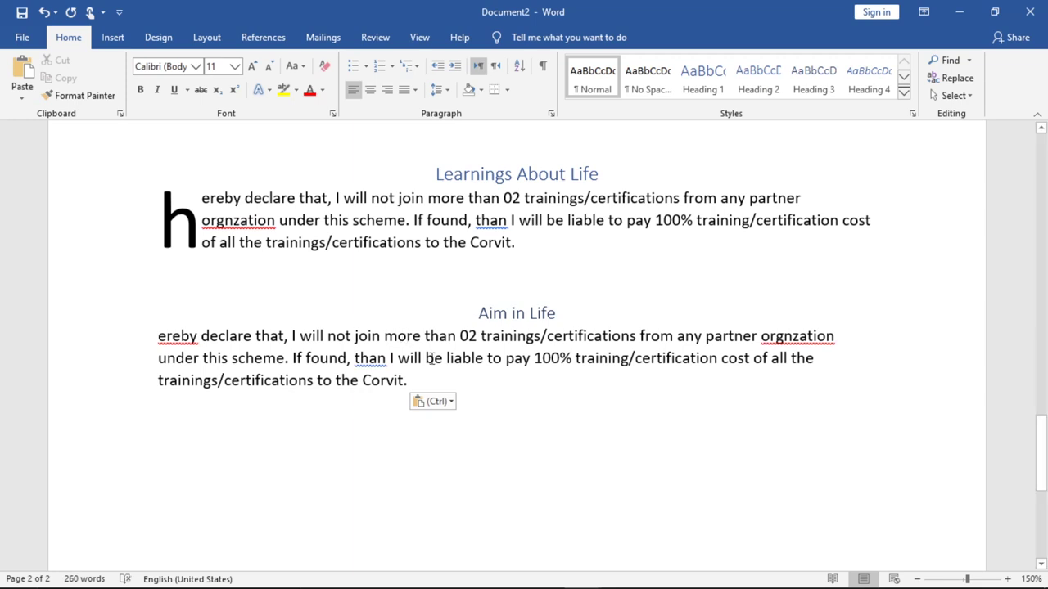
pyautogui.press('Return')
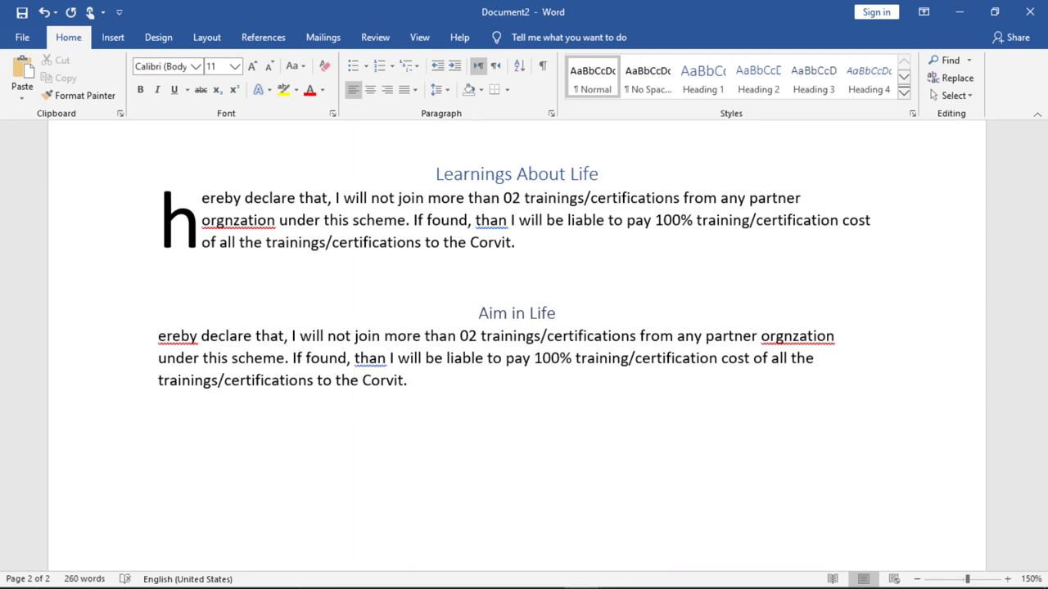
pyautogui.write('We')
pyautogui.write('bsite')
# Step: Make the Website line a centred Heading 1
pyautogui.hotkey('shift', 'Home')
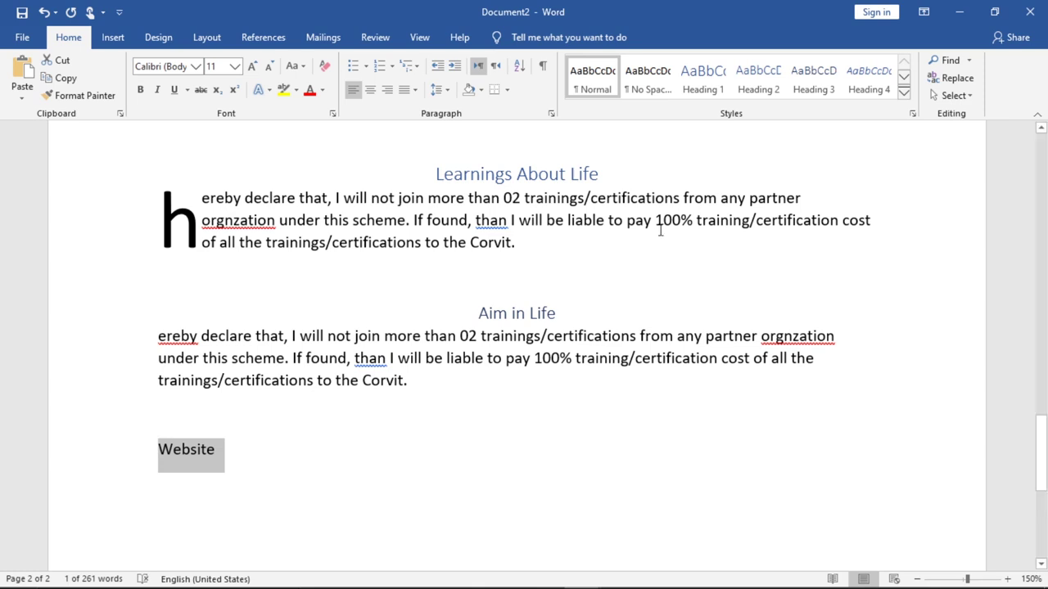
pyautogui.click(696, 84)
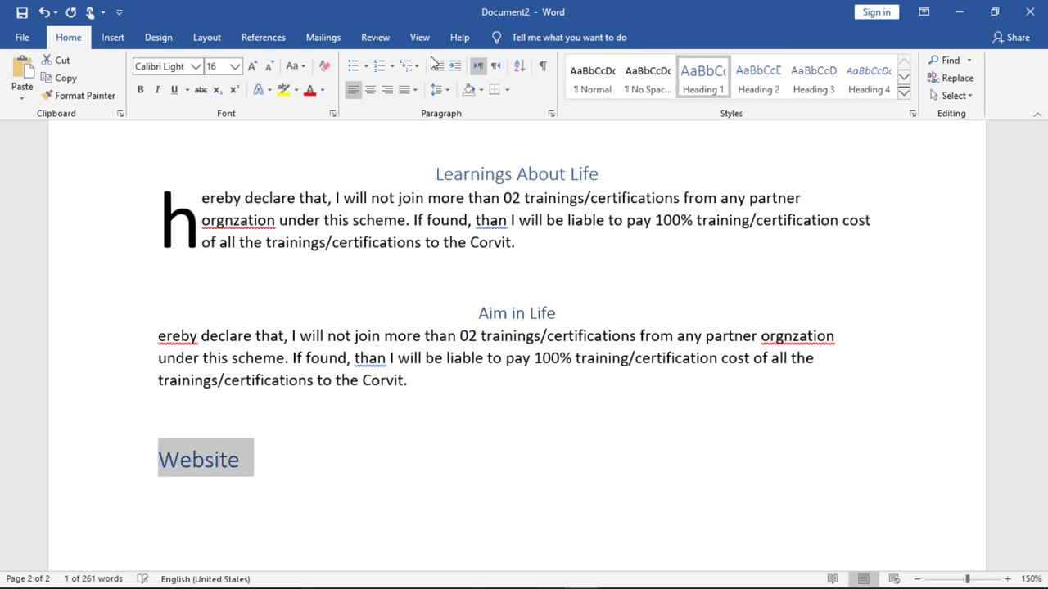
pyautogui.click(370, 90)
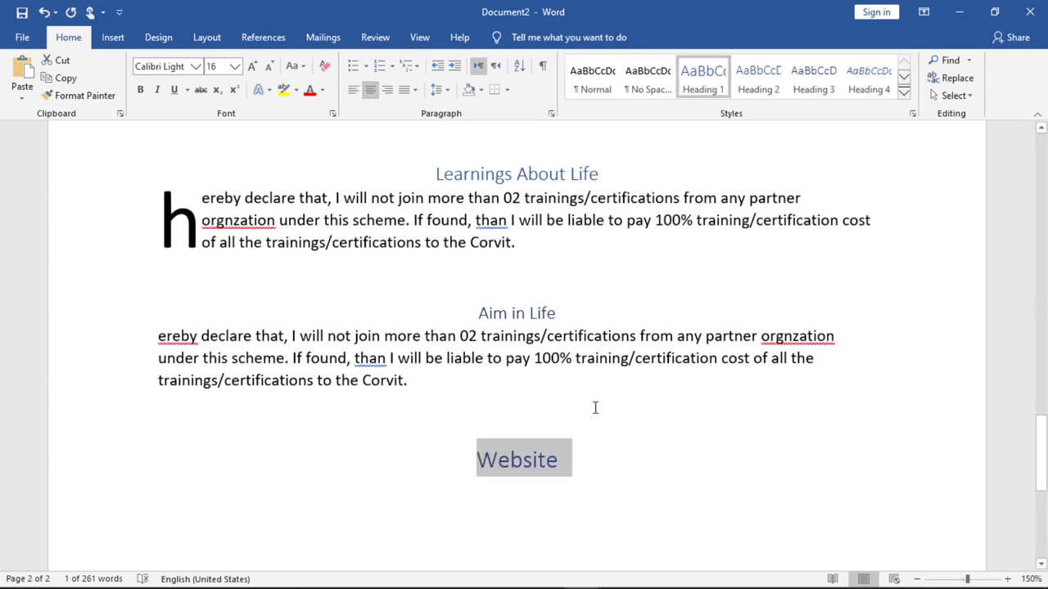
# Step: Select the Website heading text and open Insert Hyperlink with Ctrl+K
pyautogui.click(592, 450)
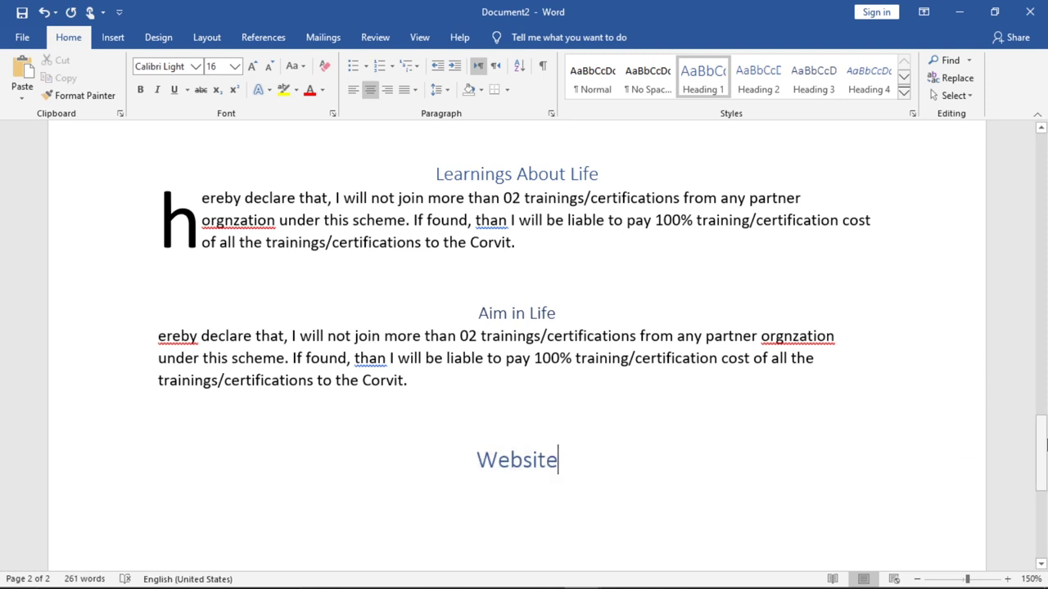
pyautogui.scroll(-1, 1045, 443)
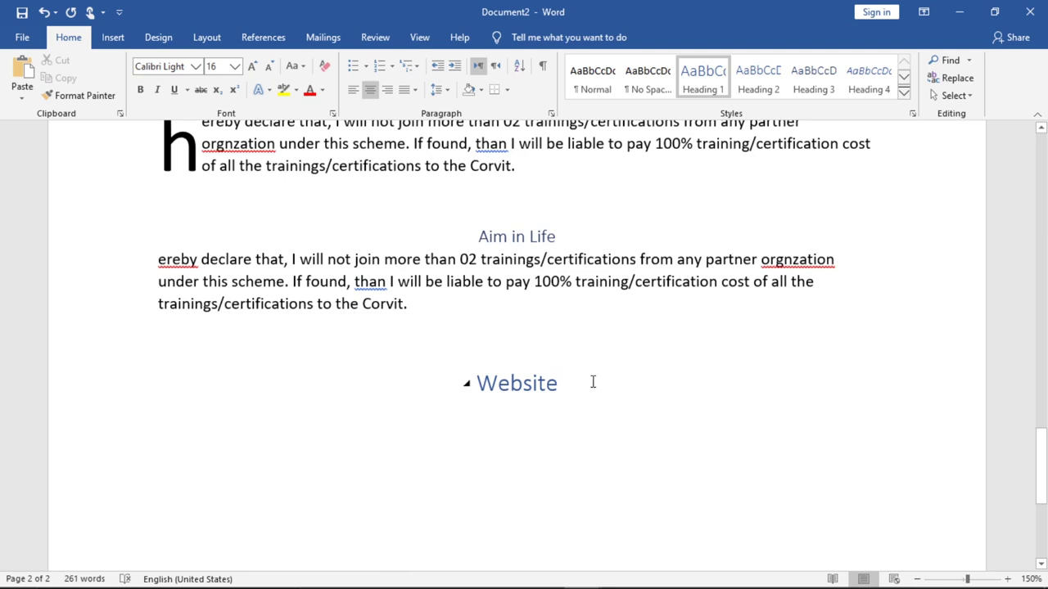
pyautogui.moveTo(591, 383); pyautogui.dragTo(481, 386)
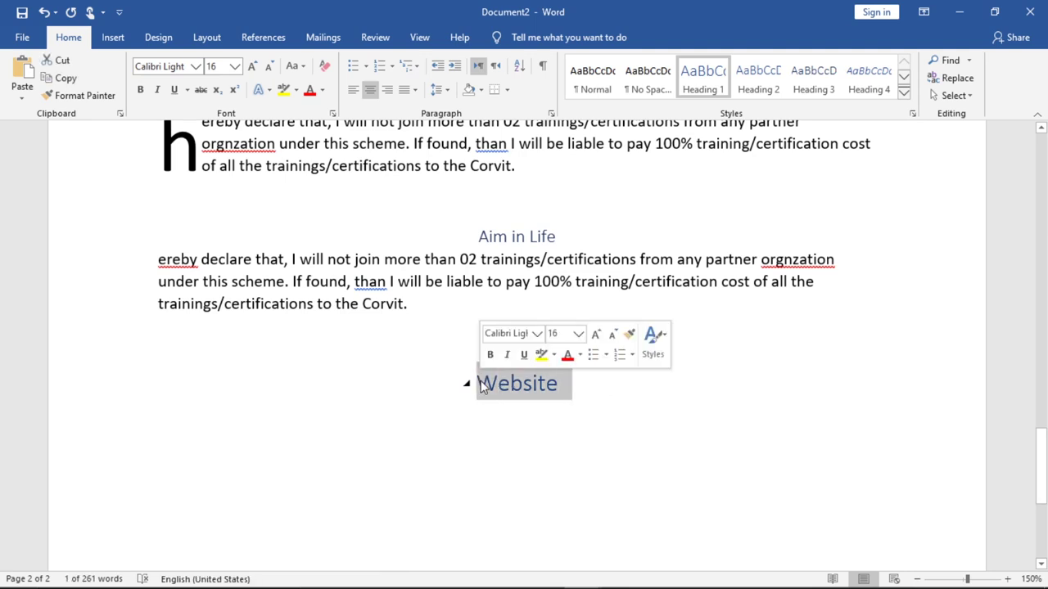
pyautogui.hotkey('ctrl', 'k')
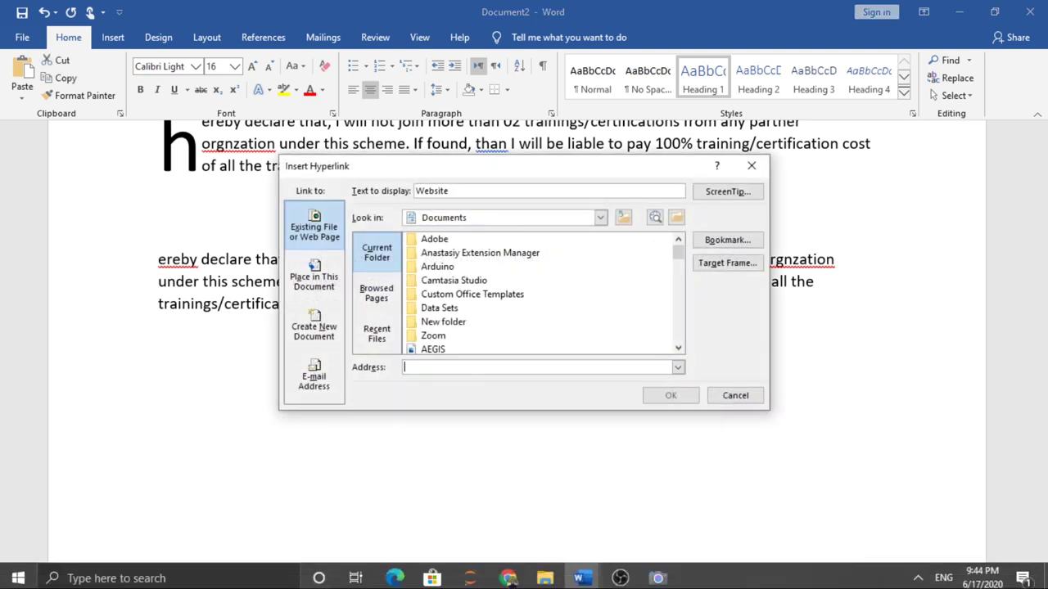
# Step: Copy the Instagram profile URL from Chrome's address bar and return to Word
pyautogui.click(504, 575)
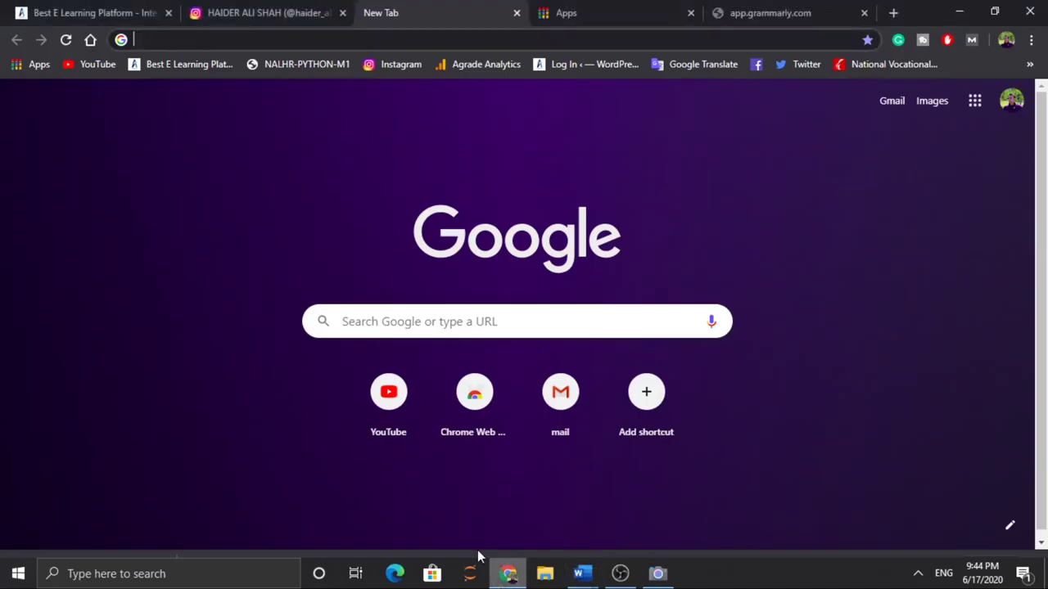
pyautogui.click(270, 12)
pyautogui.click(431, 41)
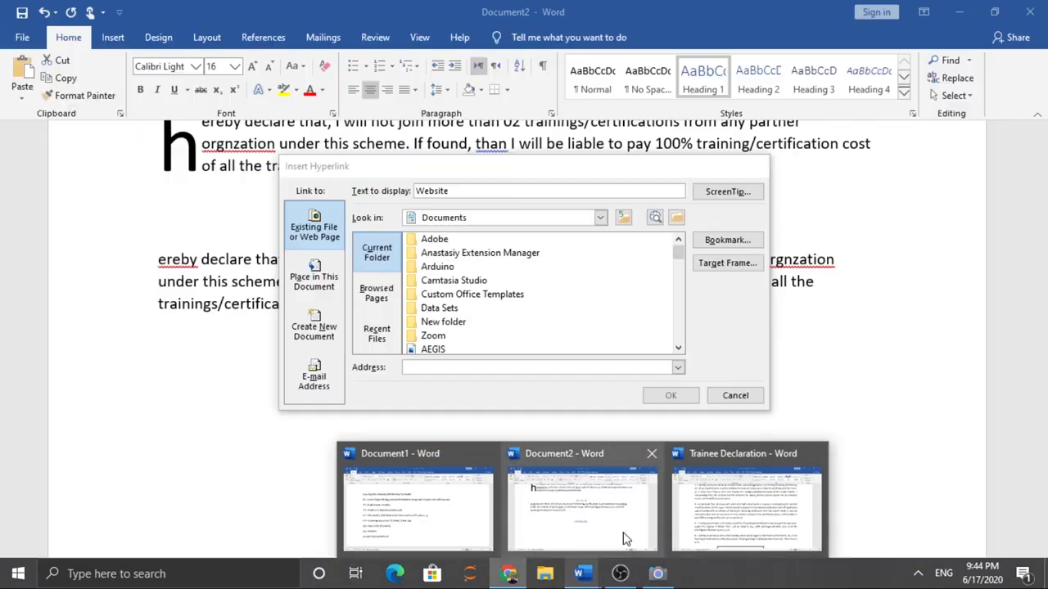
pyautogui.moveTo(581, 574)
pyautogui.click(623, 536)
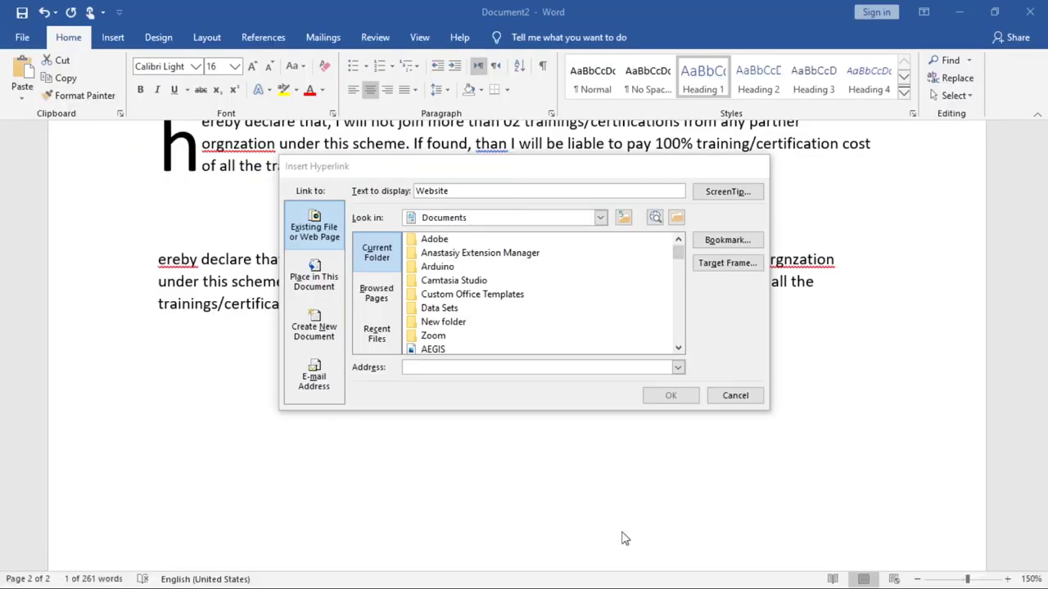
# Step: Paste the Instagram profile URL as the Website link address and confirm with OK
pyautogui.click(548, 367)
pyautogui.hotkey('ctrl', 'v')
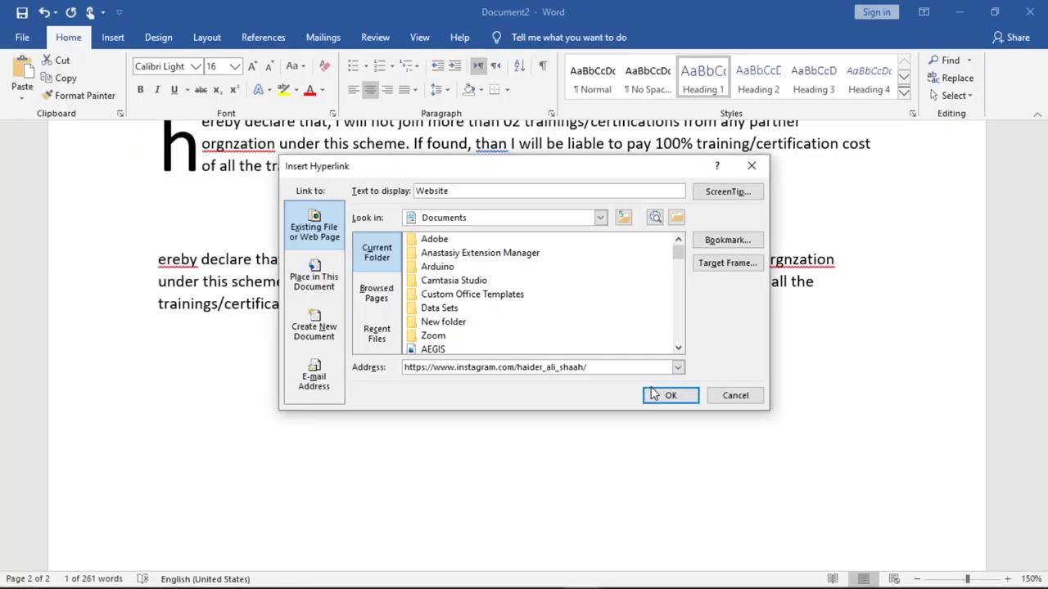
pyautogui.click(668, 395)
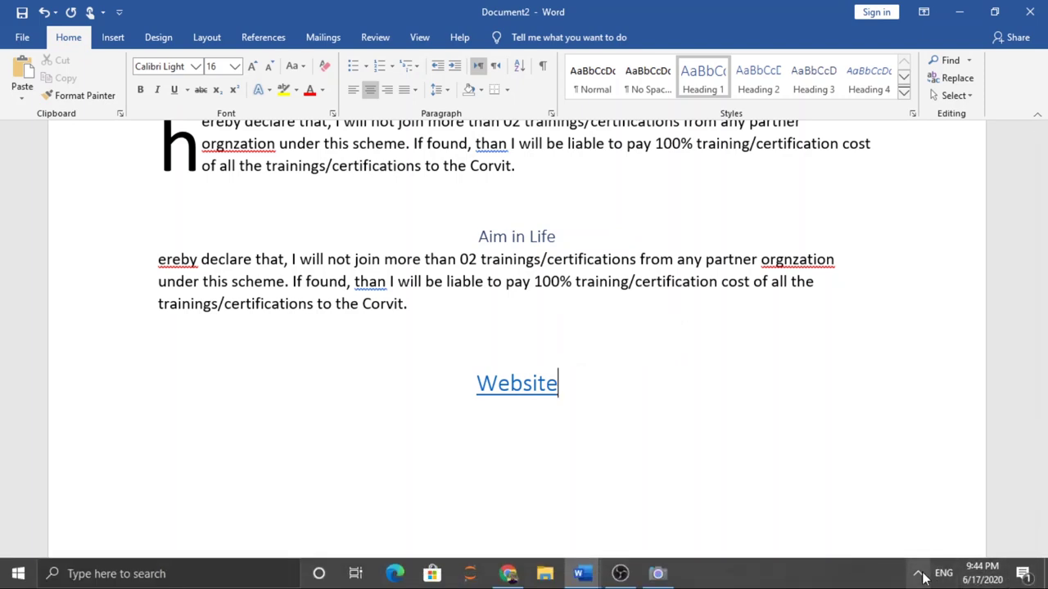
pyautogui.click(918, 574)
pyautogui.click(706, 453)
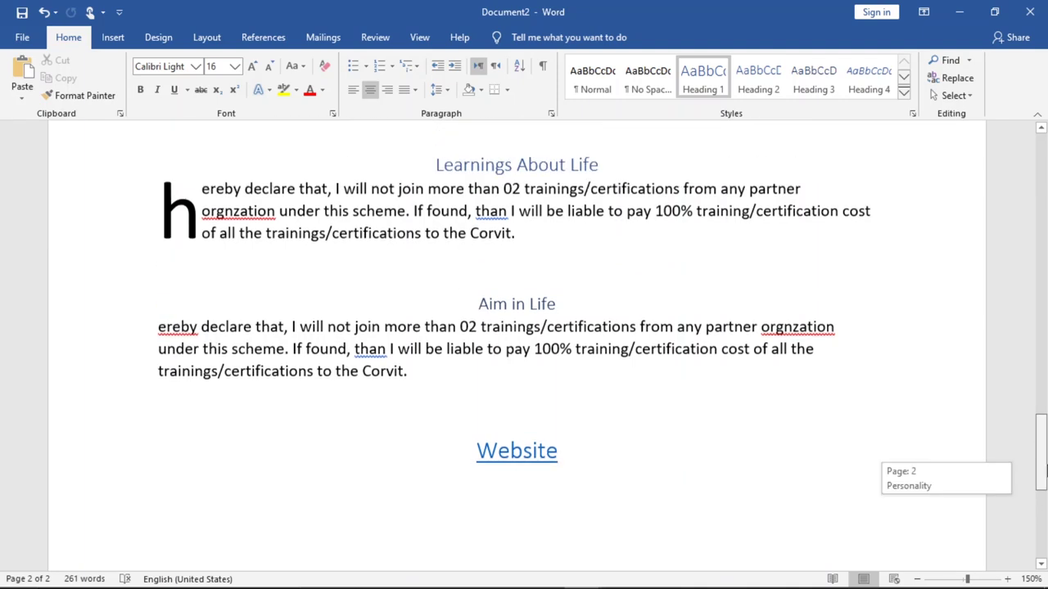
# Step: Apply a dashed Box page border to the whole document via Design > Page Borders
pyautogui.moveTo(1041, 488); pyautogui.dragTo(1045, 481)
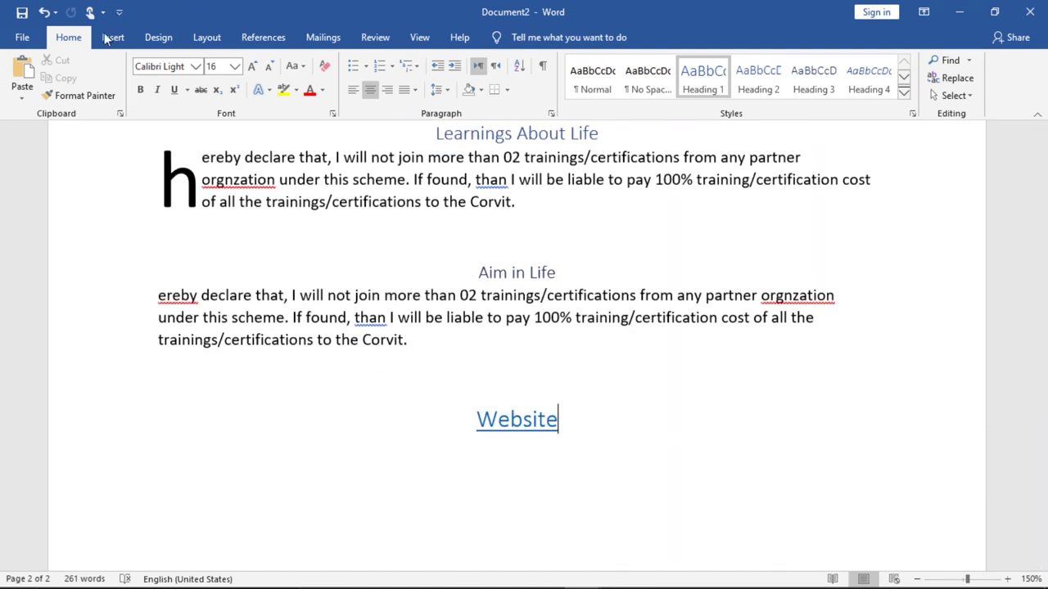
pyautogui.click(156, 38)
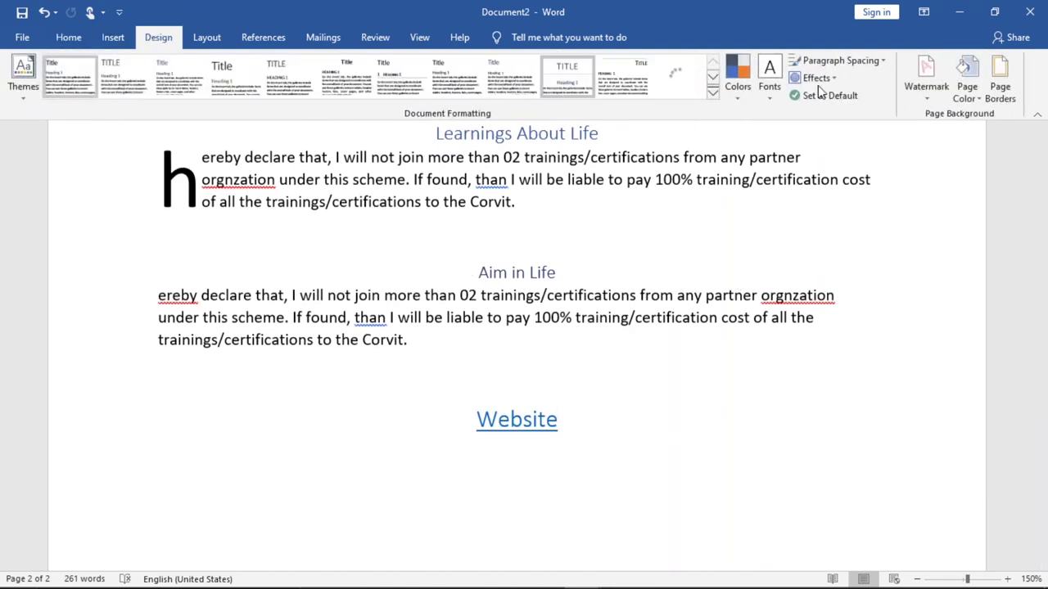
pyautogui.click(1015, 95)
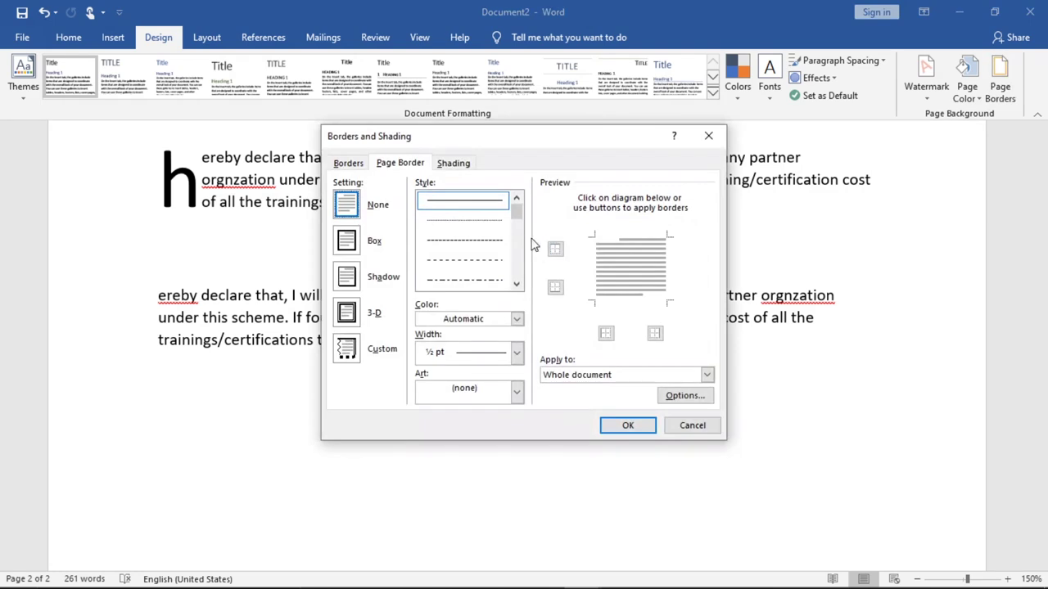
pyautogui.click(516, 285)
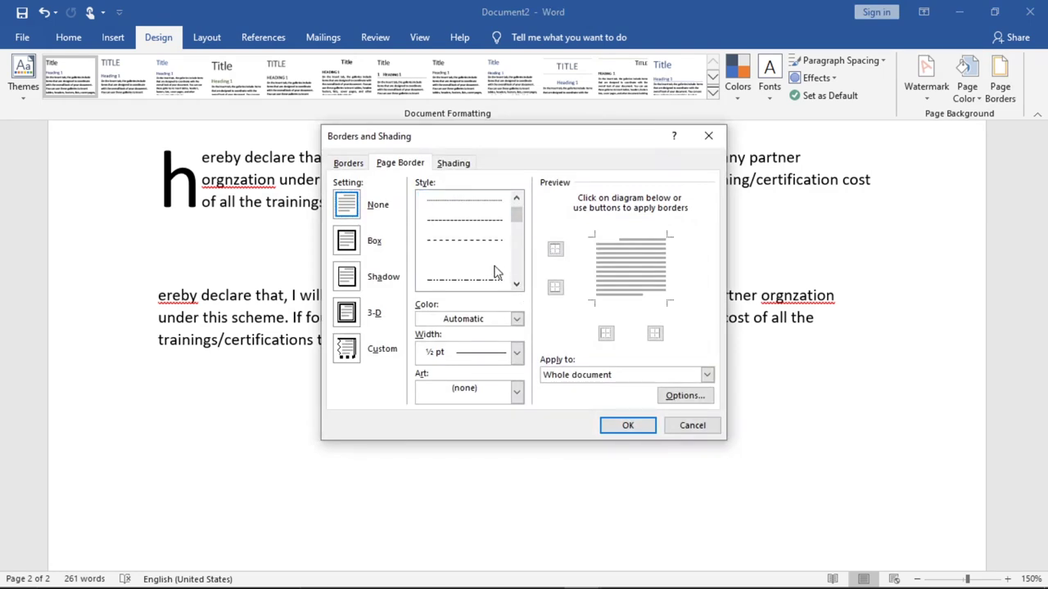
pyautogui.click(495, 273)
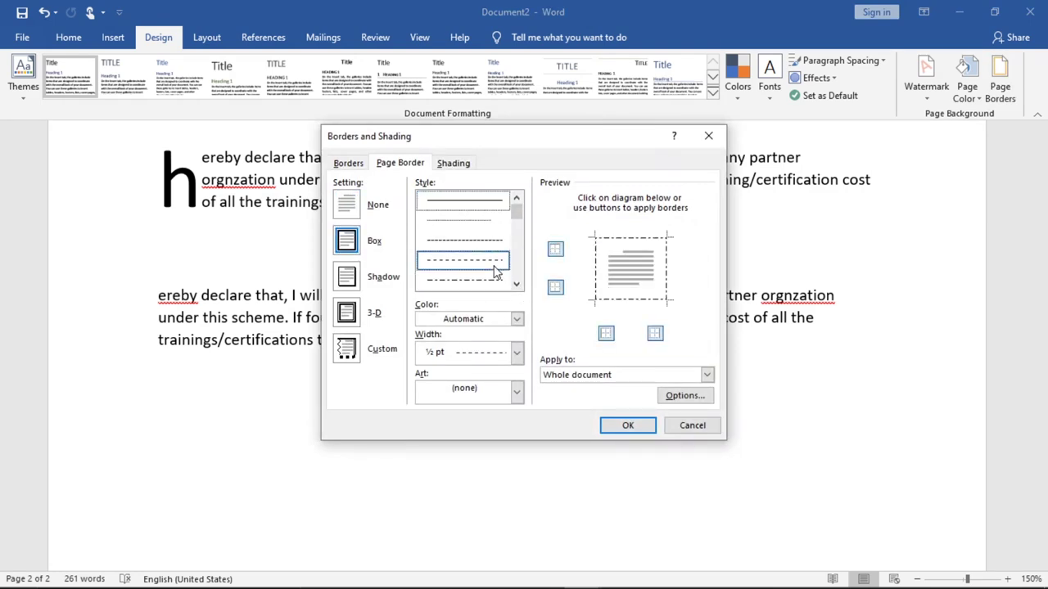
pyautogui.click(627, 424)
pyautogui.moveTo(1040, 459); pyautogui.dragTo(1041, 137)
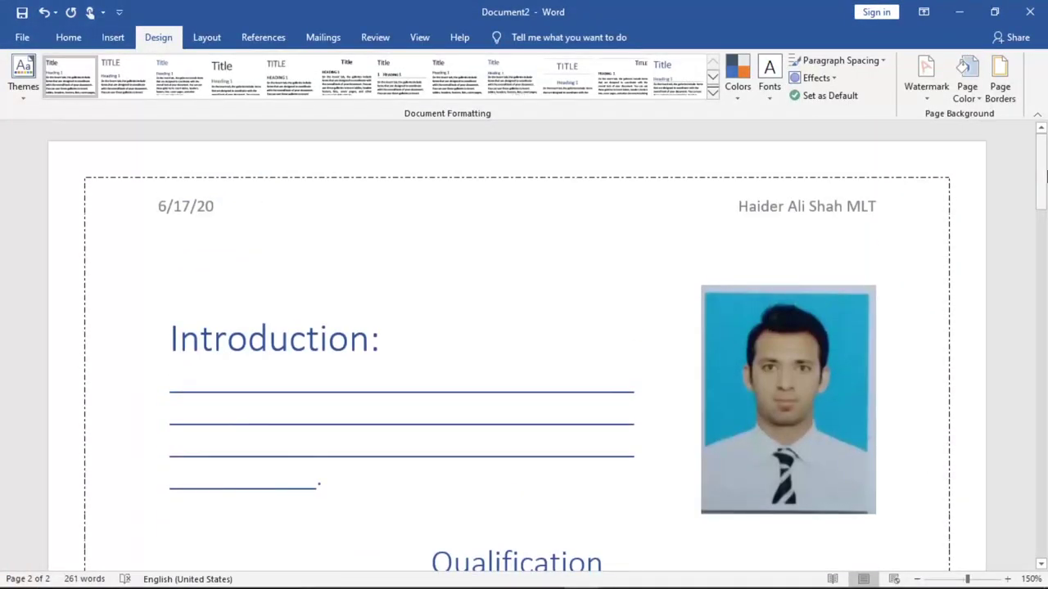
pyautogui.click(22, 36)
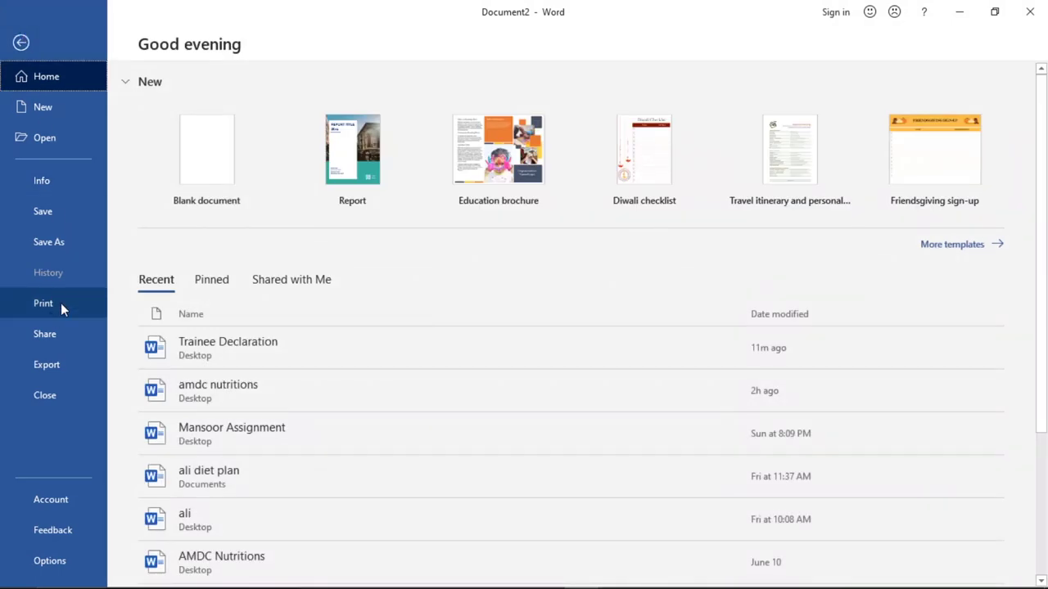
pyautogui.click(62, 305)
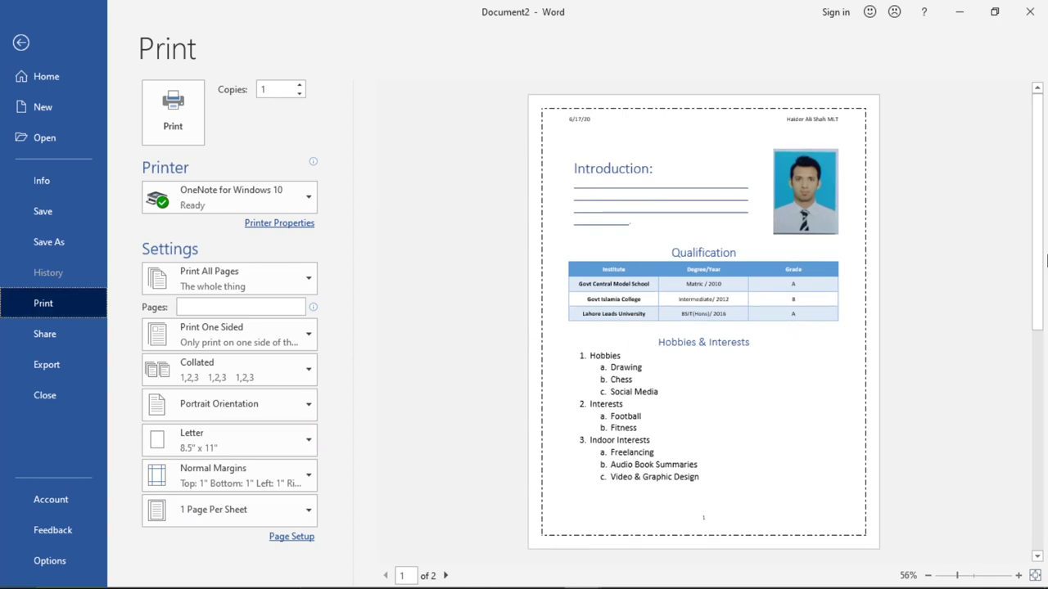
pyautogui.moveTo(1041, 246); pyautogui.dragTo(1040, 325)
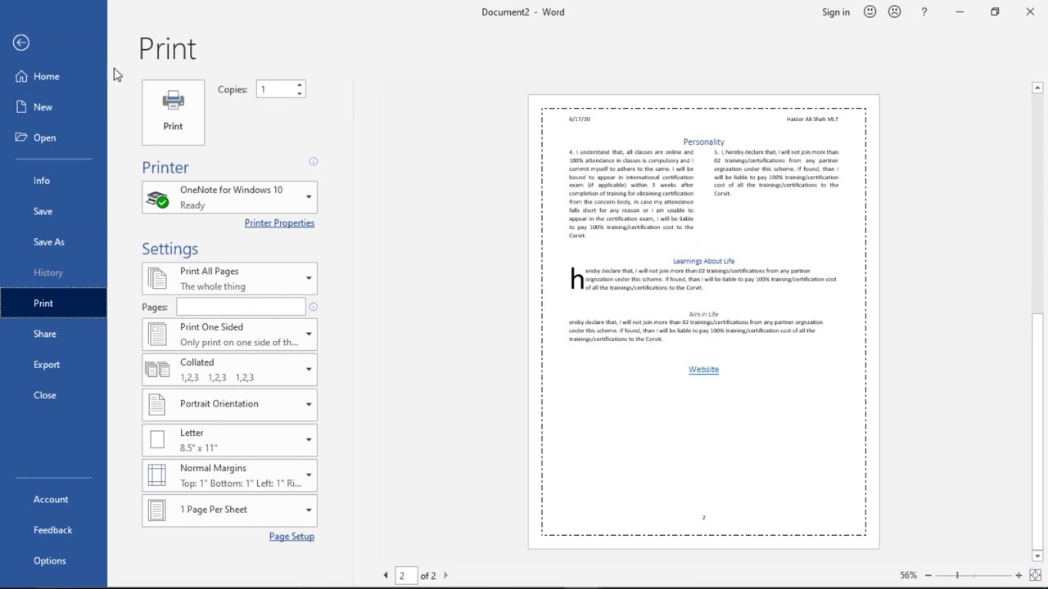
pyautogui.click(32, 43)
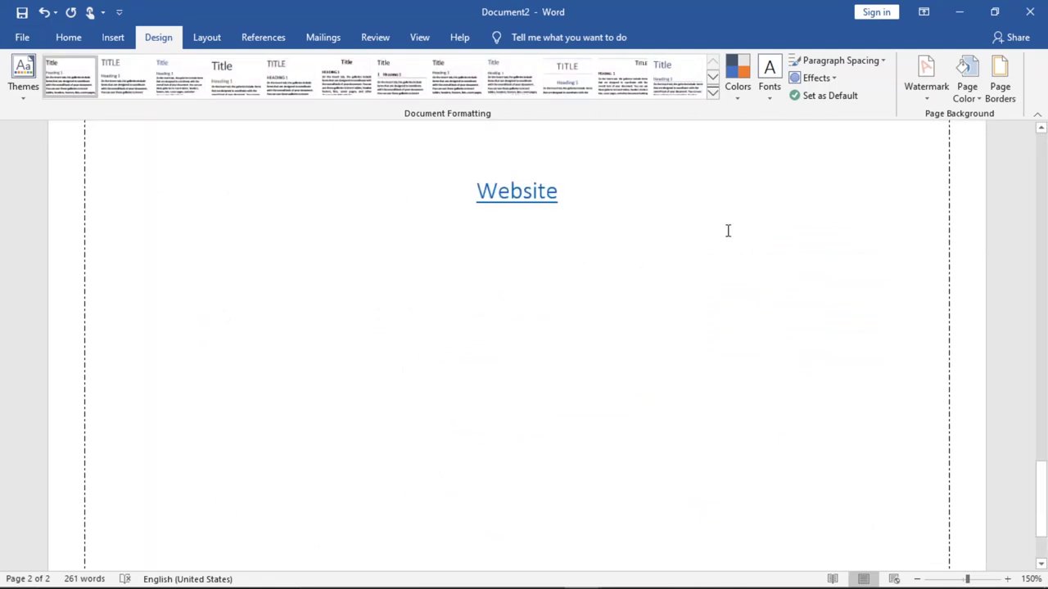
# Step: Add a diagonal custom text watermark of the author's name, replacing the default ASAP text
pyautogui.moveTo(1041, 491); pyautogui.dragTo(1041, 164)
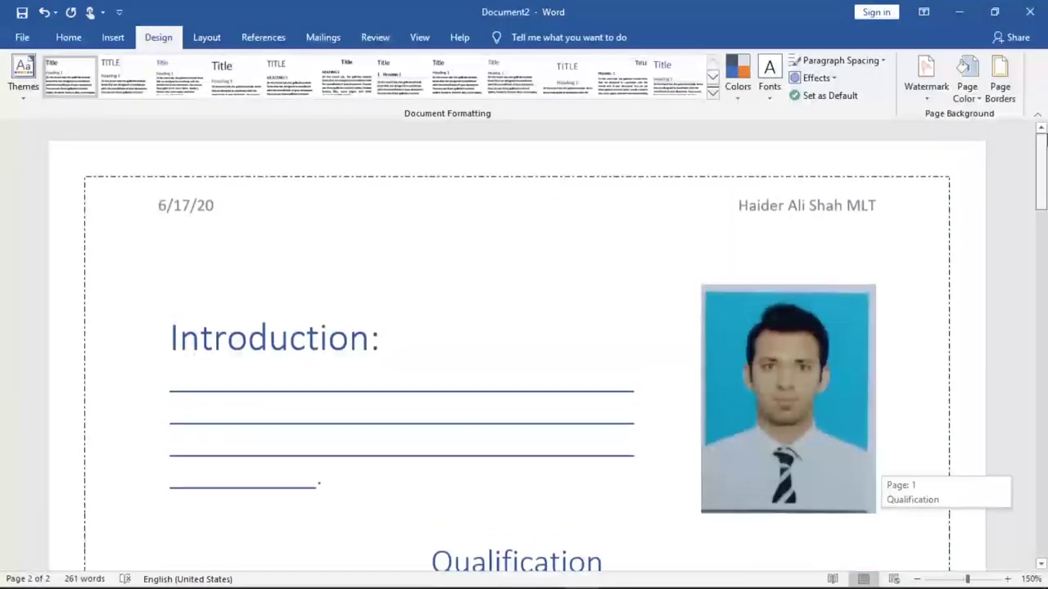
pyautogui.click(923, 96)
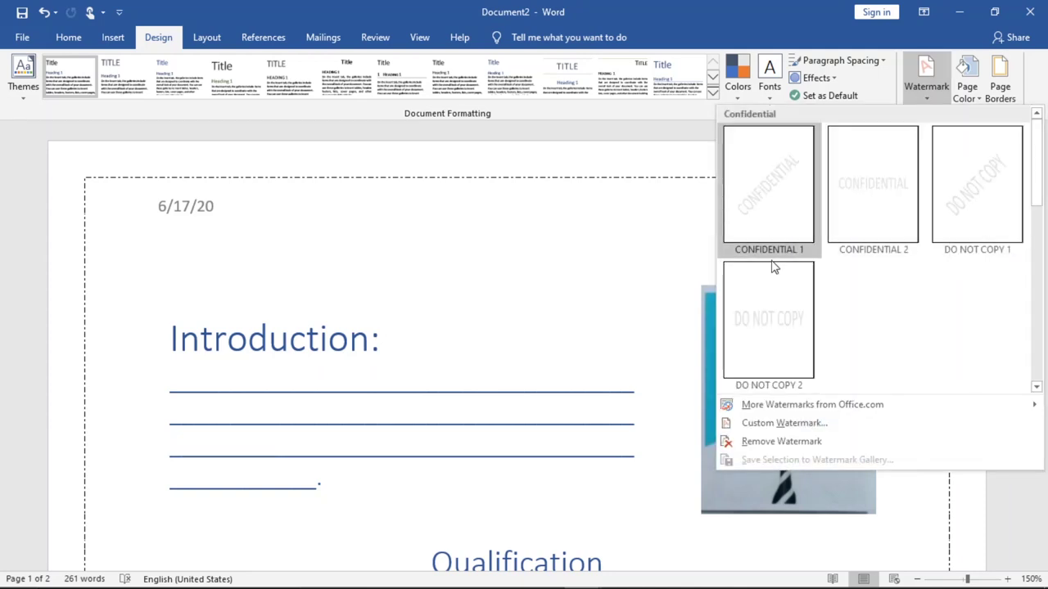
pyautogui.click(791, 424)
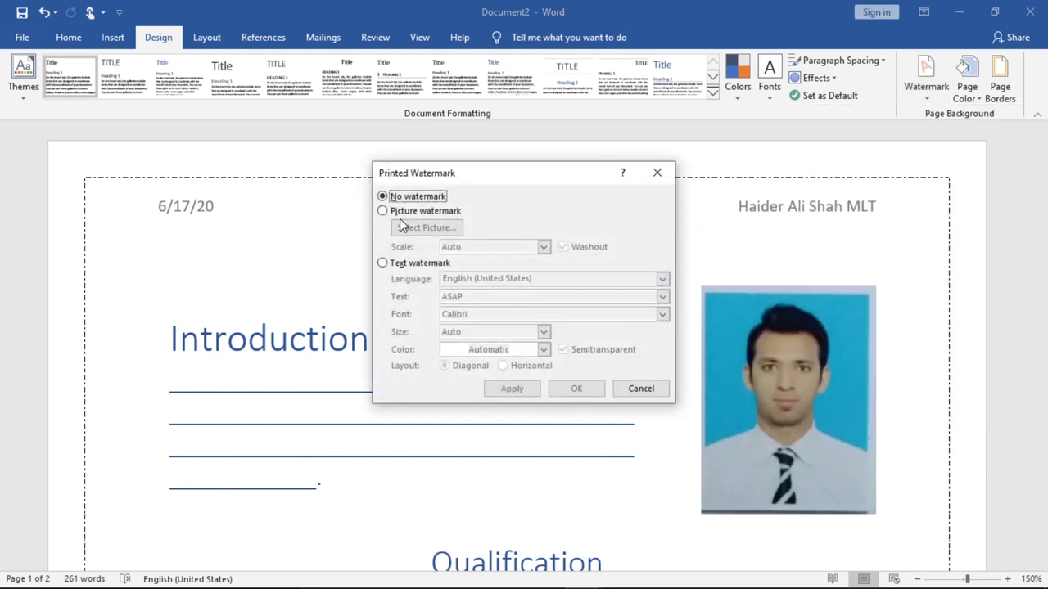
pyautogui.click(383, 266)
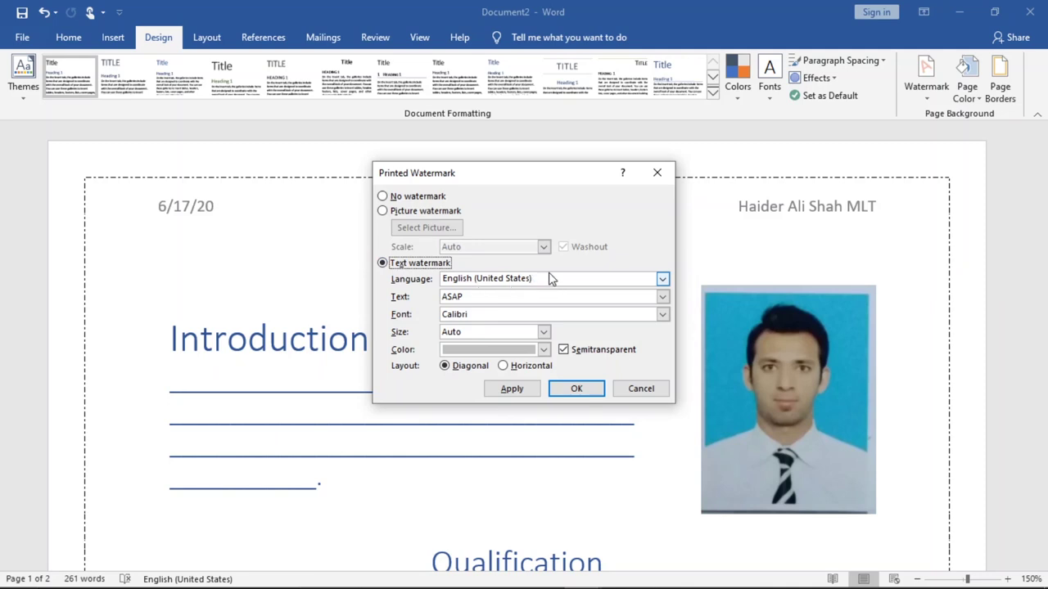
pyautogui.click(533, 302)
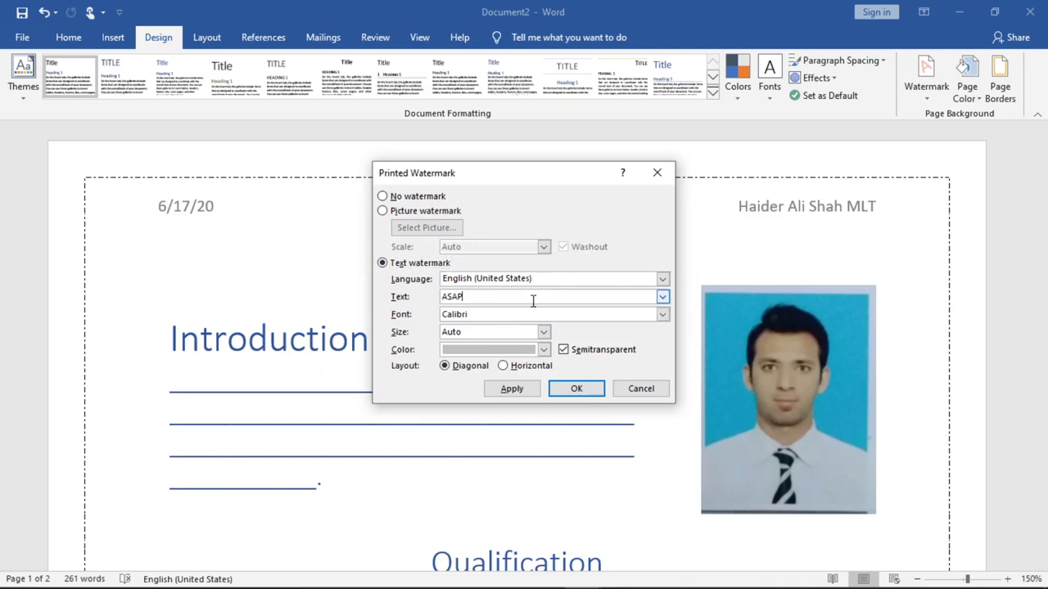
pyautogui.press('BackSpace')
pyautogui.press('BackSpace')
pyautogui.write('Haider Ali Shah')
pyautogui.click(502, 366)
pyautogui.click(444, 367)
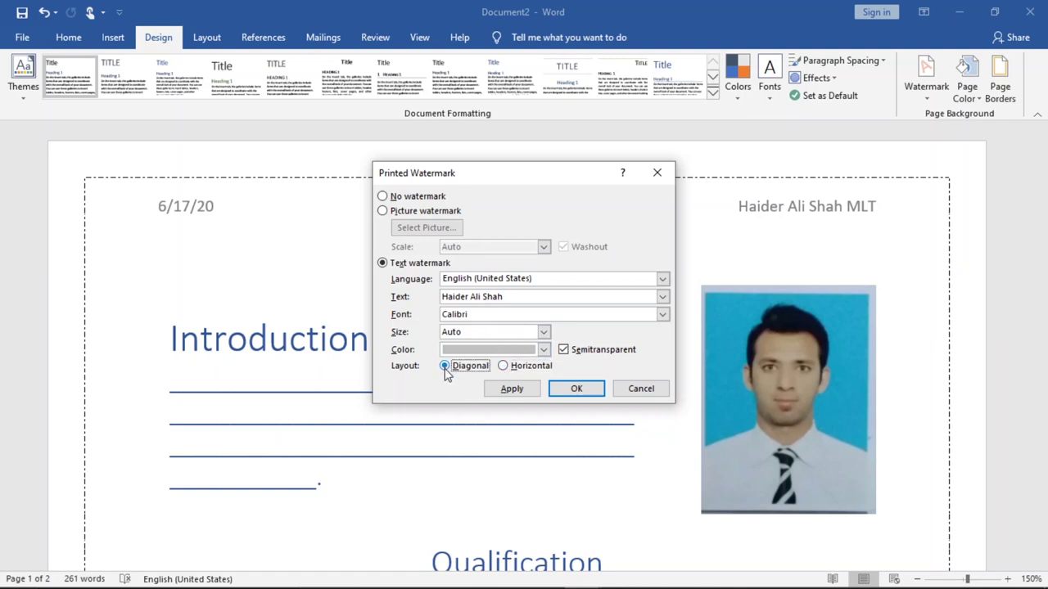
pyautogui.click(511, 389)
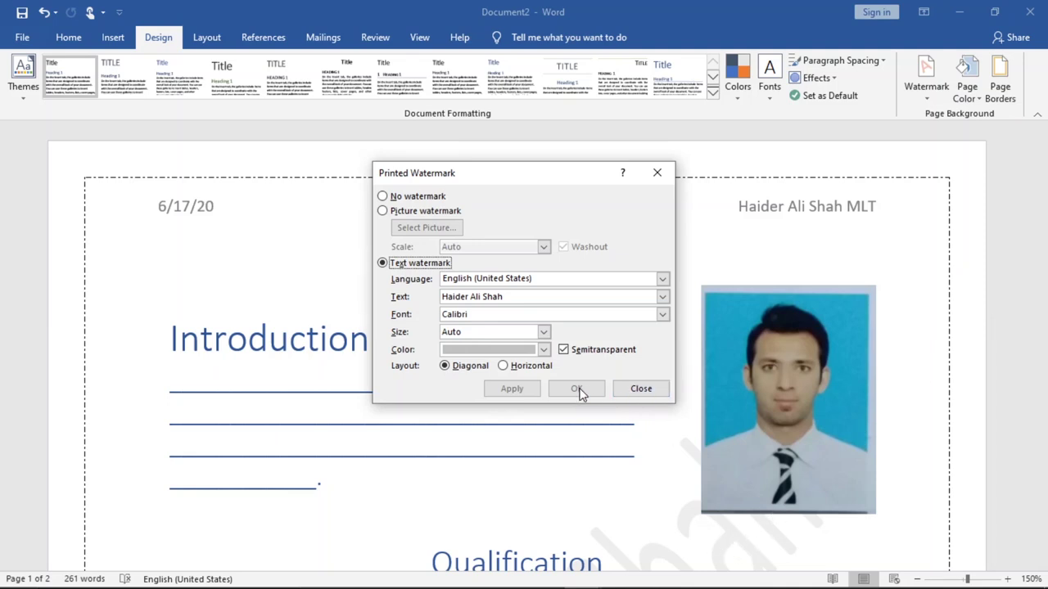
pyautogui.click(641, 388)
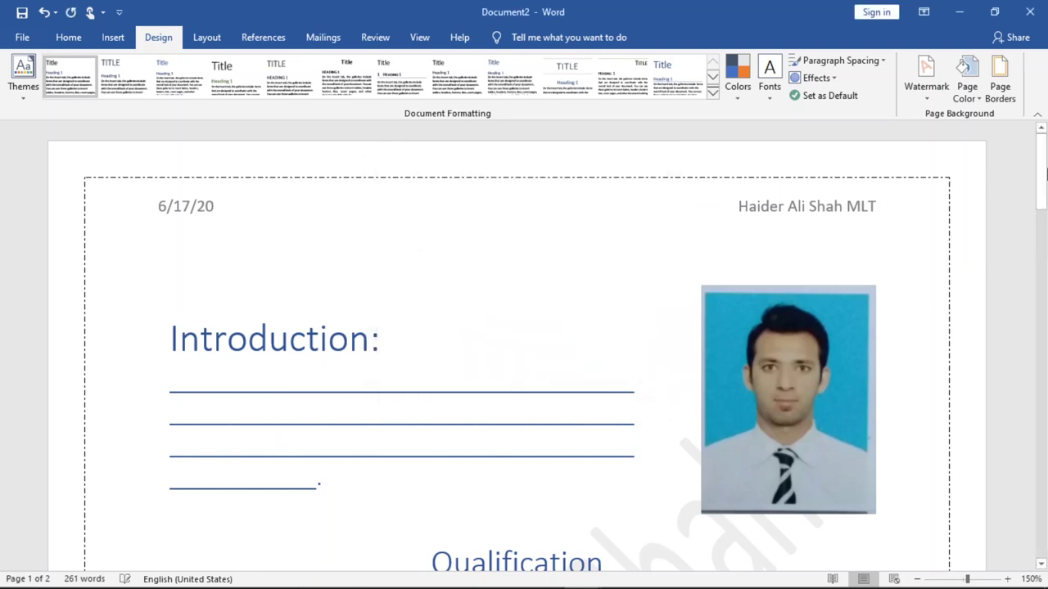
# Step: Scroll to check the watermark on page 2, then bring Camera to the front
pyautogui.moveTo(1045, 172); pyautogui.dragTo(1045, 438)
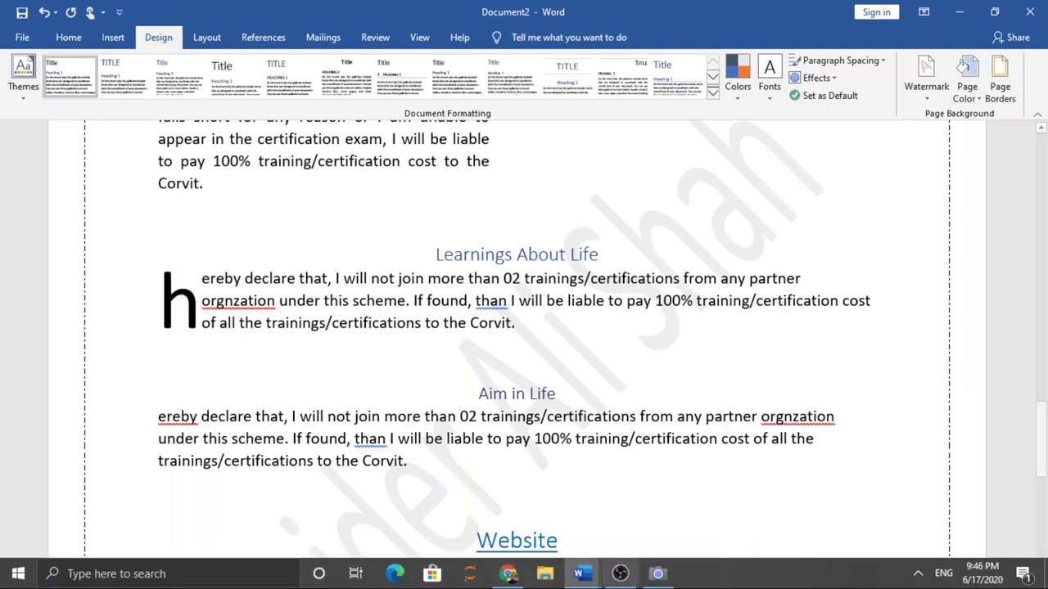
pyautogui.click(659, 573)
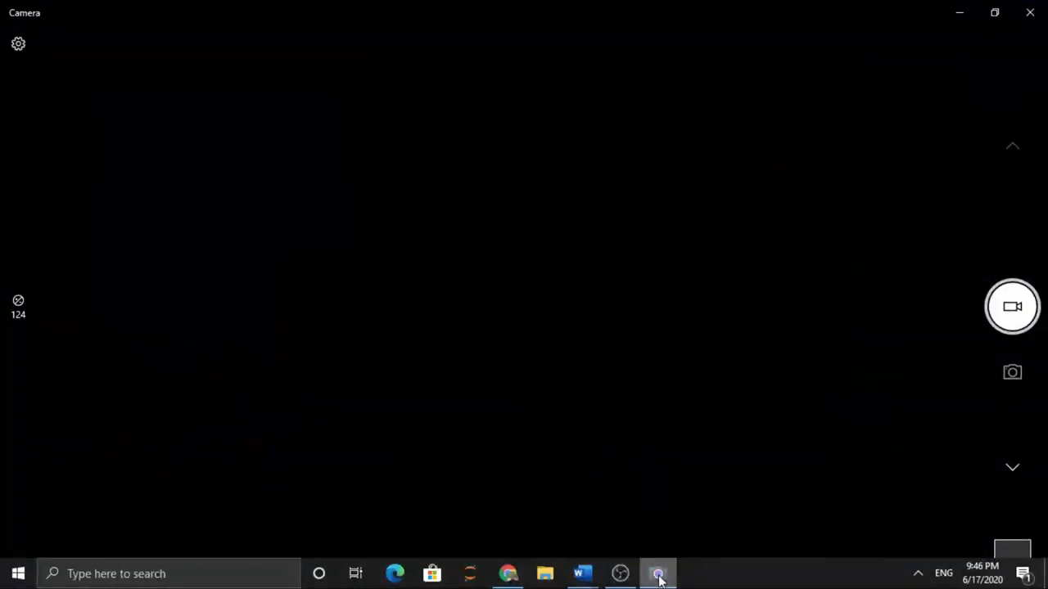
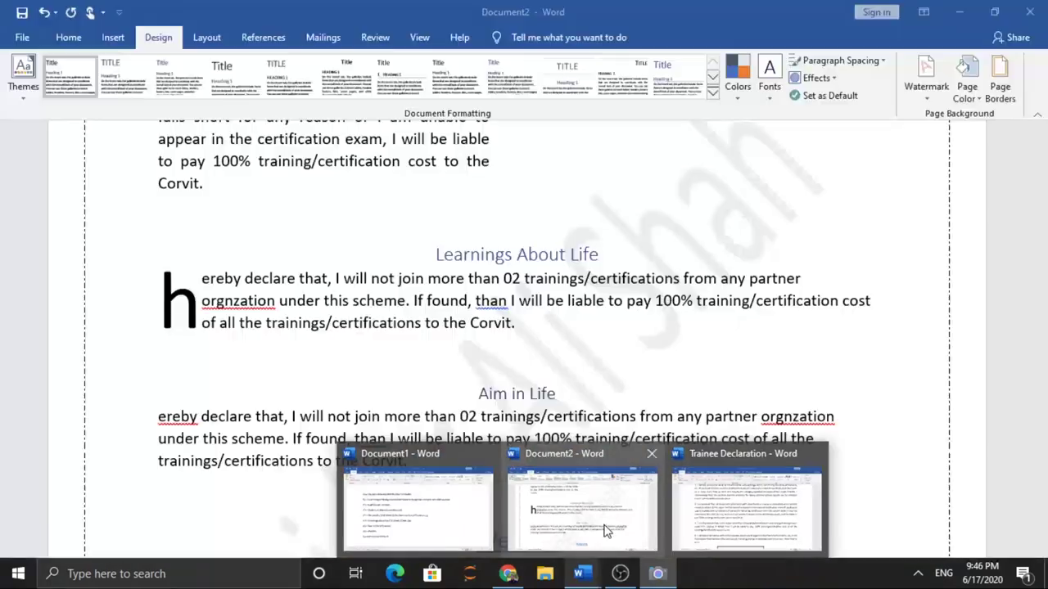
# Step: Try setting a picture watermark on the CV, then cancel because no logo file is available
pyautogui.click(604, 525)
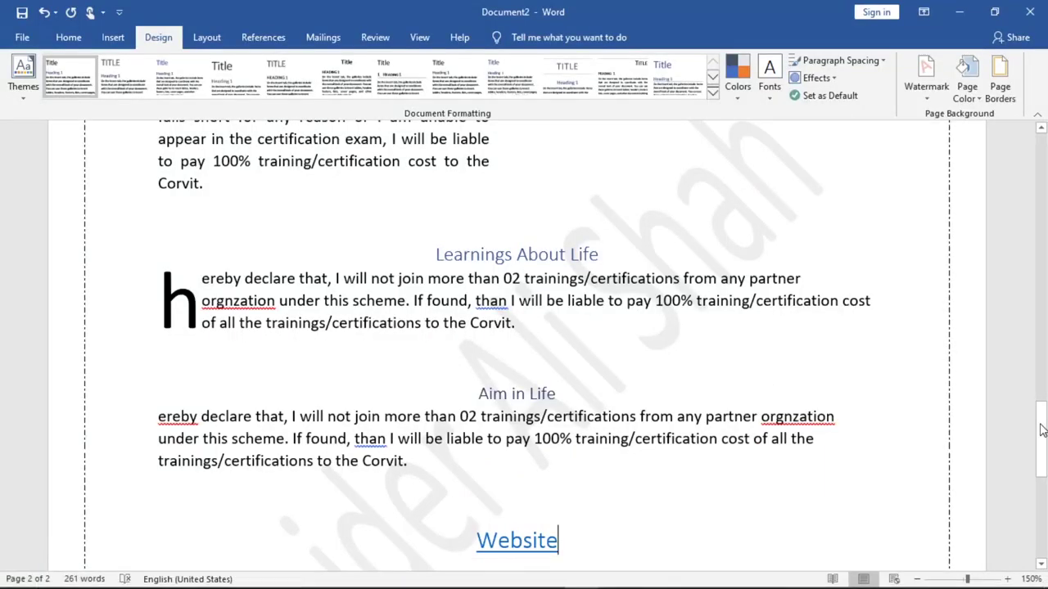
pyautogui.moveTo(1043, 427); pyautogui.dragTo(955, 127)
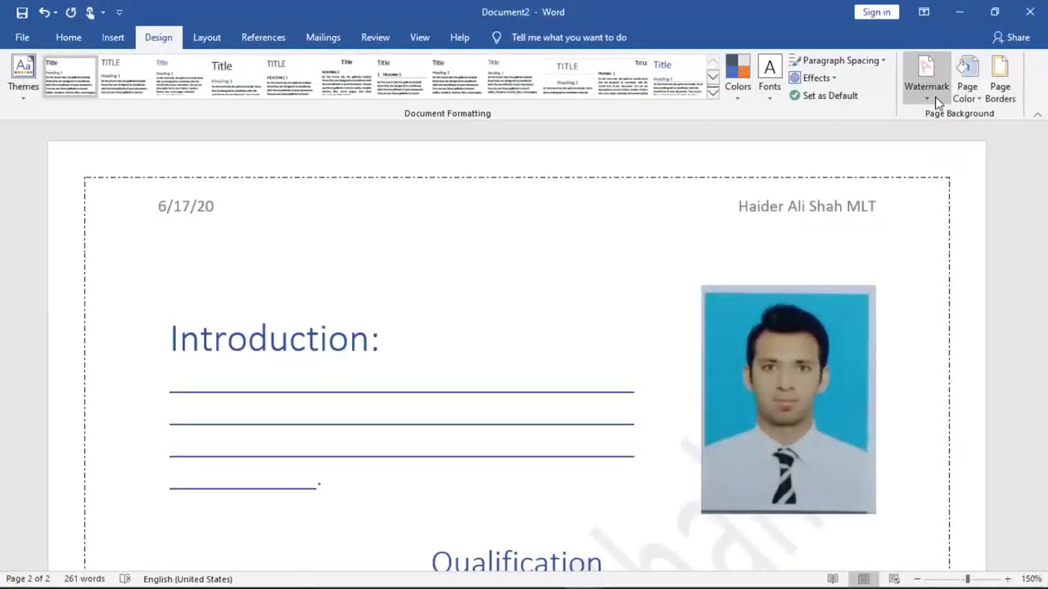
pyautogui.click(934, 96)
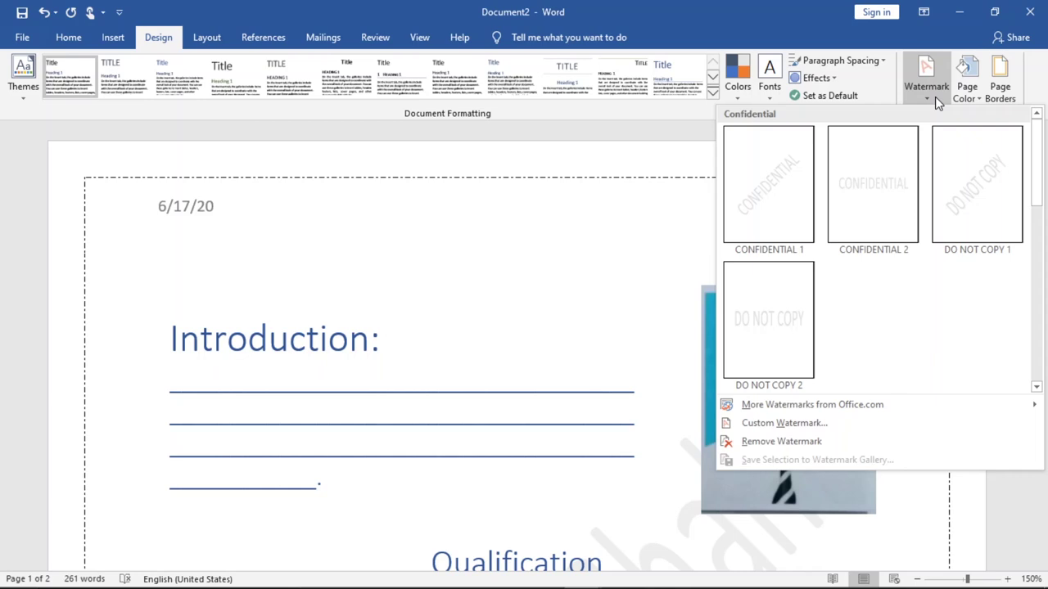
pyautogui.click(774, 423)
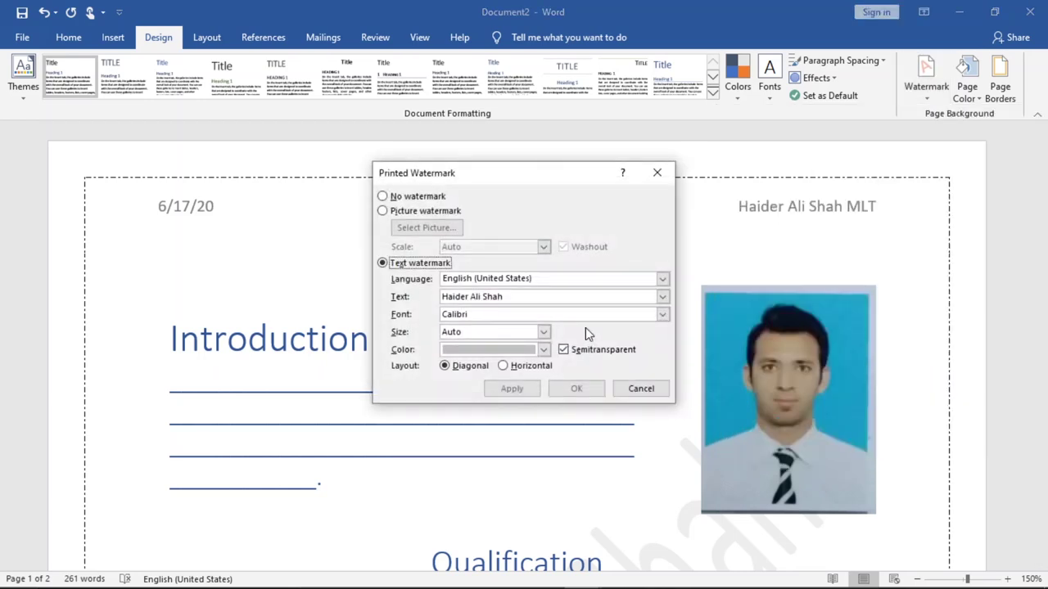
pyautogui.click(395, 210)
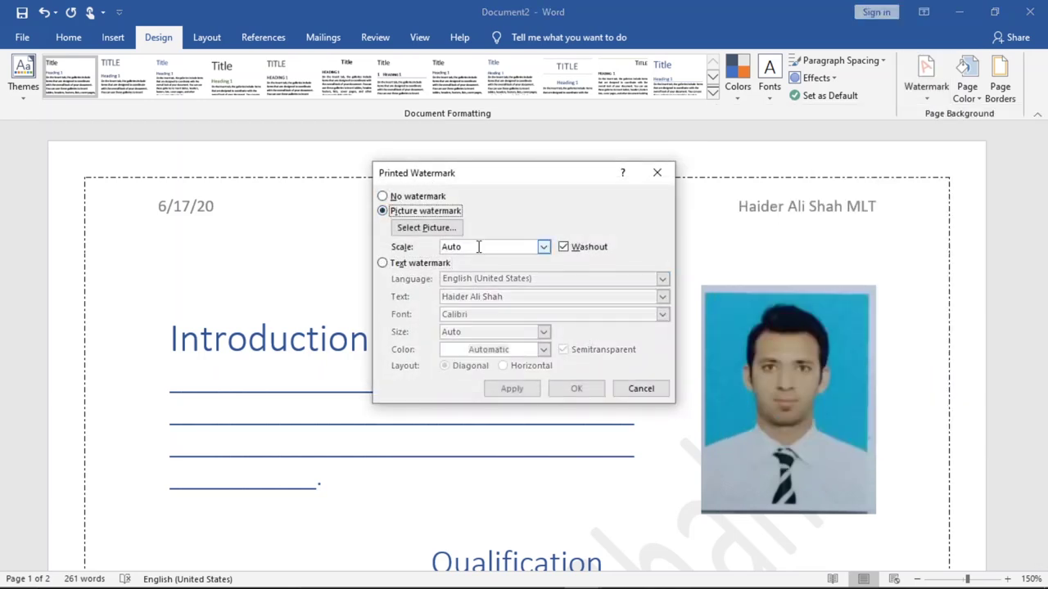
pyautogui.click(440, 230)
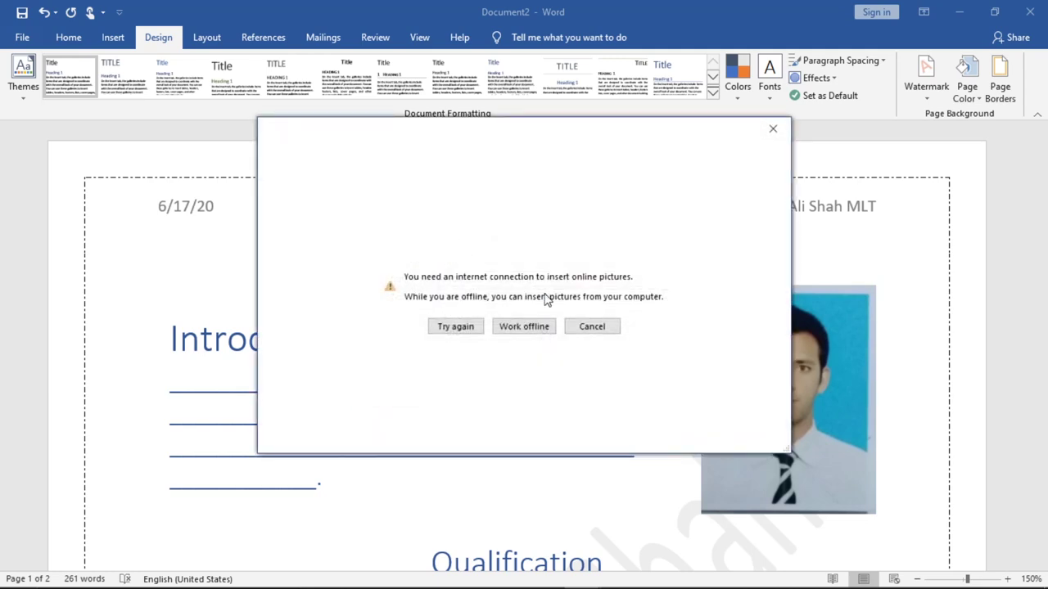
pyautogui.click(524, 326)
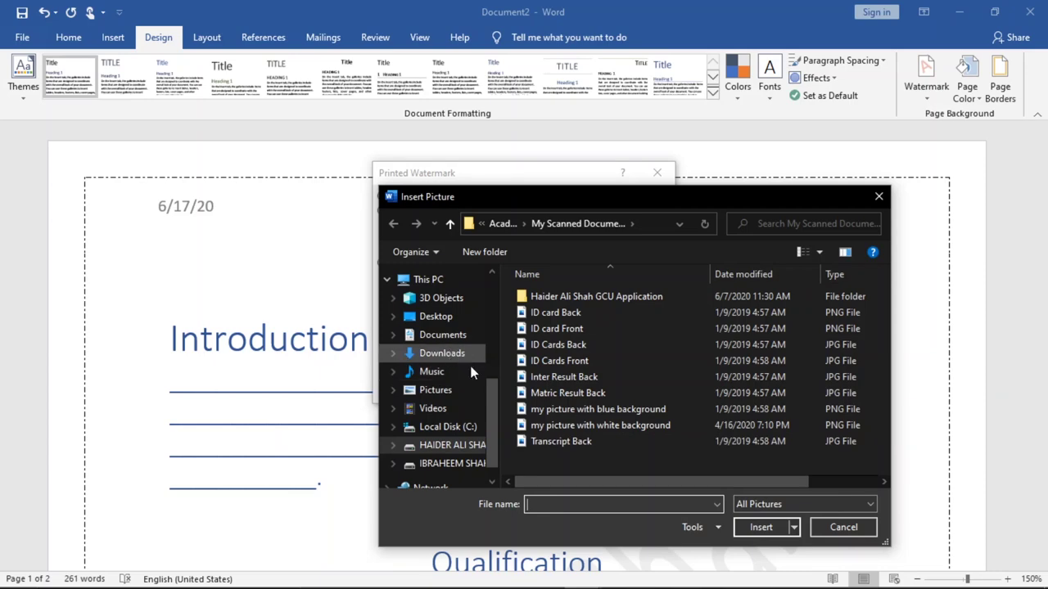
pyautogui.click(878, 197)
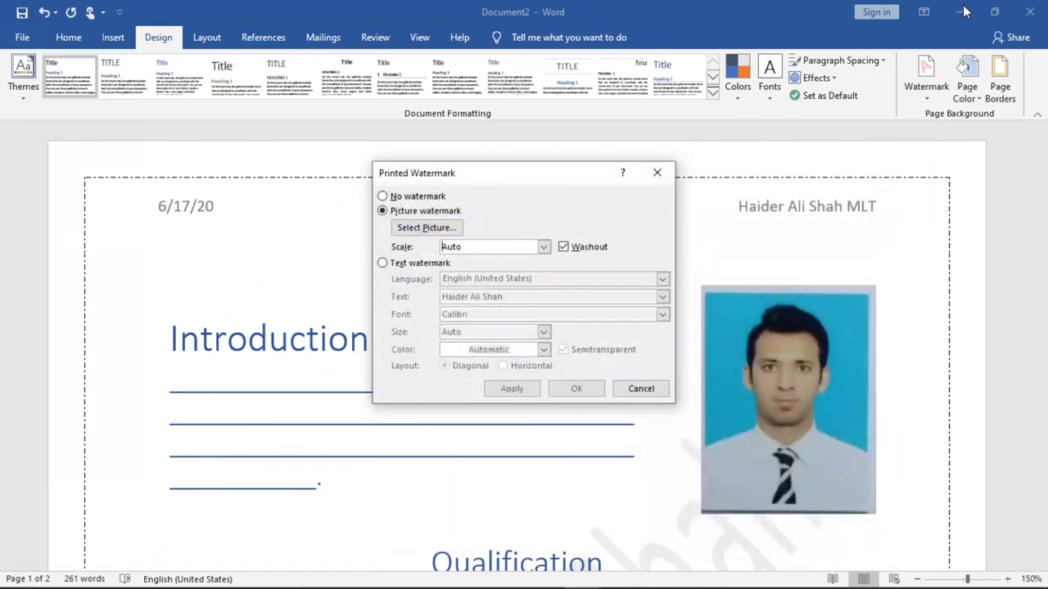
pyautogui.click(640, 389)
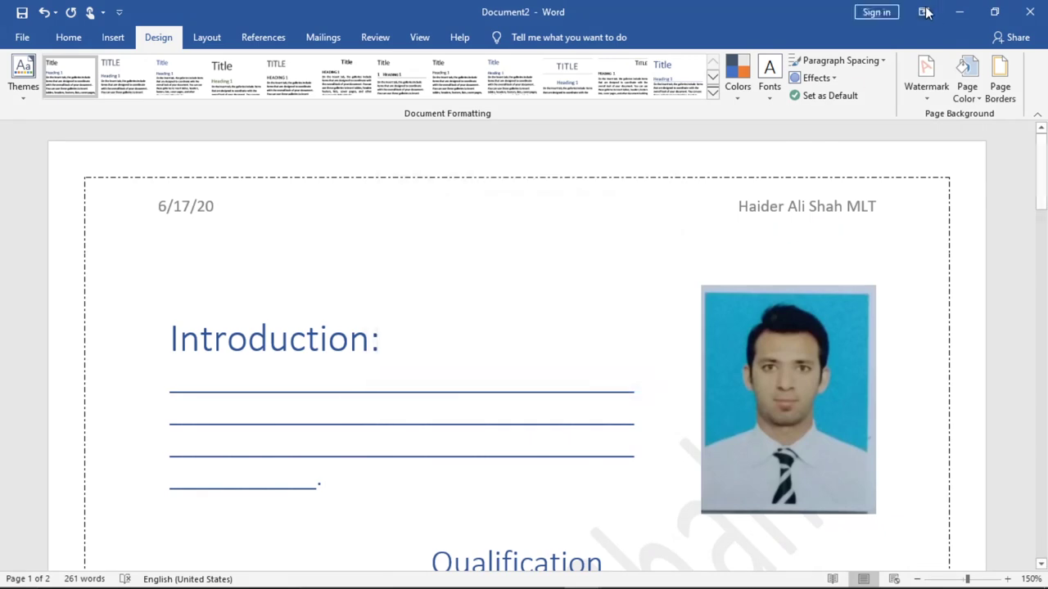
# Step: Minimize Word and all other open windows to reveal the desktop
pyautogui.click(961, 13)
pyautogui.click(974, 12)
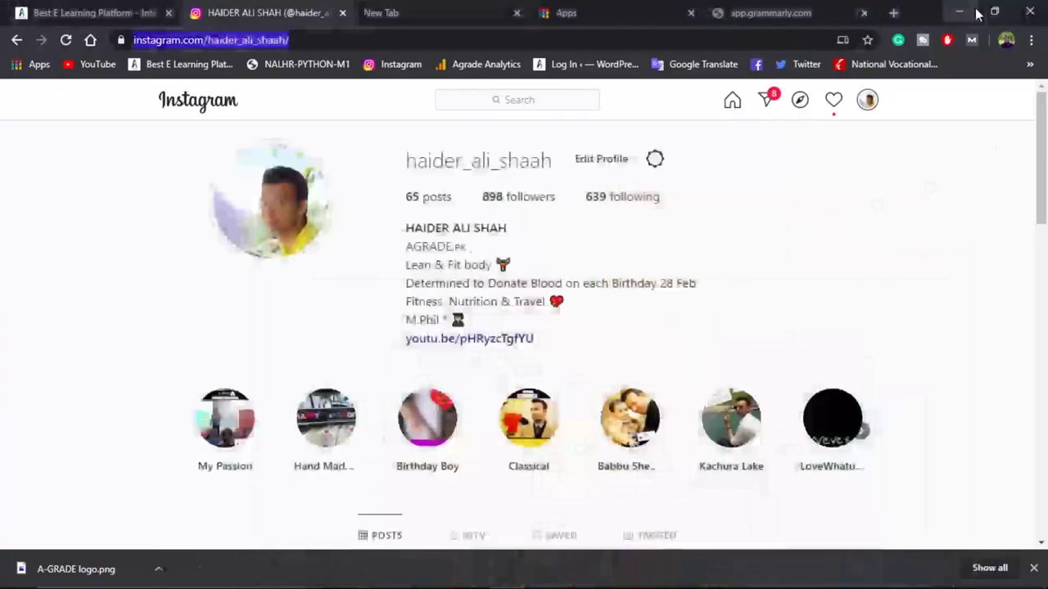
pyautogui.click(958, 12)
pyautogui.click(957, 12)
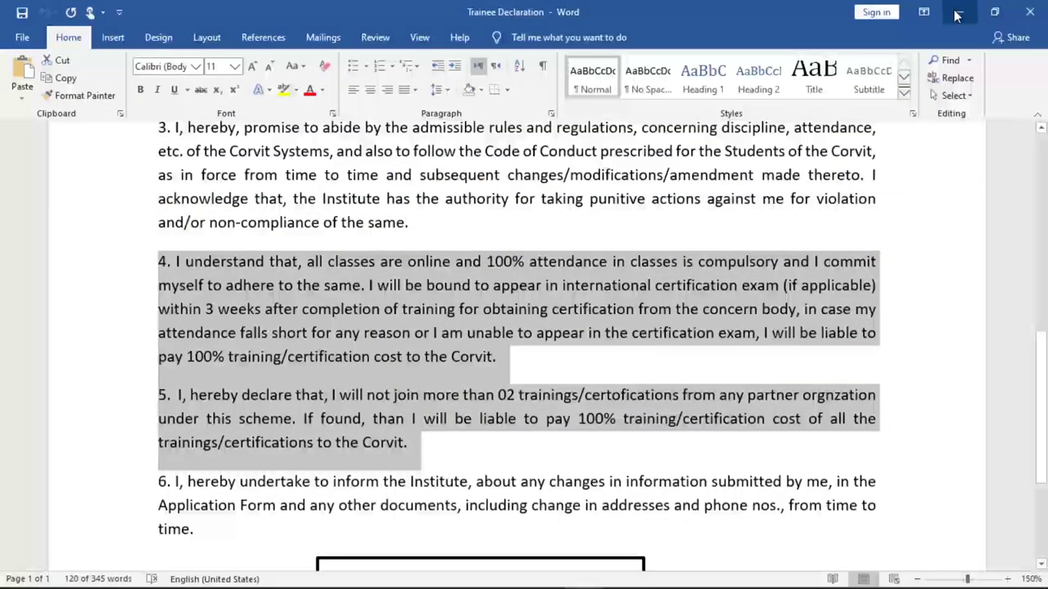
pyautogui.click(958, 12)
pyautogui.click(956, 14)
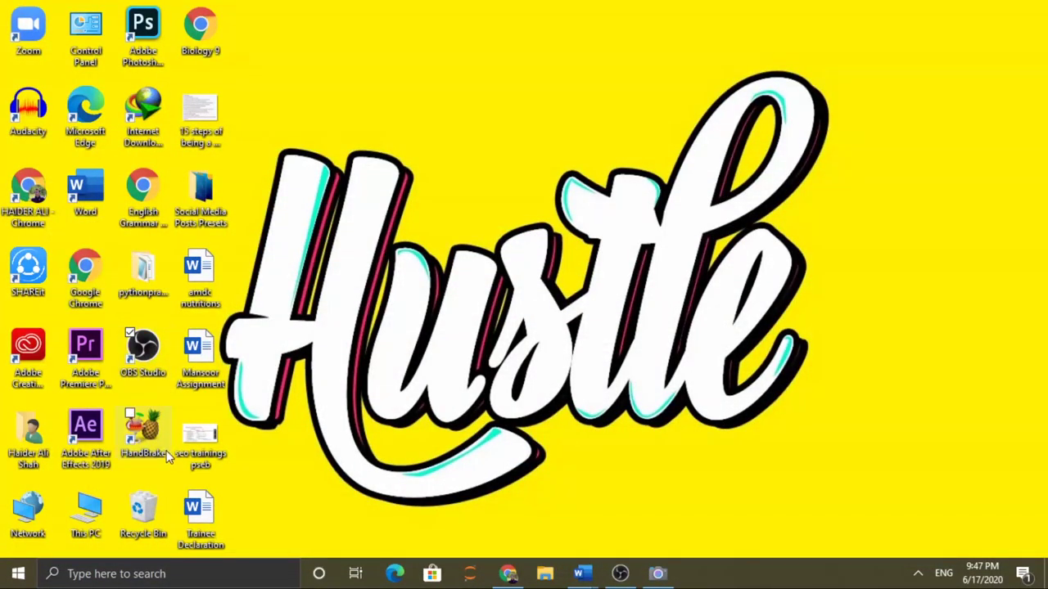
# Step: Restore the A-GRADE logo from the Recycle Bin, then close the Recycle Bin
pyautogui.doubleClick(147, 505)
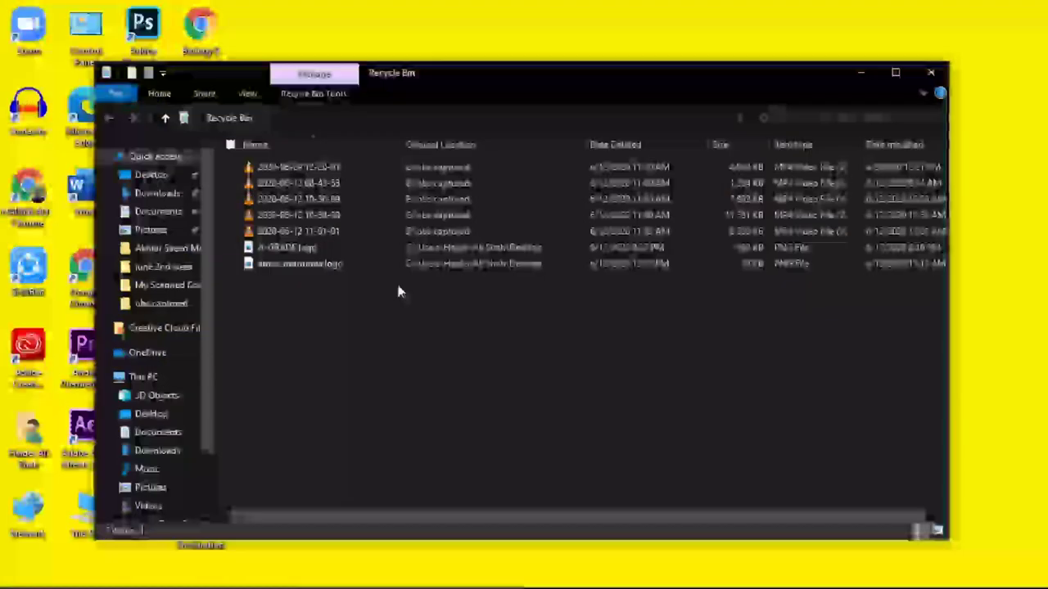
pyautogui.rightClick(301, 247)
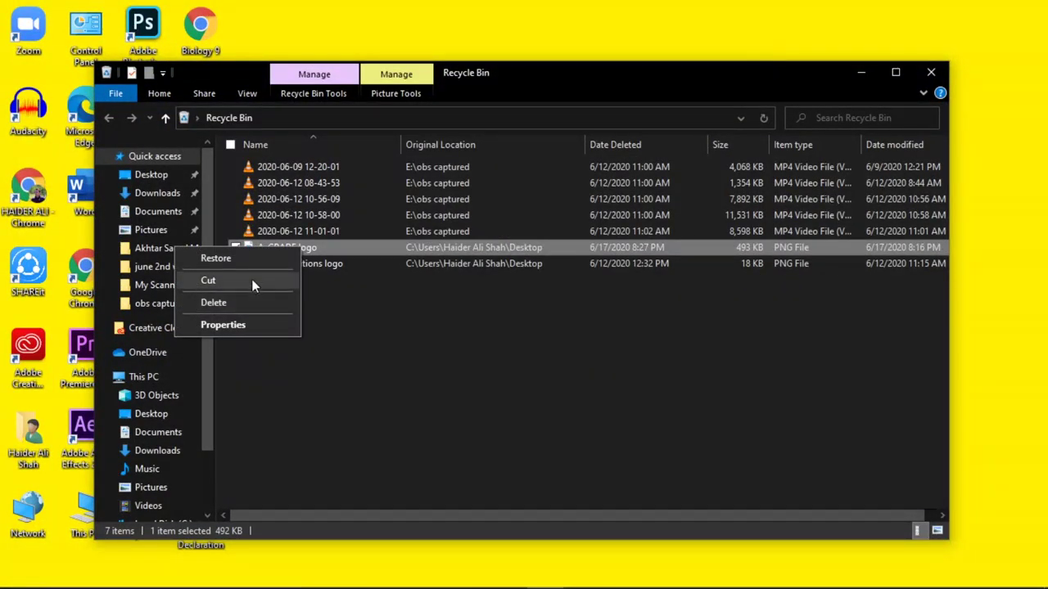
pyautogui.click(253, 260)
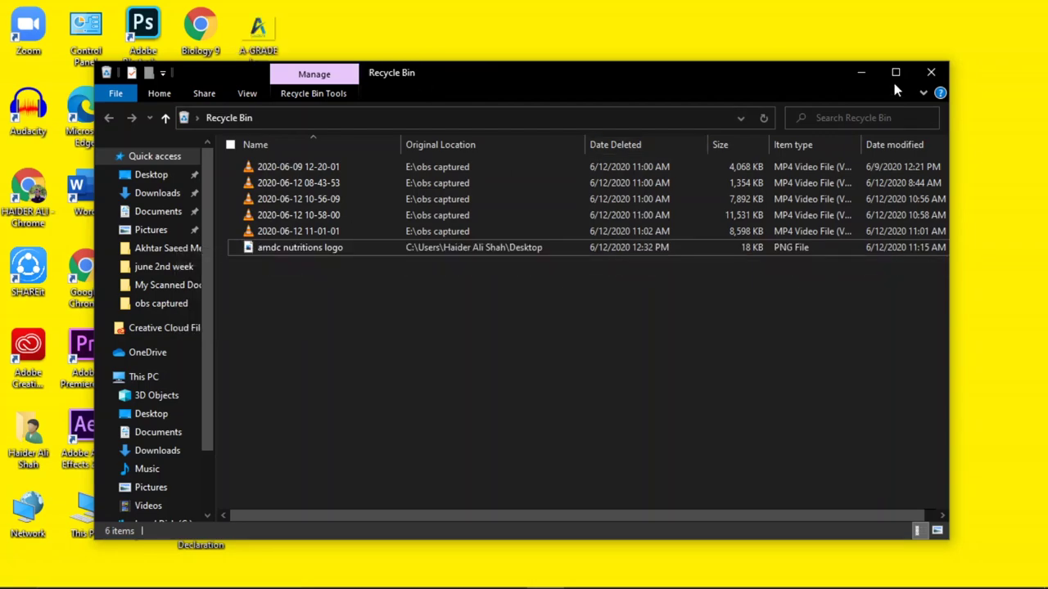
pyautogui.click(929, 72)
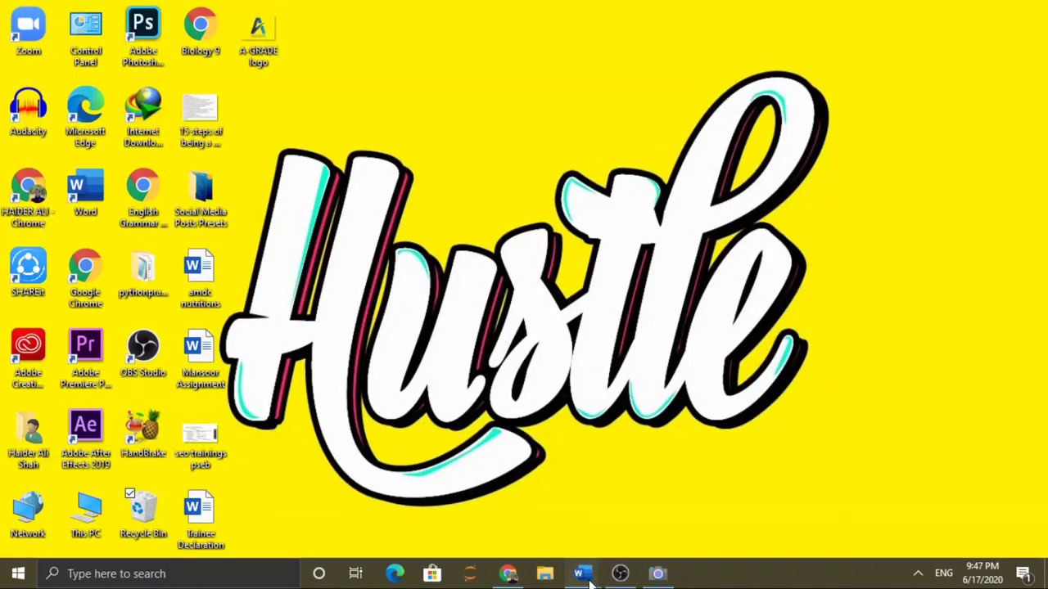
# Step: Set the desktop A-GRADE logo as the CV's washed-out picture watermark via Custom Watermark
pyautogui.moveTo(581, 574)
pyautogui.click(610, 528)
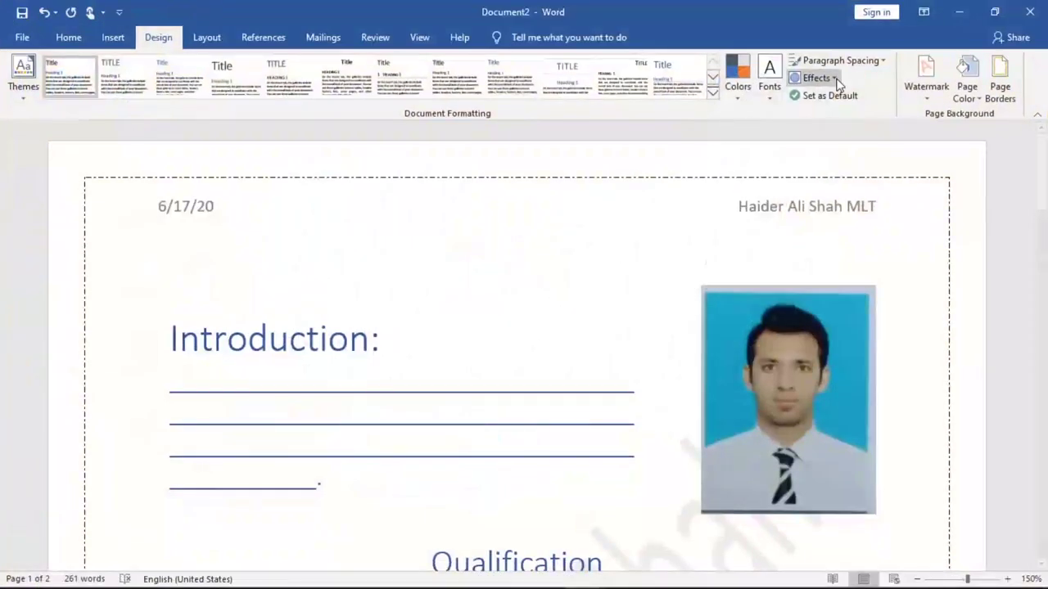
pyautogui.click(926, 90)
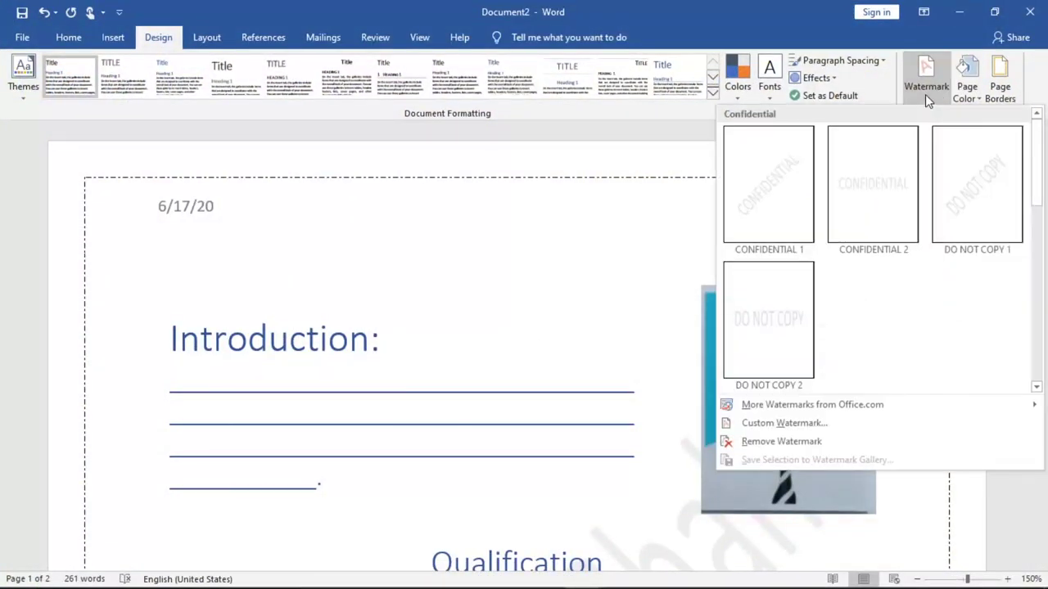
pyautogui.click(781, 423)
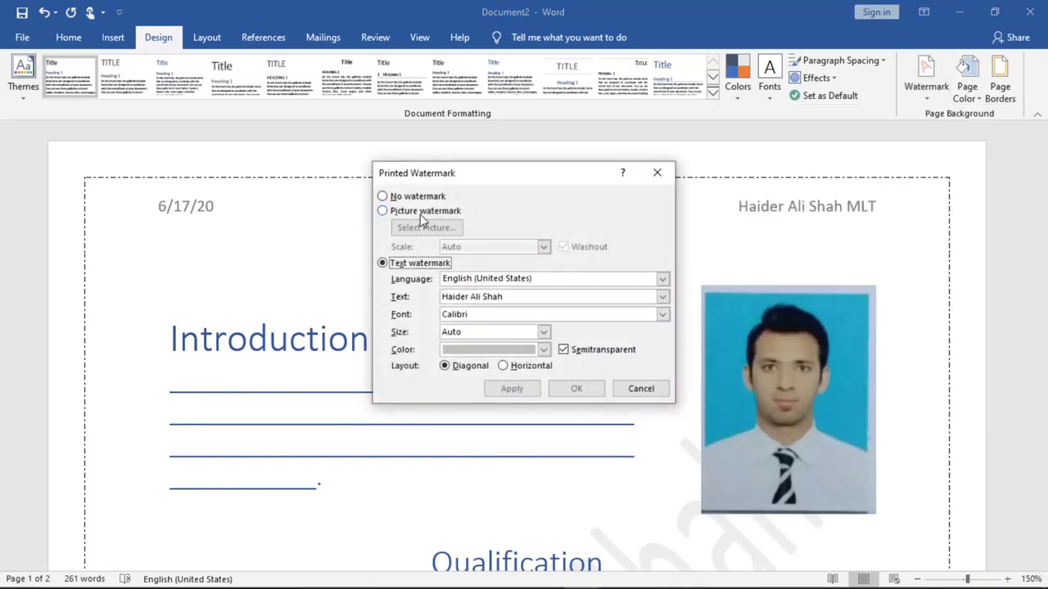
pyautogui.click(422, 213)
pyautogui.click(424, 227)
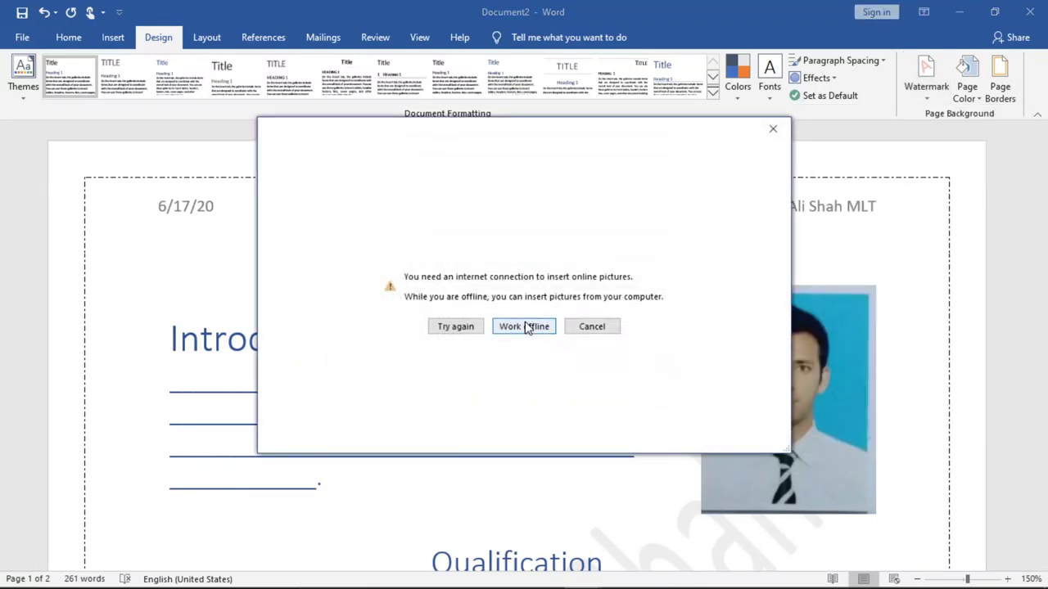
pyautogui.click(526, 327)
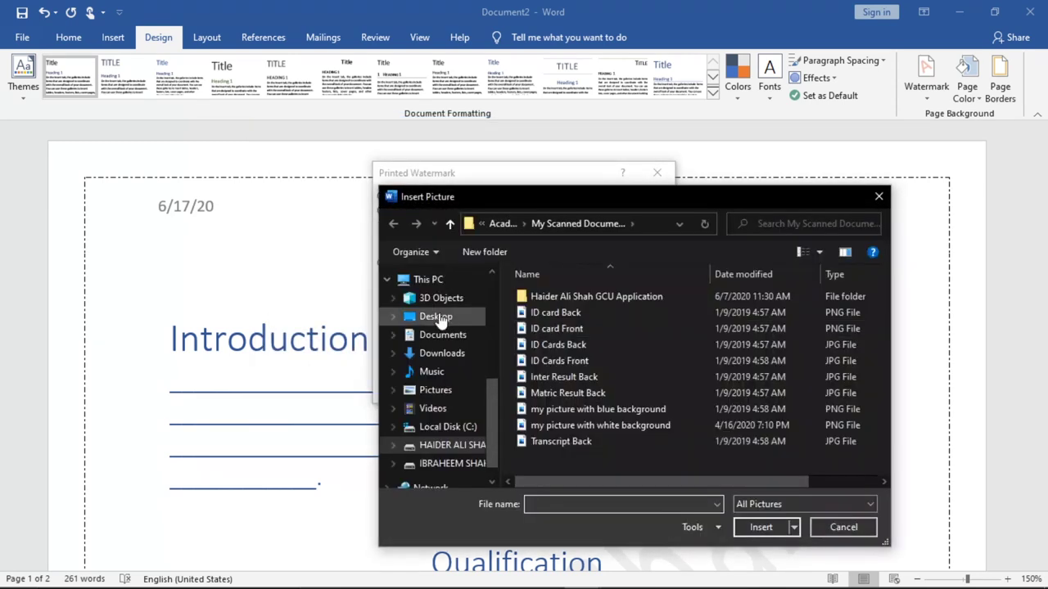
pyautogui.click(437, 317)
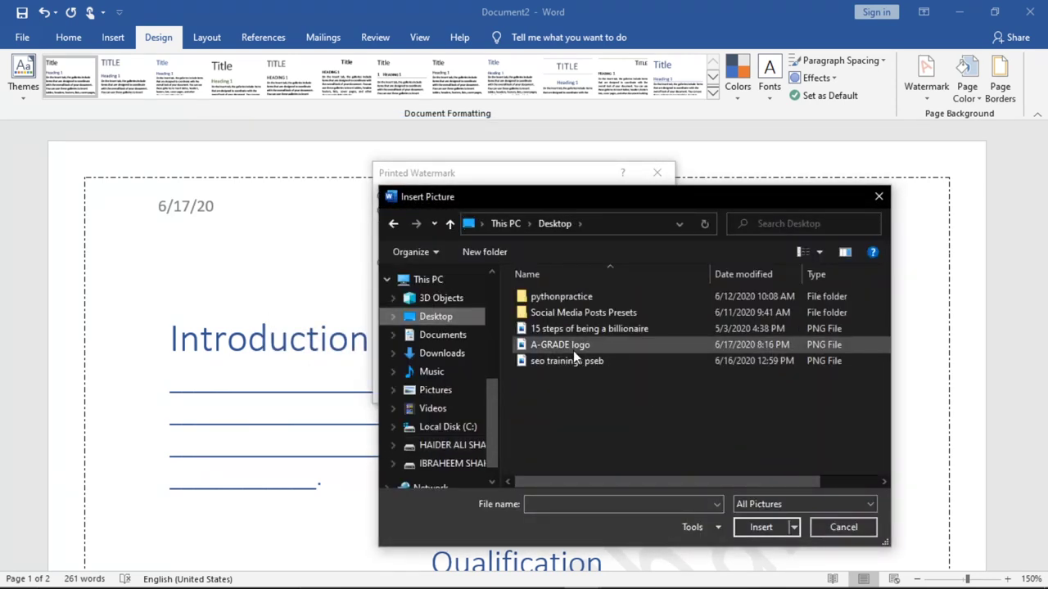
pyautogui.click(573, 351)
pyautogui.click(761, 528)
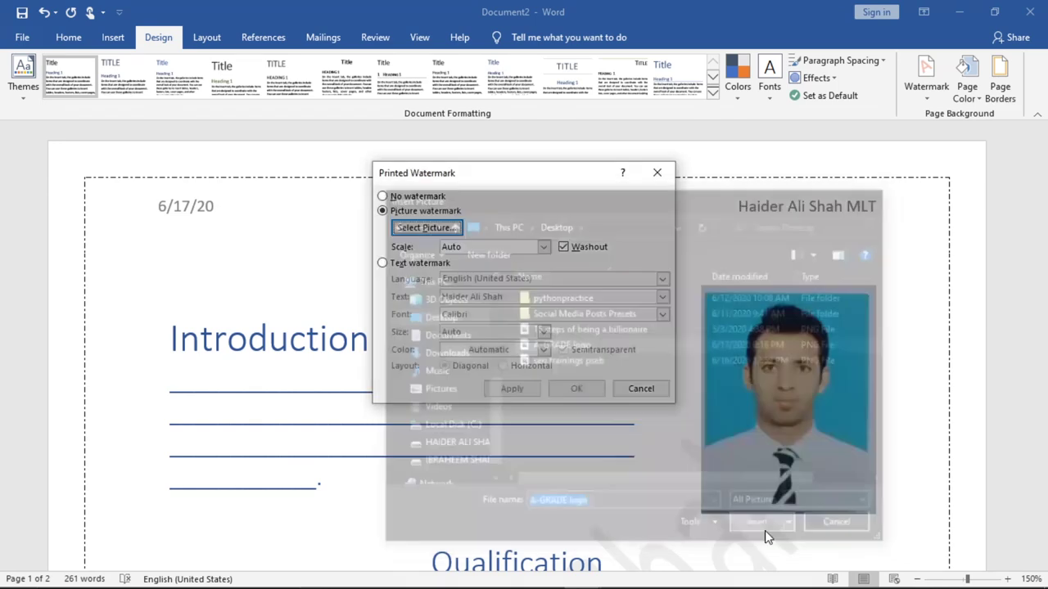
pyautogui.click(562, 393)
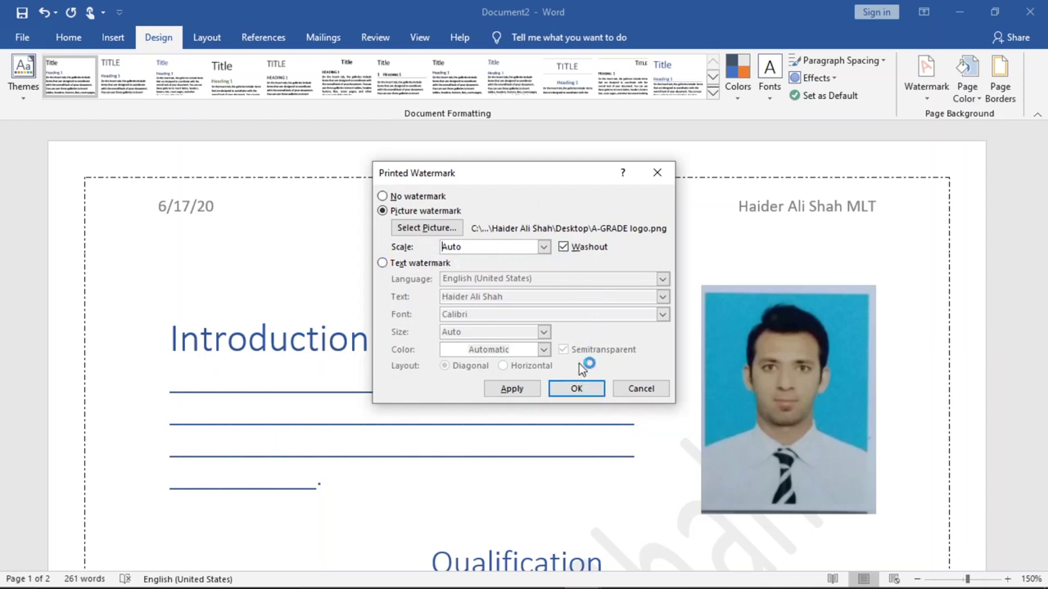
pyautogui.click(574, 391)
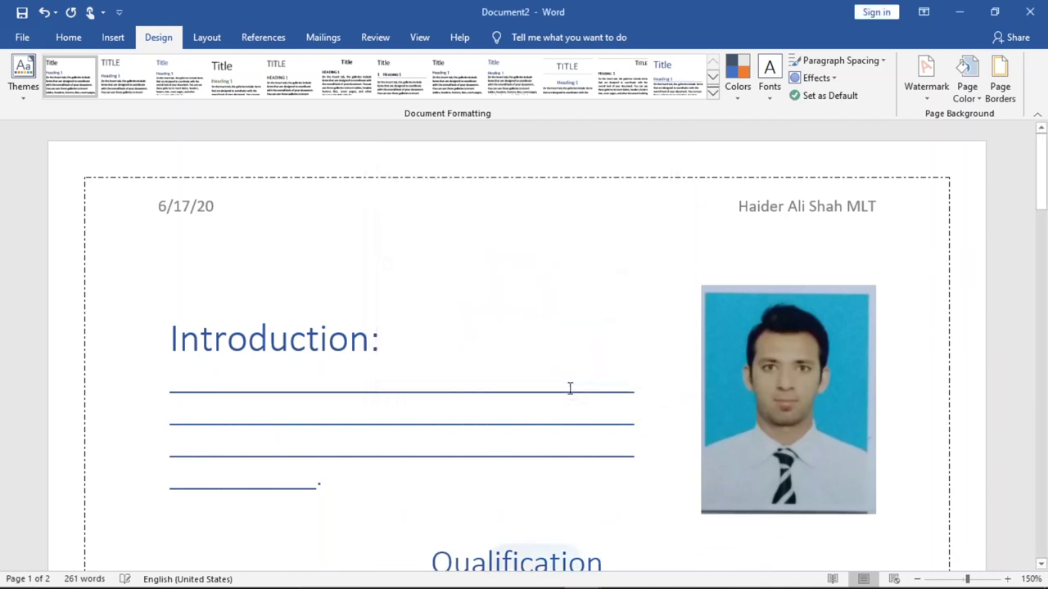
pyautogui.moveTo(1040, 180); pyautogui.dragTo(1042, 483)
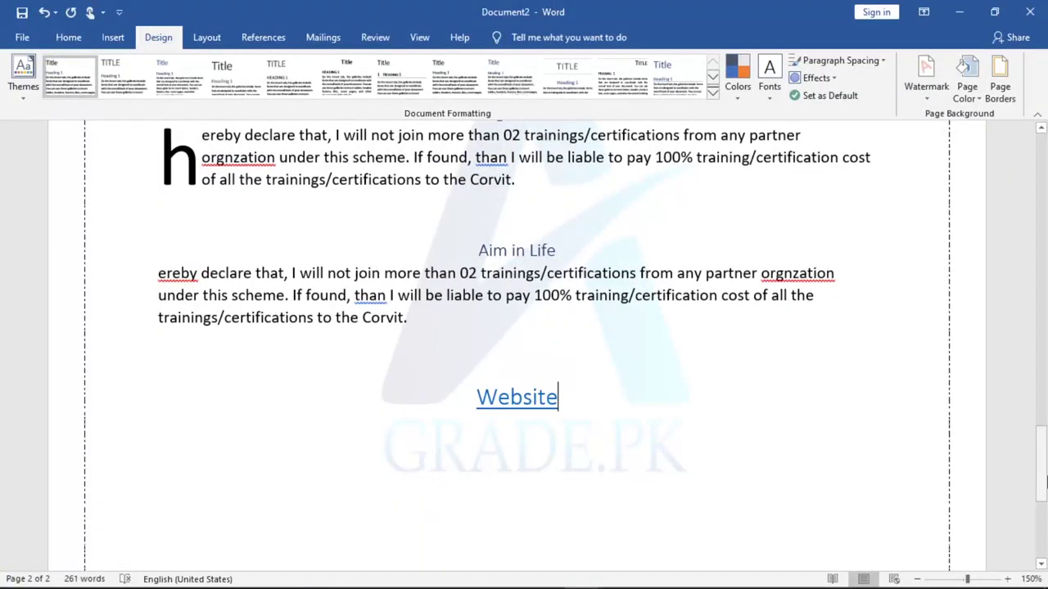
pyautogui.click(916, 580)
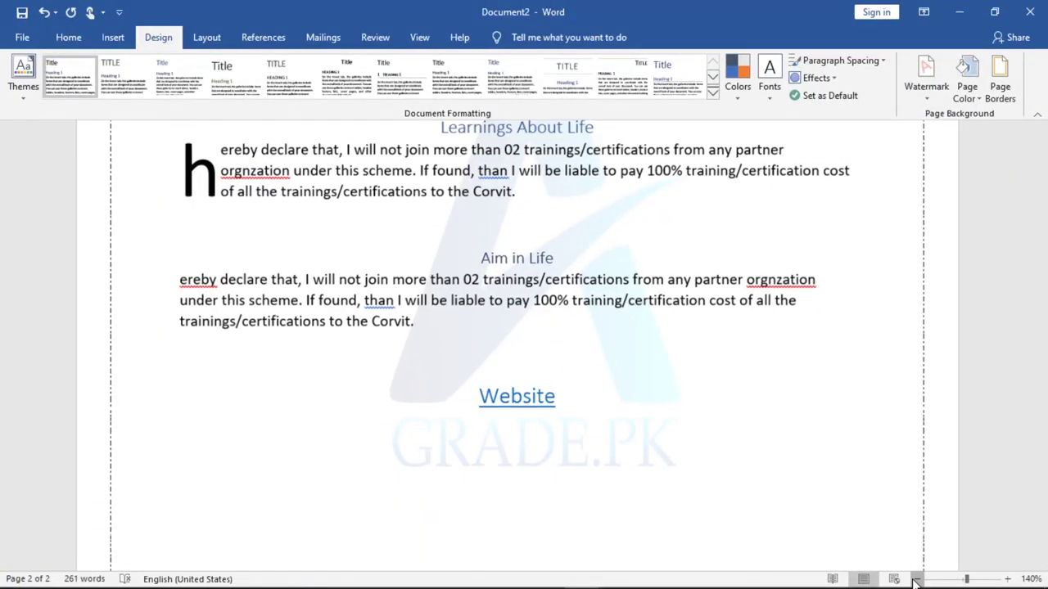
pyautogui.click(916, 580)
pyautogui.click(916, 580)
pyautogui.click(916, 580)
pyautogui.click(916, 580)
pyautogui.click(916, 579)
pyautogui.click(916, 580)
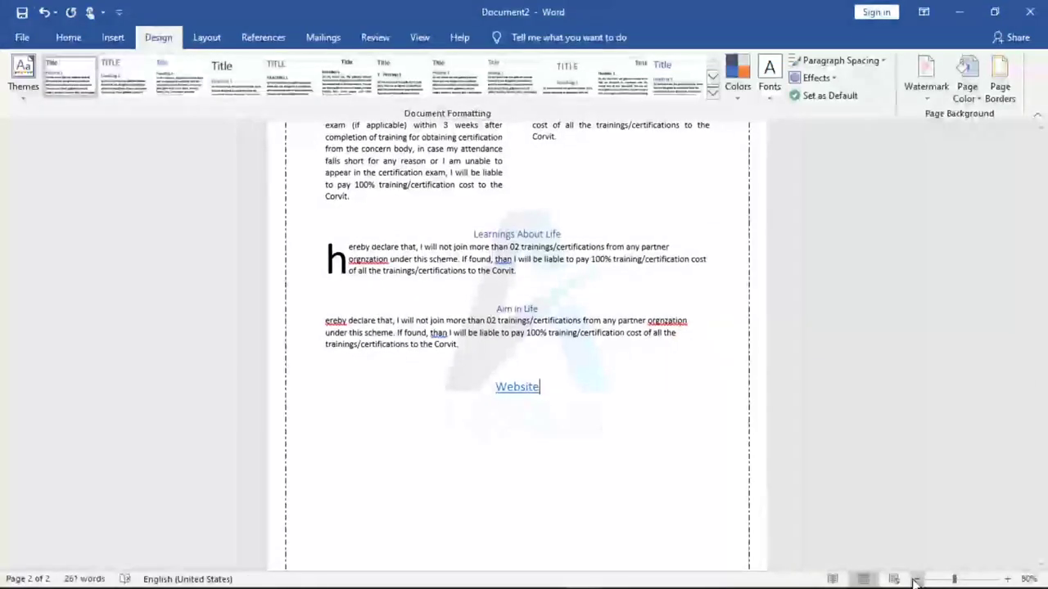
pyautogui.click(916, 580)
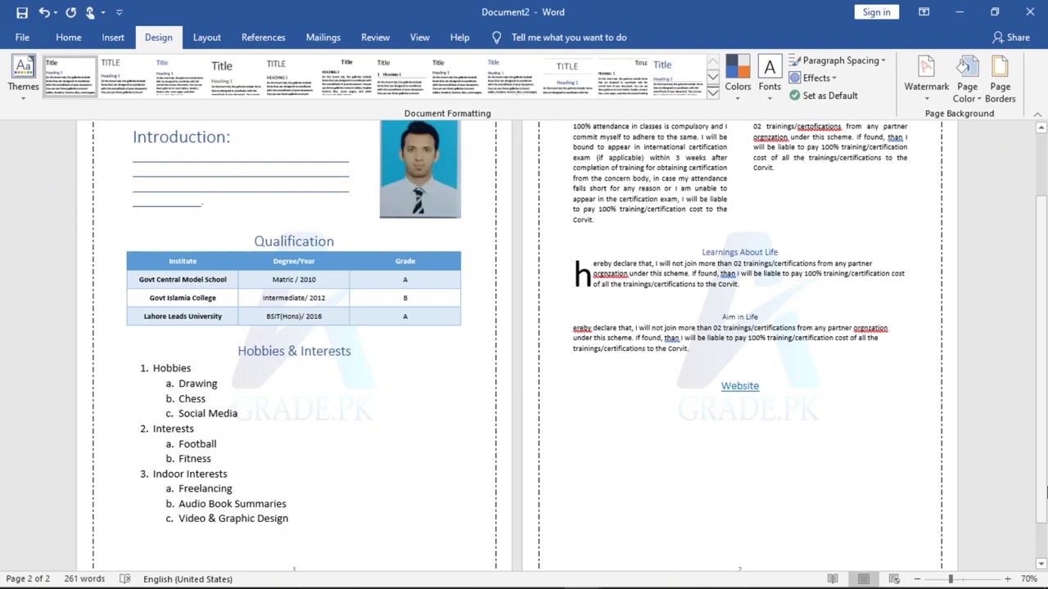
pyautogui.moveTo(1046, 491); pyautogui.dragTo(1046, 326)
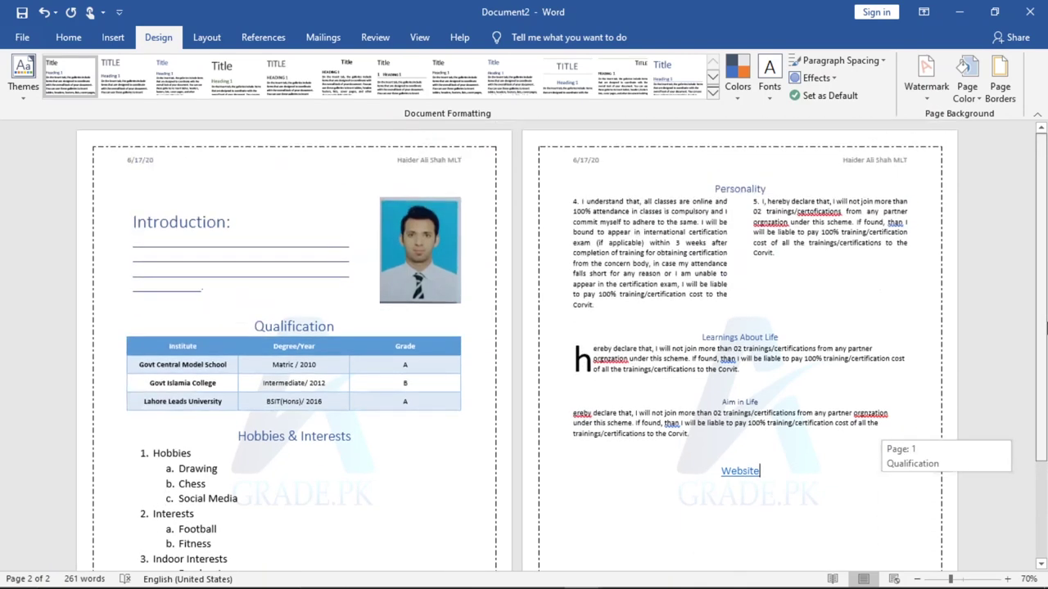
pyautogui.moveTo(580, 573)
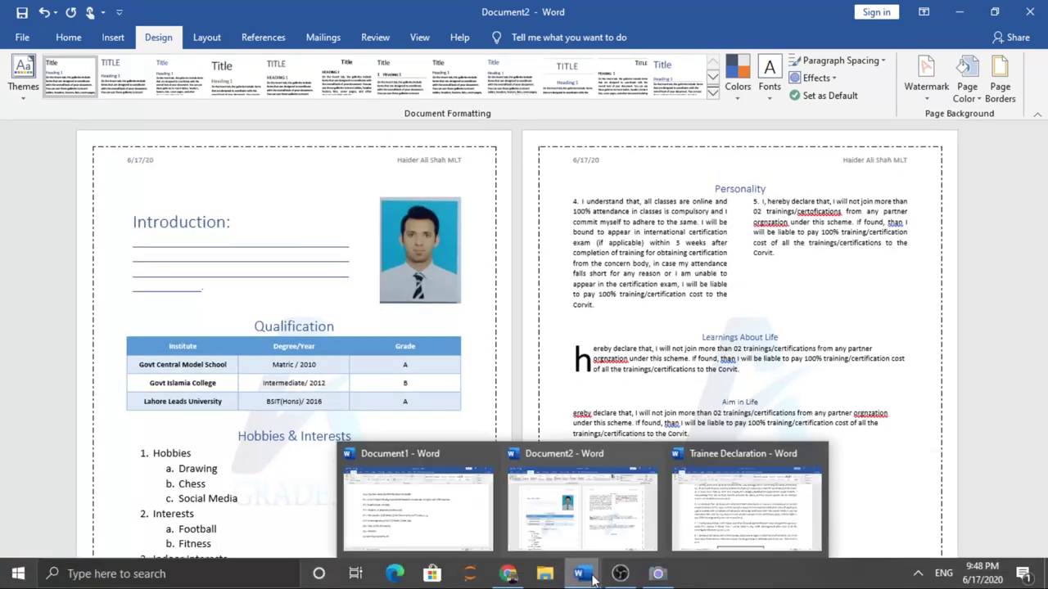
# Step: In Document1, add a 'Table of Contents' line below 'Borders and watermarks', fixing the typo
pyautogui.click(410, 514)
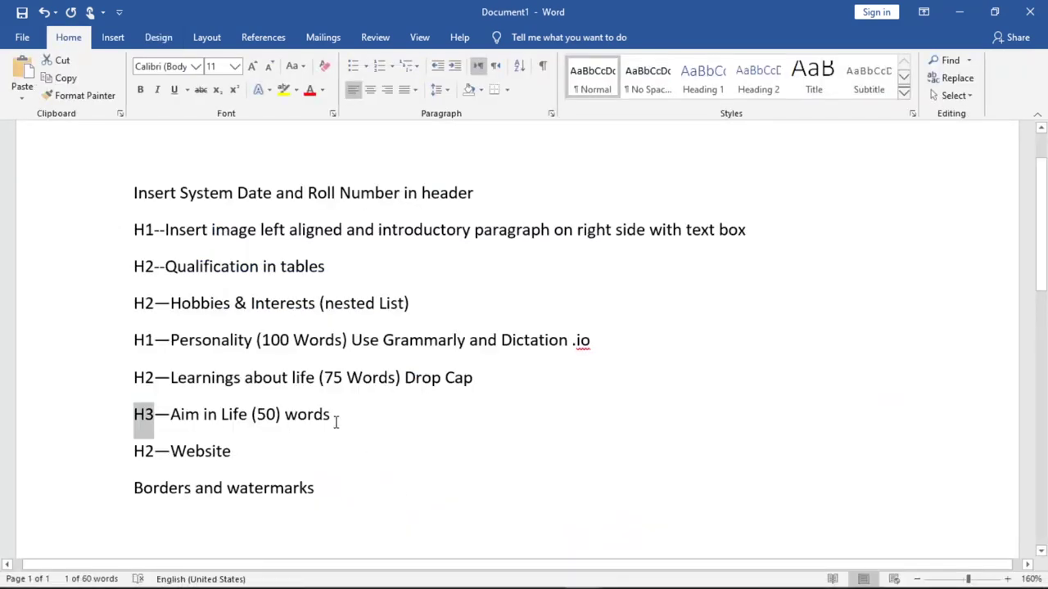
pyautogui.moveTo(305, 484); pyautogui.dragTo(147, 483)
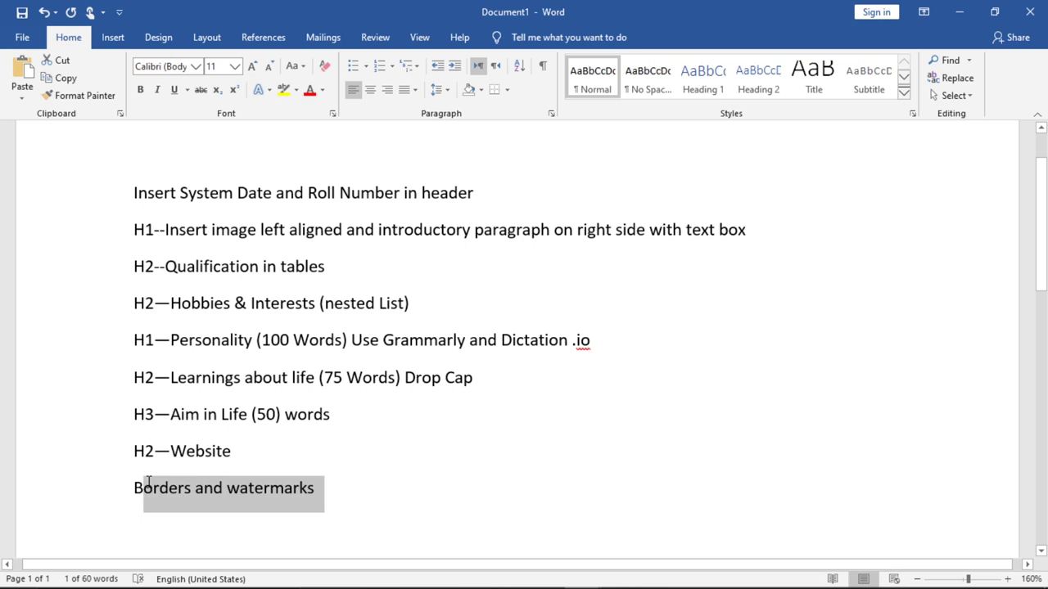
pyautogui.click(362, 470)
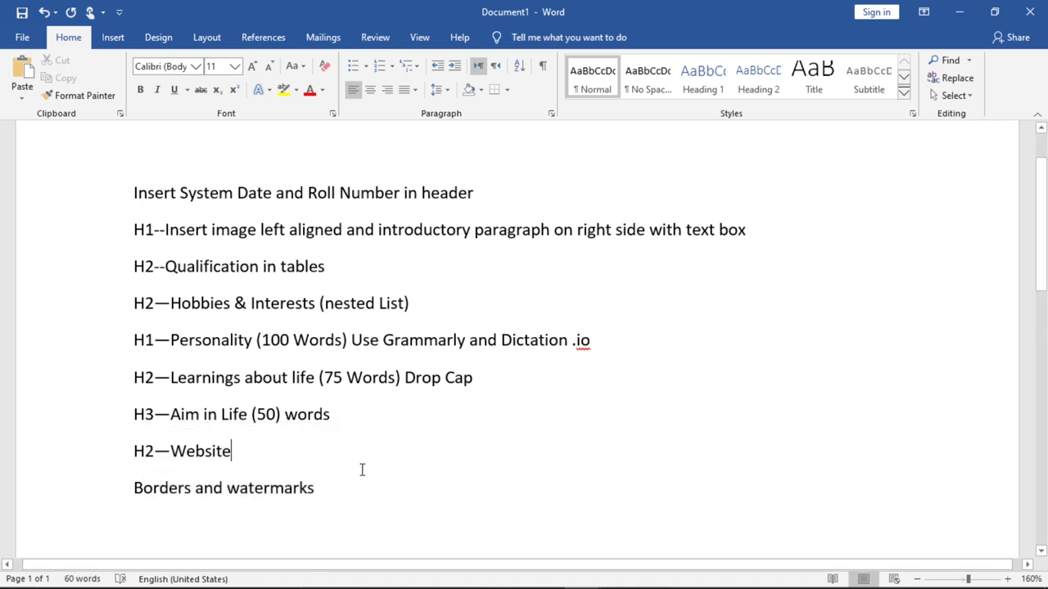
pyautogui.press('Return')
pyautogui.write('tab')
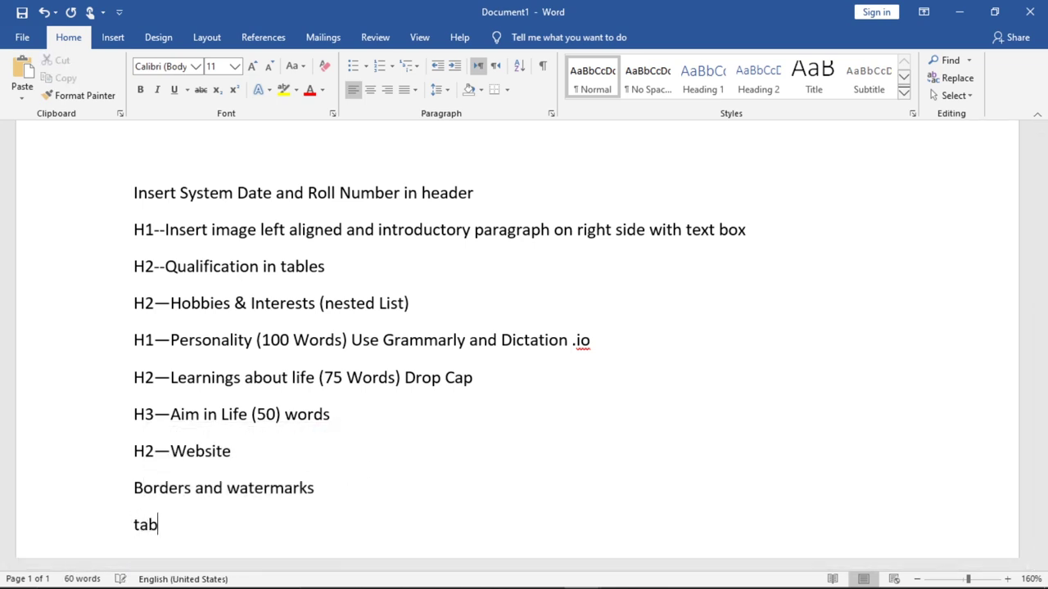
pyautogui.write('Table ')
pyautogui.write('of Conetnt')
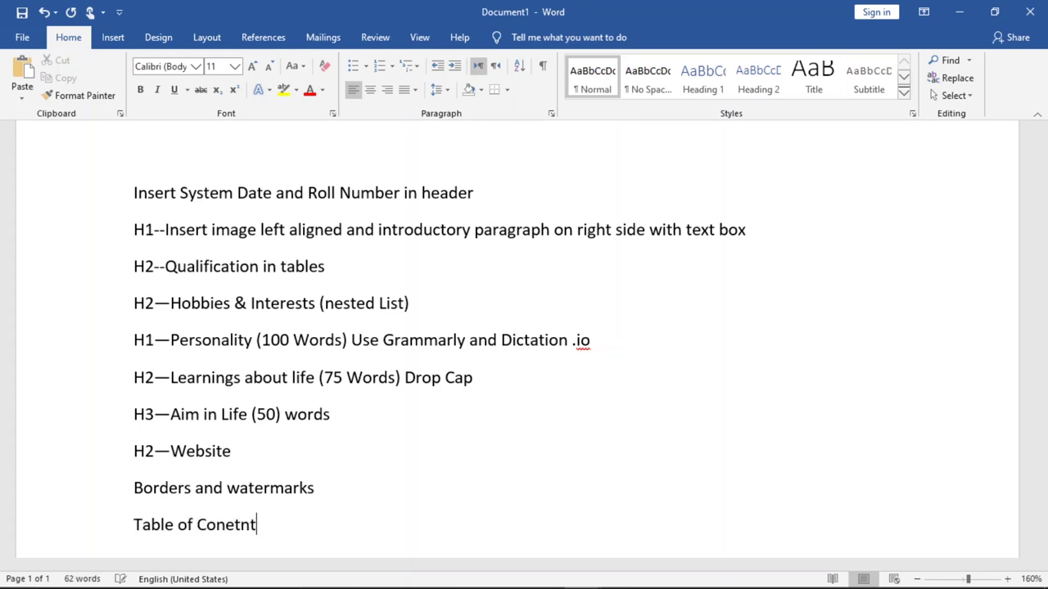
pyautogui.press('BackSpace')
pyautogui.press('BackSpace')
pyautogui.press('BackSpace')
pyautogui.press('BackSpace')
pyautogui.write('tents')
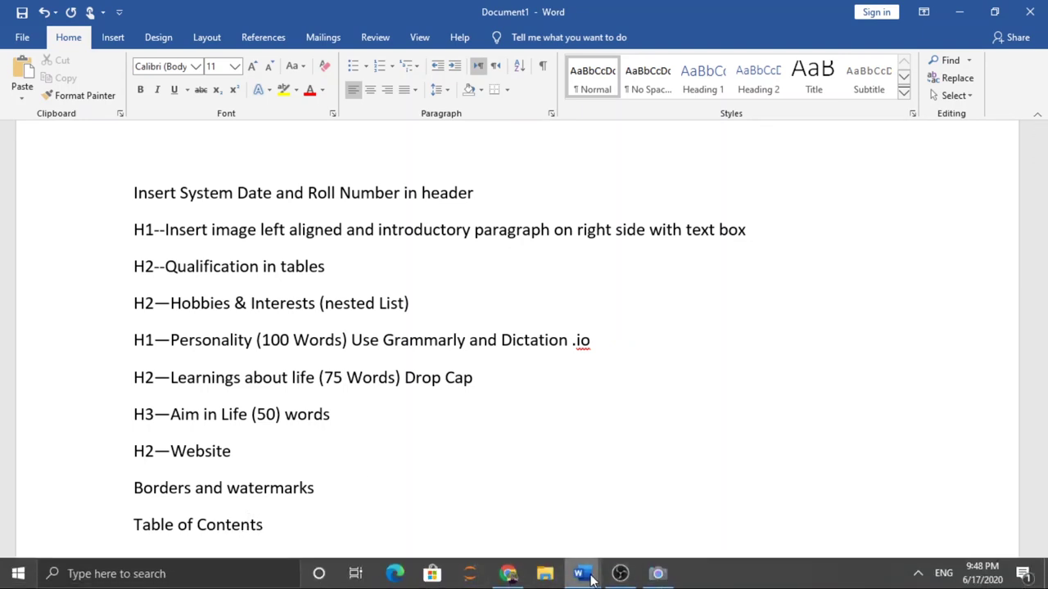
pyautogui.moveTo(581, 574)
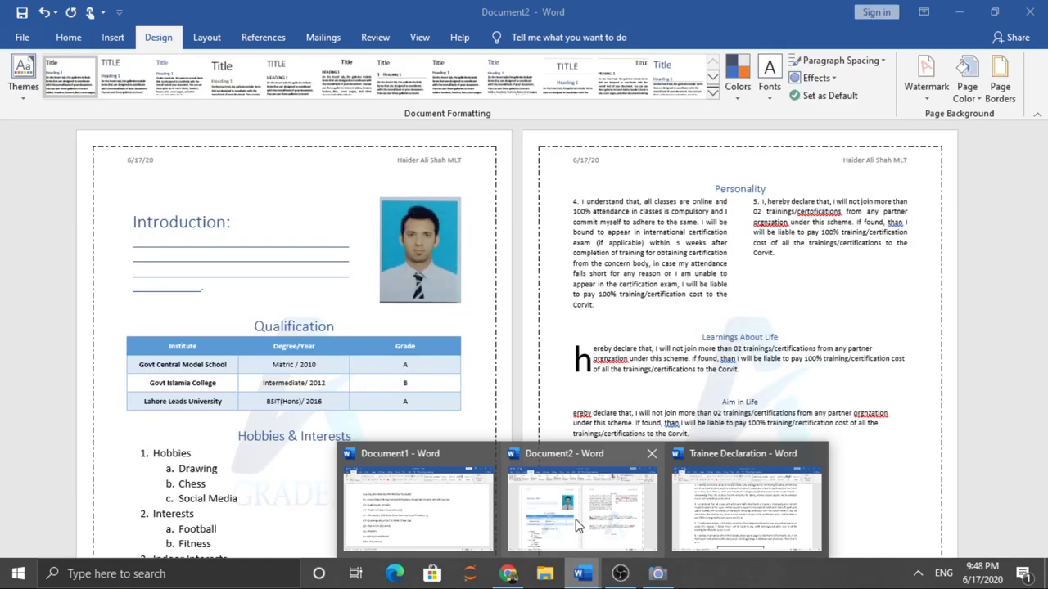
# Step: Back in the CV, zoom in and add an empty line below the Website heading
pyautogui.click(575, 519)
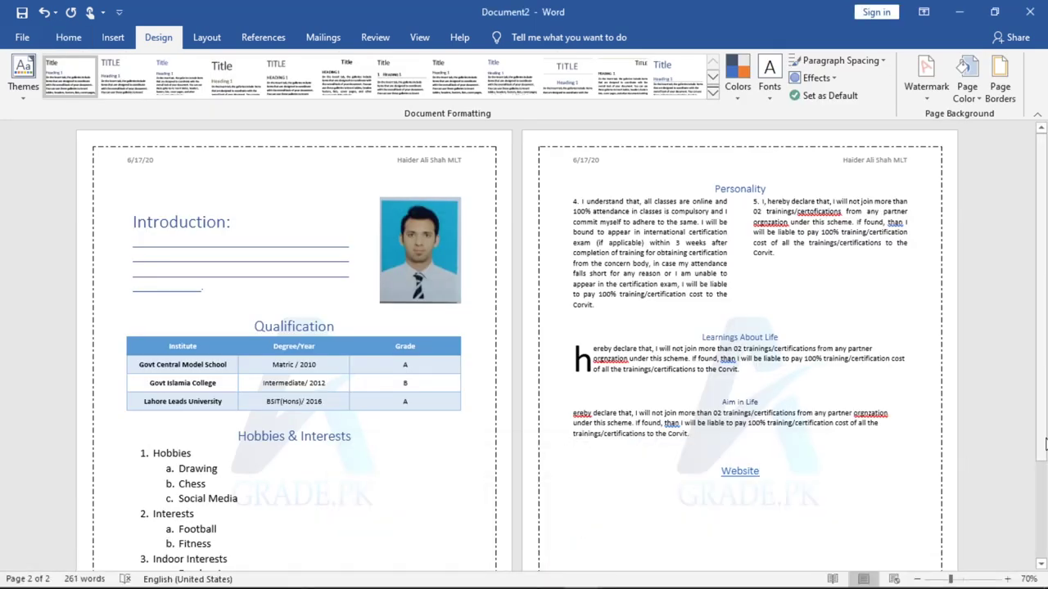
pyautogui.click(1009, 580)
pyautogui.click(1009, 579)
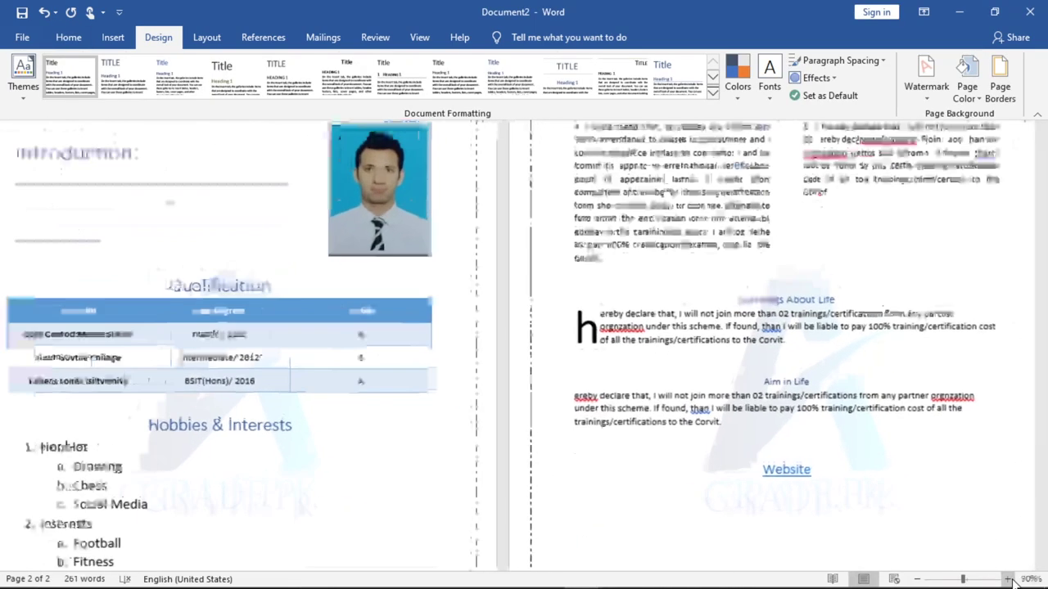
pyautogui.click(1009, 580)
pyautogui.click(1010, 579)
pyautogui.click(1009, 579)
pyautogui.click(1009, 579)
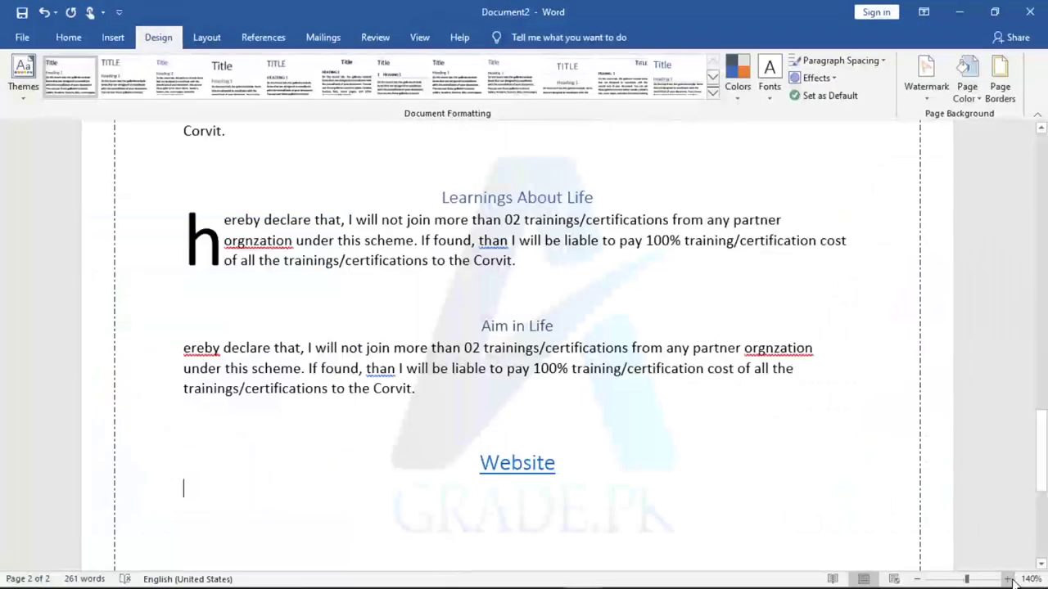
pyautogui.click(1008, 579)
pyautogui.click(1008, 579)
pyautogui.click(1008, 580)
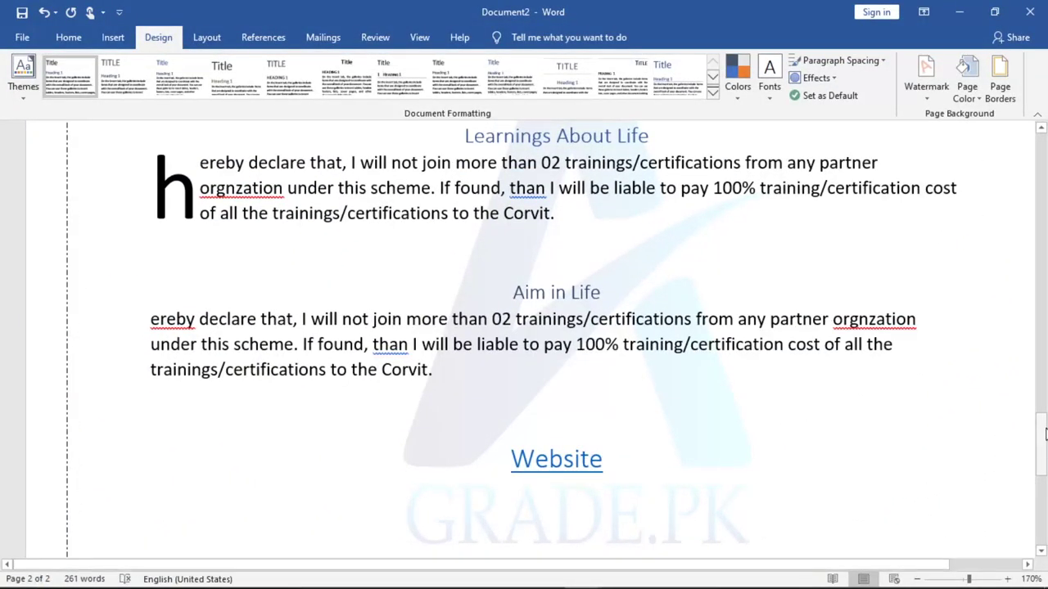
pyautogui.moveTo(1045, 433); pyautogui.dragTo(1045, 466)
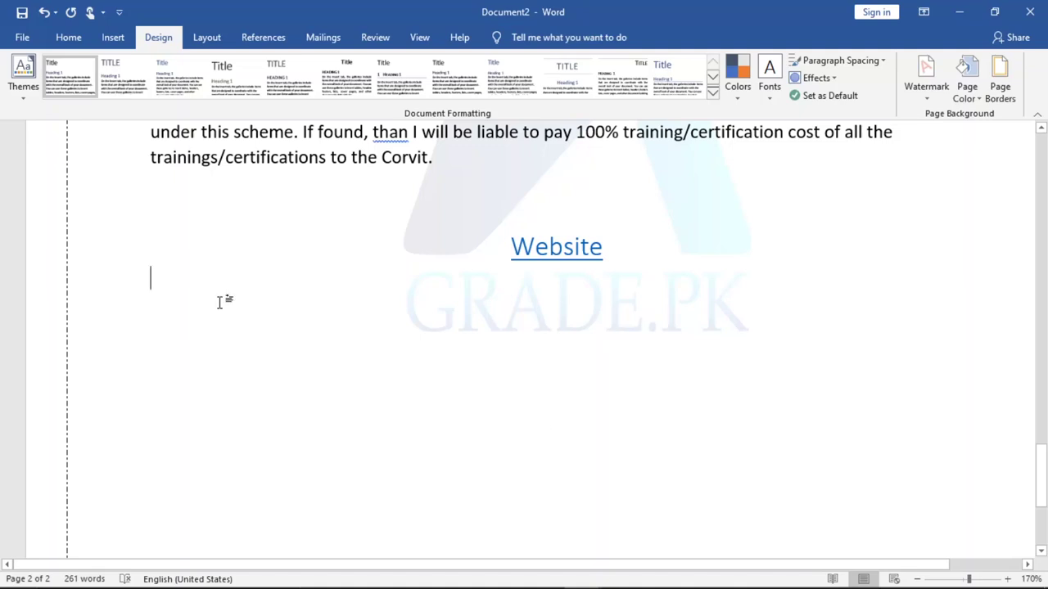
pyautogui.press('Return')
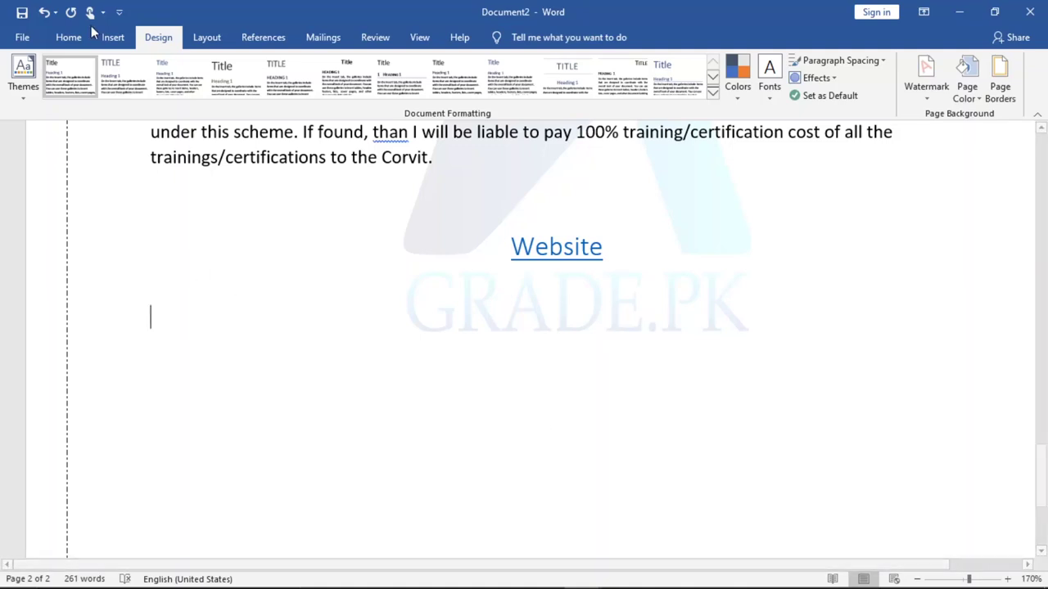
# Step: Insert a built-in automatic table of contents from the References tab
pyautogui.click(268, 43)
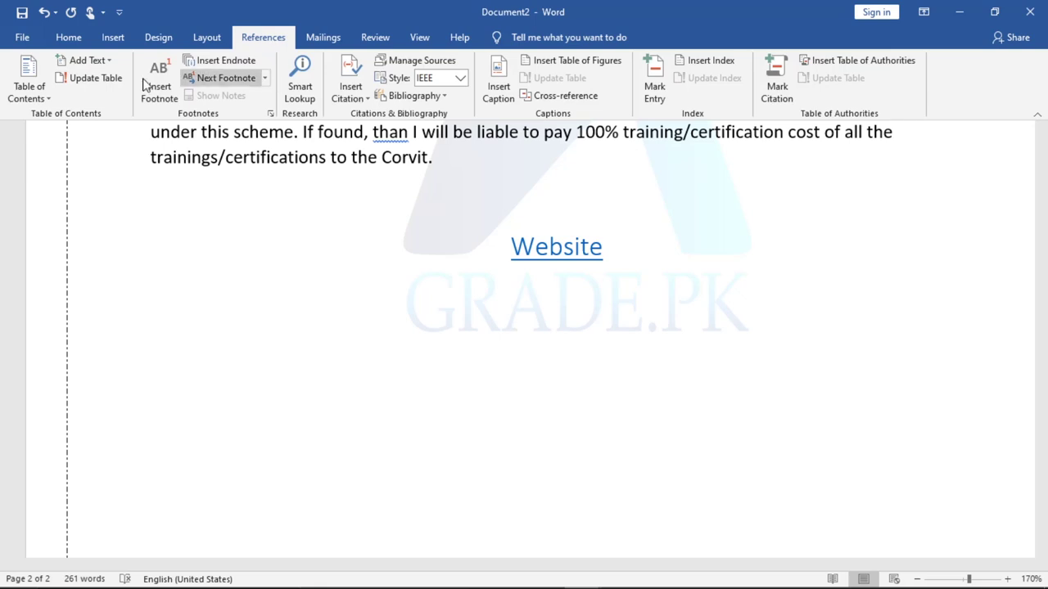
pyautogui.click(41, 98)
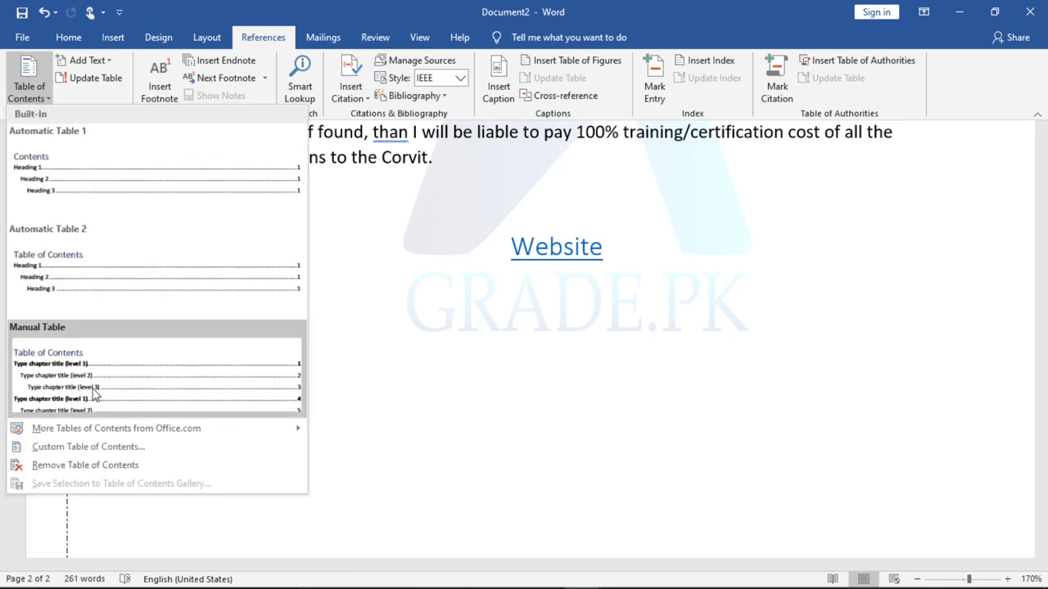
pyautogui.click(119, 176)
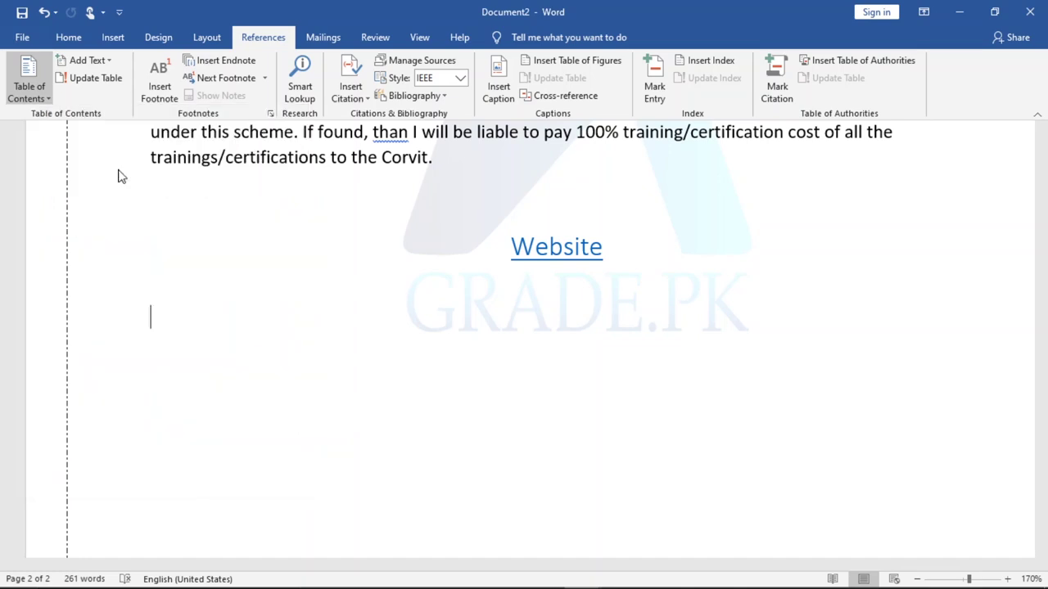
pyautogui.moveTo(1040, 434); pyautogui.dragTo(1040, 174)
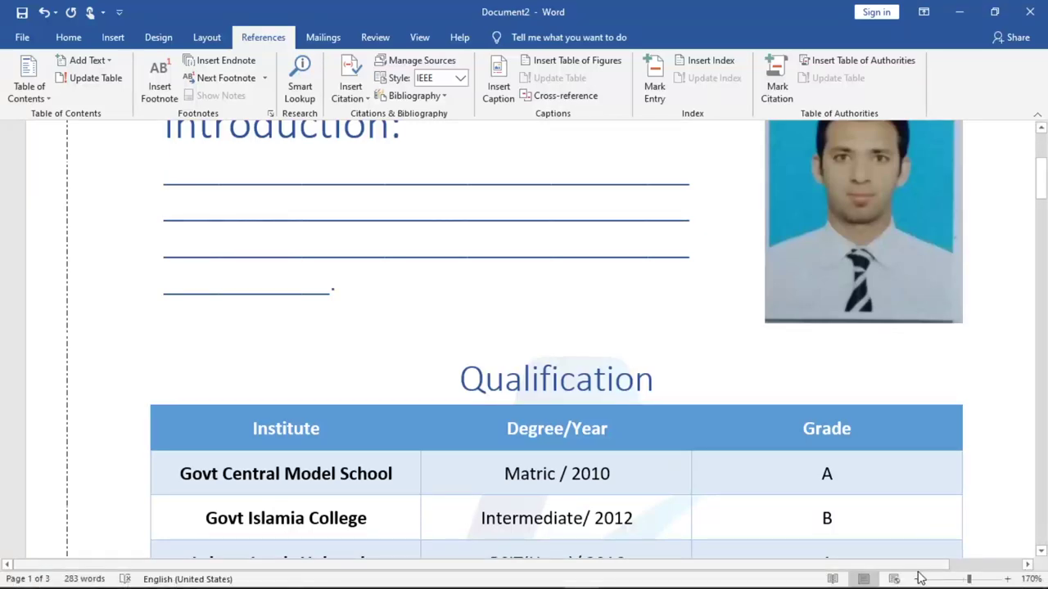
# Step: Zoom out to view pages side by side, then zoom back in and place the caret in page 2's contents table
pyautogui.click(917, 579)
pyautogui.click(917, 579)
pyautogui.click(917, 579)
pyautogui.click(917, 579)
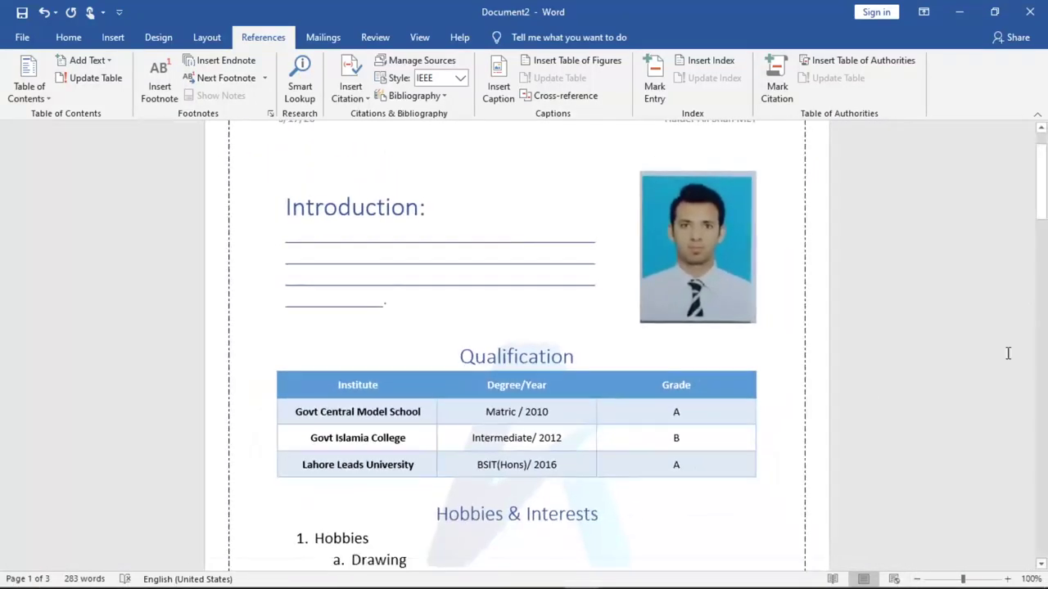
pyautogui.click(917, 578)
pyautogui.click(917, 579)
pyautogui.click(917, 579)
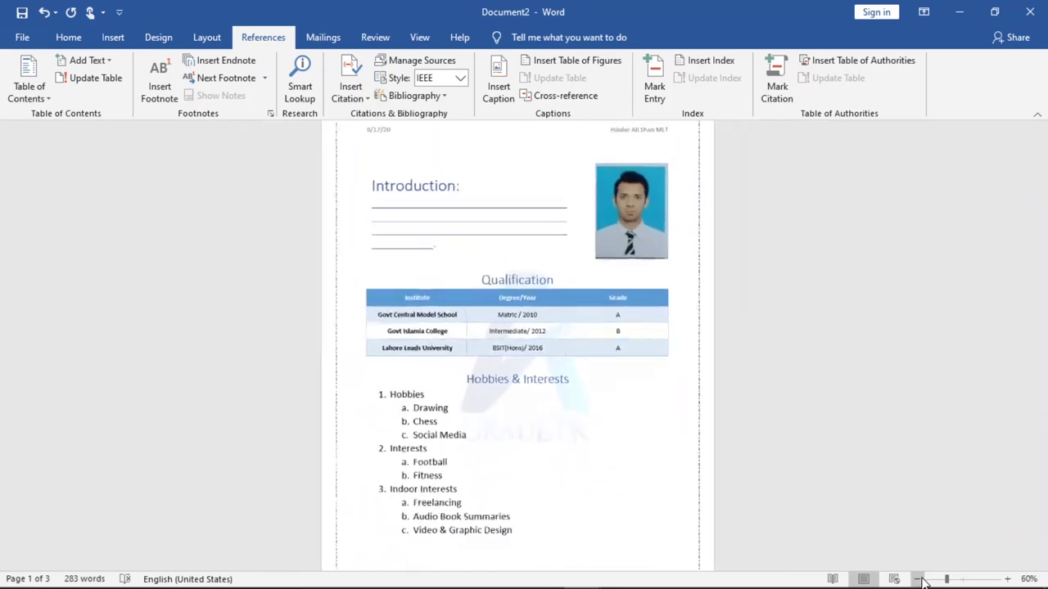
pyautogui.click(917, 578)
pyautogui.moveTo(1040, 299); pyautogui.dragTo(1041, 365)
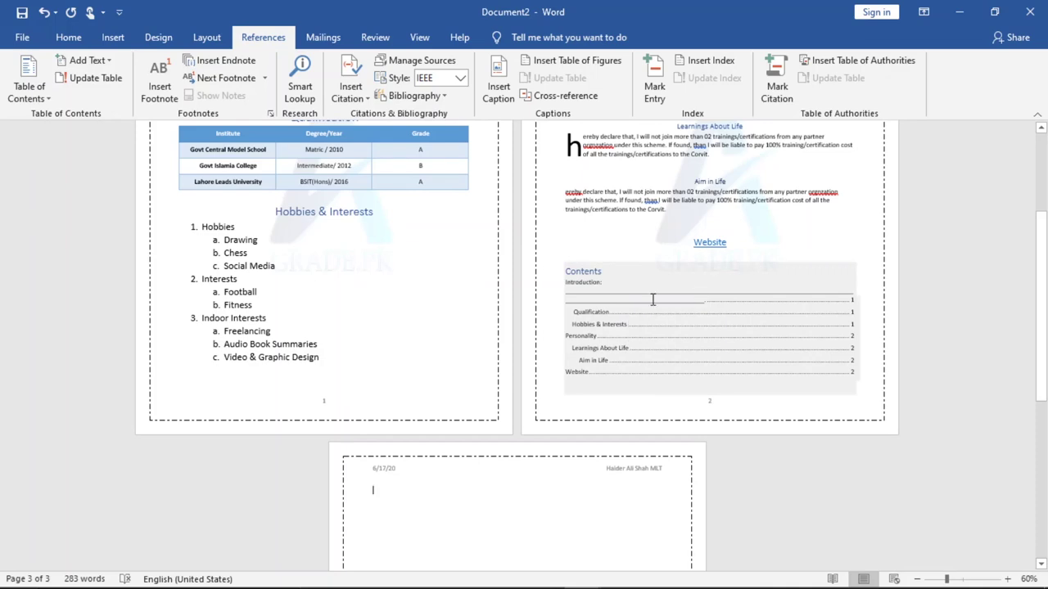
pyautogui.moveTo(1040, 335); pyautogui.dragTo(1041, 253)
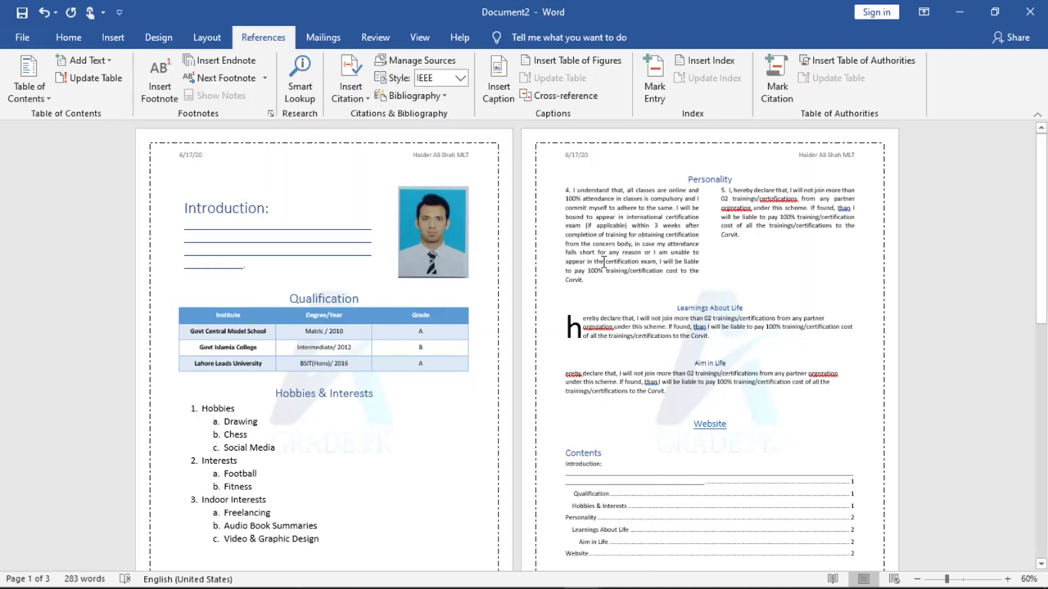
pyautogui.click(1007, 578)
pyautogui.click(1008, 579)
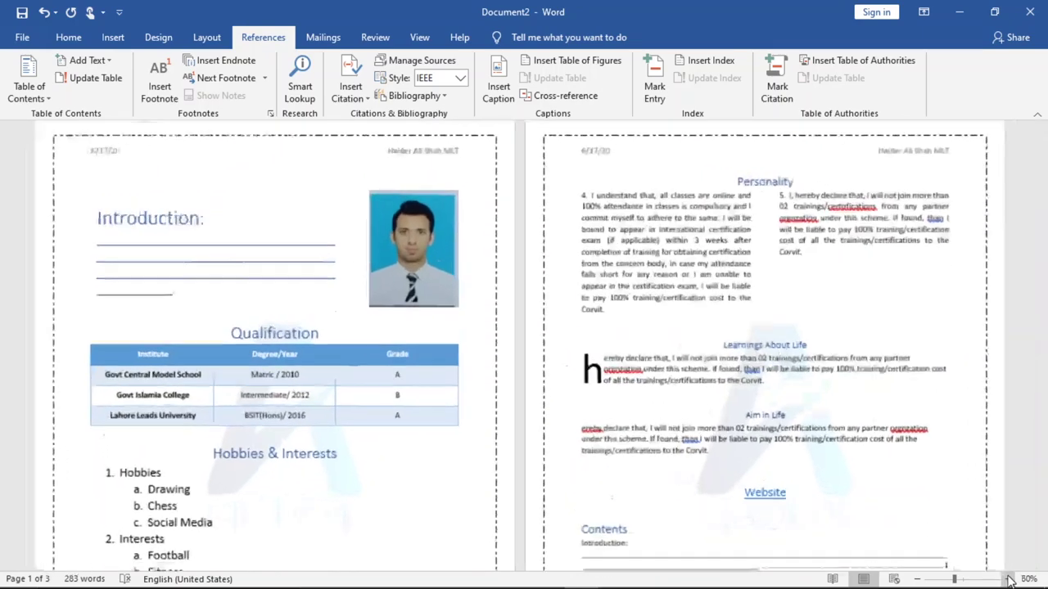
pyautogui.click(1008, 579)
pyautogui.click(1008, 579)
pyautogui.click(1007, 579)
pyautogui.click(1008, 579)
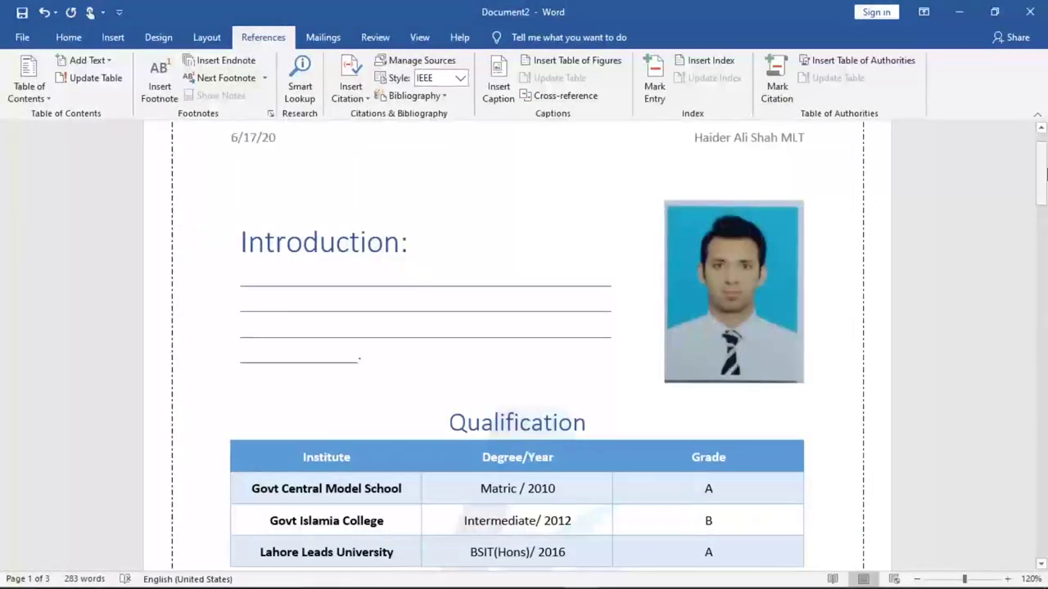
pyautogui.moveTo(1046, 172)
pyautogui.mouseDown()
pyautogui.moveTo(1046, 434)
pyautogui.moveTo(1045, 393)
pyautogui.mouseUp()
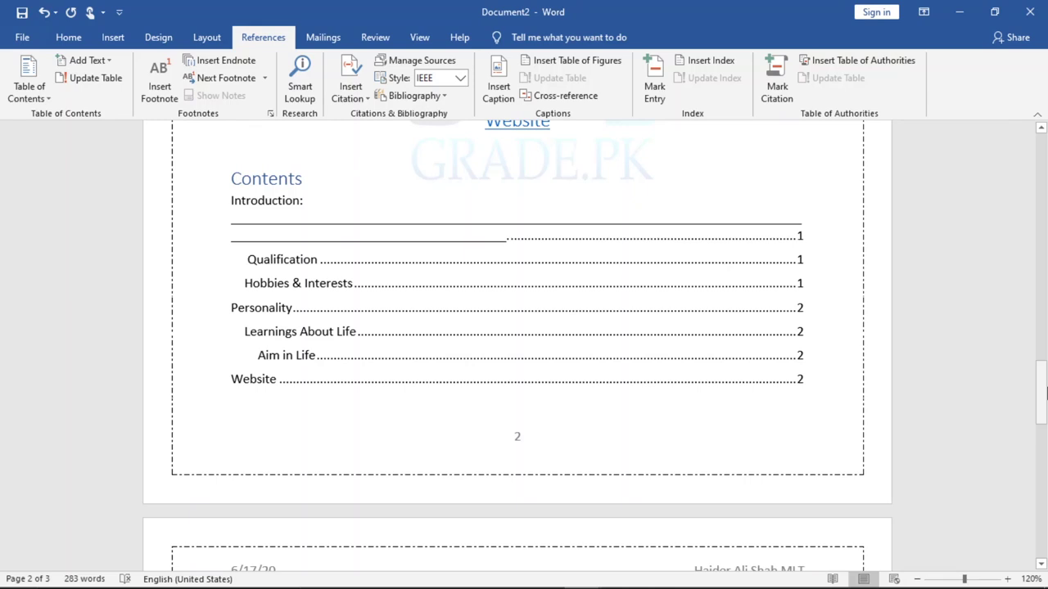
pyautogui.click(640, 323)
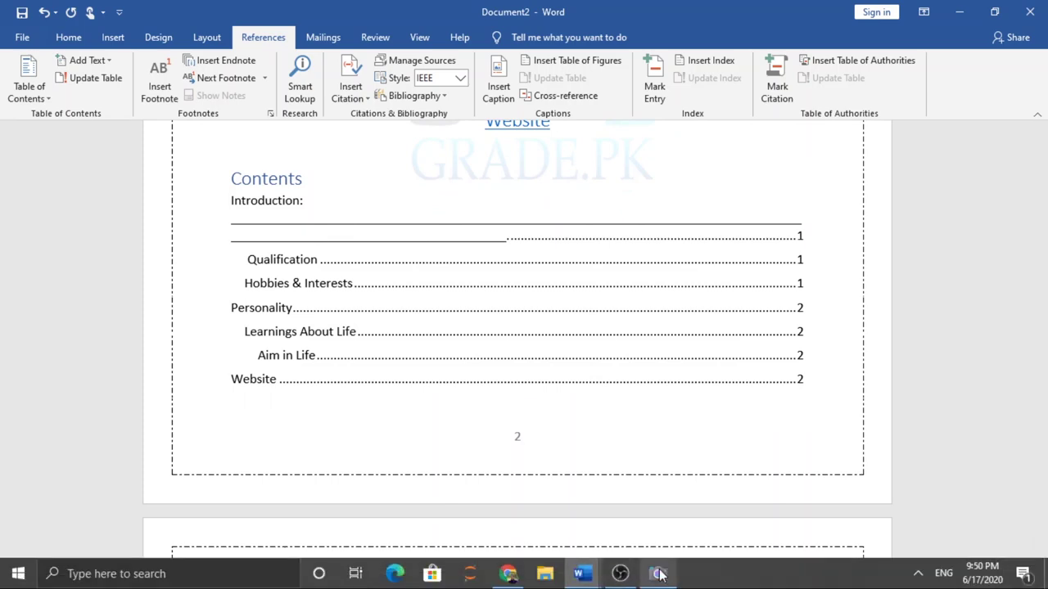
pyautogui.click(658, 574)
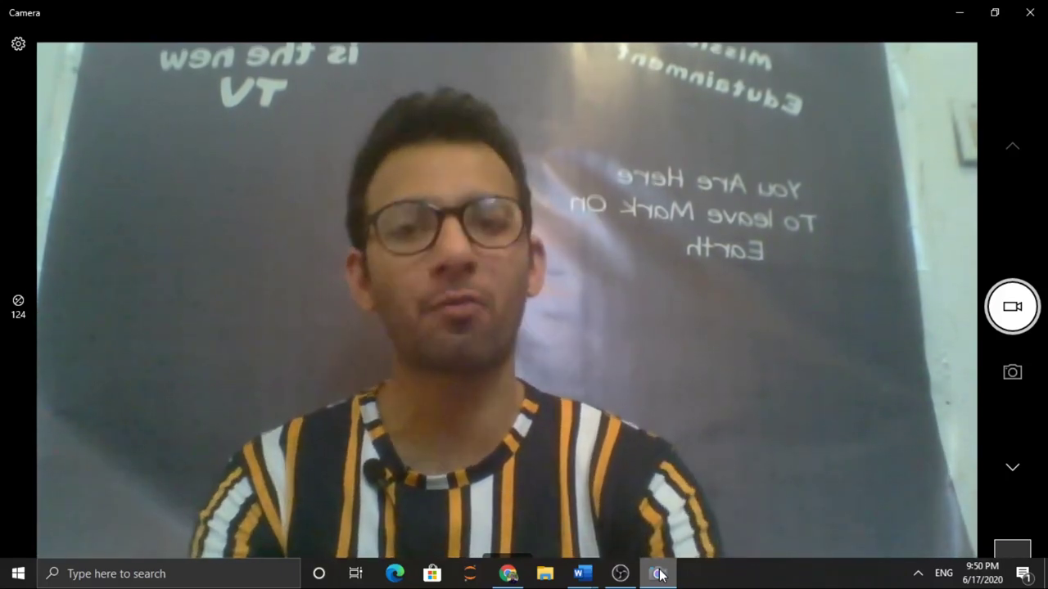
pyautogui.moveTo(580, 574)
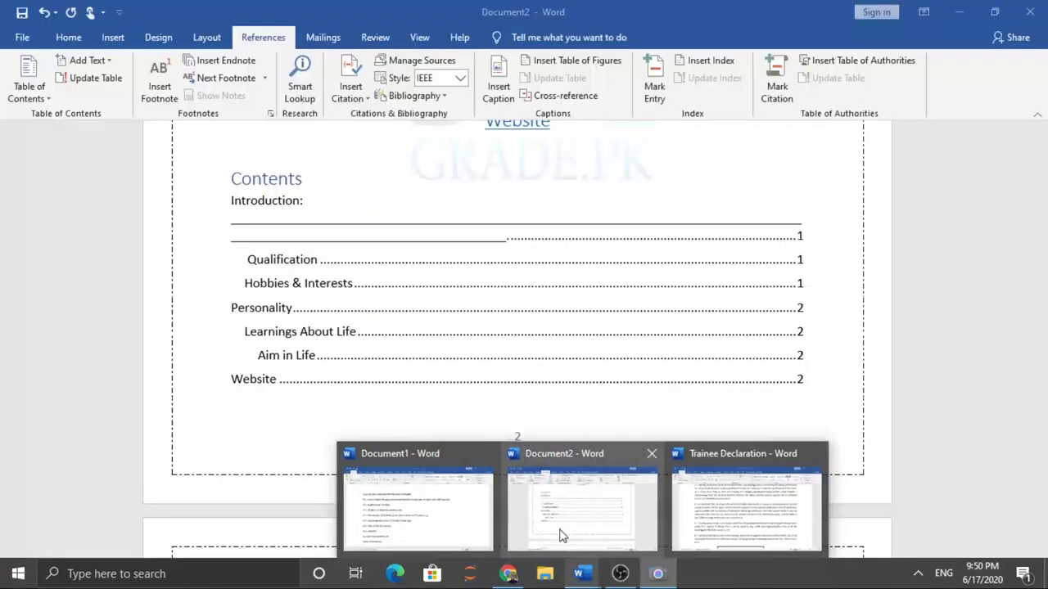
pyautogui.click(562, 536)
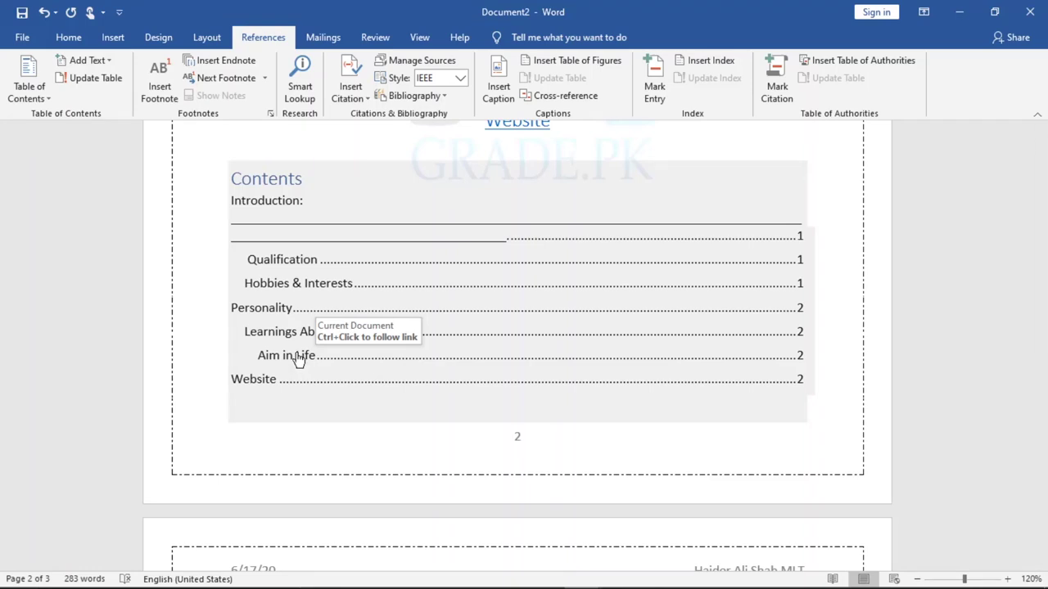
pyautogui.keyDown('ctrl'); pyautogui.click(299, 358); pyautogui.keyUp('ctrl')
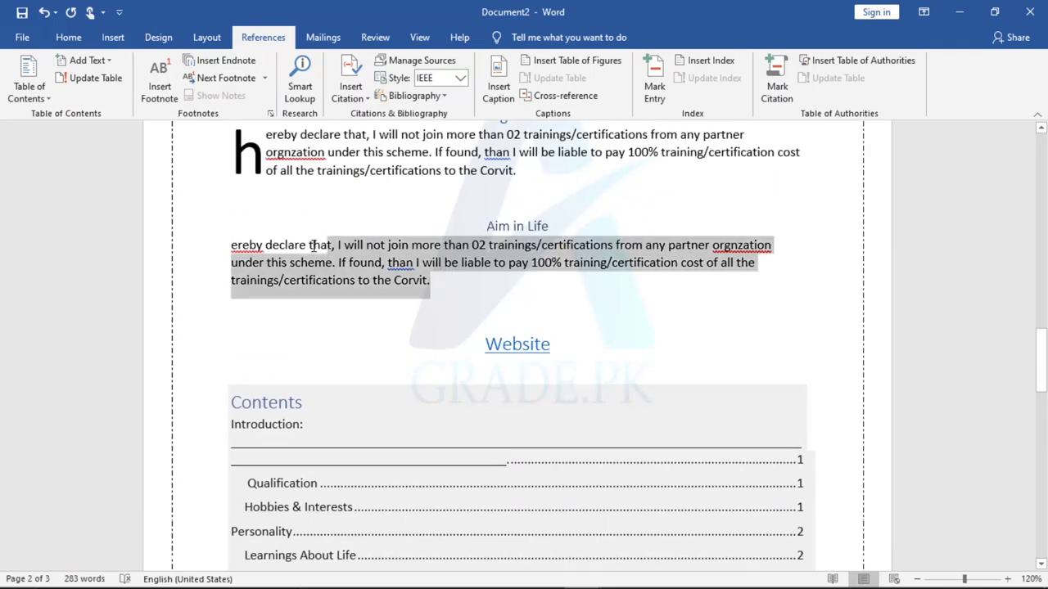
pyautogui.moveTo(442, 280); pyautogui.dragTo(233, 250)
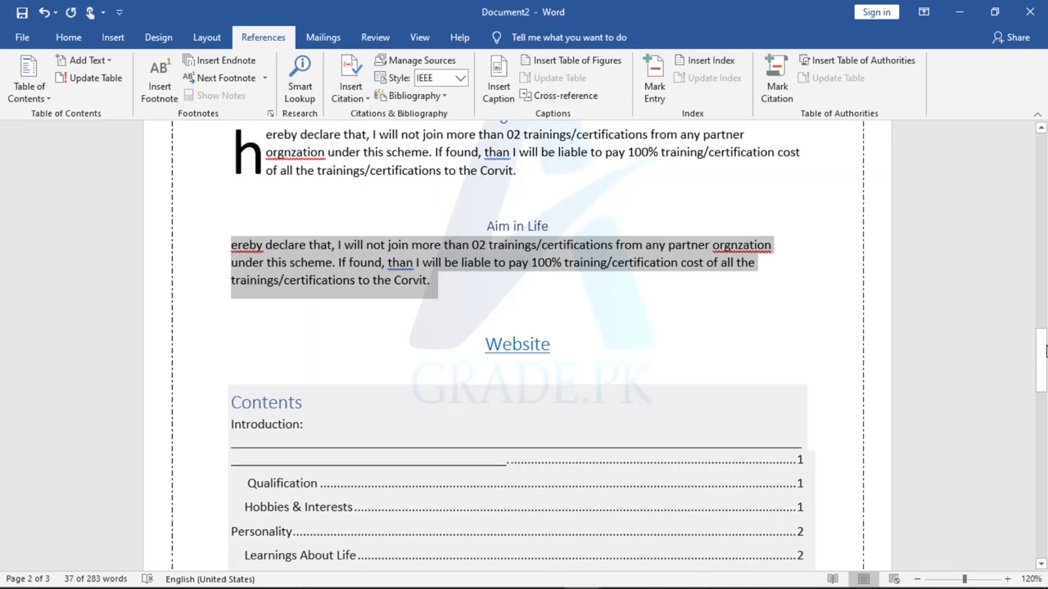
pyautogui.moveTo(1044, 347); pyautogui.dragTo(1042, 378)
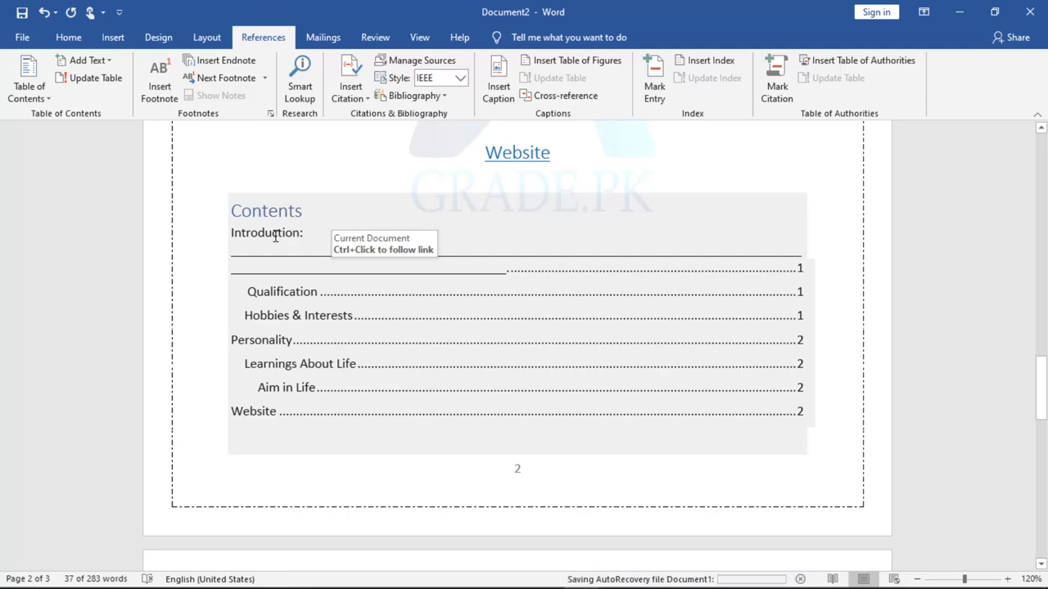
pyautogui.keyDown('ctrl'); pyautogui.click(275, 238); pyautogui.keyUp('ctrl')
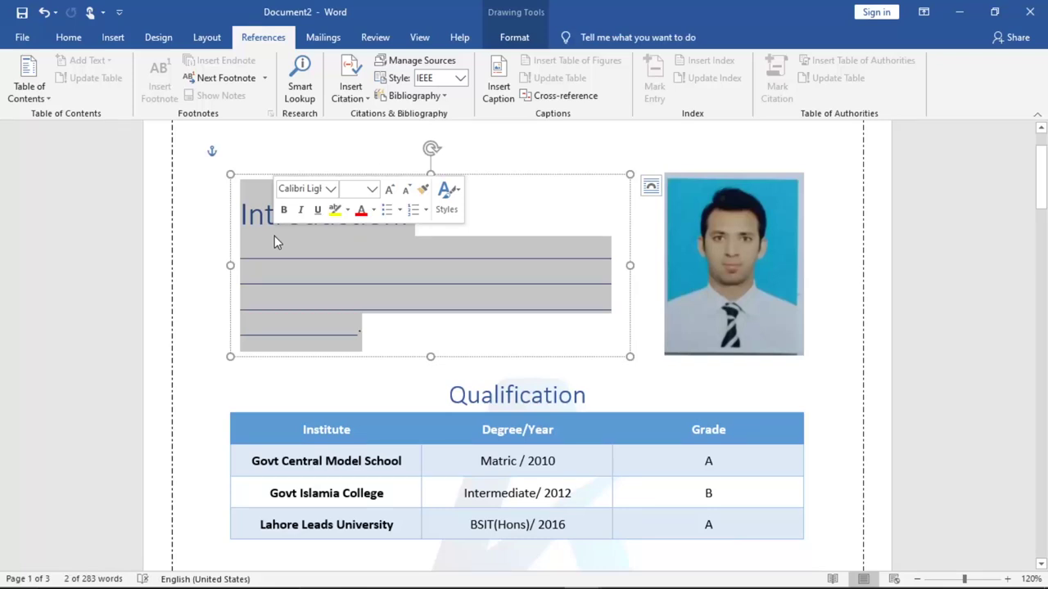
pyautogui.click(436, 324)
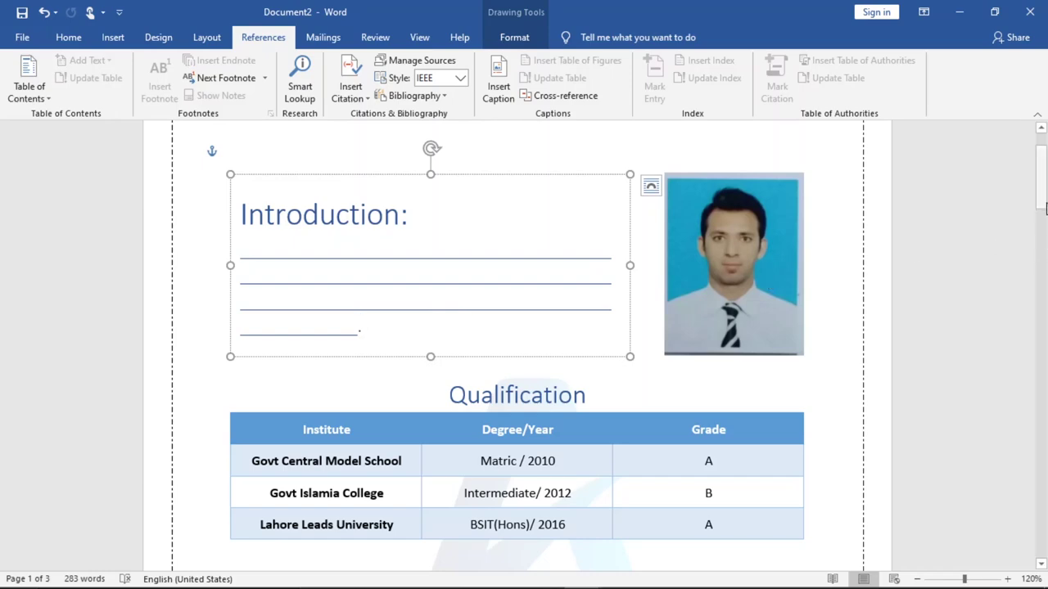
pyautogui.moveTo(1043, 235)
pyautogui.mouseDown()
pyautogui.moveTo(1042, 421)
pyautogui.moveTo(1045, 205)
pyautogui.mouseUp()
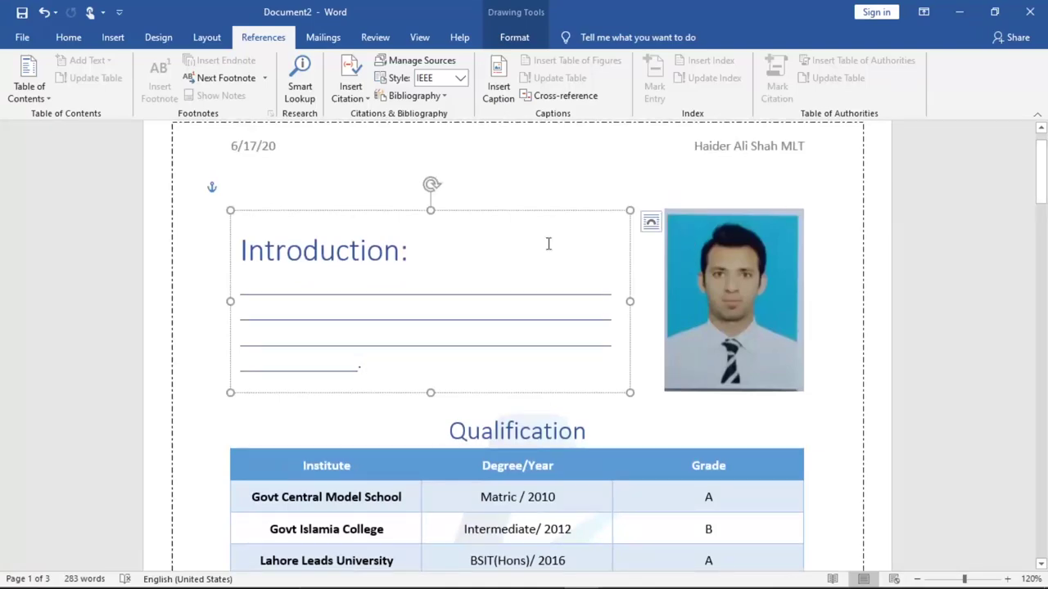
pyautogui.moveTo(415, 248); pyautogui.dragTo(238, 257)
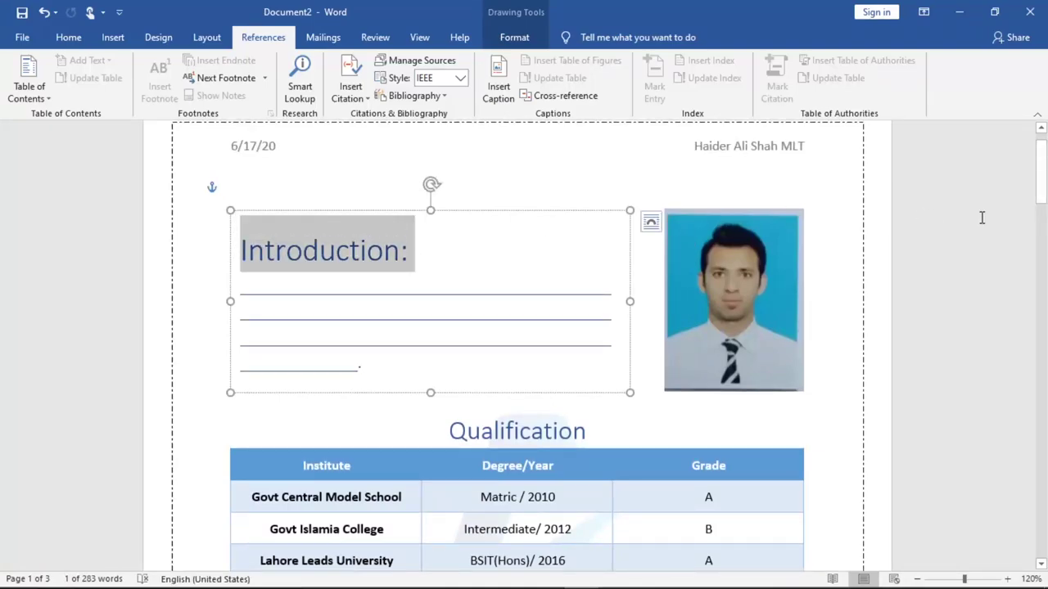
pyautogui.moveTo(1041, 204); pyautogui.dragTo(1042, 425)
pyautogui.doubleClick(314, 158)
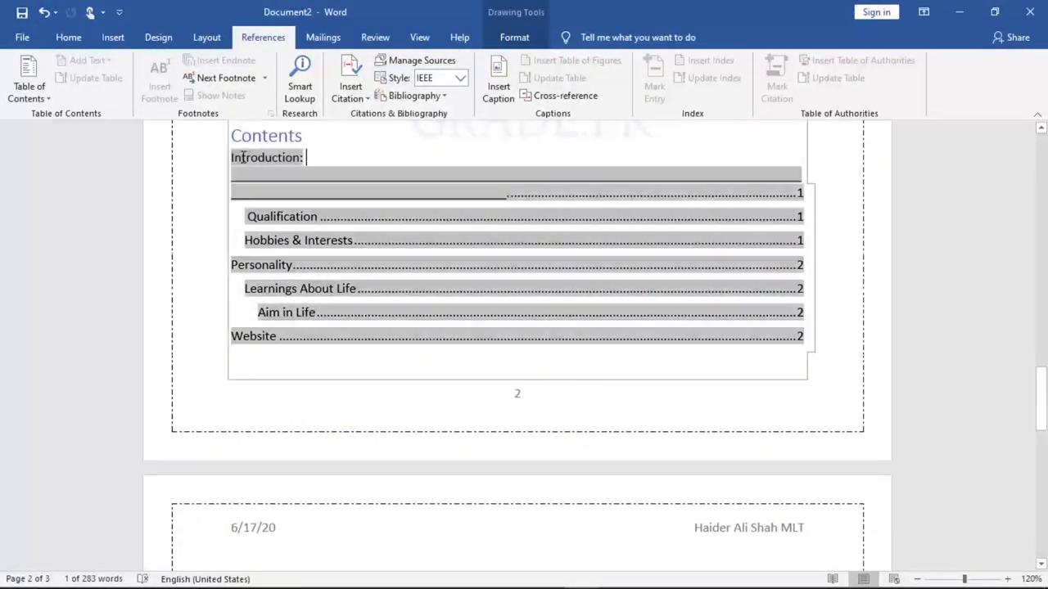
pyautogui.click(396, 149)
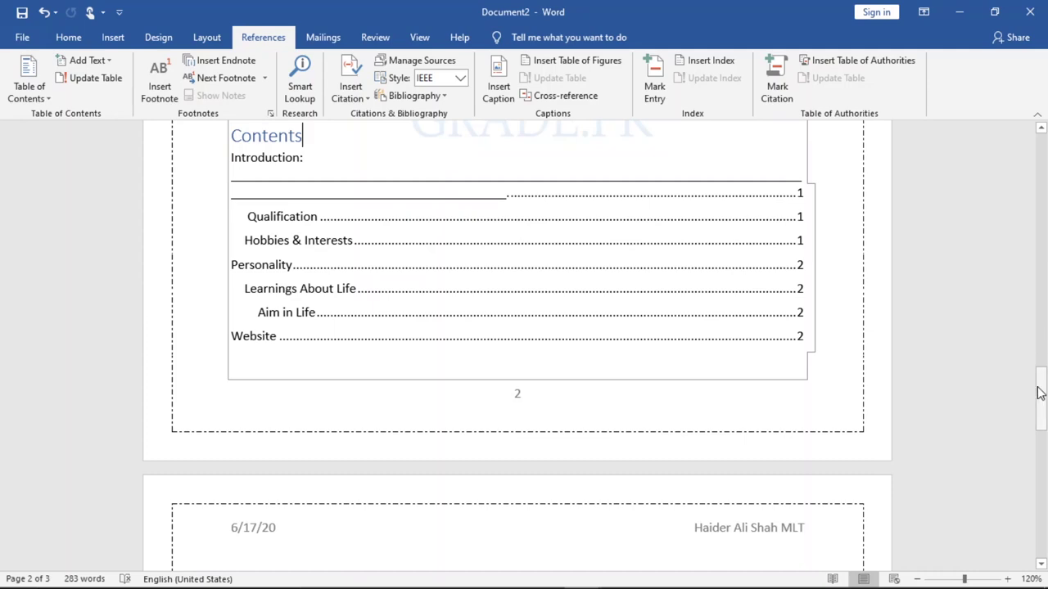
pyautogui.moveTo(1041, 393)
pyautogui.mouseDown()
pyautogui.moveTo(1046, 323)
pyautogui.moveTo(1044, 333)
pyautogui.mouseUp()
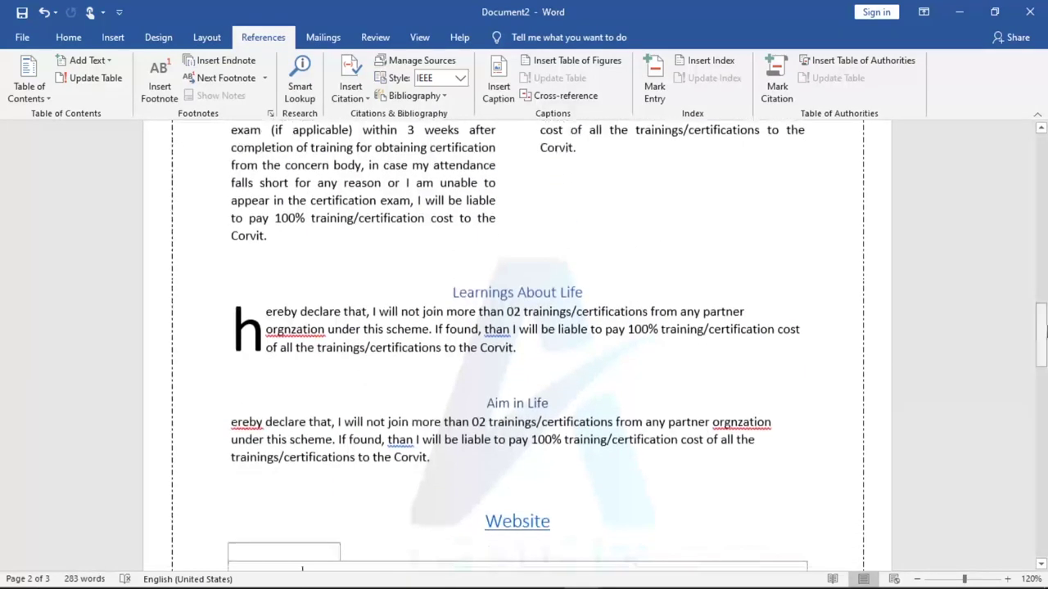
# Step: Add a centred, size-20 Heading 3 'Enthusiasm' after Learnings About Life, then start a paragraph below
pyautogui.click(525, 356)
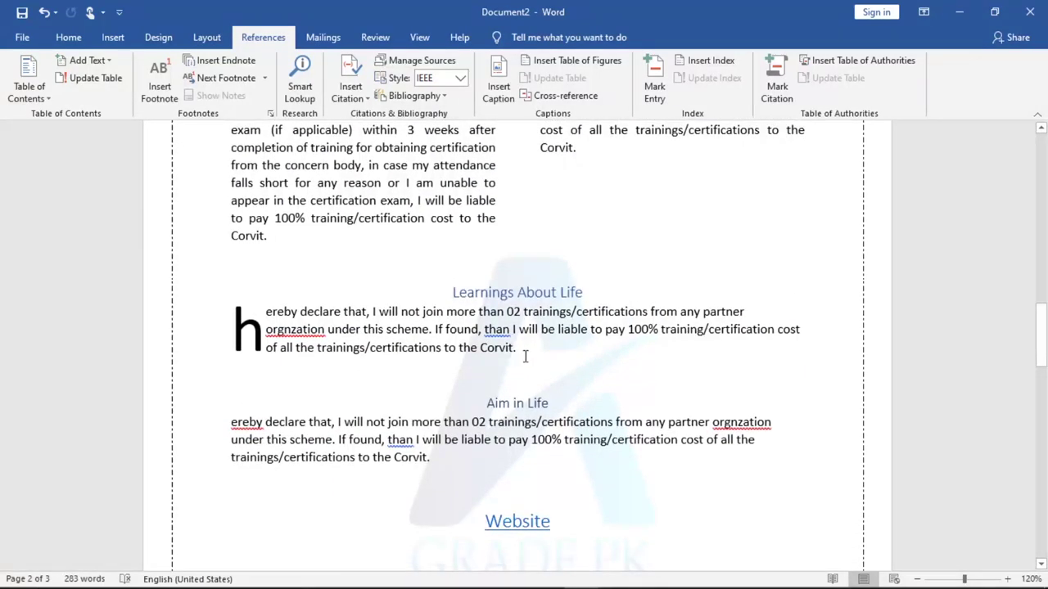
pyautogui.press('Return')
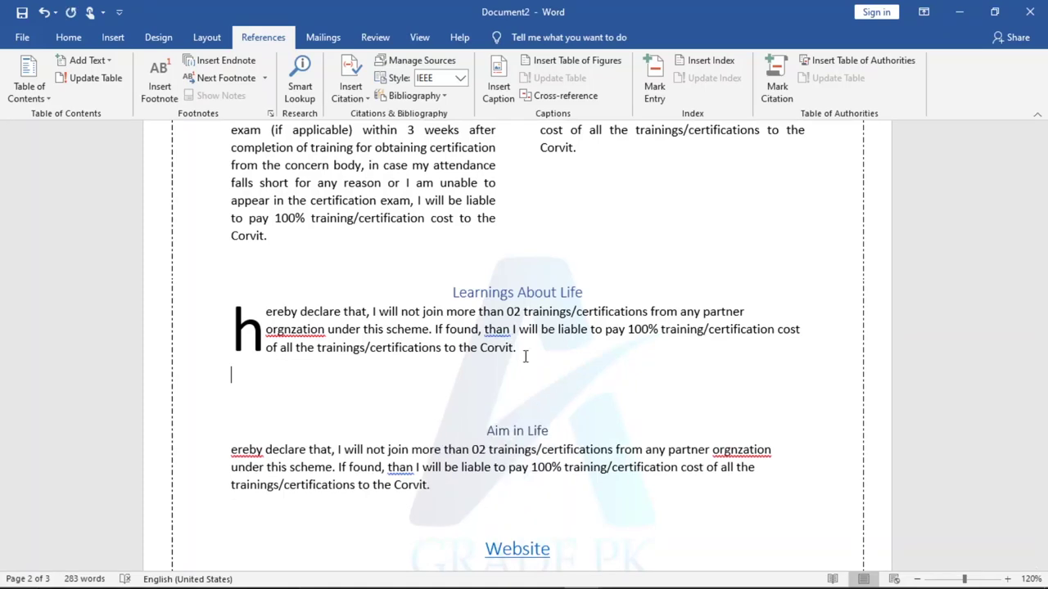
pyautogui.write('Enthus')
pyautogui.write('ia')
pyautogui.write('sm')
pyautogui.hotkey('shift', 'Left')
pyautogui.hotkey('shift', 'Left')
pyautogui.hotkey('shift', 'Left')
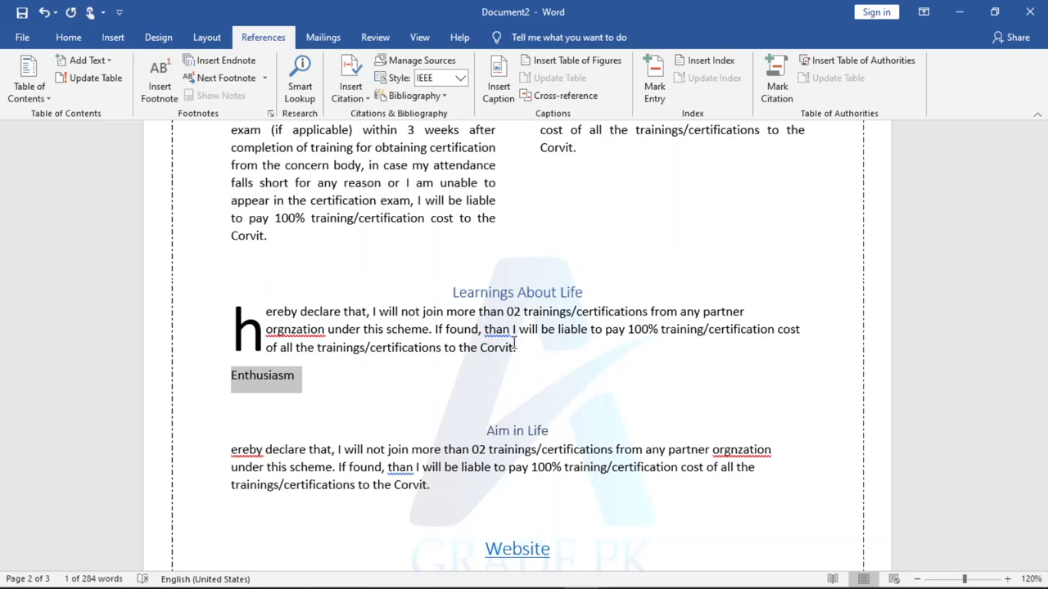
pyautogui.click(69, 37)
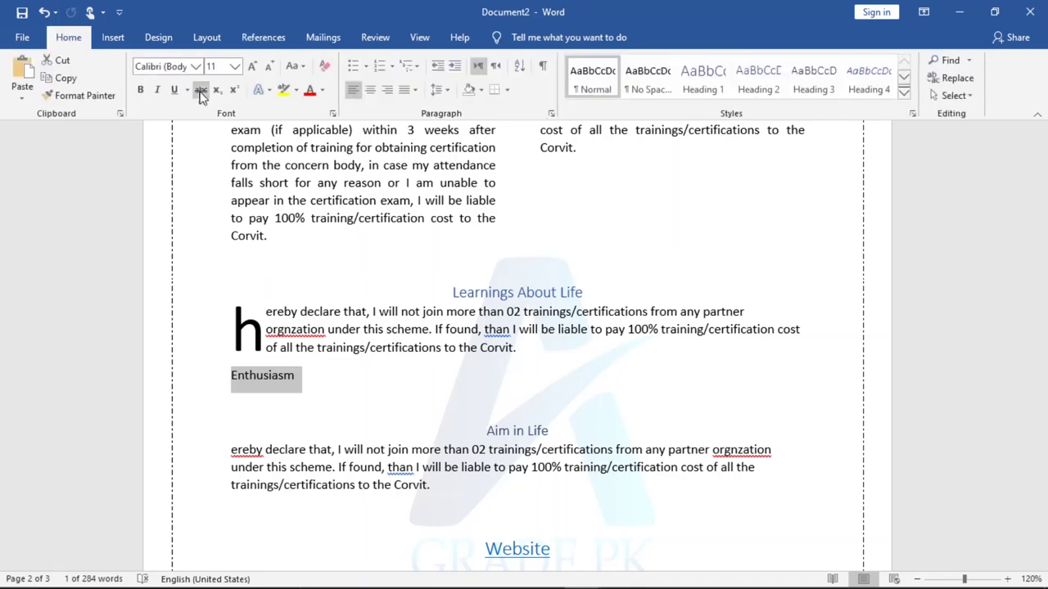
pyautogui.click(254, 66)
pyautogui.click(254, 67)
pyautogui.click(254, 67)
pyautogui.click(254, 67)
pyautogui.click(254, 66)
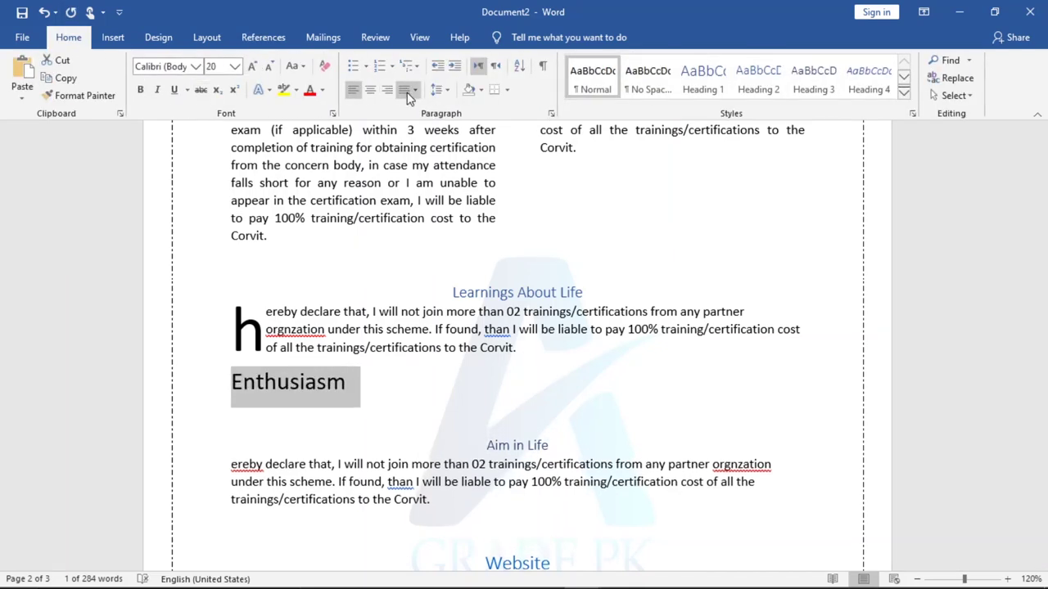
pyautogui.click(369, 91)
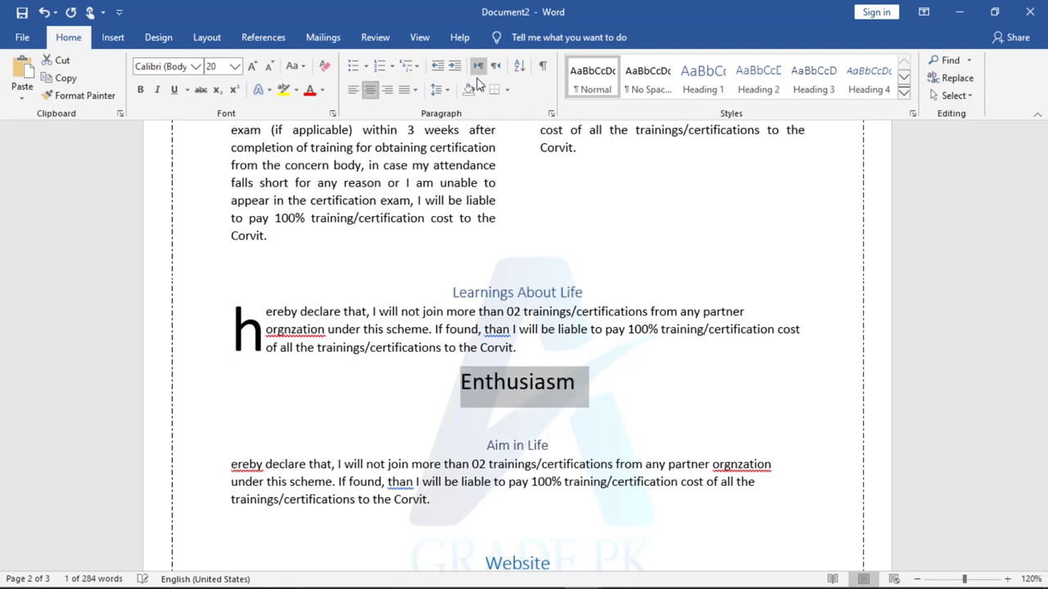
pyautogui.click(805, 78)
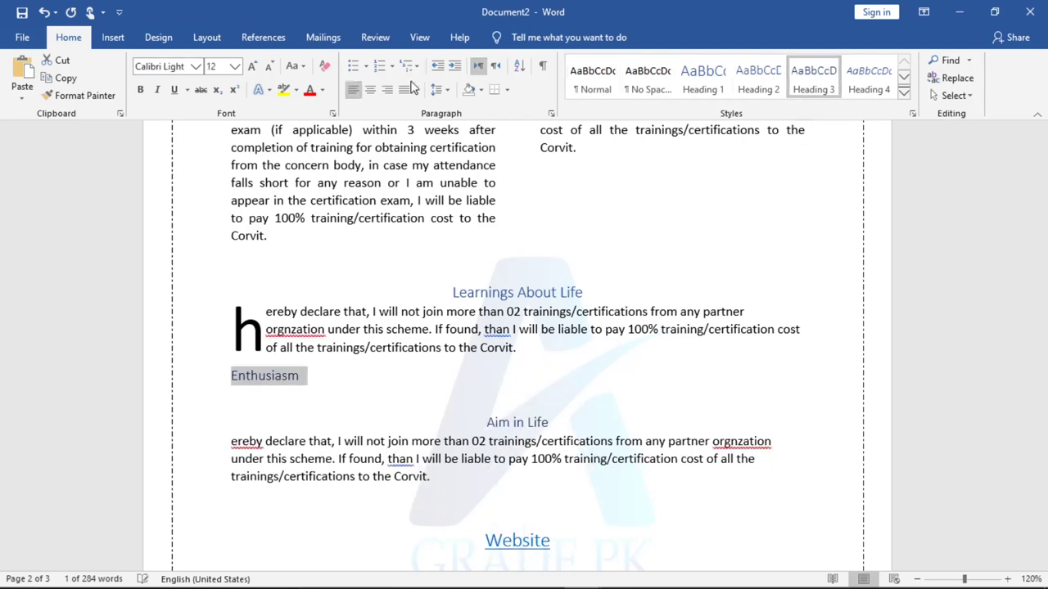
pyautogui.click(369, 91)
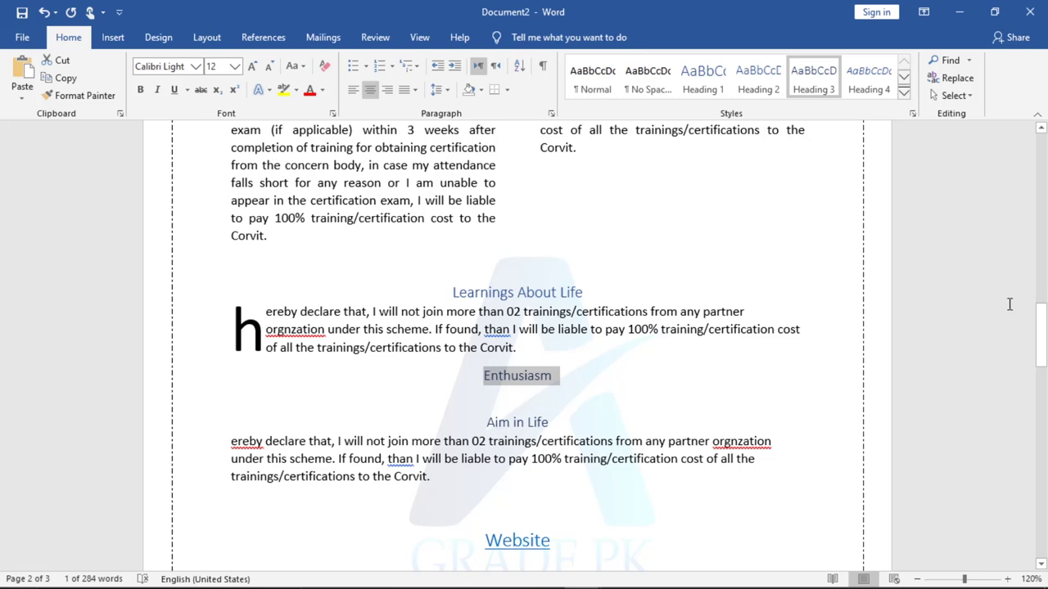
pyautogui.moveTo(1040, 318)
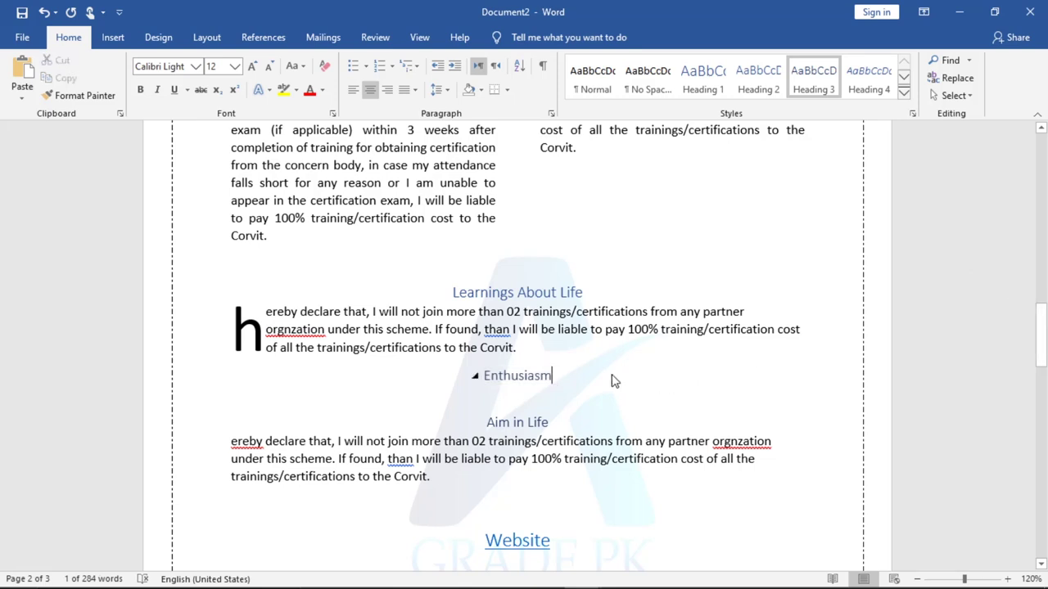
pyautogui.press('Return')
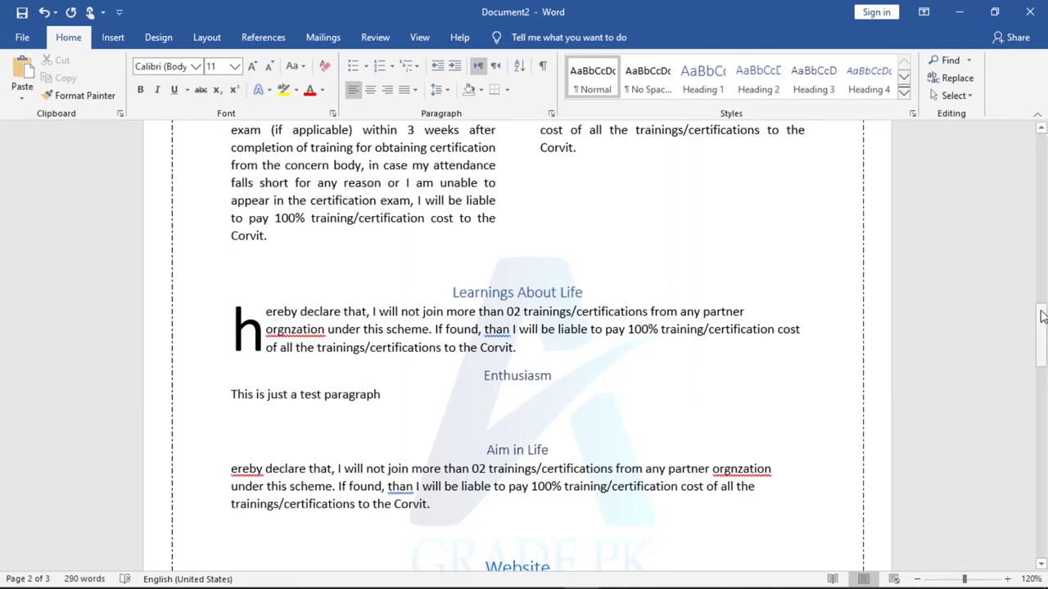
# Step: Update the table of contents' page numbers only
pyautogui.moveTo(1042, 318)
pyautogui.mouseDown()
pyautogui.moveTo(1042, 405)
pyautogui.moveTo(1042, 373)
pyautogui.mouseUp()
pyautogui.click(410, 273)
pyautogui.click(292, 237)
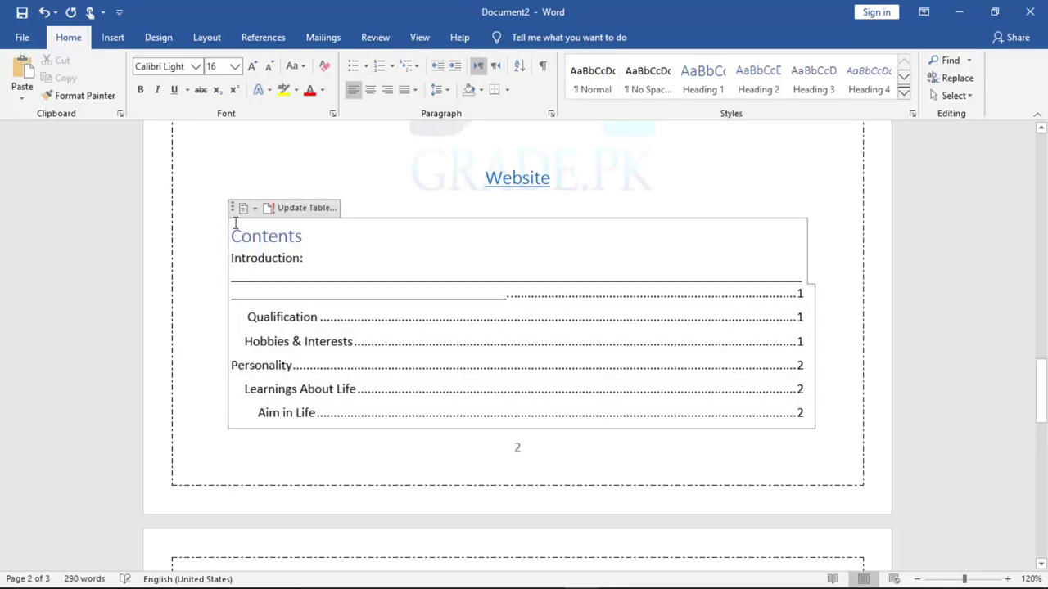
pyautogui.click(297, 209)
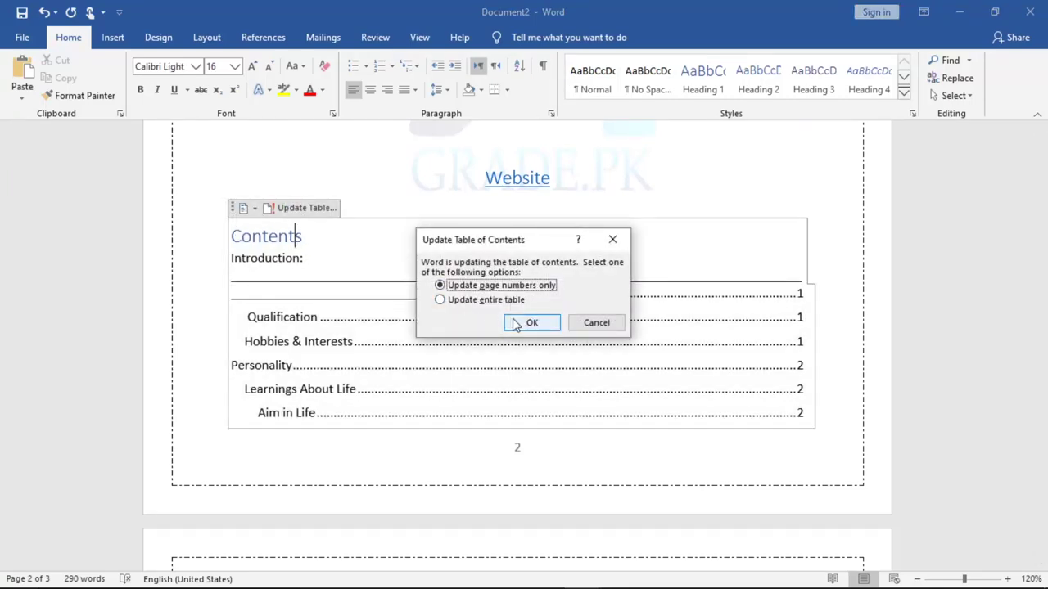
pyautogui.click(515, 324)
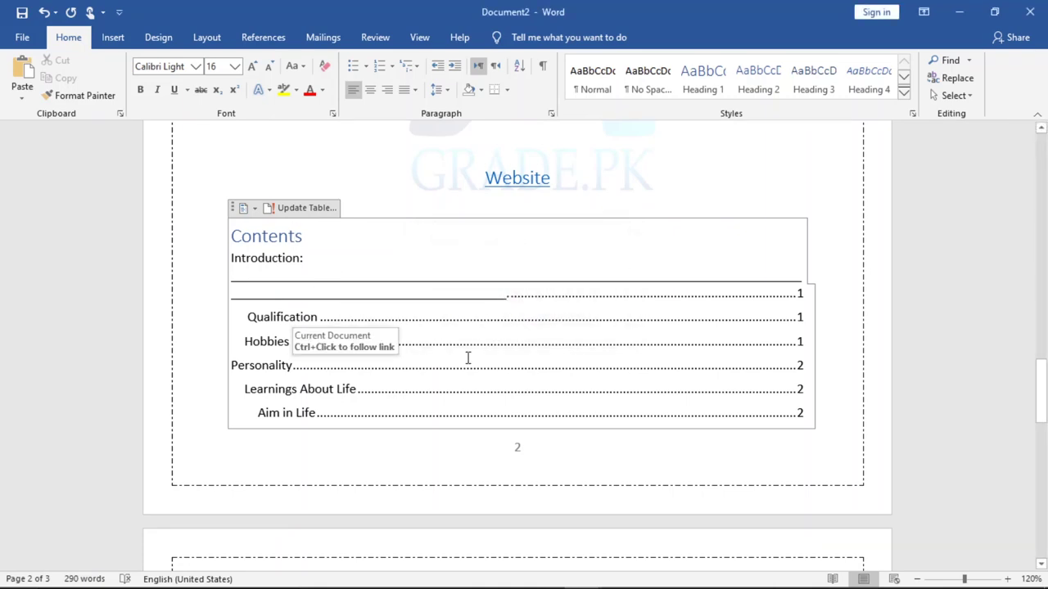
# Step: Rebuild the entire table of contents and scroll to check Enthusiasm, Aim in Life and Website
pyautogui.moveTo(1043, 401); pyautogui.dragTo(1041, 383)
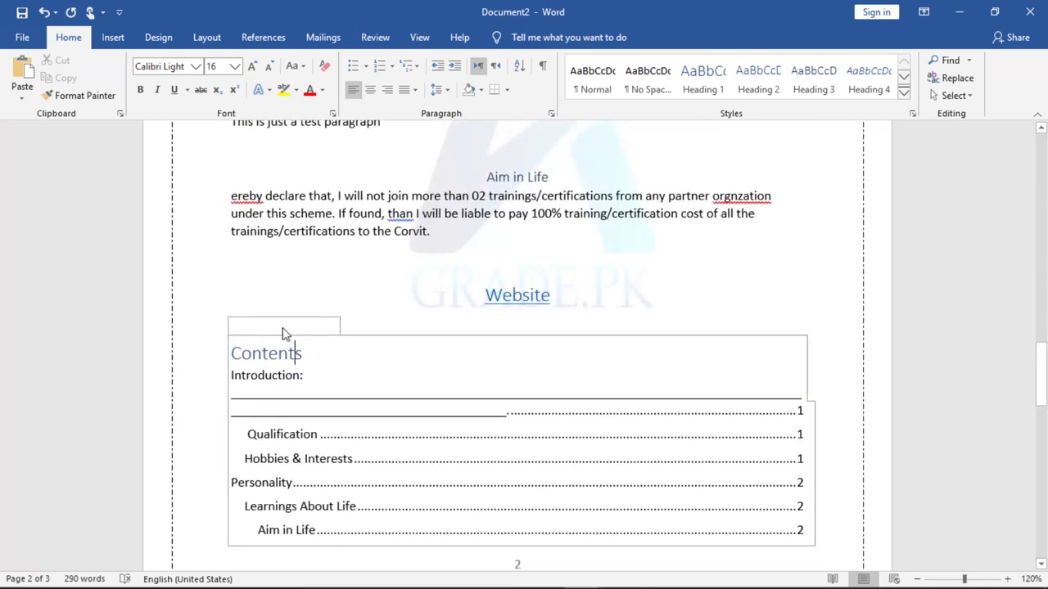
pyautogui.click(316, 383)
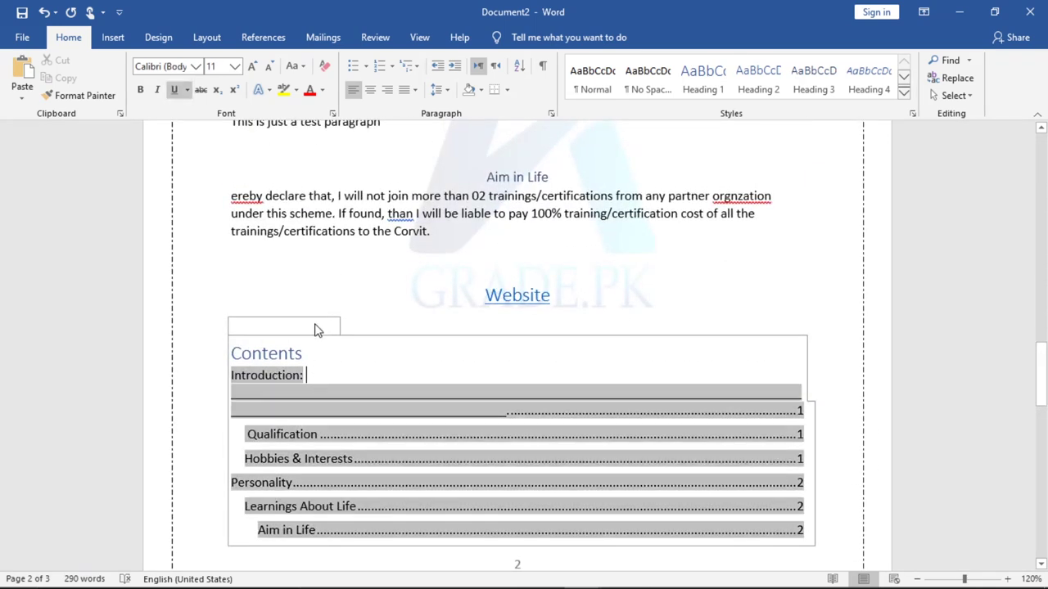
pyautogui.click(439, 359)
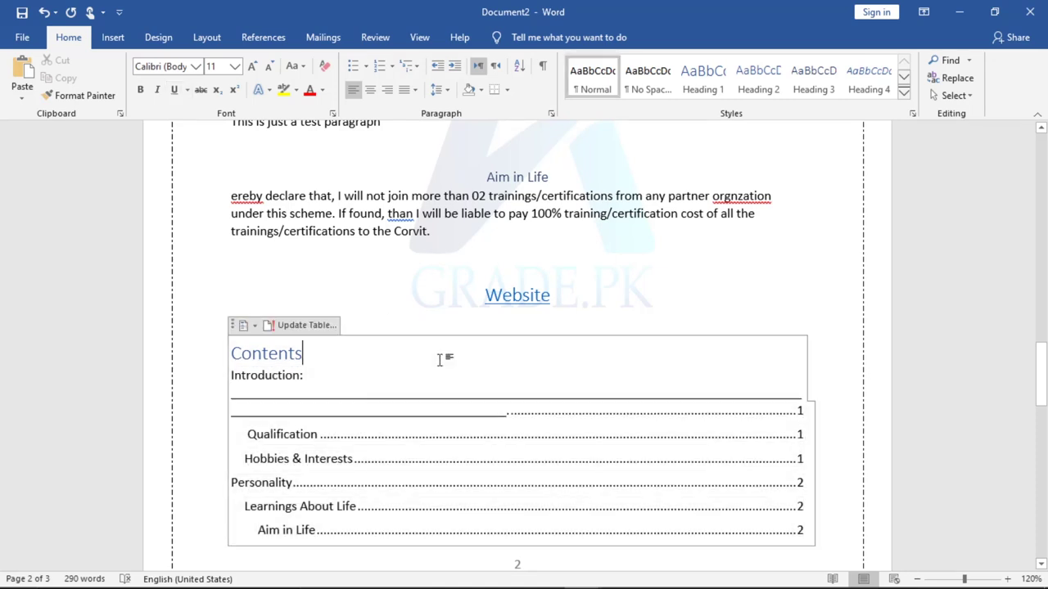
pyautogui.click(283, 326)
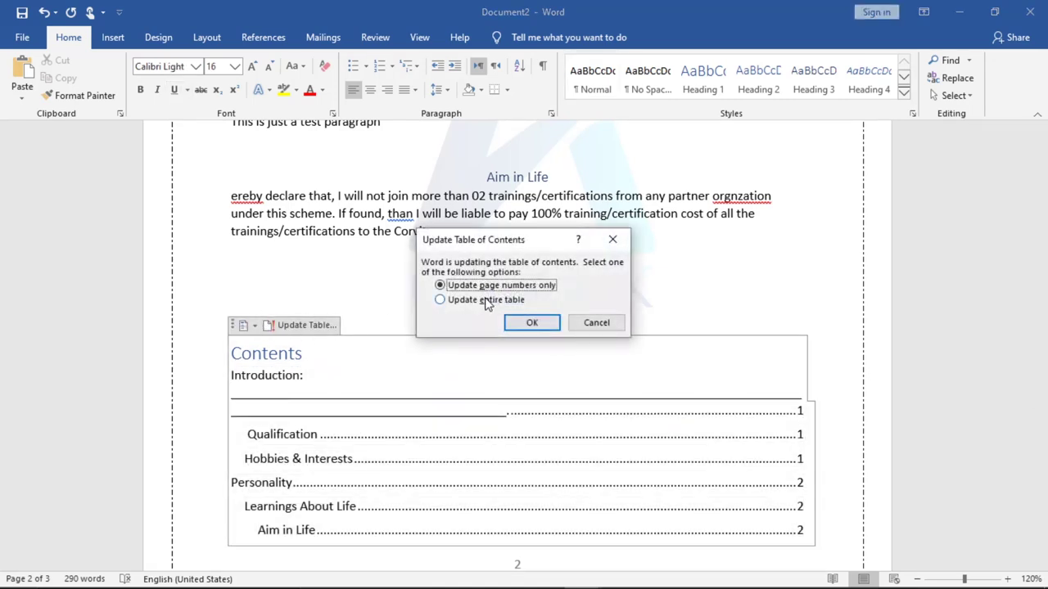
pyautogui.click(537, 324)
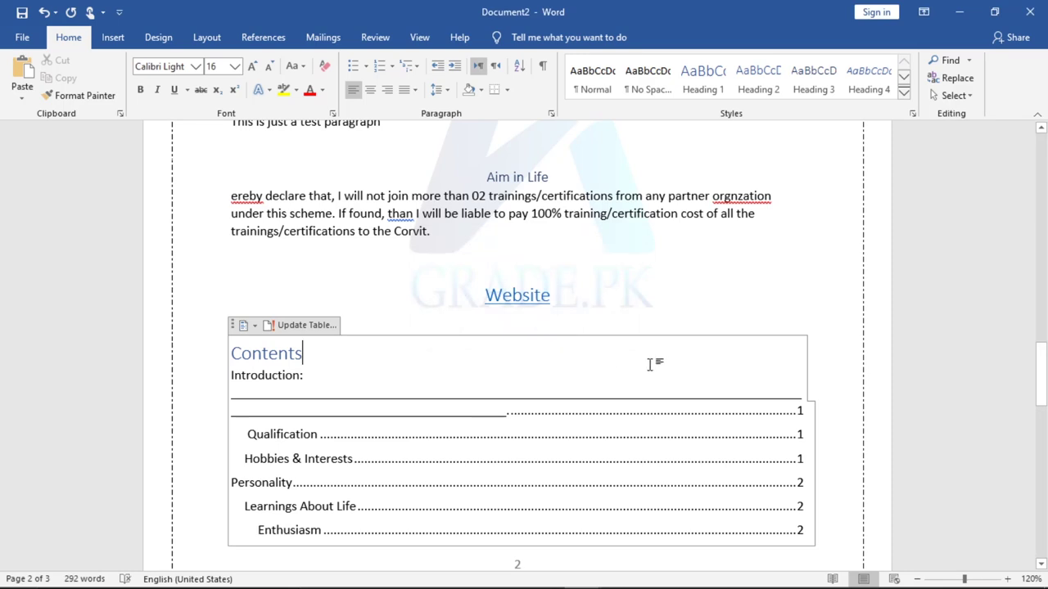
pyautogui.click(330, 326)
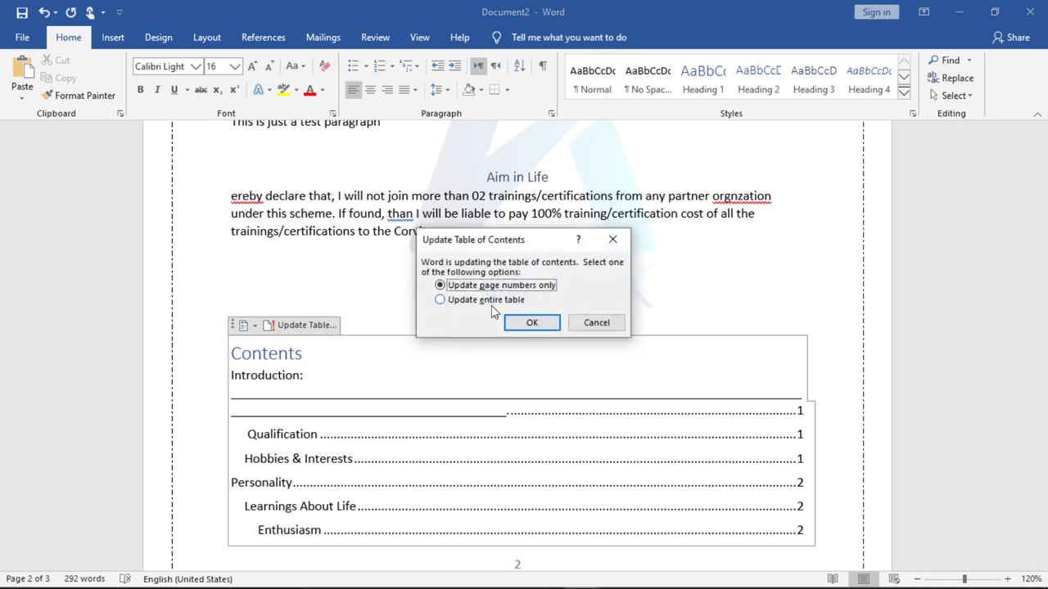
pyautogui.click(531, 324)
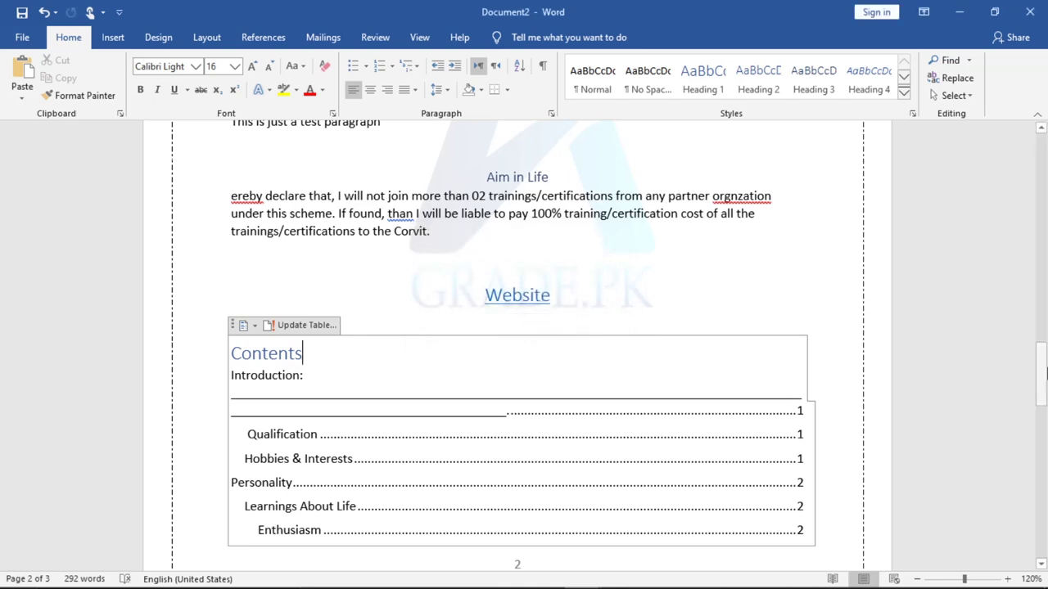
pyautogui.moveTo(1041, 373); pyautogui.dragTo(1042, 389)
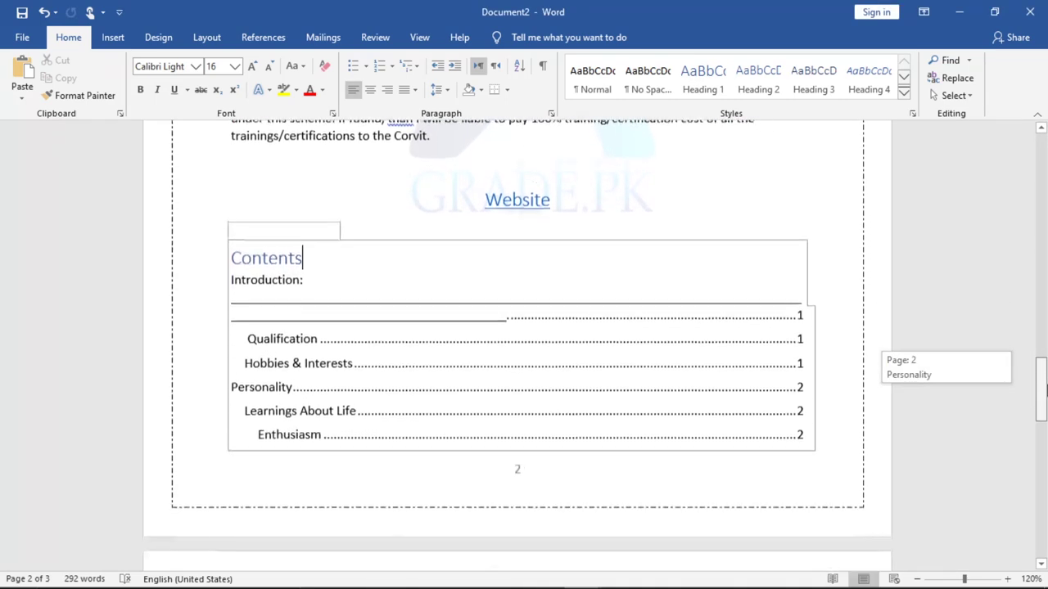
pyautogui.moveTo(1045, 389); pyautogui.dragTo(1044, 414)
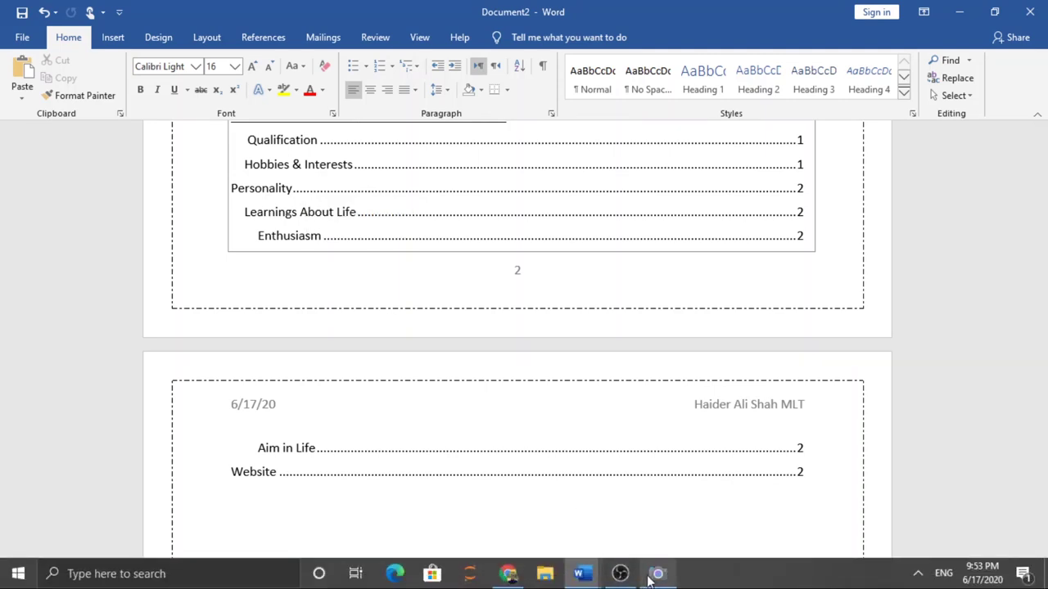
# Step: Open the Camera app's live webcam view, then close it
pyautogui.click(657, 574)
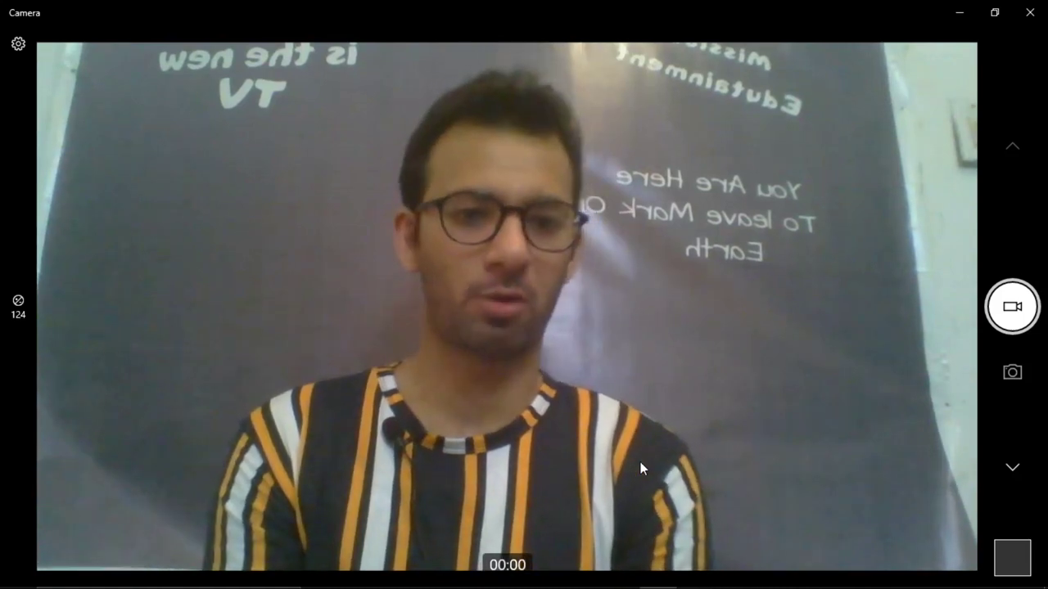
pyautogui.click(1030, 13)
# Step: Close the CV and save it as the Word document 'AMDC Assignment'
pyautogui.click(1030, 12)
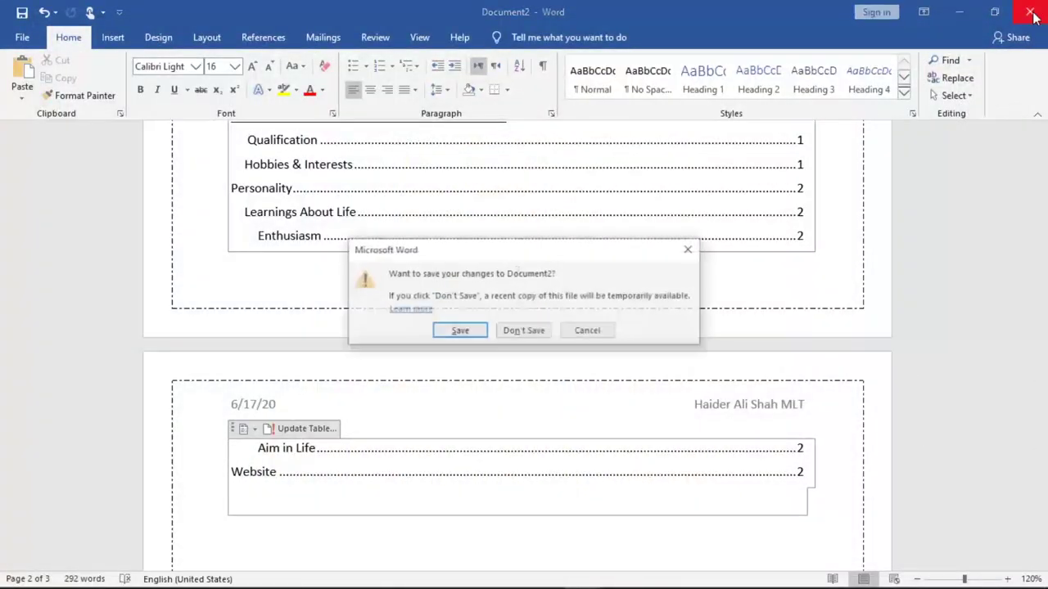
pyautogui.click(479, 331)
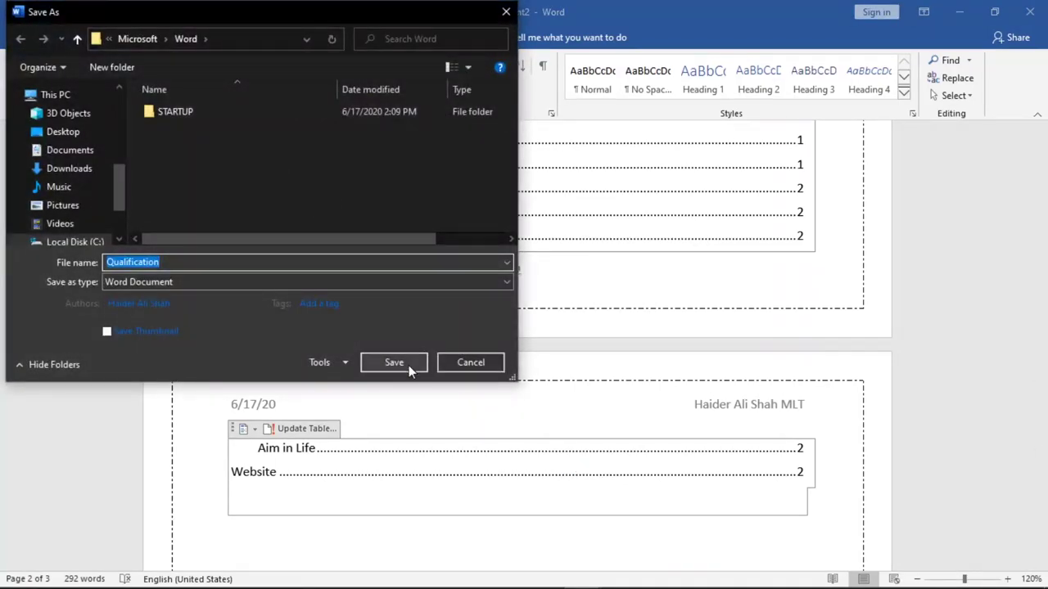
pyautogui.write('AMDC Assignment')
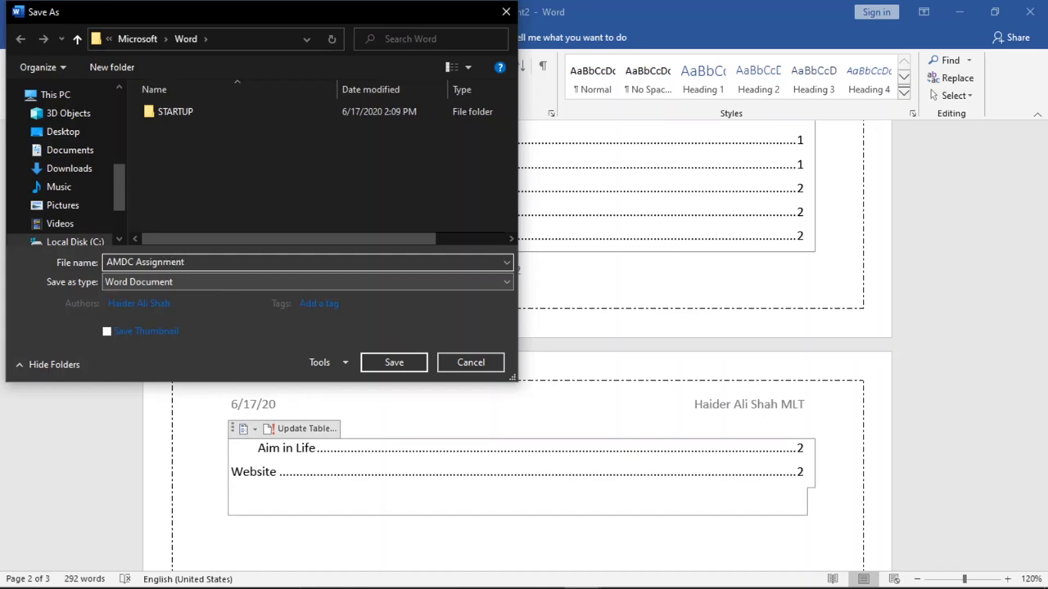
pyautogui.press('Return')
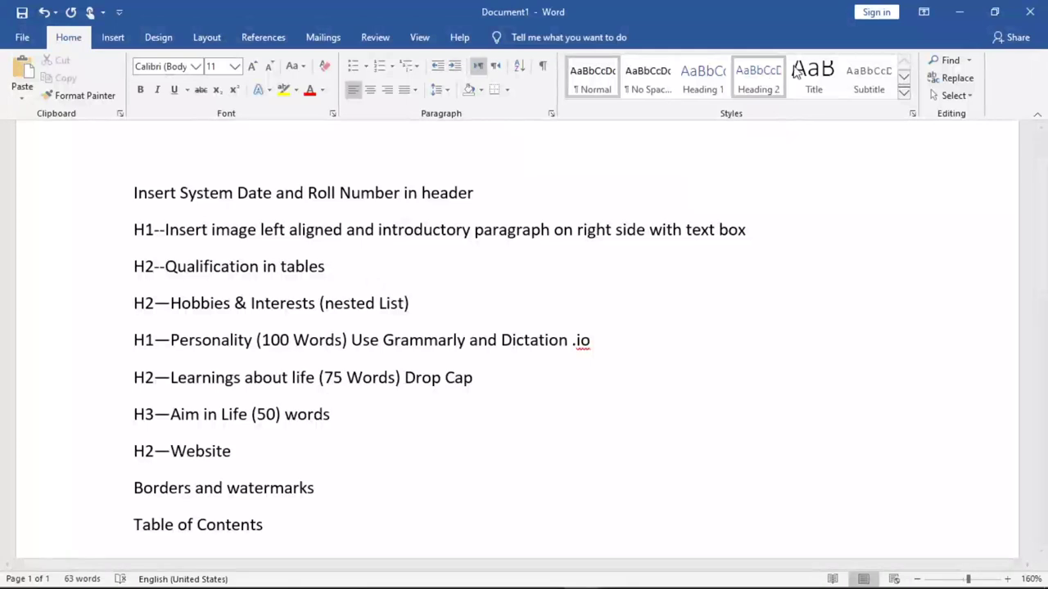
# Step: Close Document1, saving it as 'Requirement Document', and return to the desktop
pyautogui.click(1031, 13)
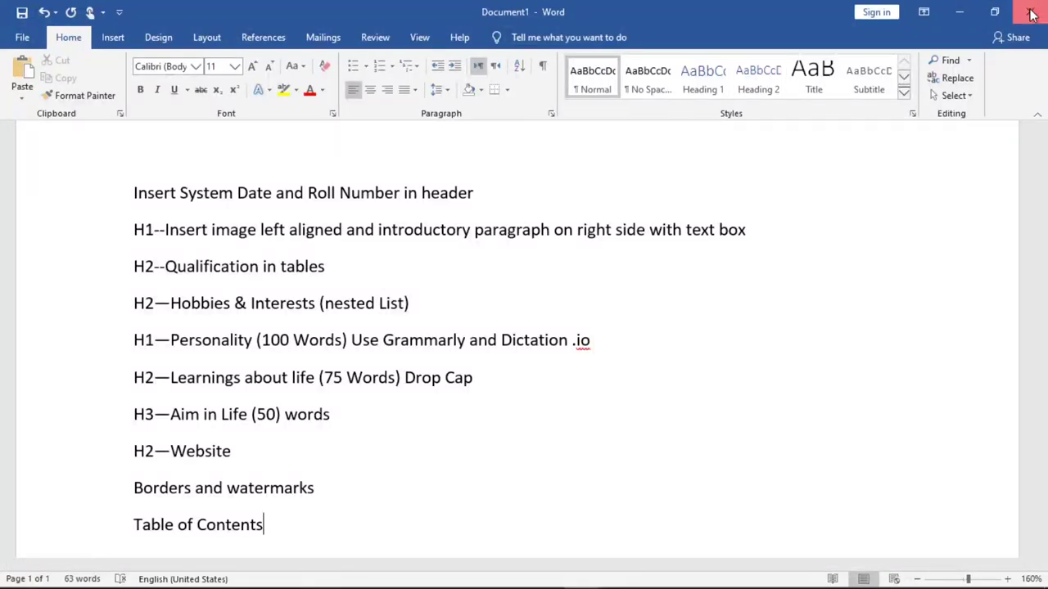
pyautogui.press('Return')
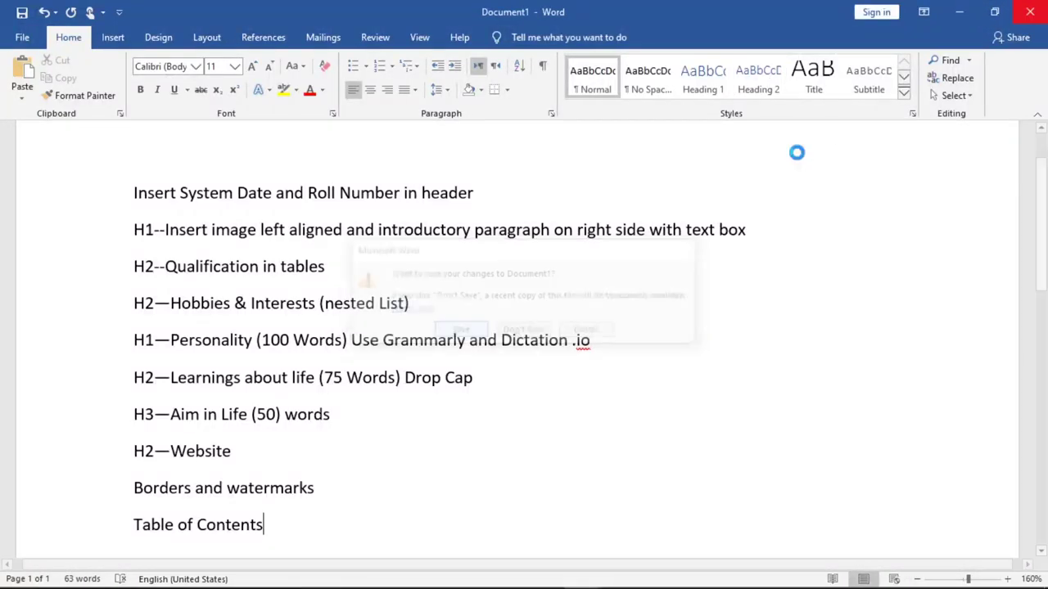
pyautogui.write('Re')
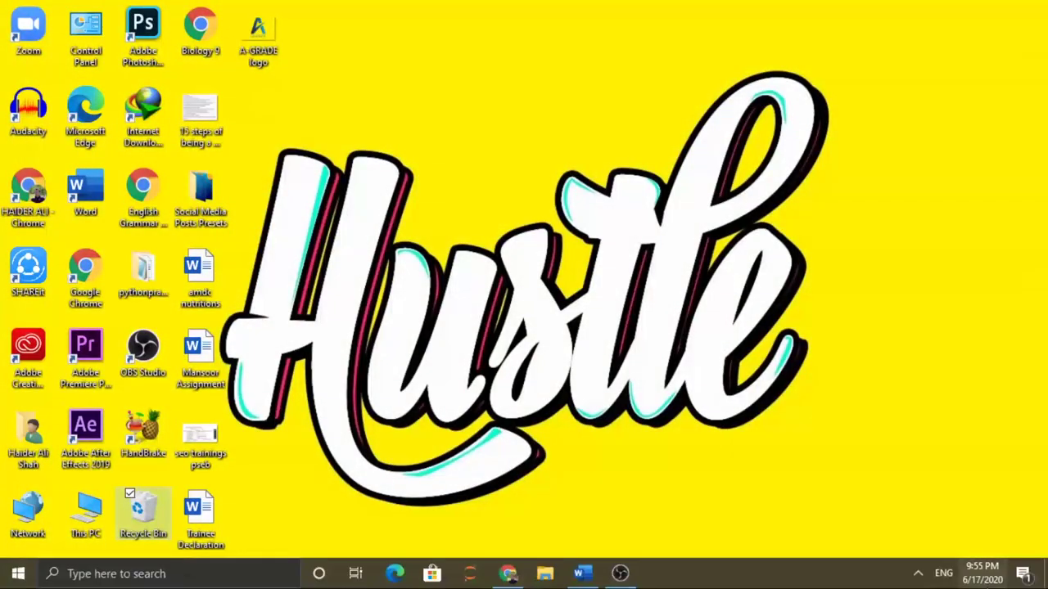
pyautogui.click(619, 577)
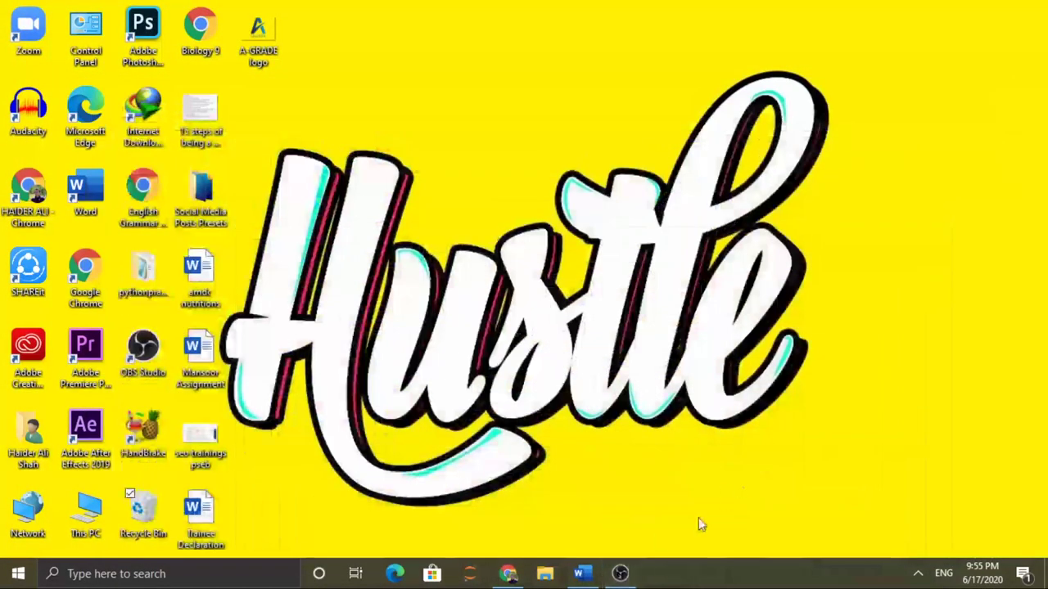